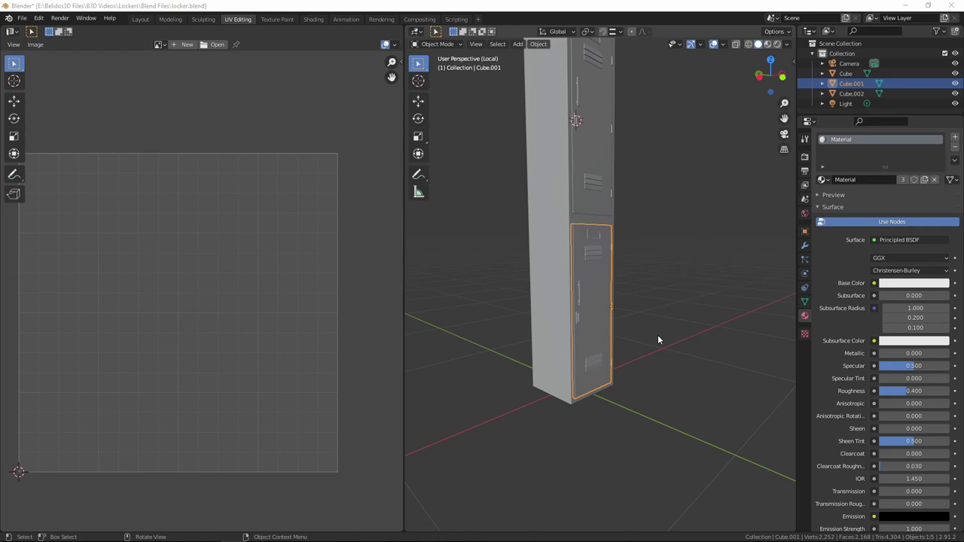
- Give the upper locker door a new material slot with a material named Locker_Doors
left_click_drag(517, 183, 680, 270)
key("Tab")
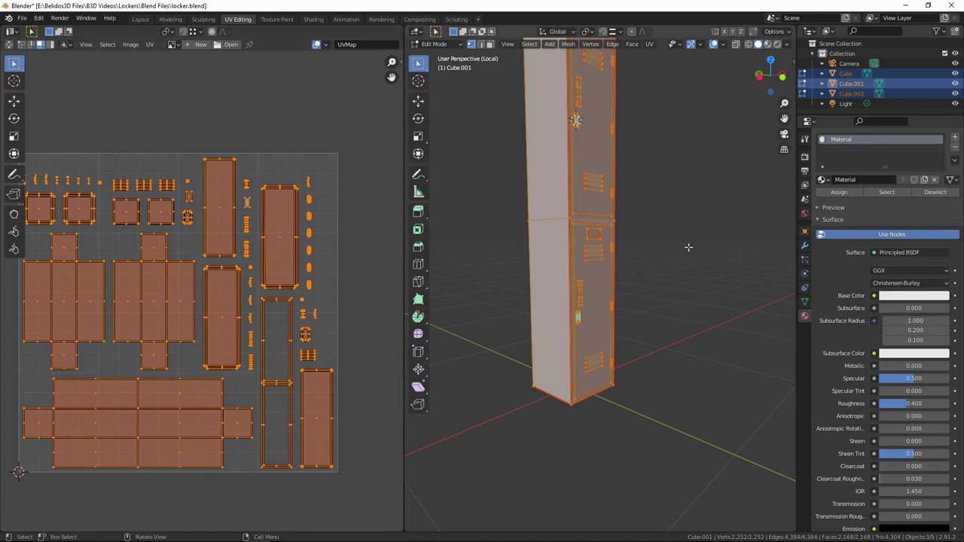
key("Tab")
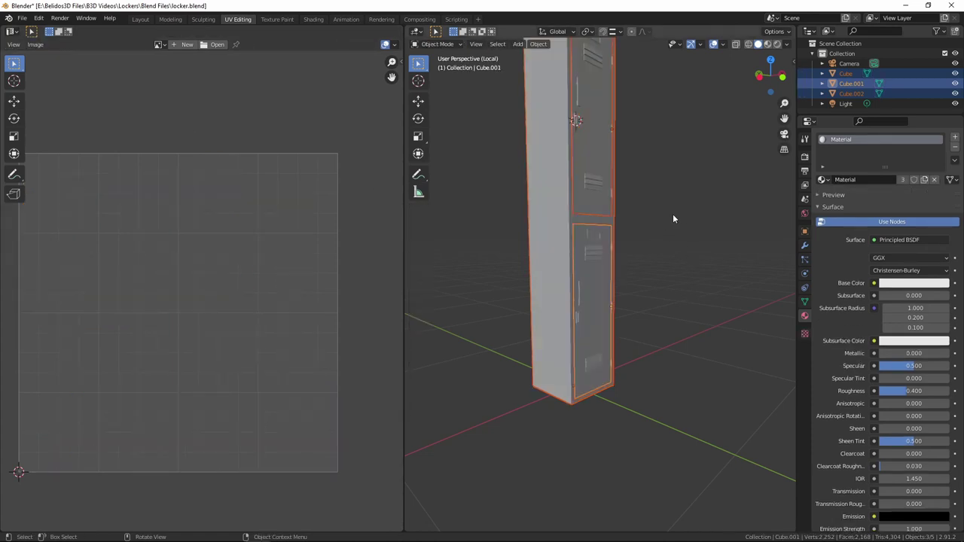
left_click(578, 175)
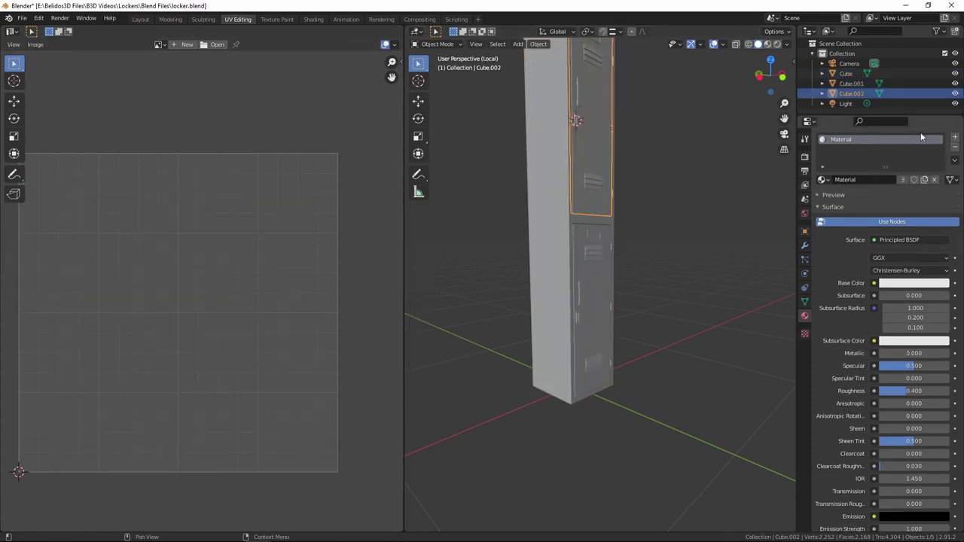
left_click(954, 137)
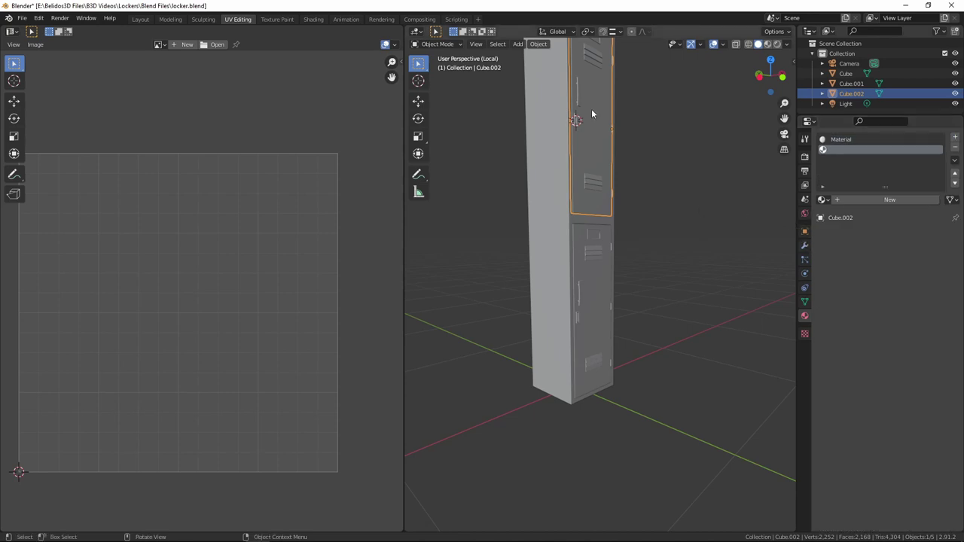
left_click(885, 199)
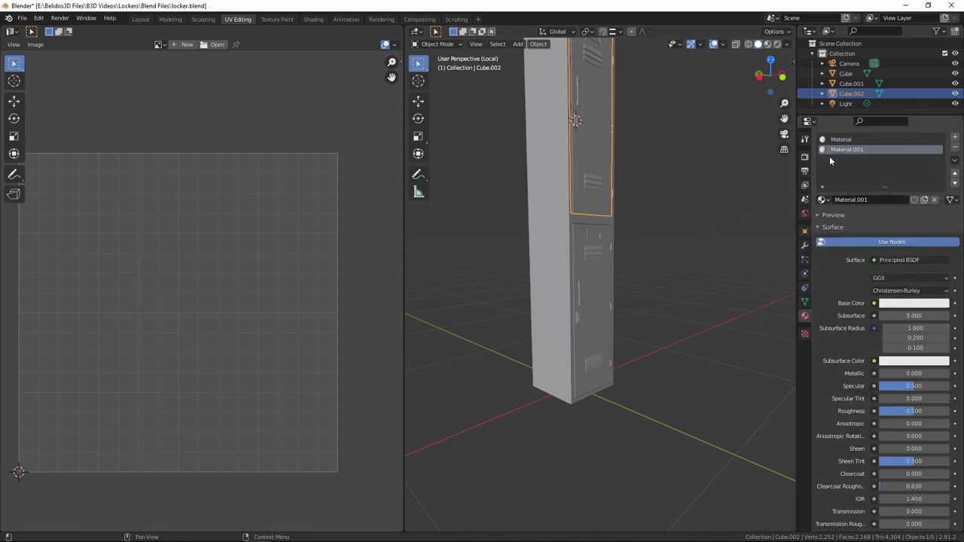
double_click(852, 150)
type("Locker_Doors")
key("Return")
- Rename the original material to Locker_Main and remove its slot from the upper door
double_click(840, 140)
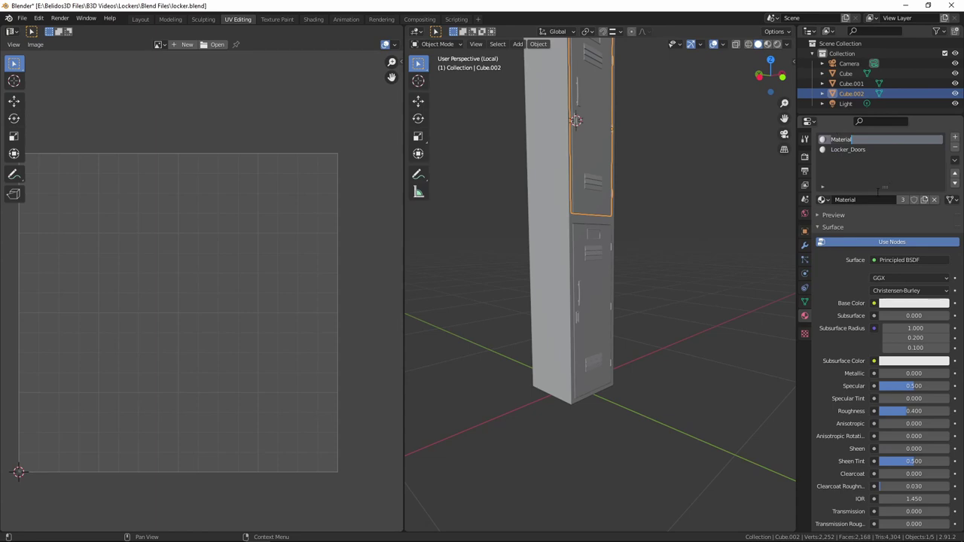
type("Locker_Main")
key("Return")
left_click(954, 148)
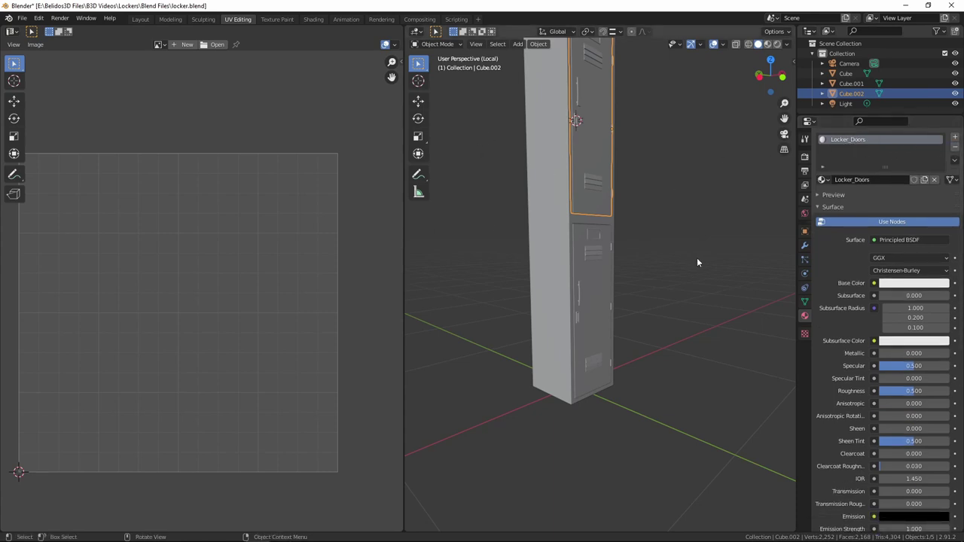
- Replace the lower door's Locker_Main slot with the Locker_Doors material
left_click(563, 181)
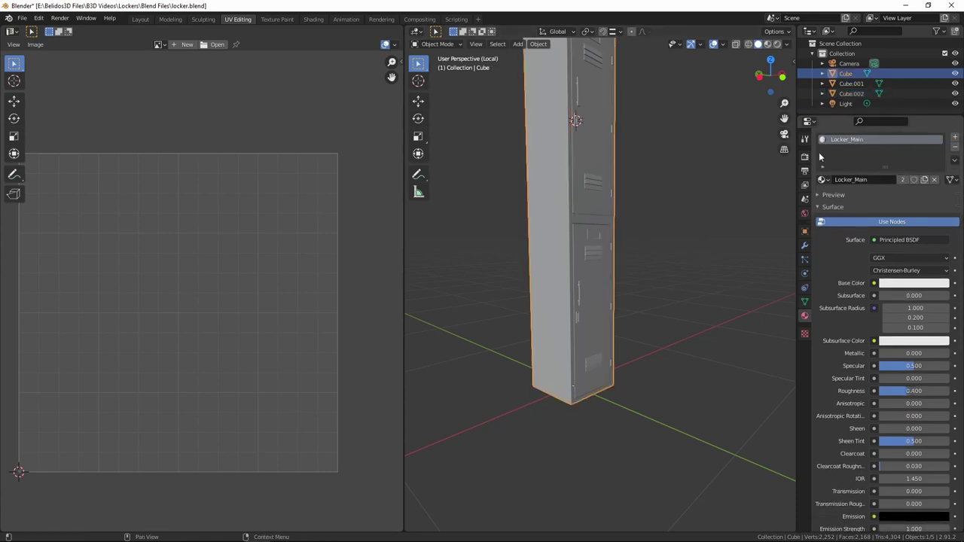
left_click(587, 173, "shift")
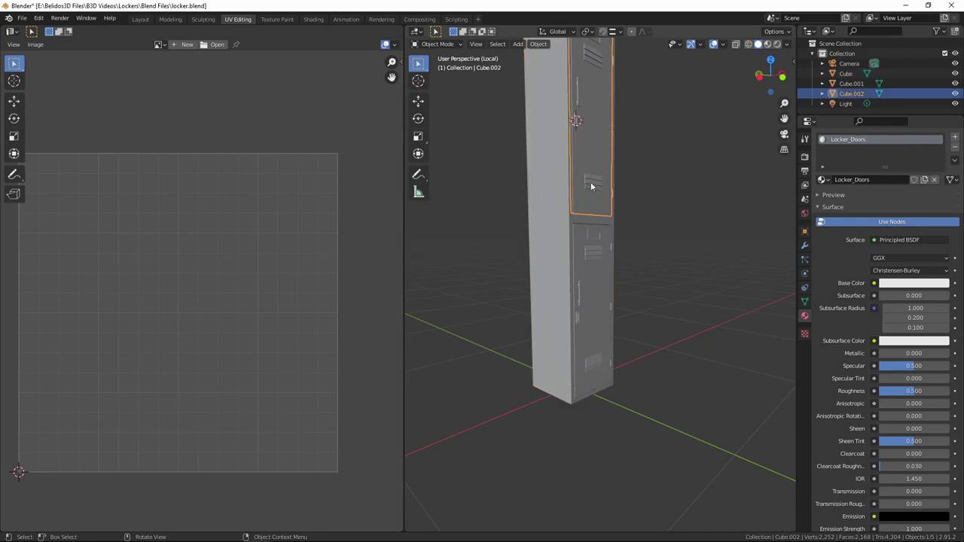
left_click(592, 239, "shift")
left_click(598, 276)
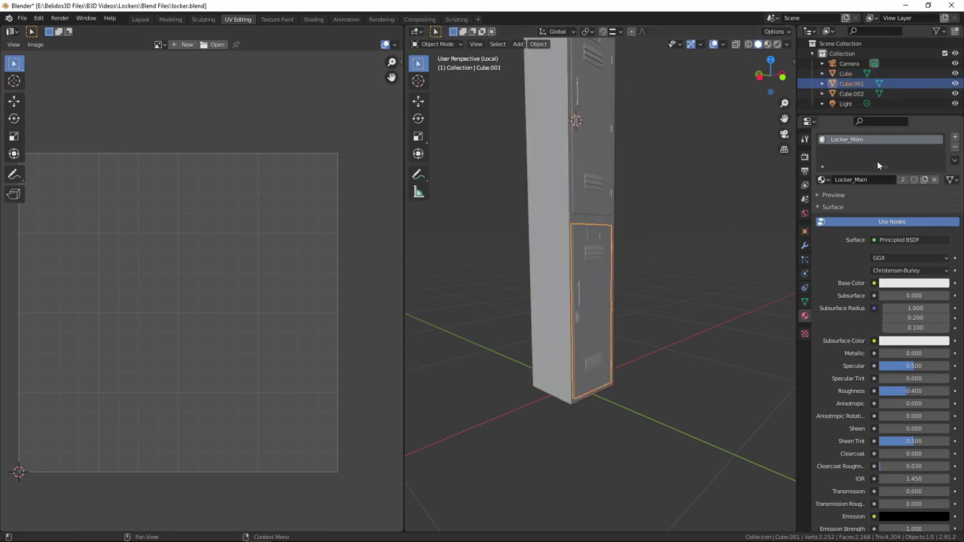
left_click(954, 147)
left_click(823, 179)
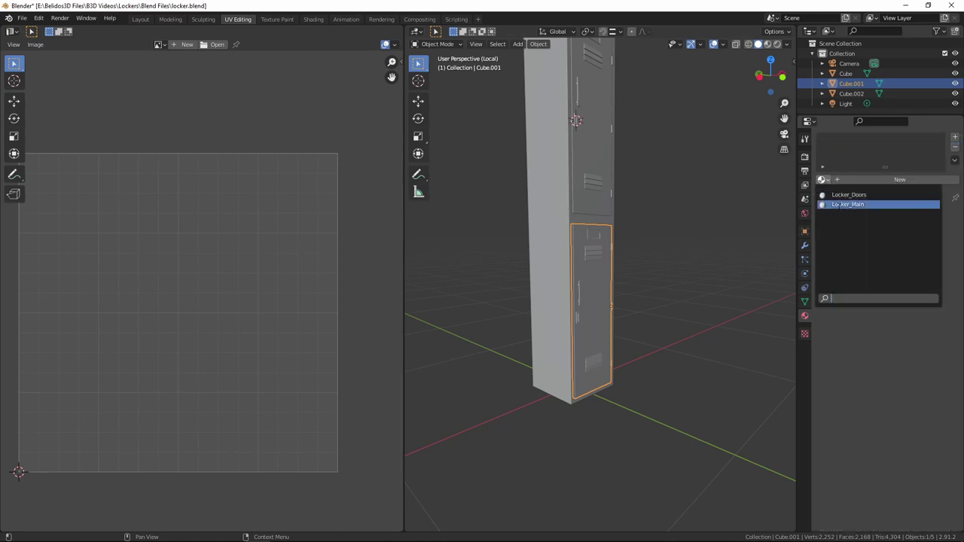
left_click(843, 195)
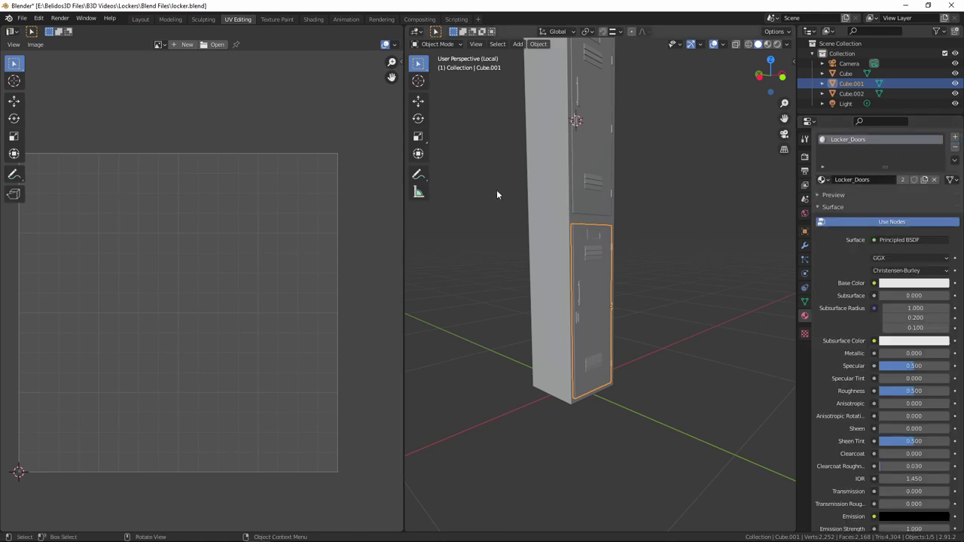
key("a")
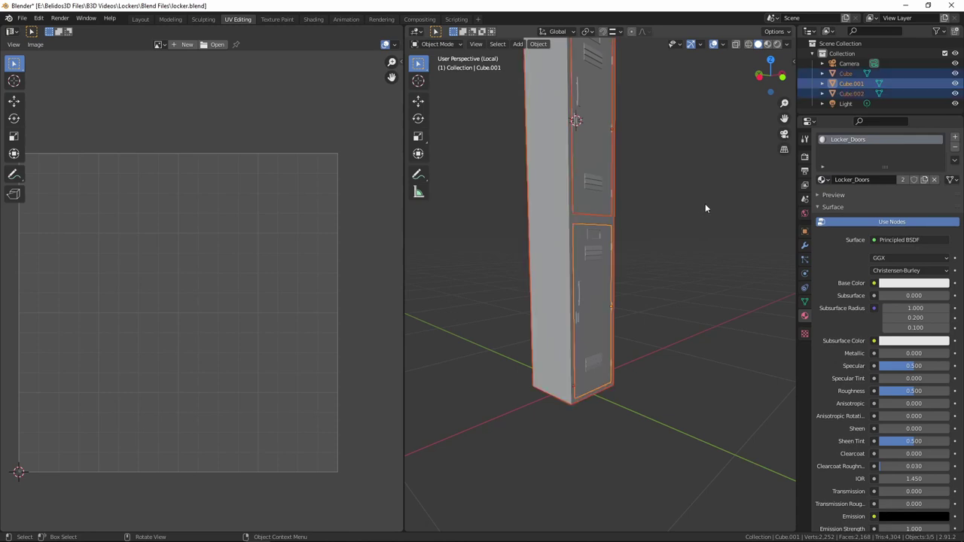
key("alt+a")
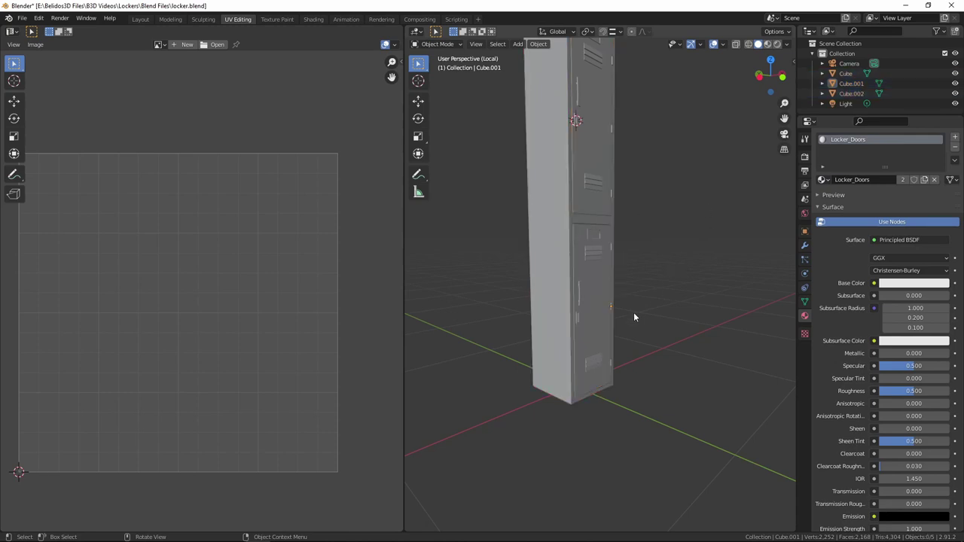
- Unwrap the locker body's UVs with Conformal method and 0.052 margin, then return to object mode
left_click(541, 186)
key("Tab")
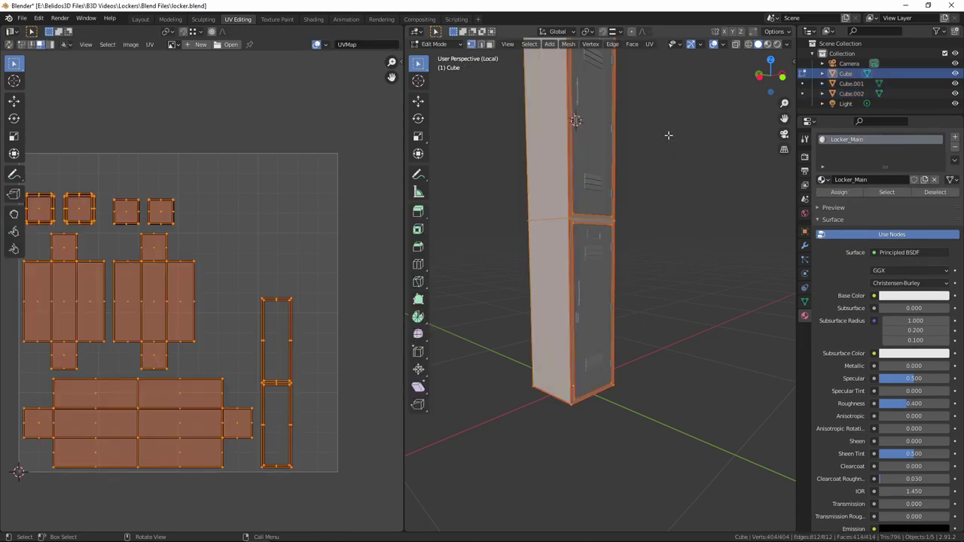
scroll(606, 199, "down", 2)
middle_click_drag(607, 190, 614, 240)
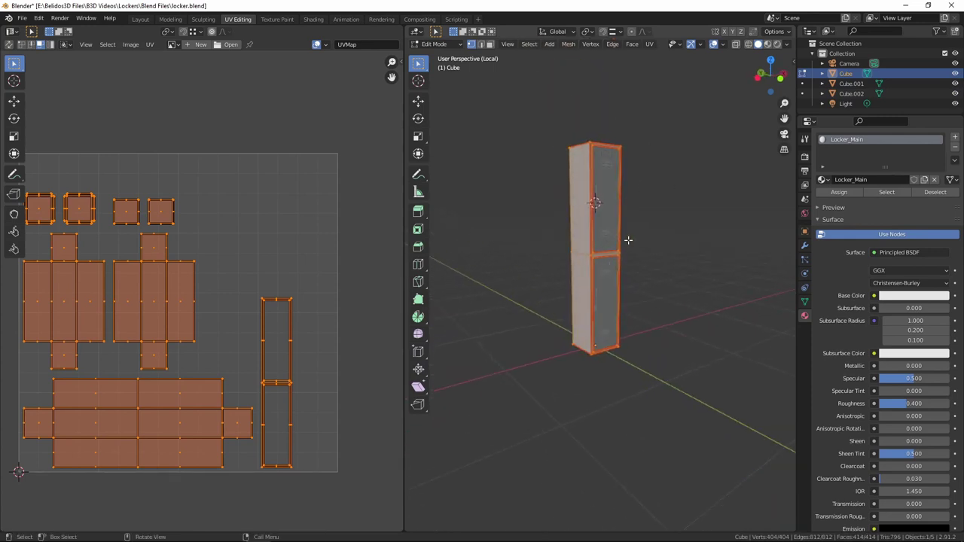
key("u")
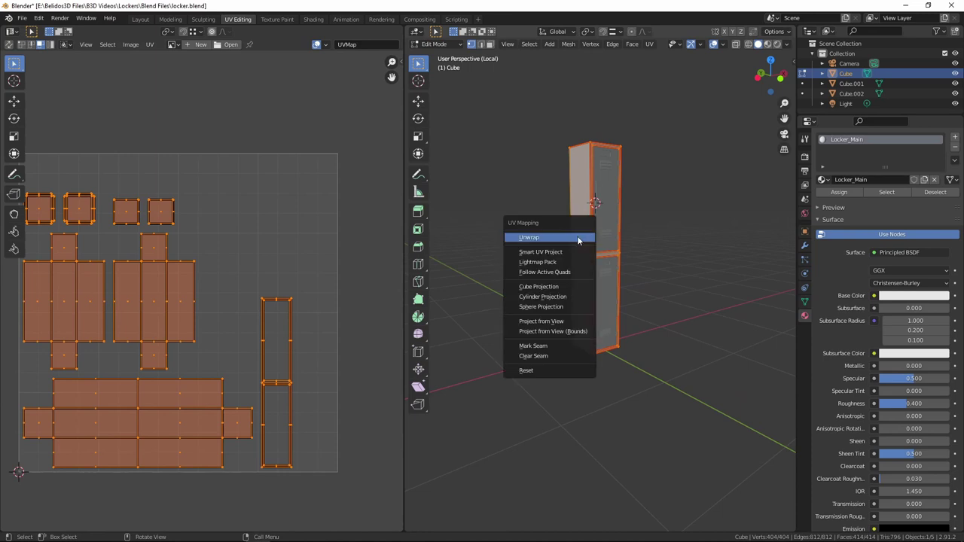
left_click(577, 237)
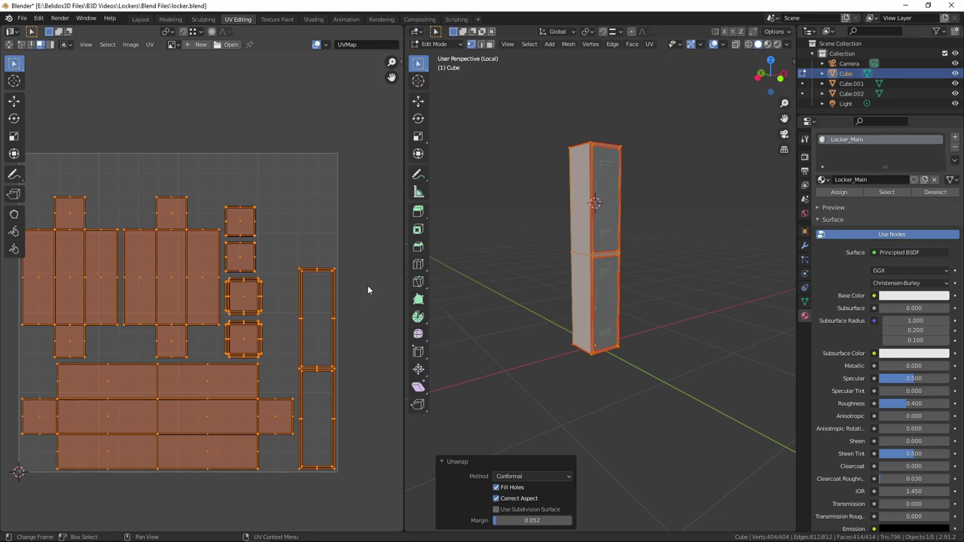
key("Tab")
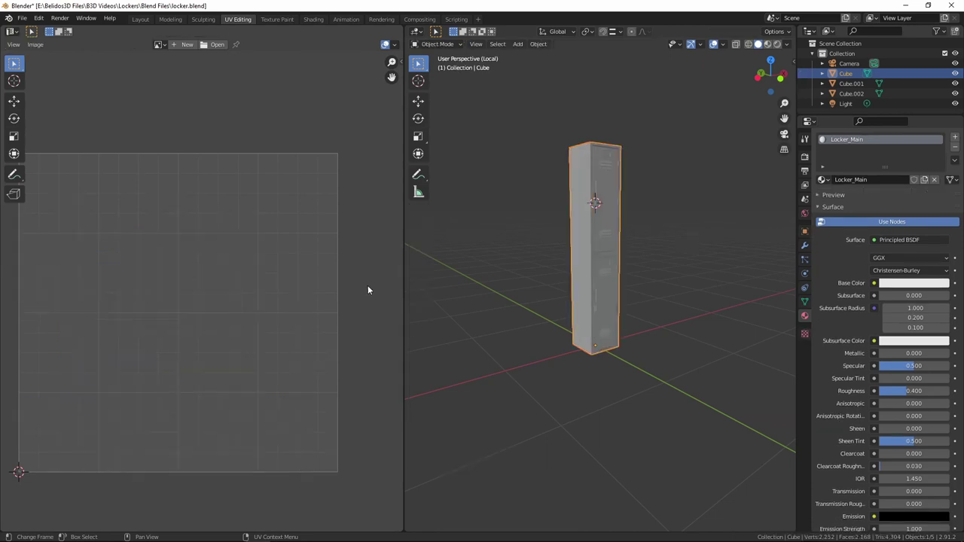
left_click(607, 191)
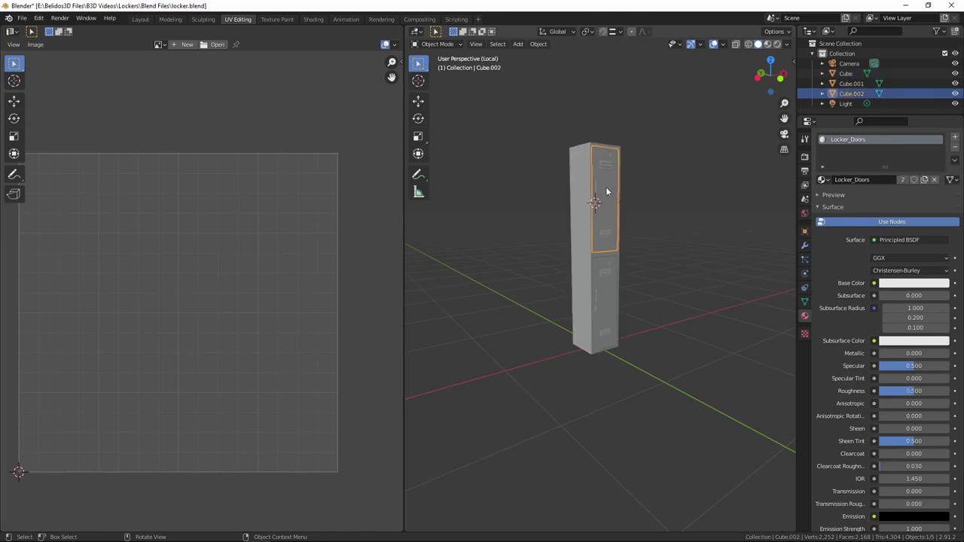
- Unwrap both locker doors together and maximize the UV editor to view their islands
left_click(613, 277, "shift")
key("Tab")
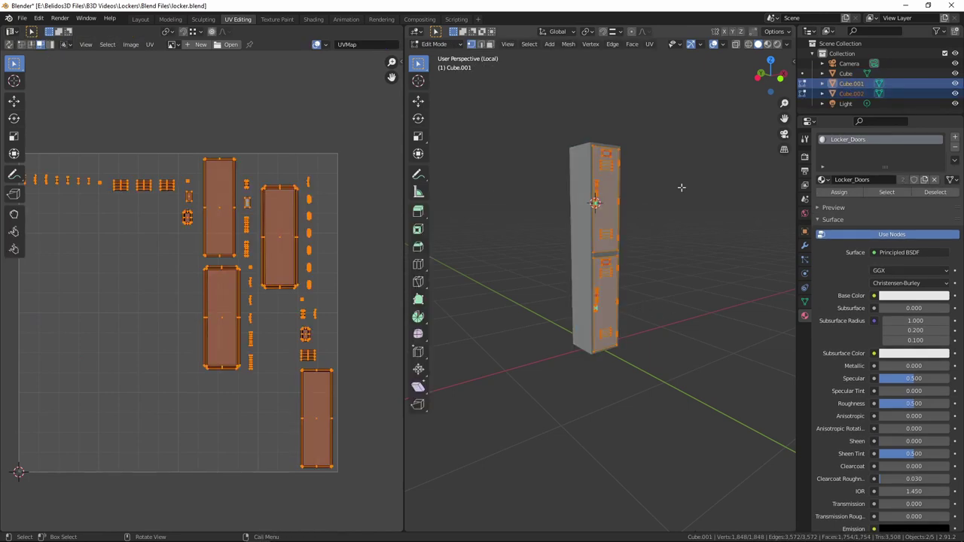
key("u")
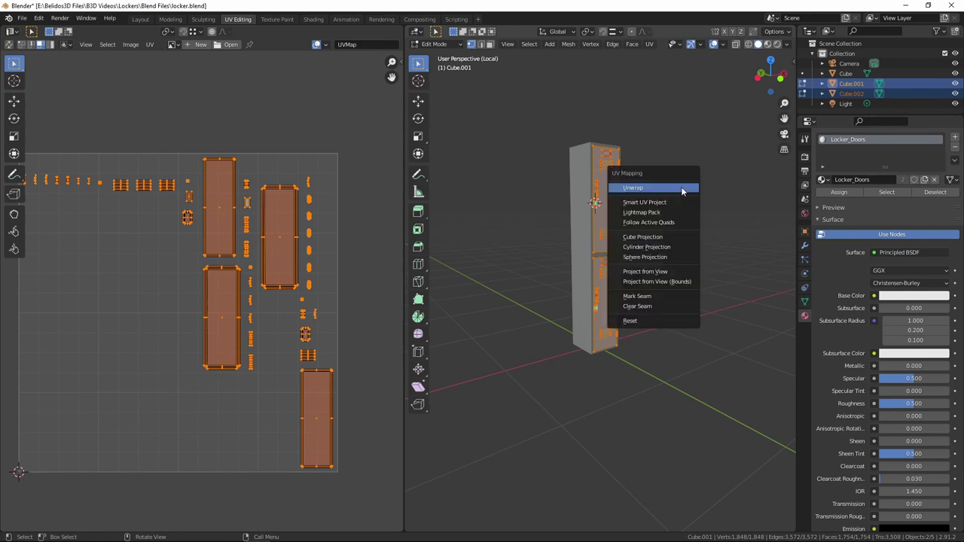
left_click(680, 184)
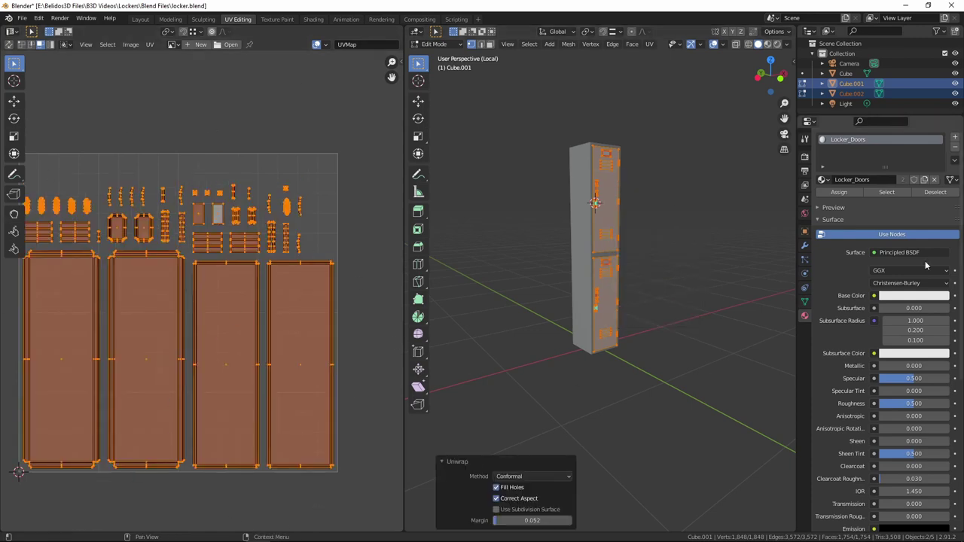
scroll(655, 299, "up", 3)
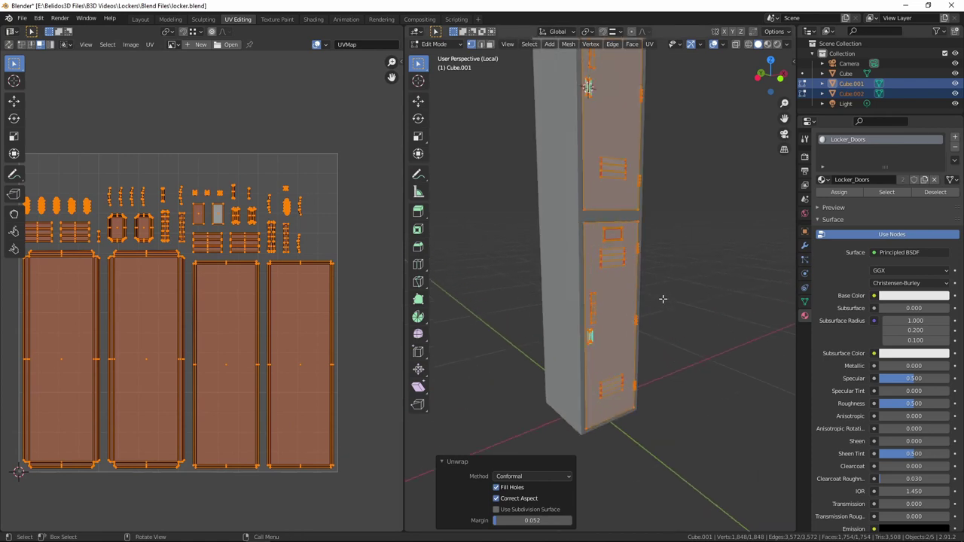
scroll(660, 300, "down", 2)
key("Tab")
key("Tab")
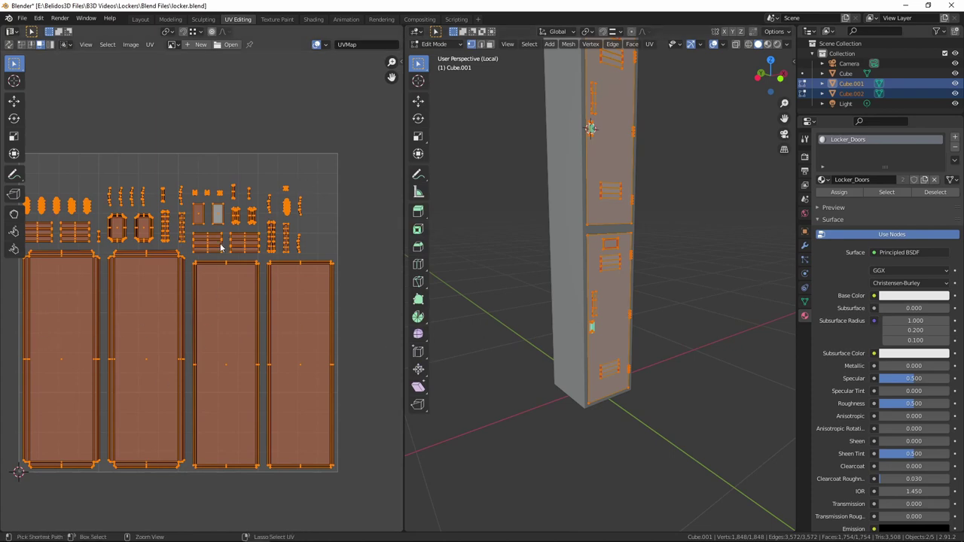
key("ctrl+space")
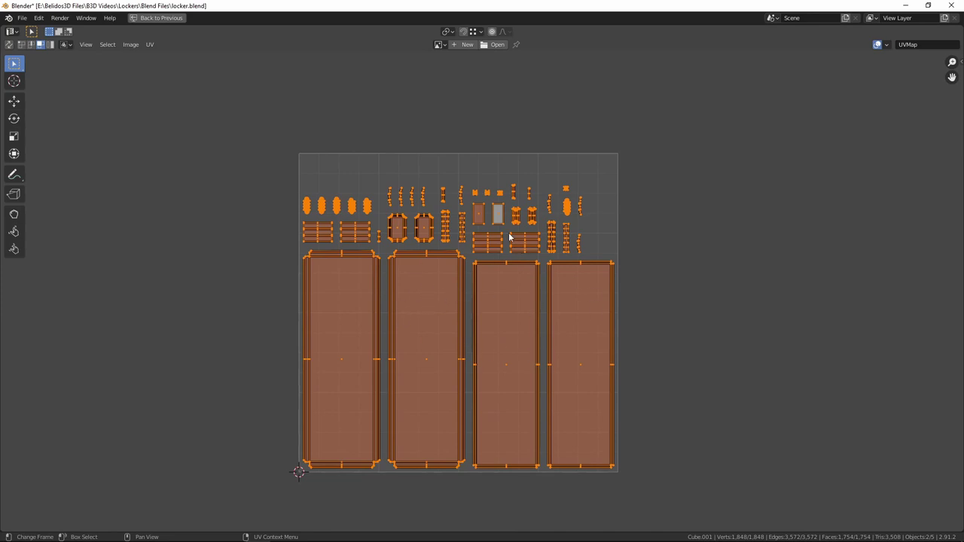
key("alt+a")
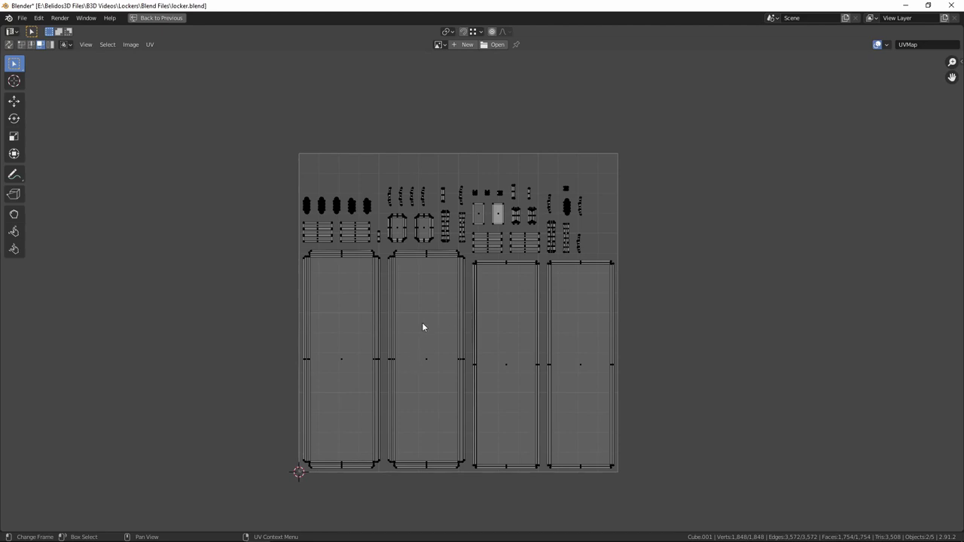
left_click(424, 365)
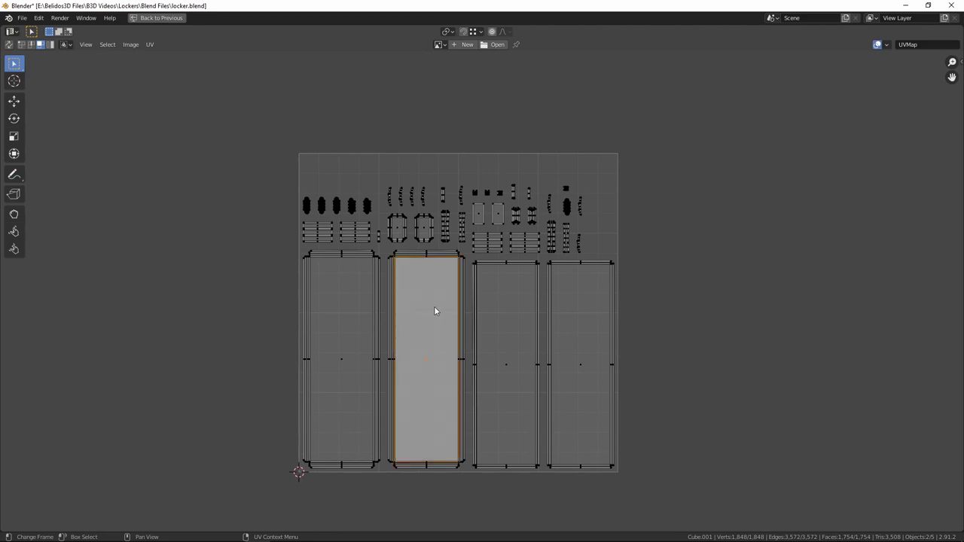
key("l")
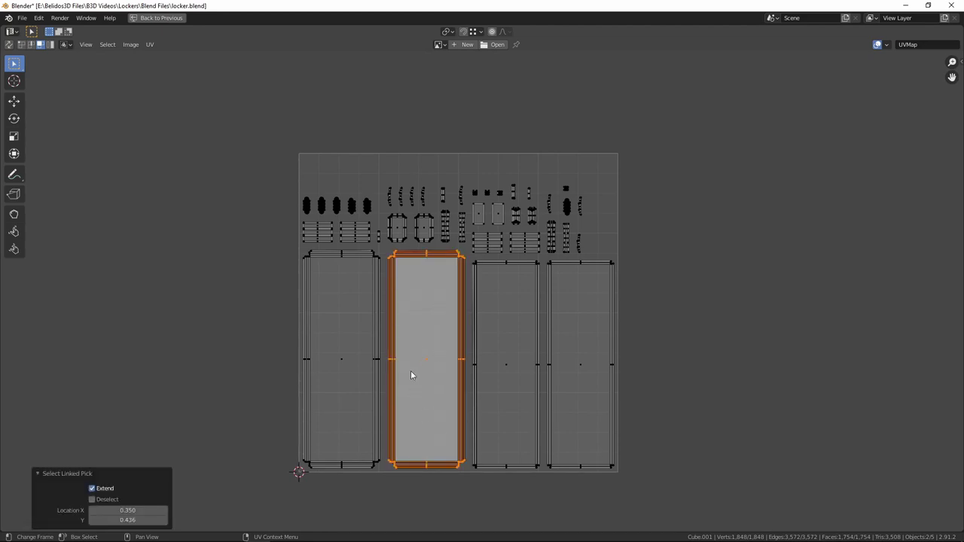
left_click(427, 325)
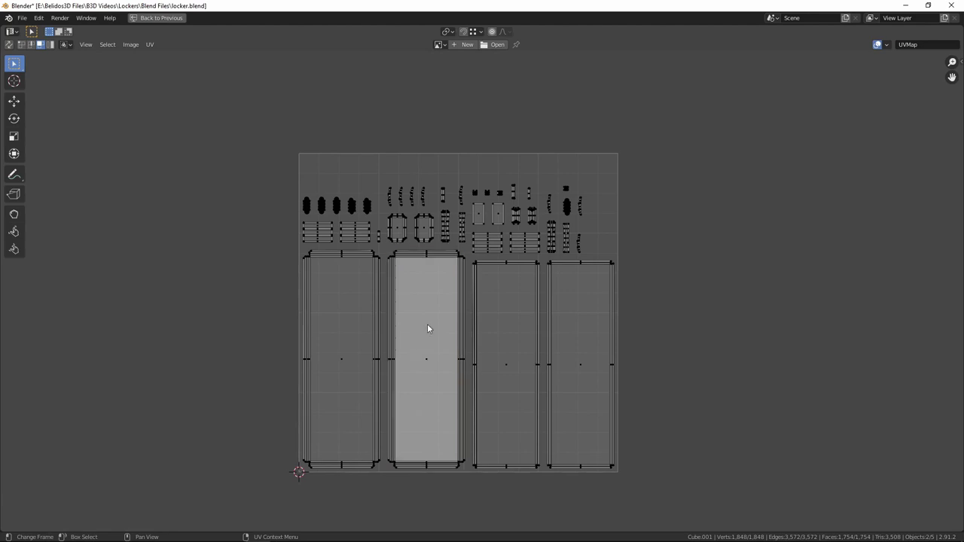
left_click(466, 367, "ctrl")
left_click(525, 341, "ctrl")
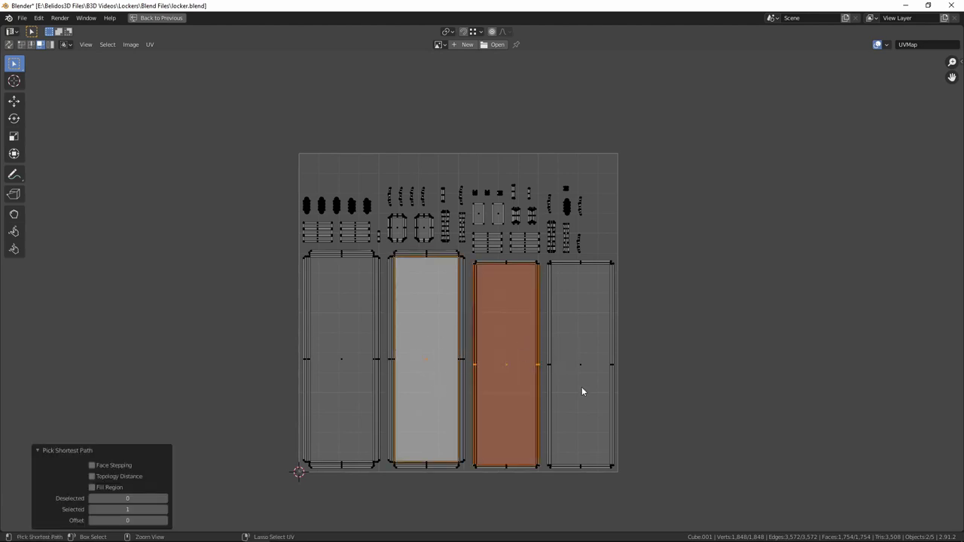
left_click(550, 363)
left_click(611, 355, "ctrl")
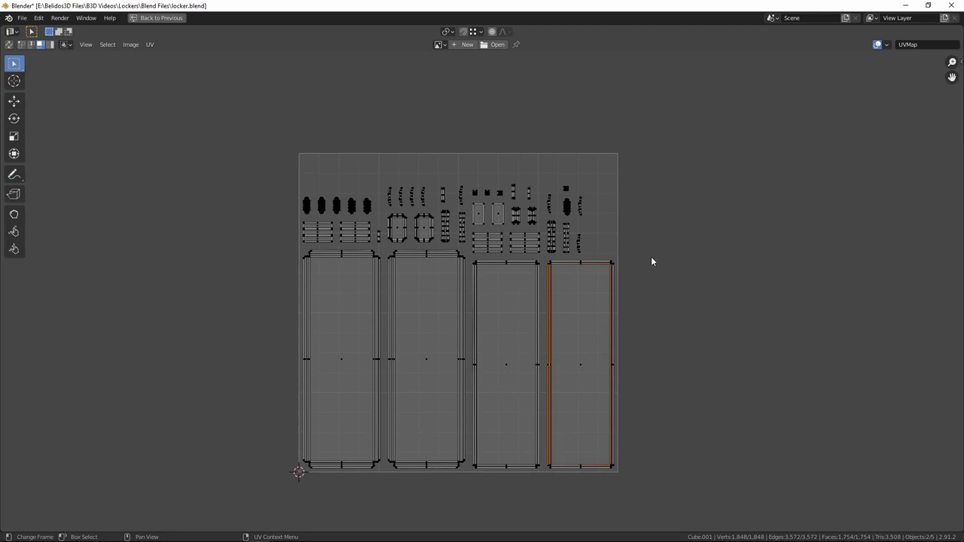
key("alt+a")
left_click(21, 45)
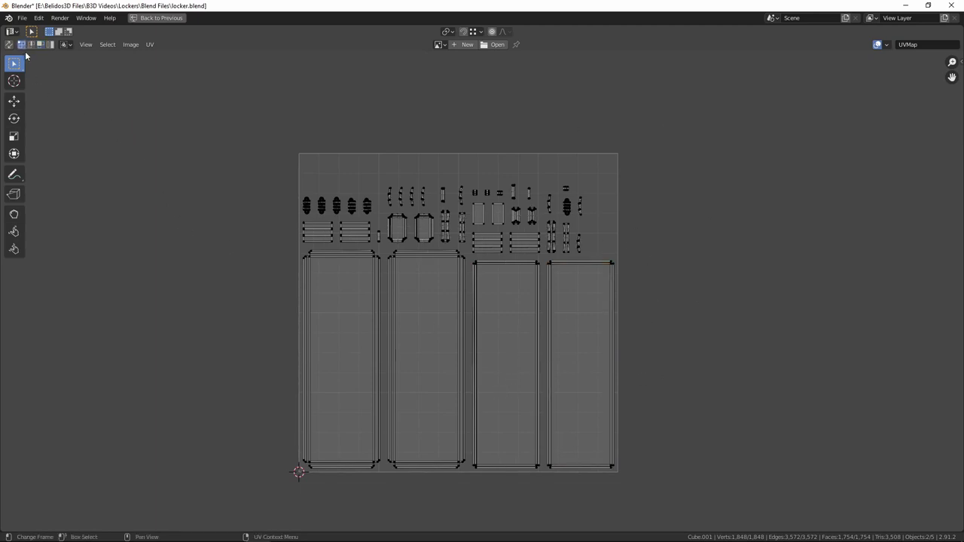
left_click(30, 45)
left_click(41, 45)
left_click(434, 360)
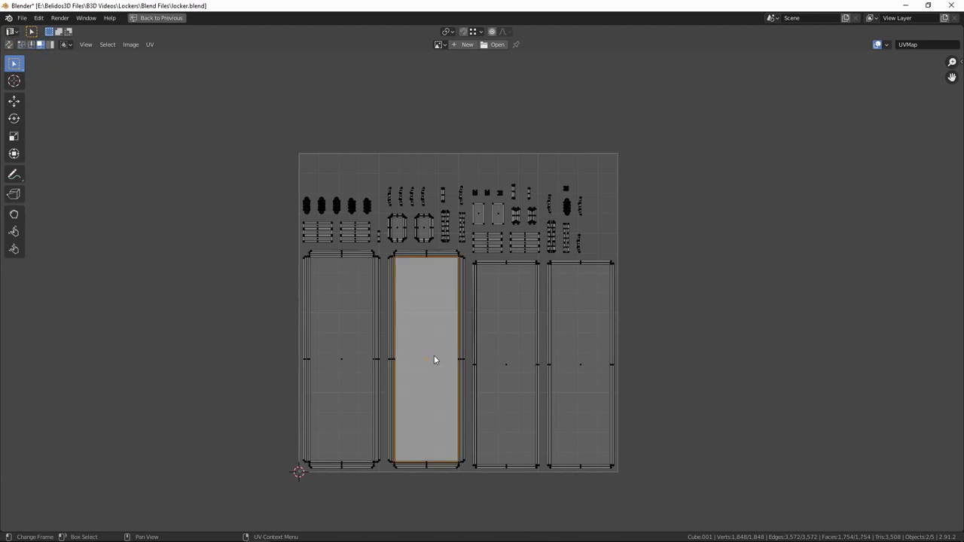
key("s")
left_click(442, 366)
key("r")
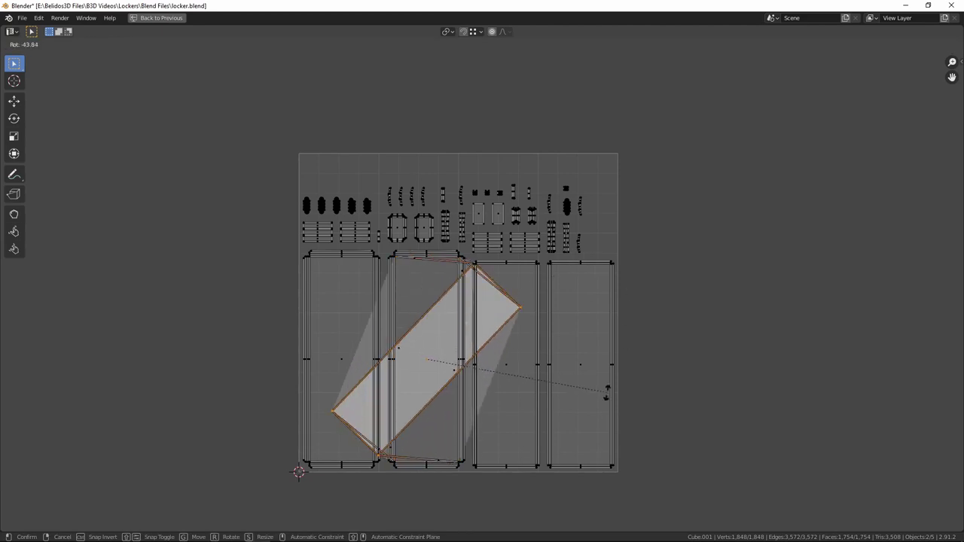
key("Escape")
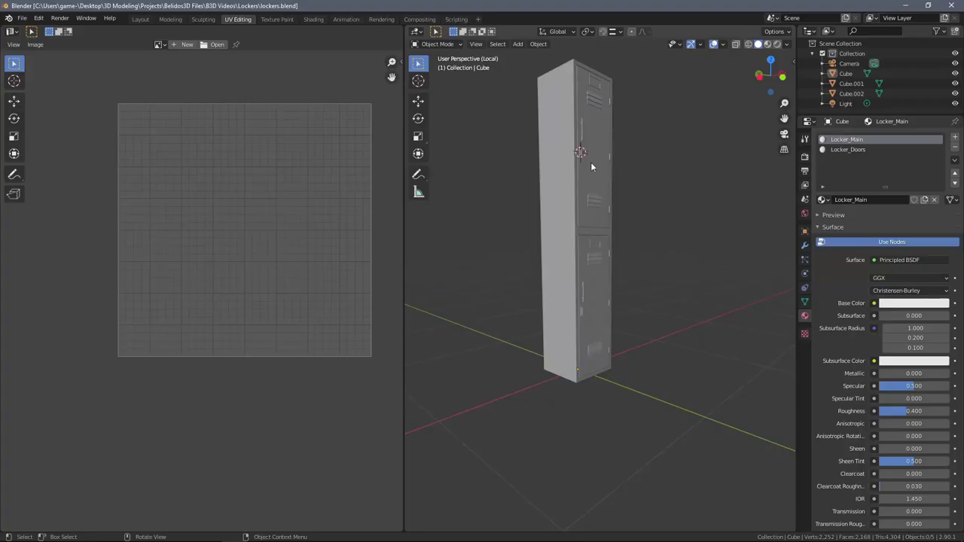
- Pack the doors' UV islands and move the small islands into the empty gaps
left_click(594, 270)
key("Tab")
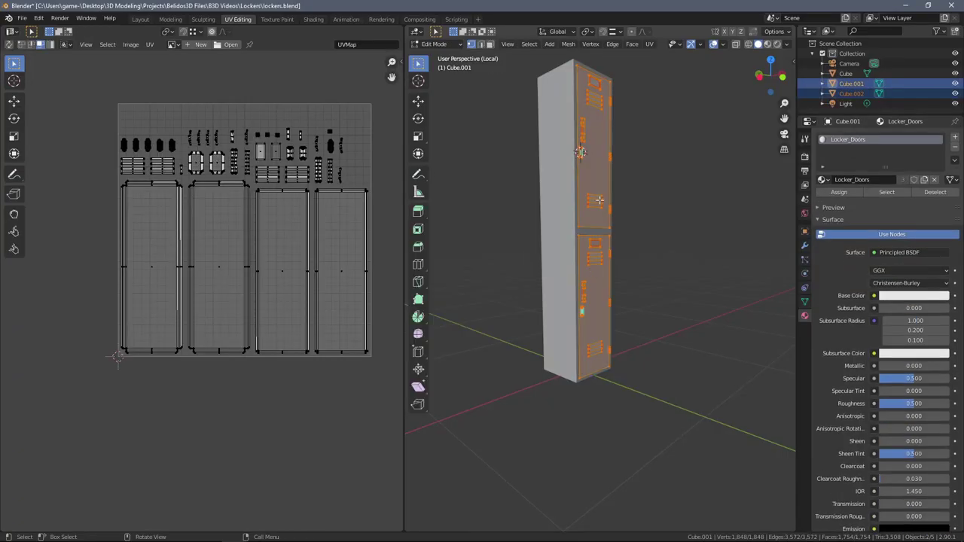
key("ctrl+space")
key("a")
left_click(150, 44)
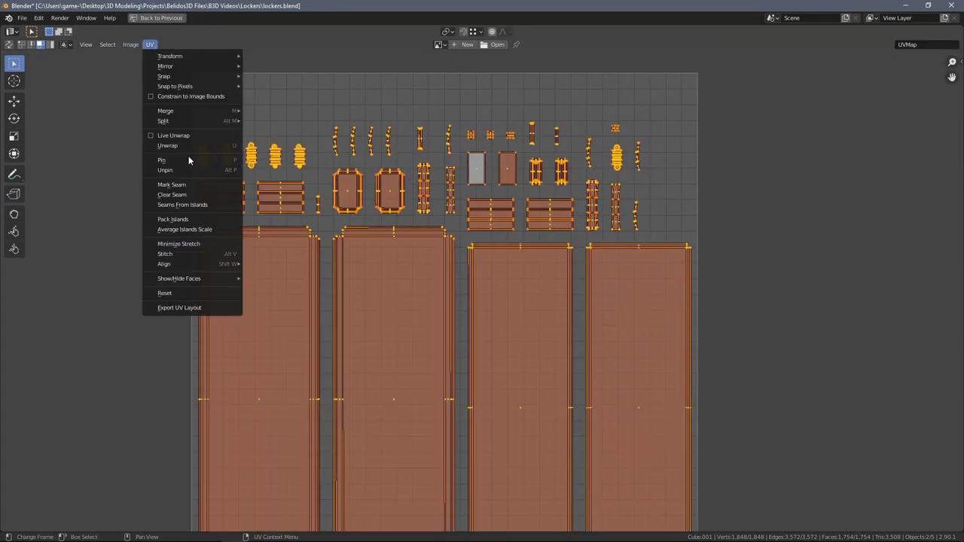
left_click(170, 219)
left_click(661, 363)
left_click(645, 151)
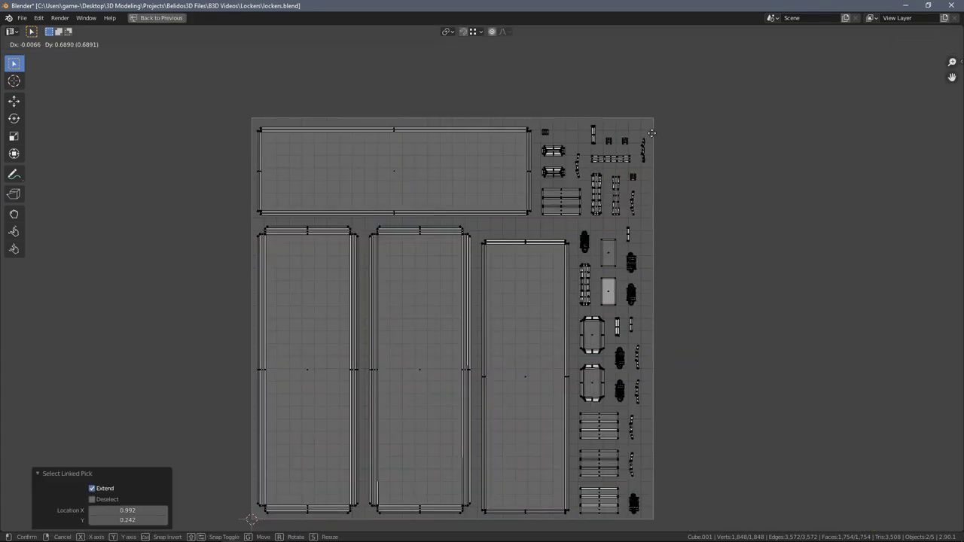
key("g")
left_click(509, 226)
key("l")
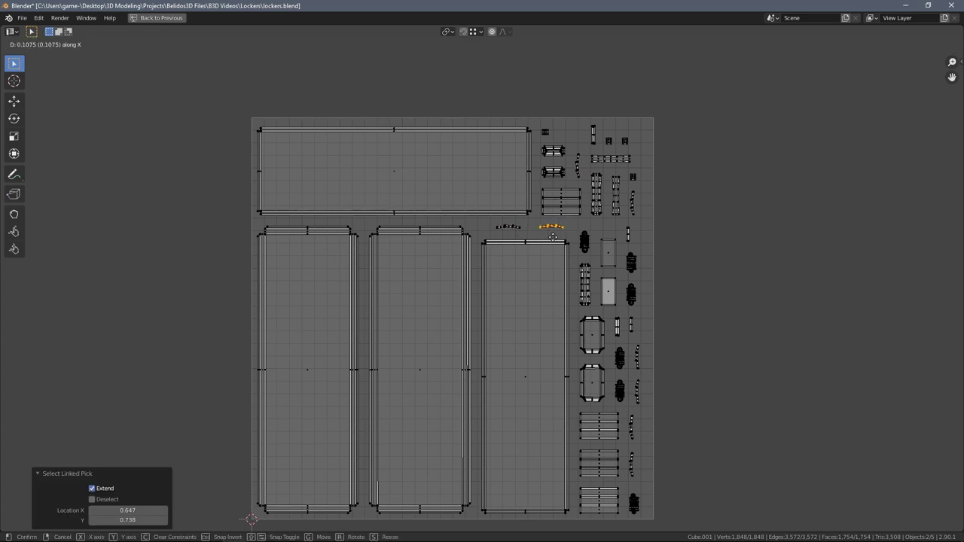
left_click(594, 135)
key("l")
- Enlarge and reposition all door islands around the 2D cursor pivot to fill the square
key("a")
scroll(670, 228, "down", 1)
left_click(447, 32)
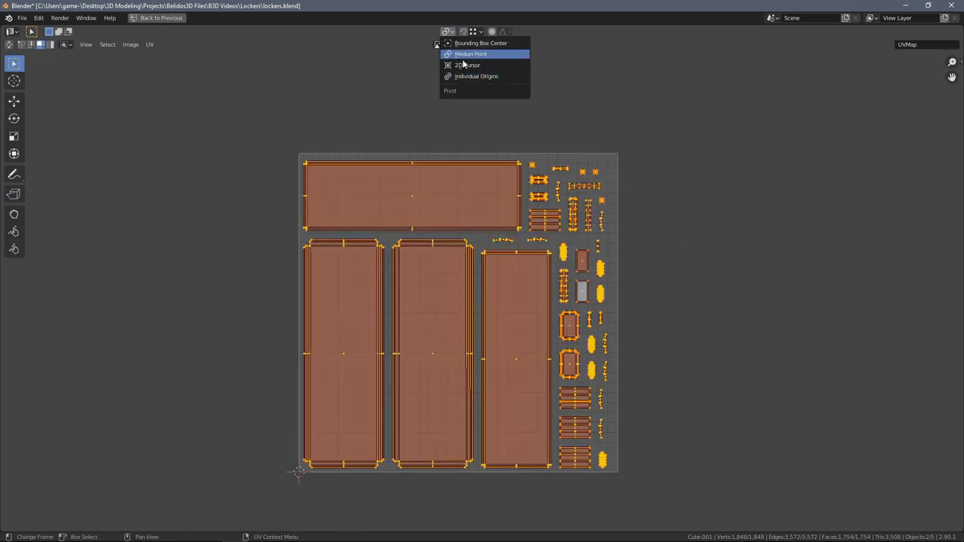
left_click(482, 76)
key("s")
left_click(641, 269)
key("g")
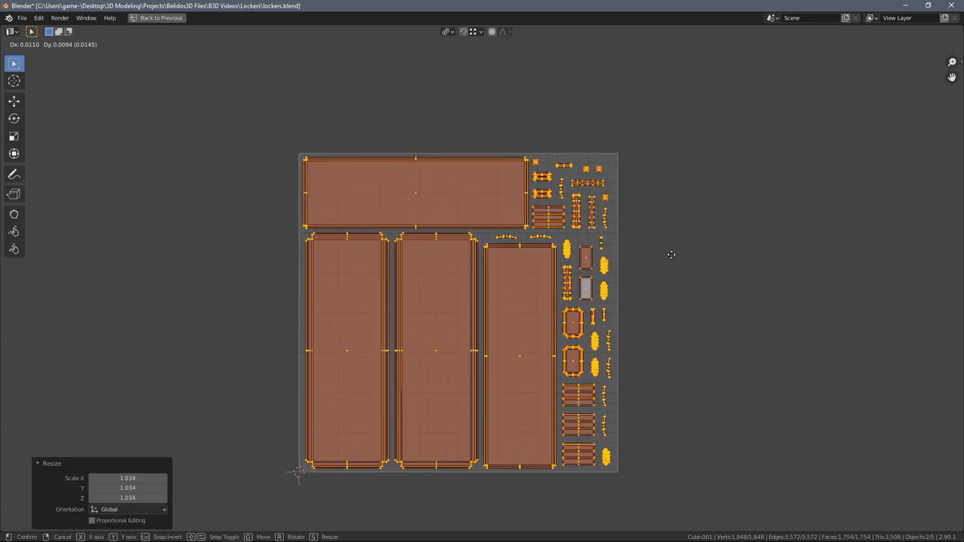
left_click(676, 256)
left_click(448, 31)
left_click(482, 64)
key("s")
left_click(678, 226)
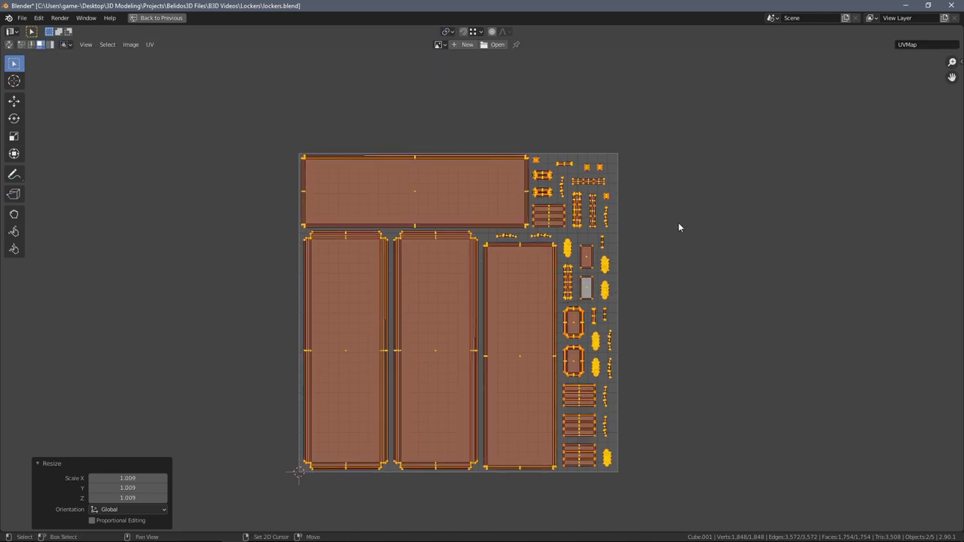
key("ctrl+alt+space")
key("Tab")
key("Tab")
- Pack the locker body's UV islands and move the tall island up beside the squares
key("ctrl+alt+space")
key("a")
left_click(150, 43)
left_click(179, 221)
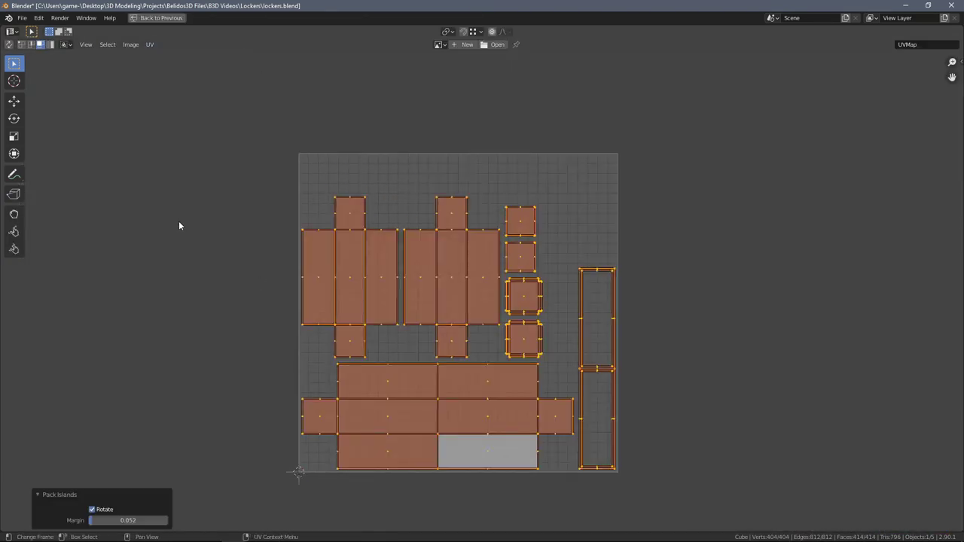
left_click(605, 369)
key("l")
key("g")
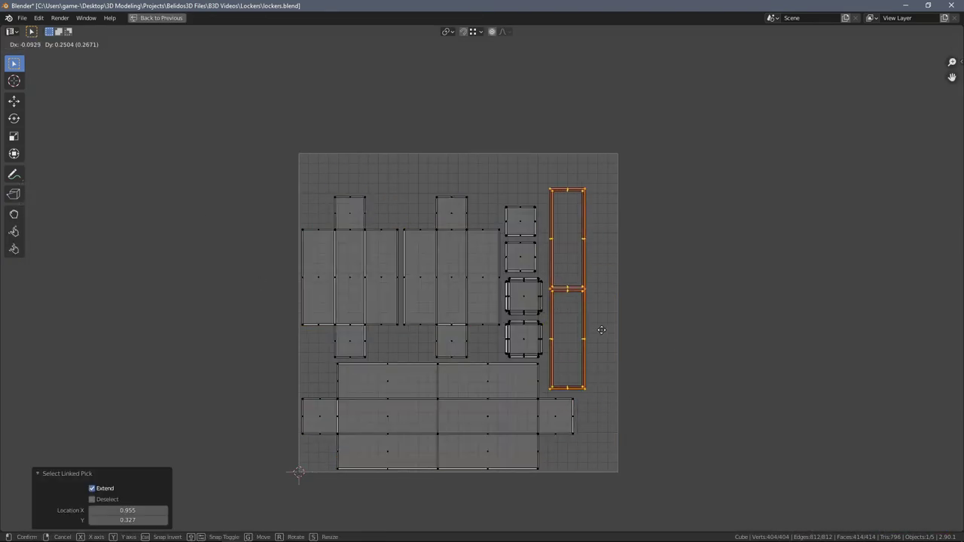
left_click(572, 289)
- Move, enlarge and shift the body's islands horizontally so they fill the UV square
key("a")
key("g")
left_click(531, 396)
key("s")
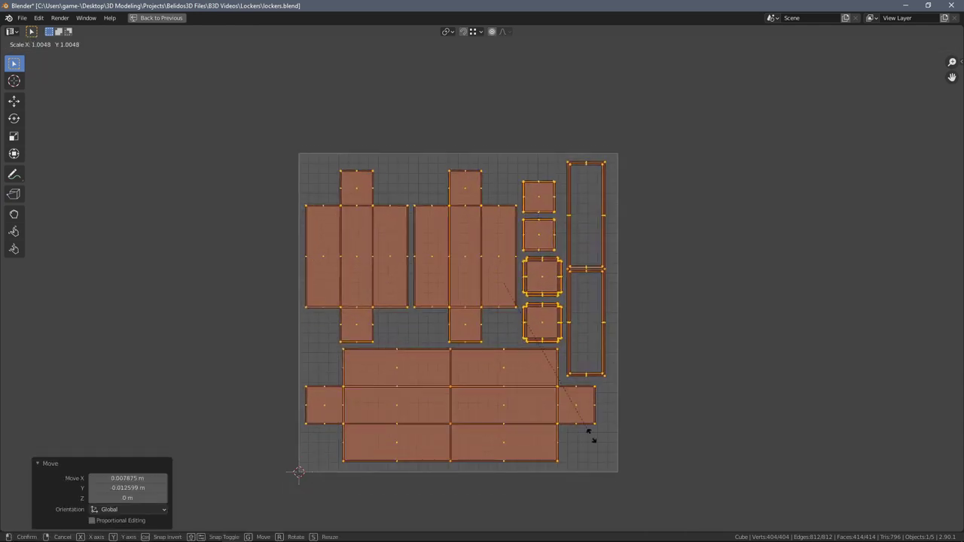
left_click(644, 459)
key("g")
key("x")
left_click(678, 465)
key("ctrl+alt+space")
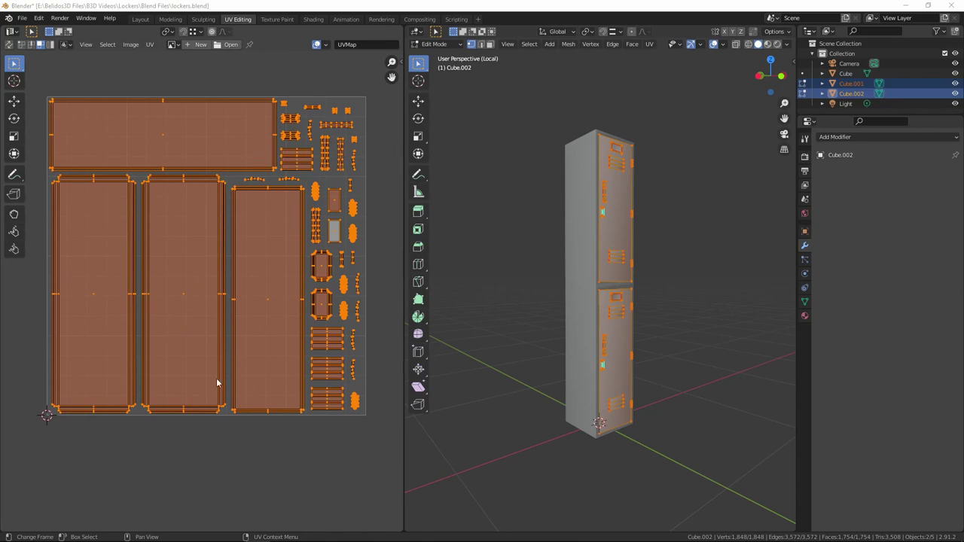
- Inspect the doors' packed UVs, then check the locker body's UVs and return to object mode
scroll(320, 287, "up", 2)
scroll(319, 287, "down", 2)
middle_click_drag(248, 274, 226, 300)
scroll(231, 295, "up", 3)
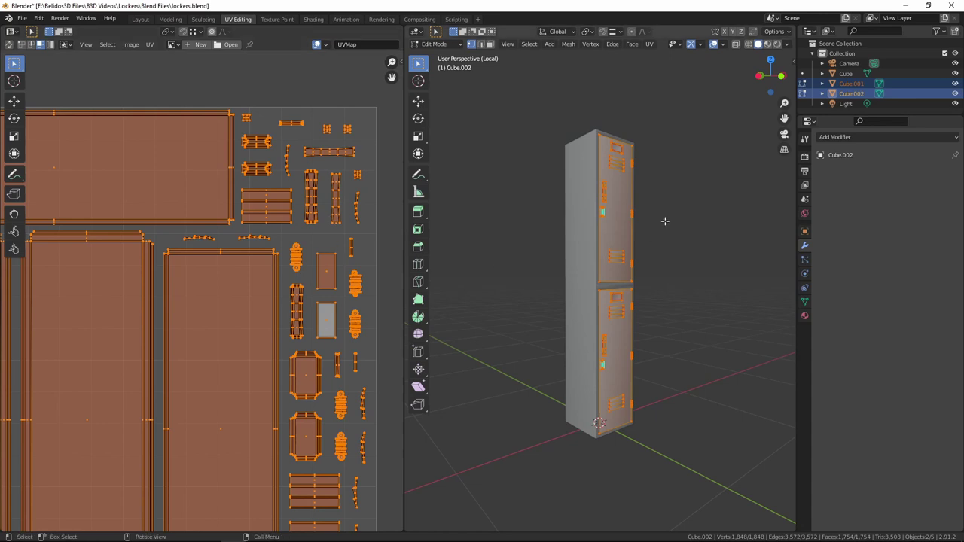
key("Tab")
left_click(572, 243)
key("Tab")
scroll(220, 262, "down", 5)
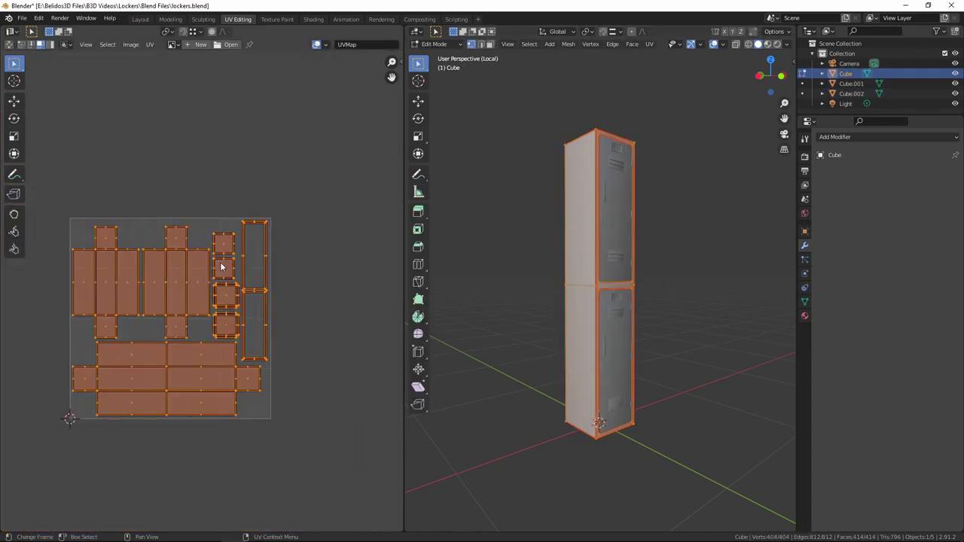
key("Tab")
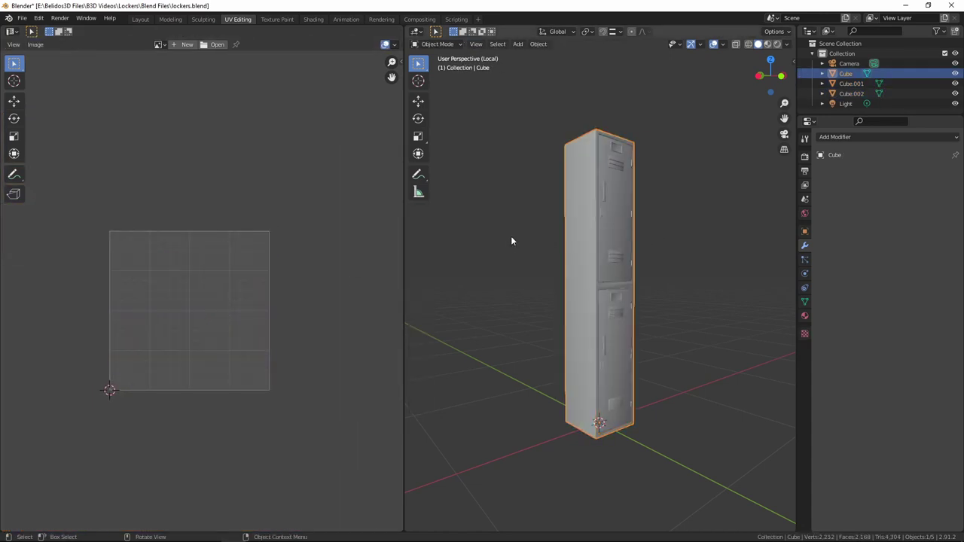
middle_click_drag(693, 254, 629, 250)
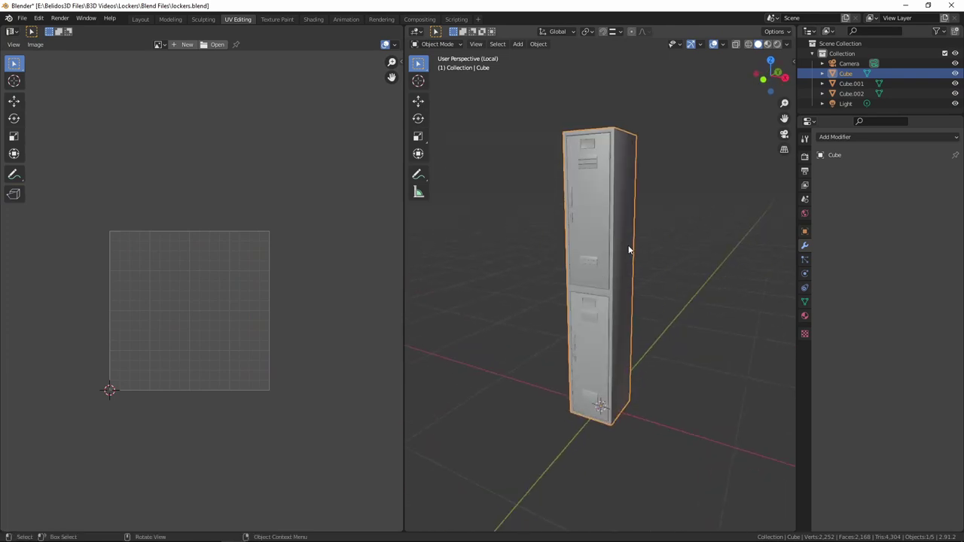
scroll(612, 247, "up", 3)
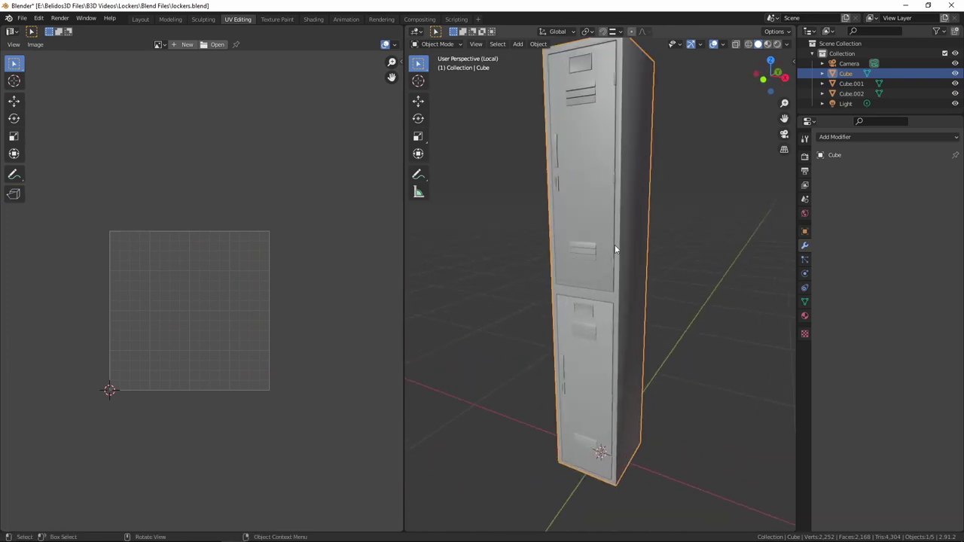
scroll(615, 250, "down", 3)
middle_click_drag(626, 339, 624, 366)
scroll(633, 358, "up", 2)
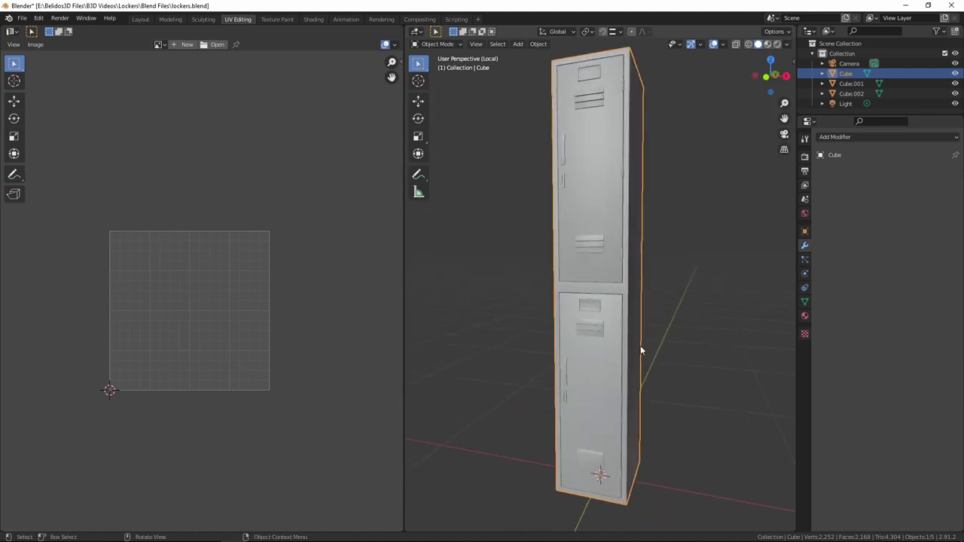
scroll(641, 350, "up", 2)
middle_click_drag(670, 217, 641, 205)
middle_click_drag(584, 177, 566, 127)
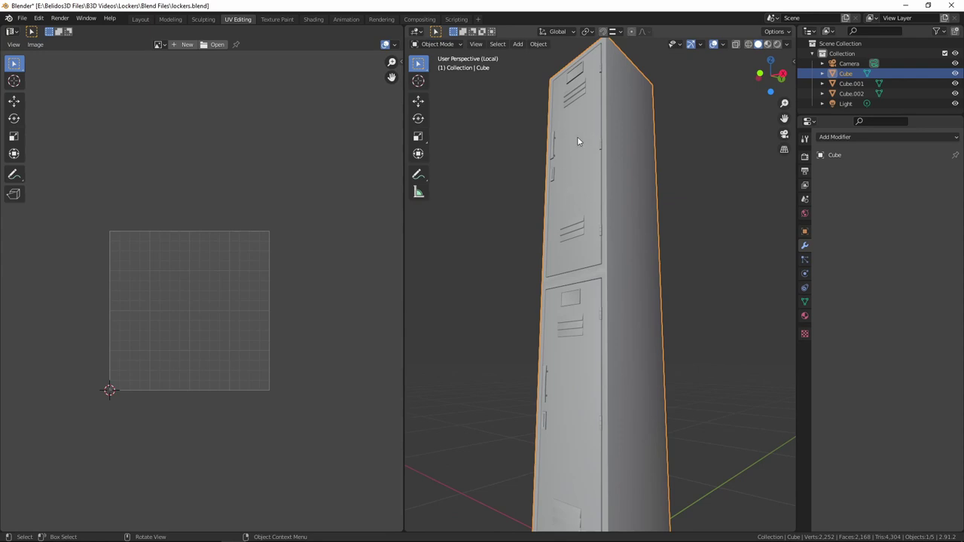
middle_click_drag(626, 145, 566, 163)
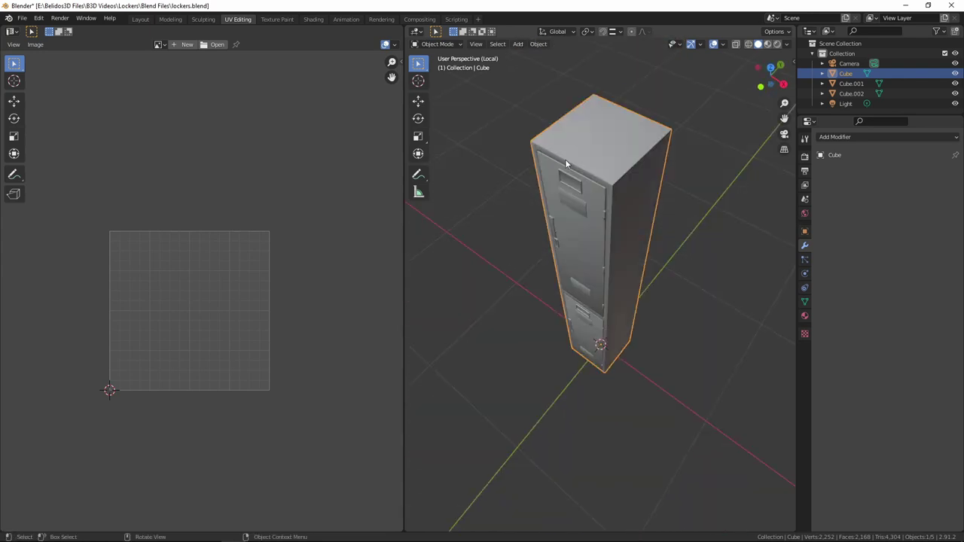
middle_click_drag(656, 187, 671, 284)
scroll(665, 149, "up", 4)
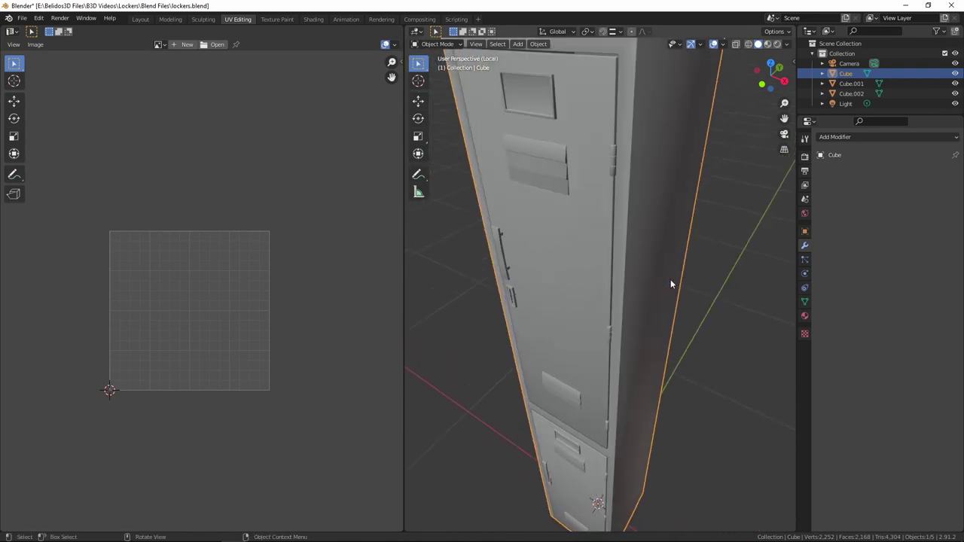
- Add a Weighted Normal modifier to the locker body and orbit around to inspect its shading
left_click(836, 137)
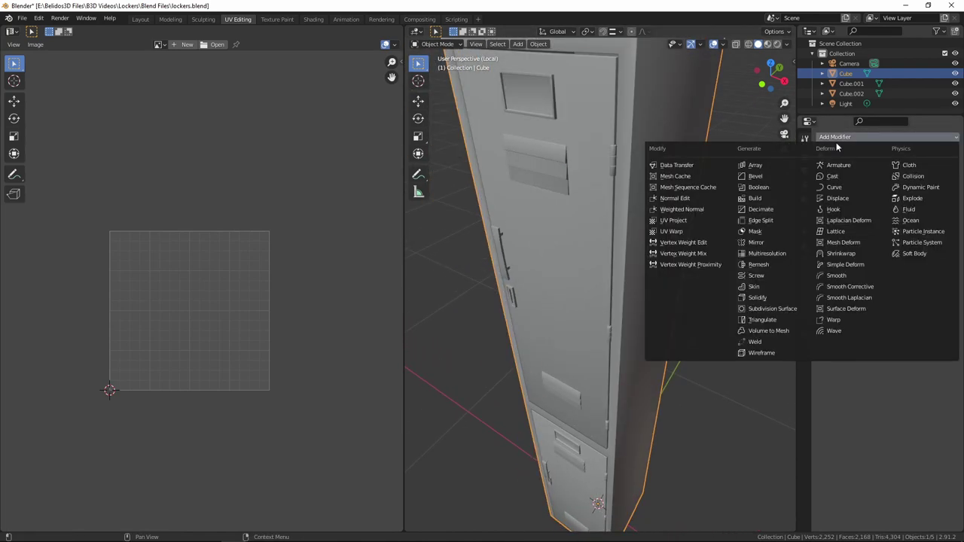
left_click(682, 210)
scroll(694, 212, "down", 5)
middle_click_drag(678, 222, 594, 147)
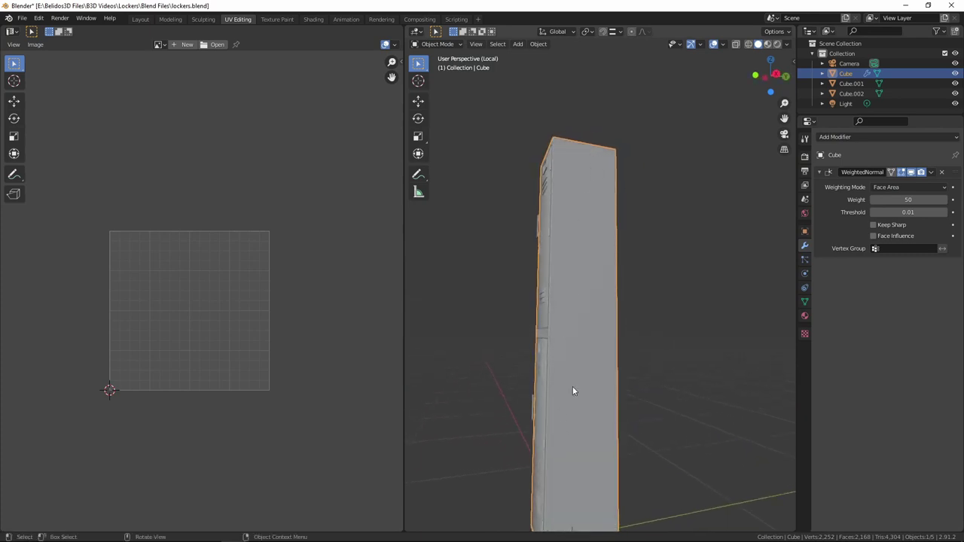
middle_click_drag(586, 261, 650, 293)
scroll(647, 297, "up", 3)
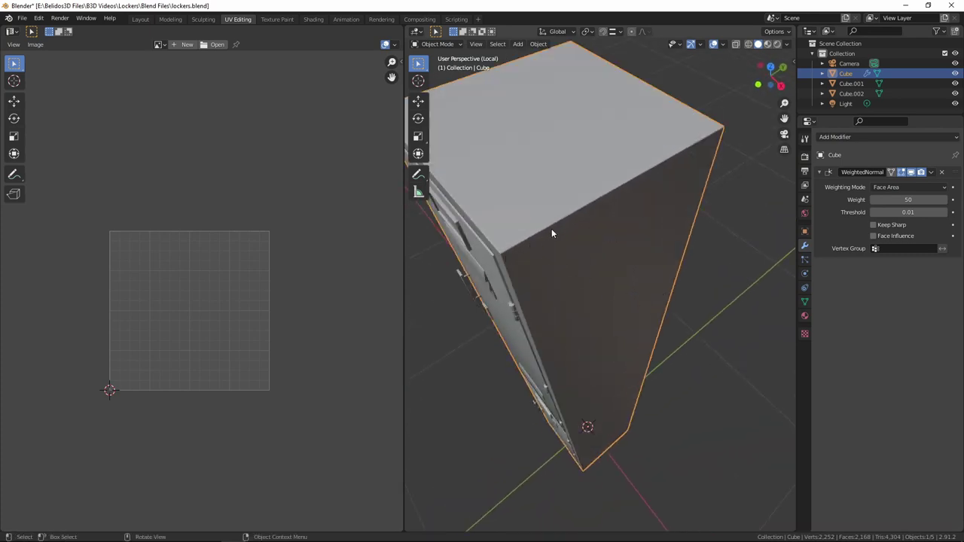
scroll(554, 238, "down", 4)
middle_click_drag(562, 254, 617, 271)
scroll(617, 271, "up", 2)
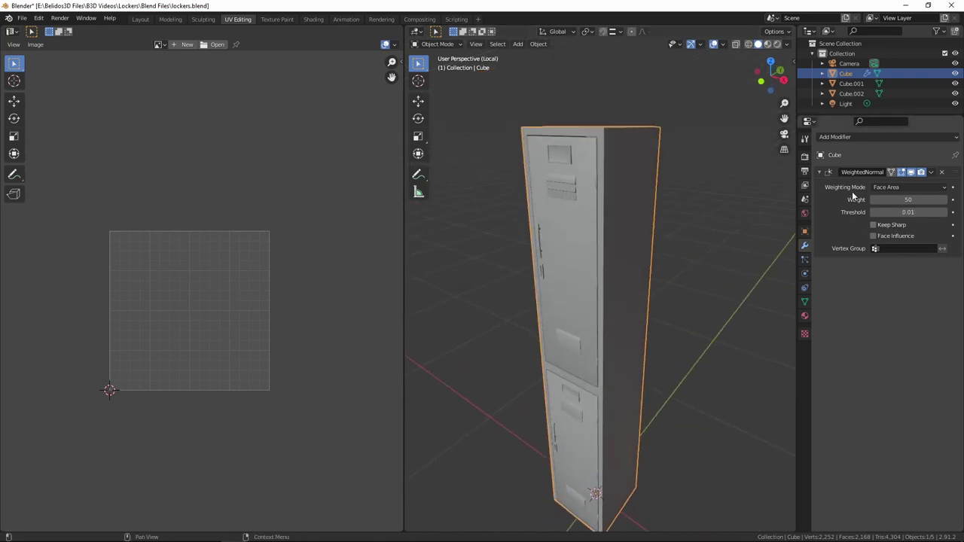
middle_click_drag(653, 215, 604, 181)
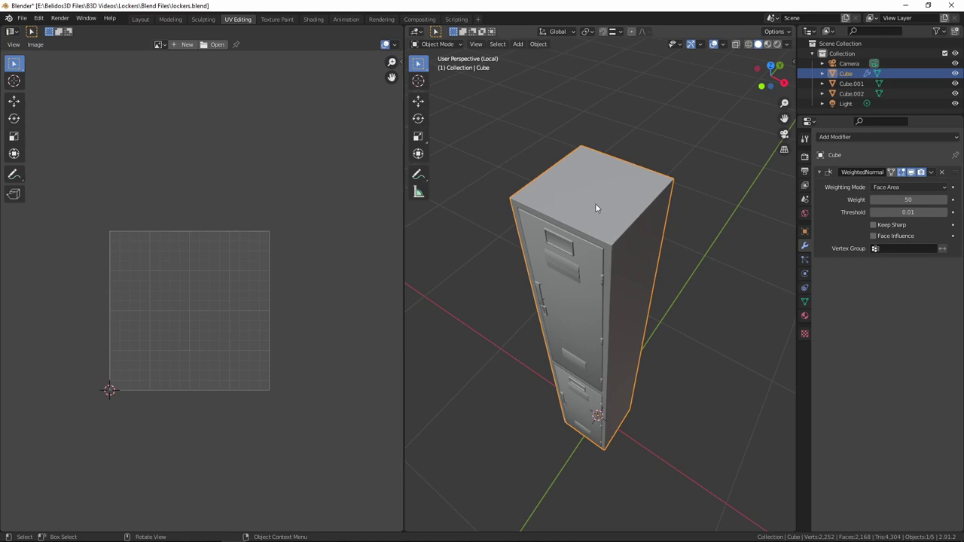
mouse_move(641, 234)
middle_mouse_down()
mouse_move(635, 214)
mouse_move(648, 223)
middle_mouse_up()
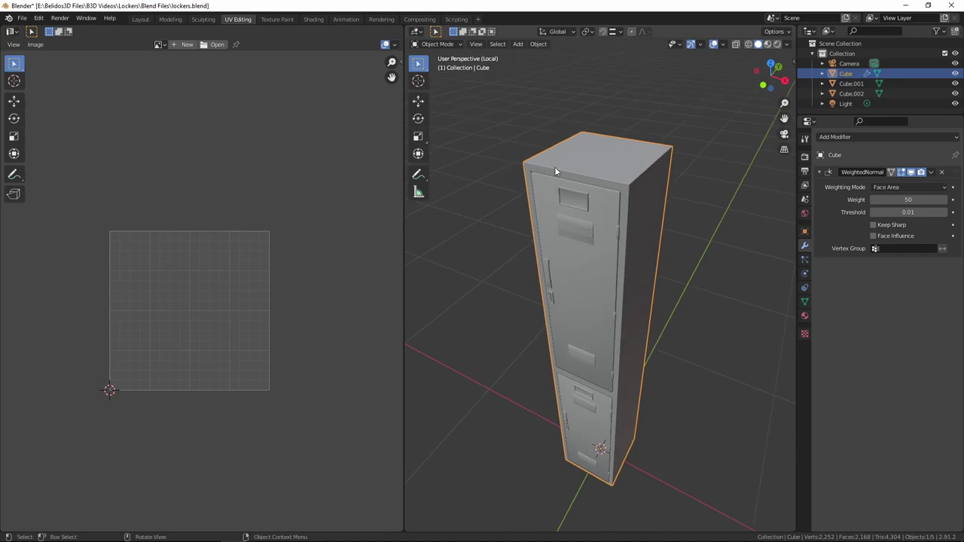
middle_click_drag(592, 149, 610, 175)
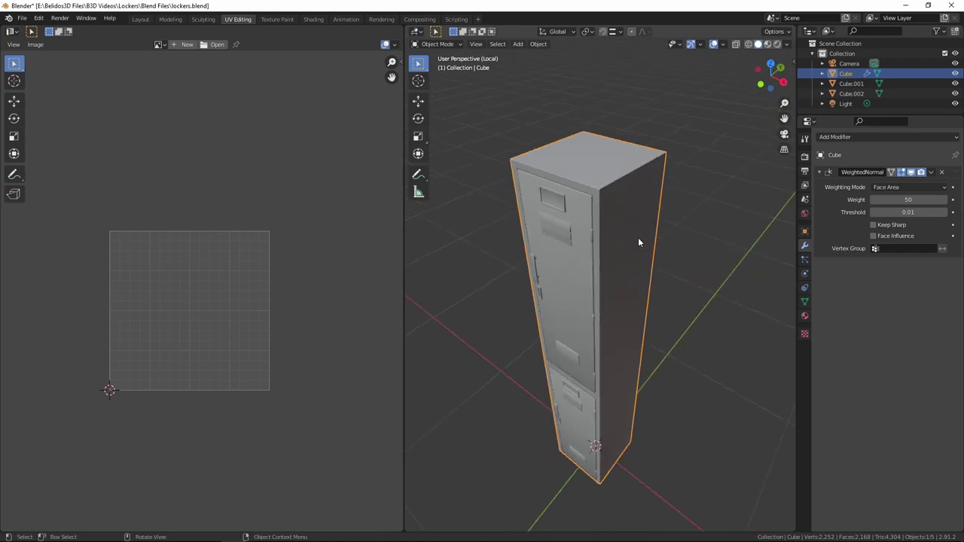
scroll(635, 209, "up", 4)
middle_click_drag(620, 218, 613, 194)
scroll(627, 272, "down", 5)
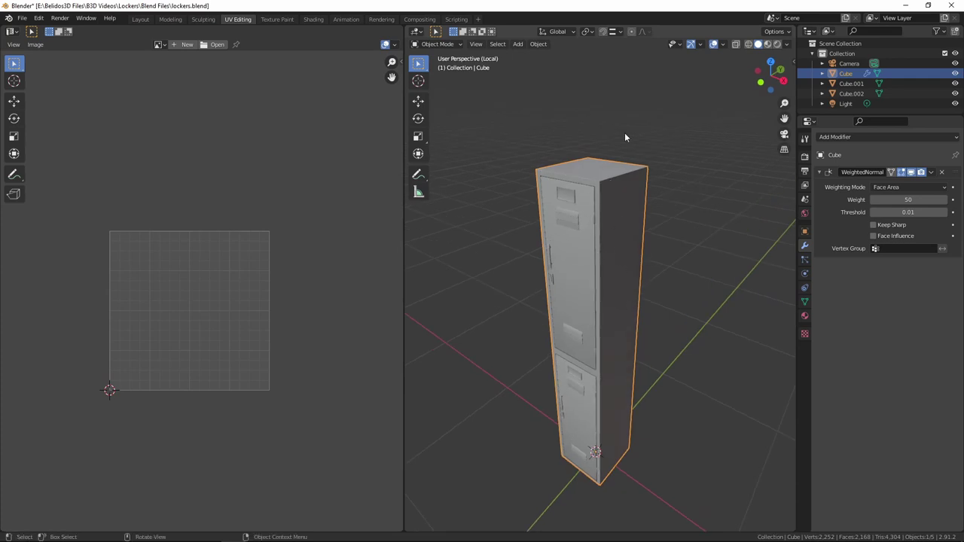
key("ctrl+a")
left_click(844, 138)
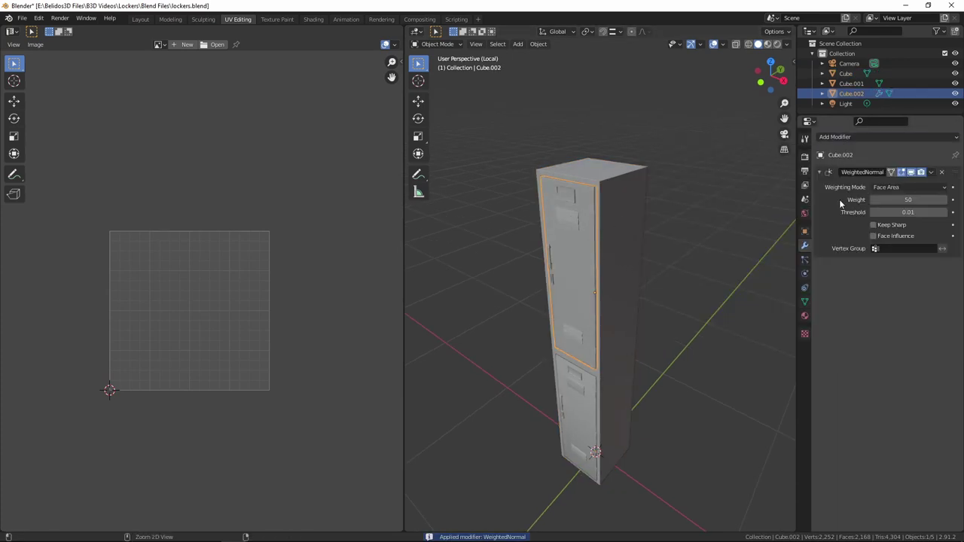
left_click(867, 136)
key("Escape")
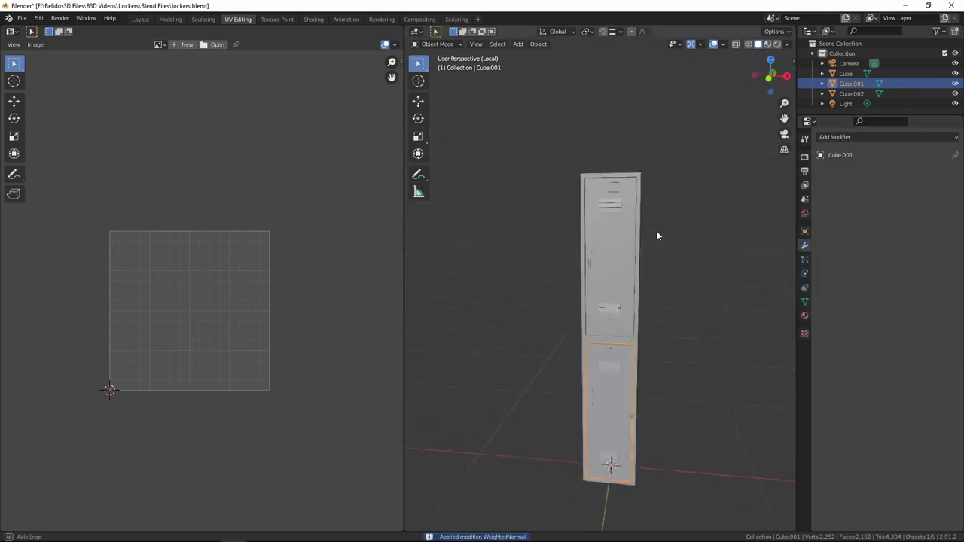
middle_click_drag(641, 289, 601, 77)
scroll(689, 304, "up", 5)
scroll(569, 168, "down", 5)
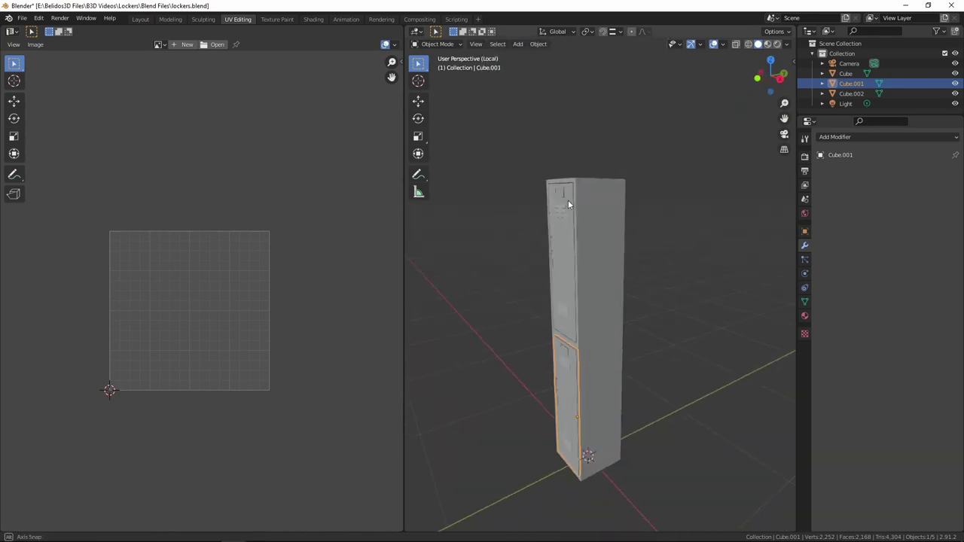
middle_click_drag(568, 199, 617, 284)
scroll(626, 273, "up", 4)
scroll(594, 282, "down", 4)
- In front view, move doors Cube.002 and Cube.001 0.5 m along X
key("KP_1")
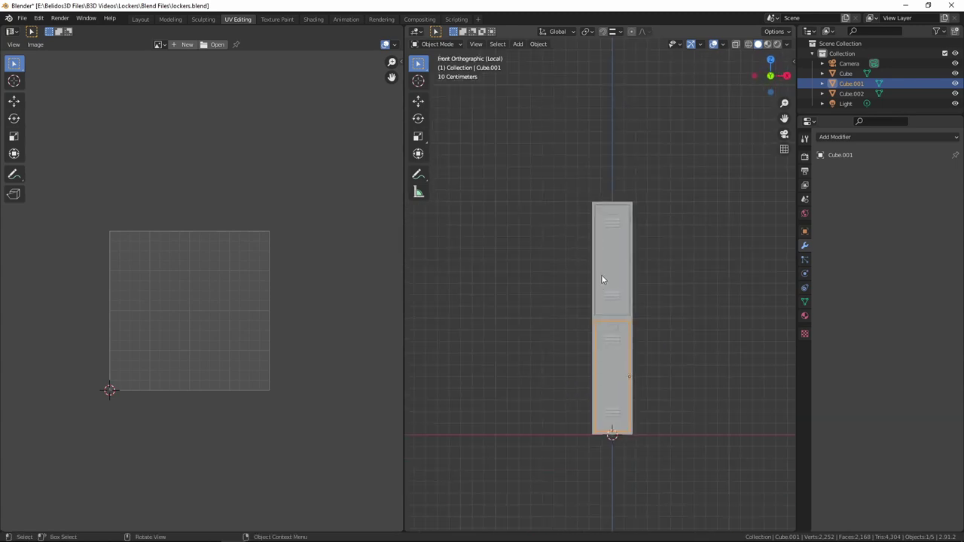
left_click(602, 277)
left_click(614, 348, "shift")
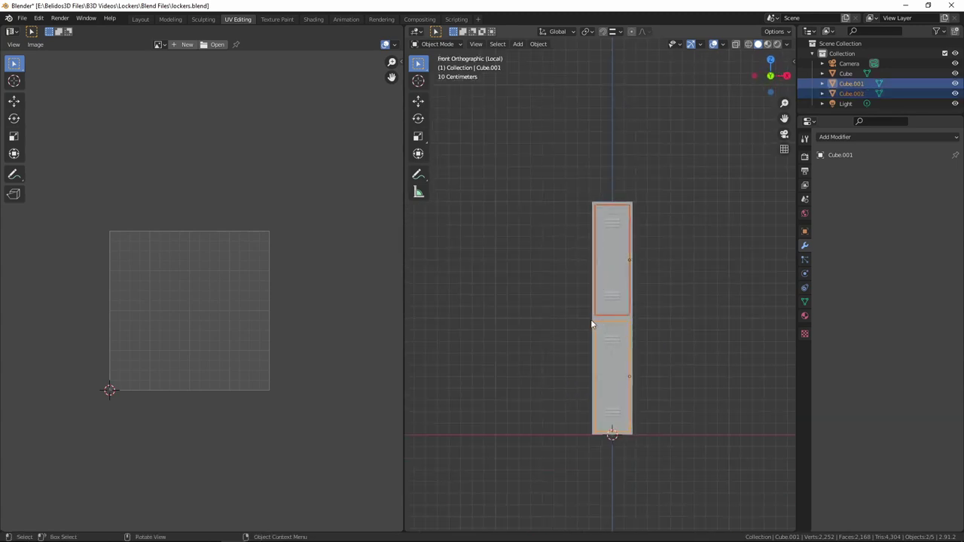
key("g")
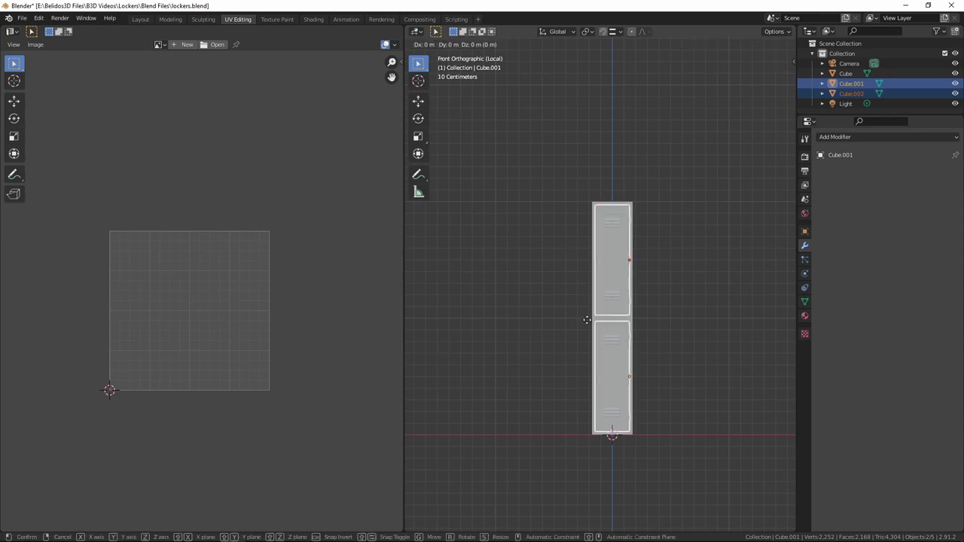
type("x")
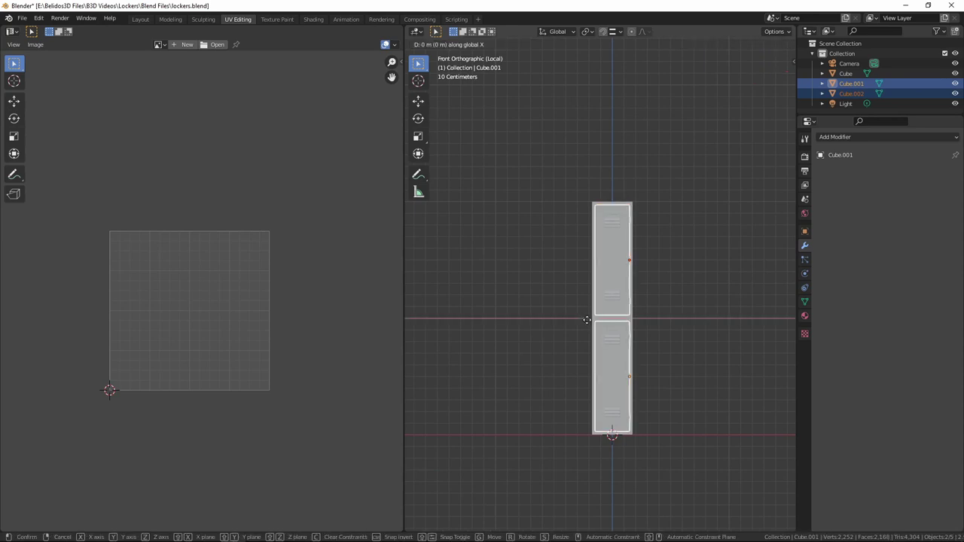
type("0.5")
key("Return")
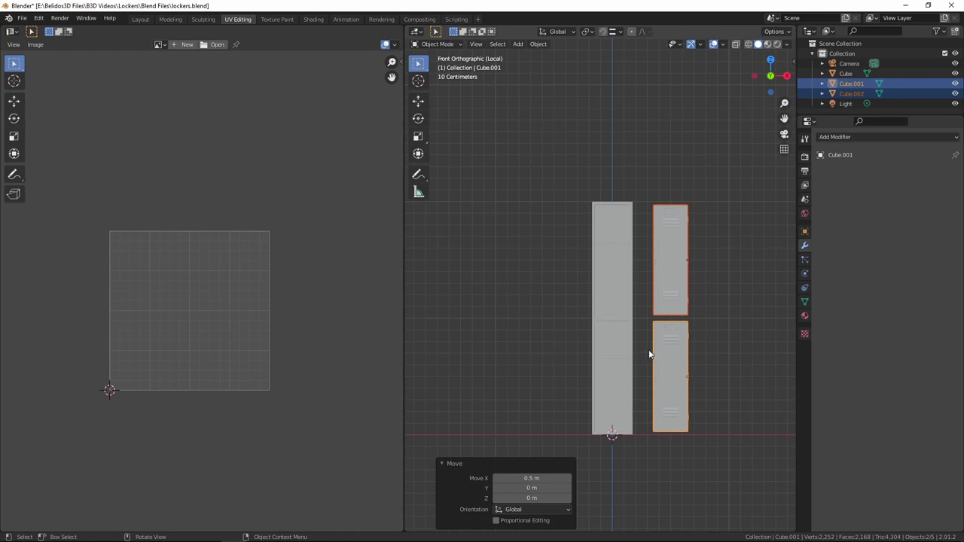
middle_click_drag(646, 337, 522, 360)
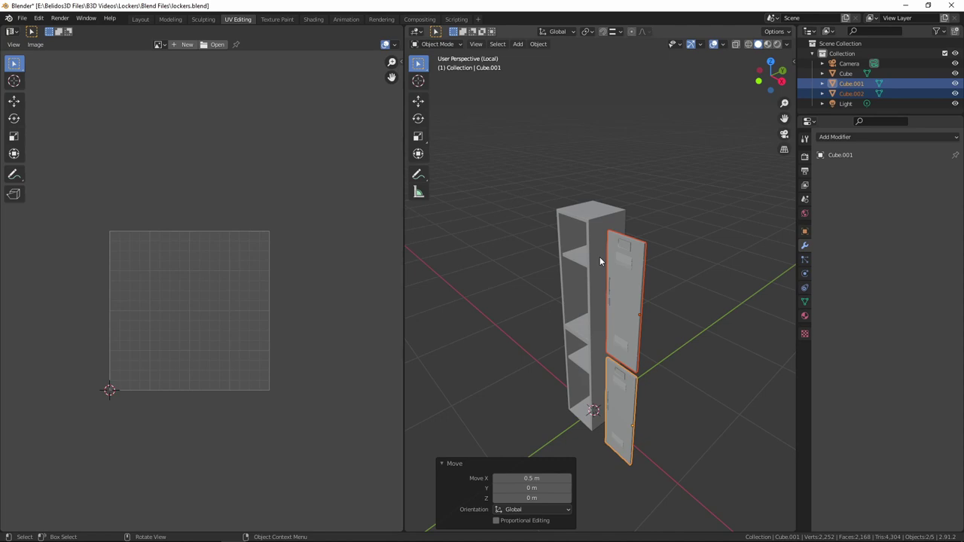
middle_click_drag(575, 321, 590, 289)
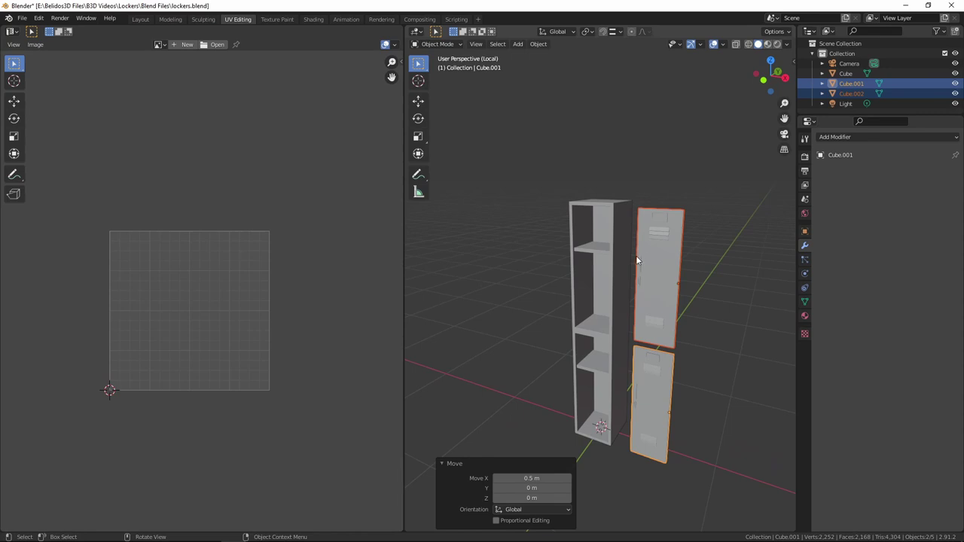
middle_click_drag(636, 256, 612, 303)
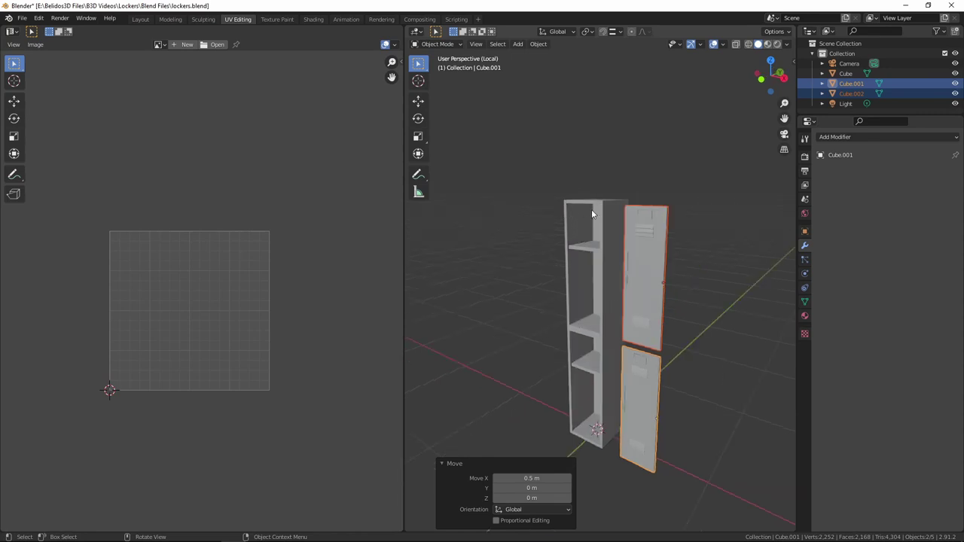
middle_click_drag(591, 209, 566, 320)
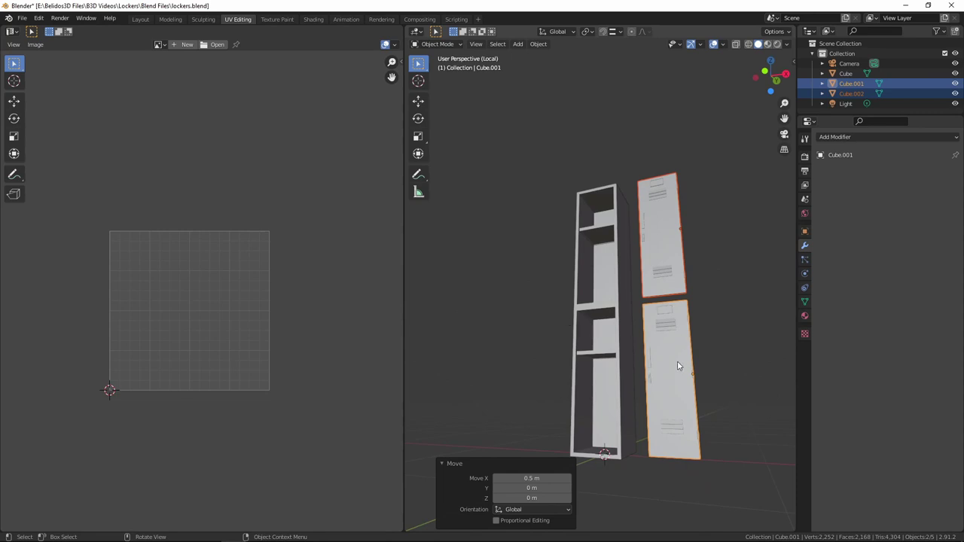
middle_click_drag(678, 366, 656, 377)
middle_click_drag(635, 280, 623, 305)
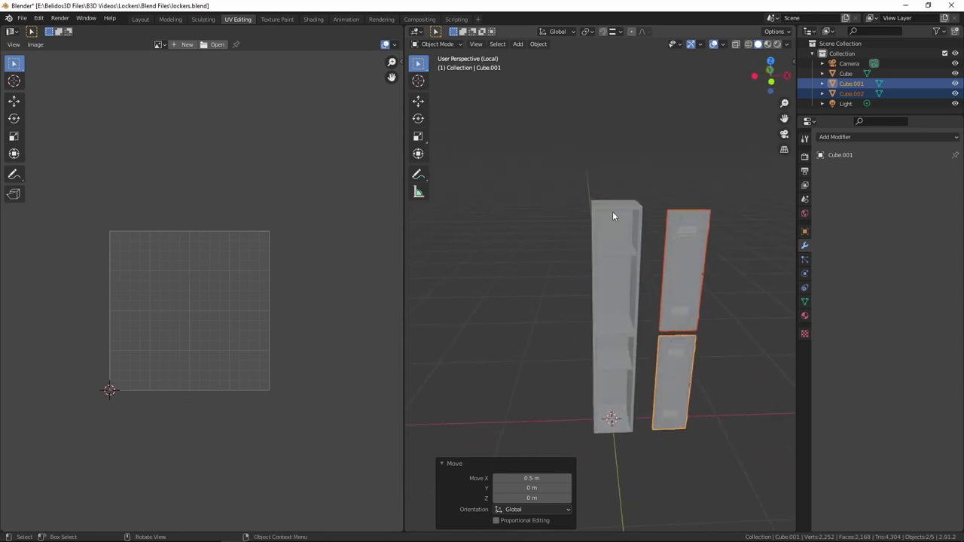
middle_click_drag(613, 214, 593, 194)
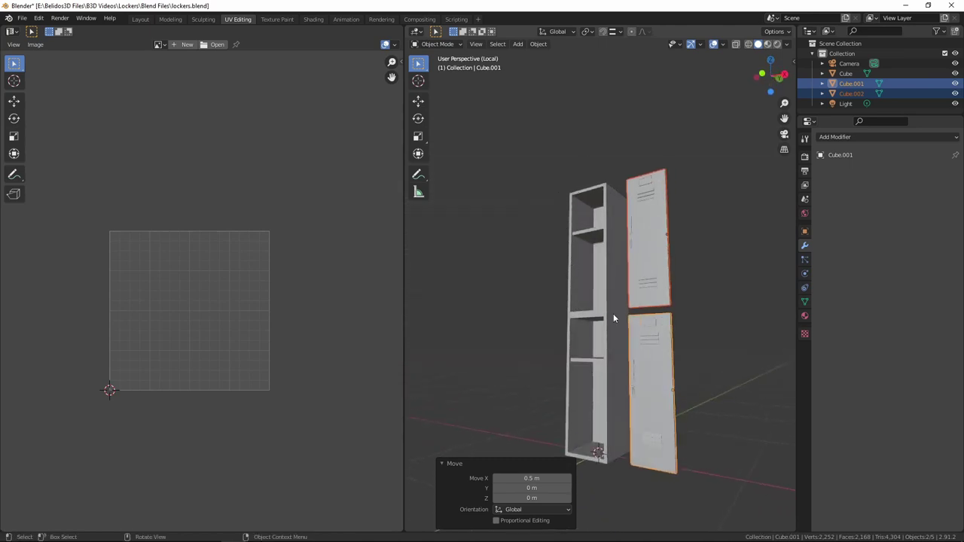
middle_click_drag(582, 286, 615, 305)
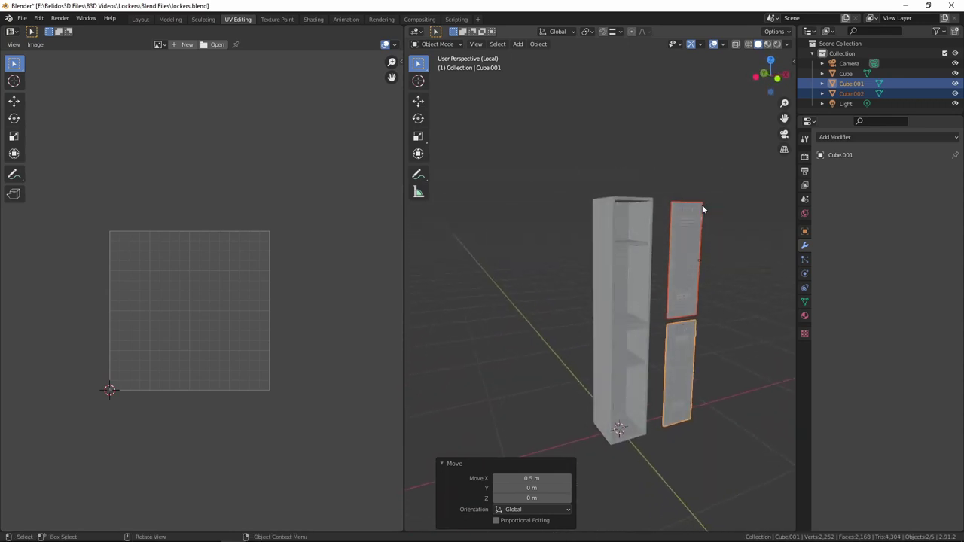
left_click(683, 234)
left_click(684, 337)
left_click(686, 277)
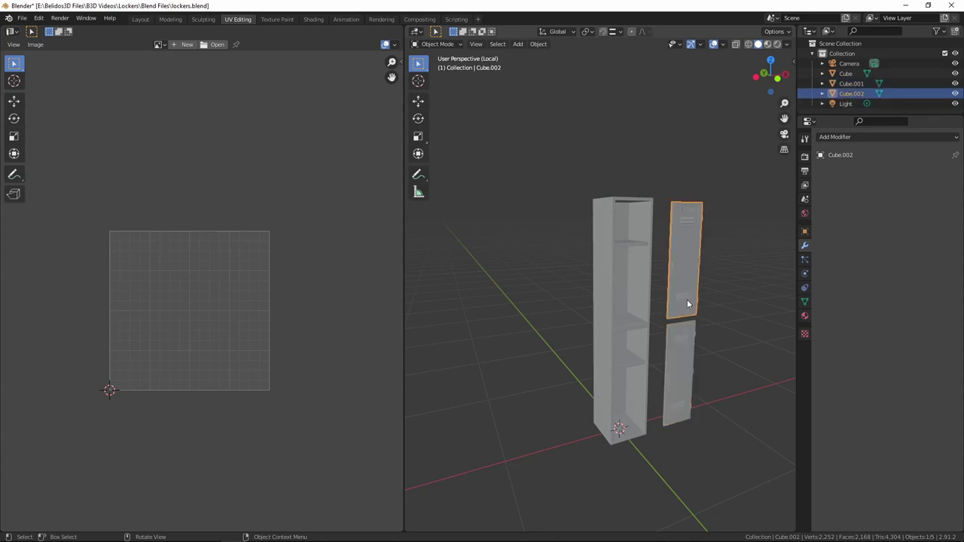
middle_click_drag(687, 301, 579, 262)
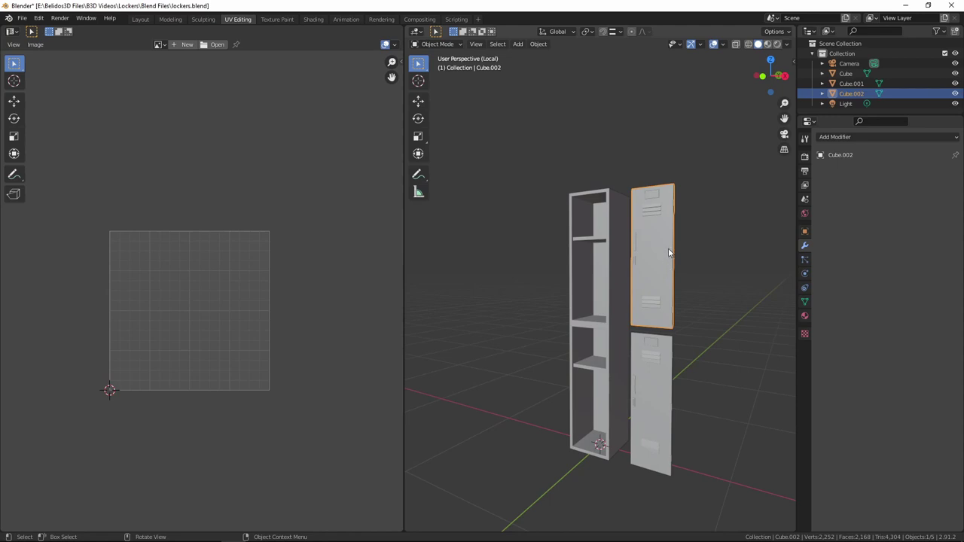
middle_click_drag(643, 246, 621, 280)
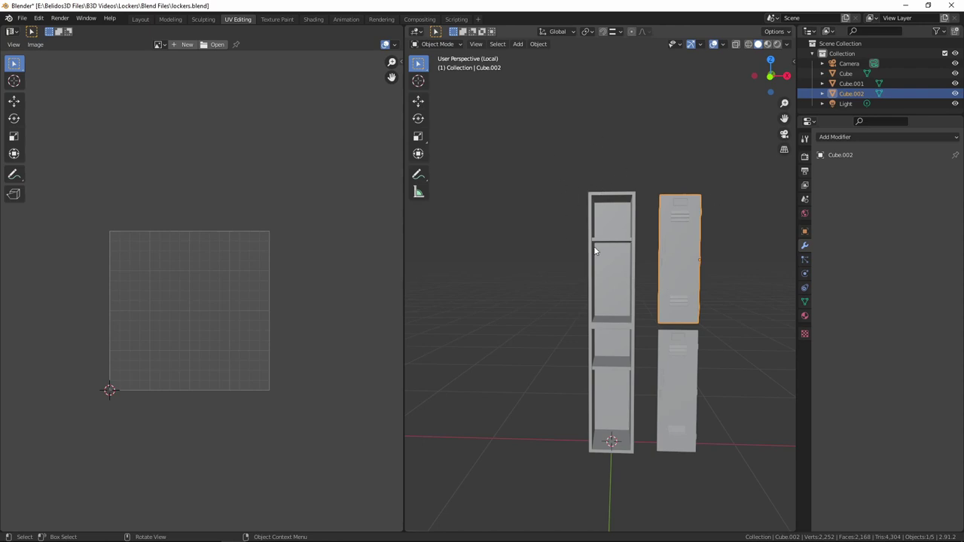
mouse_move(596, 251)
middle_mouse_down()
mouse_move(657, 251)
mouse_move(604, 255)
middle_mouse_up()
scroll(604, 255, "down", 5)
scroll(637, 270, "up", 5)
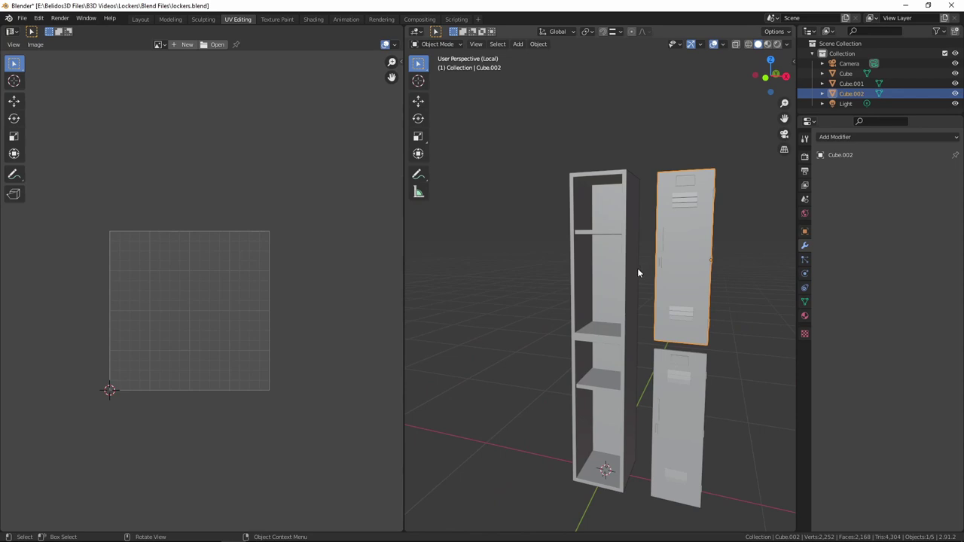
middle_click_drag(637, 268, 742, 382)
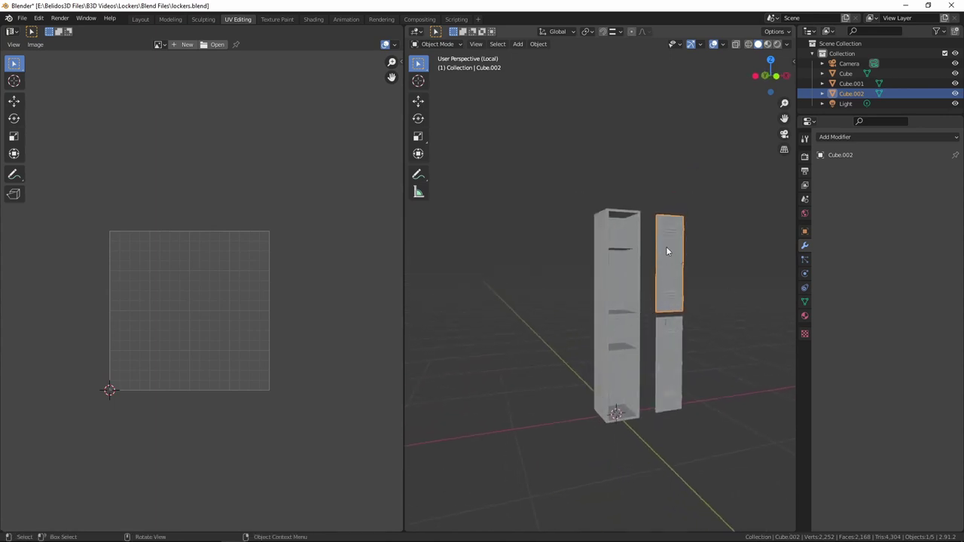
left_click(672, 331, "shift")
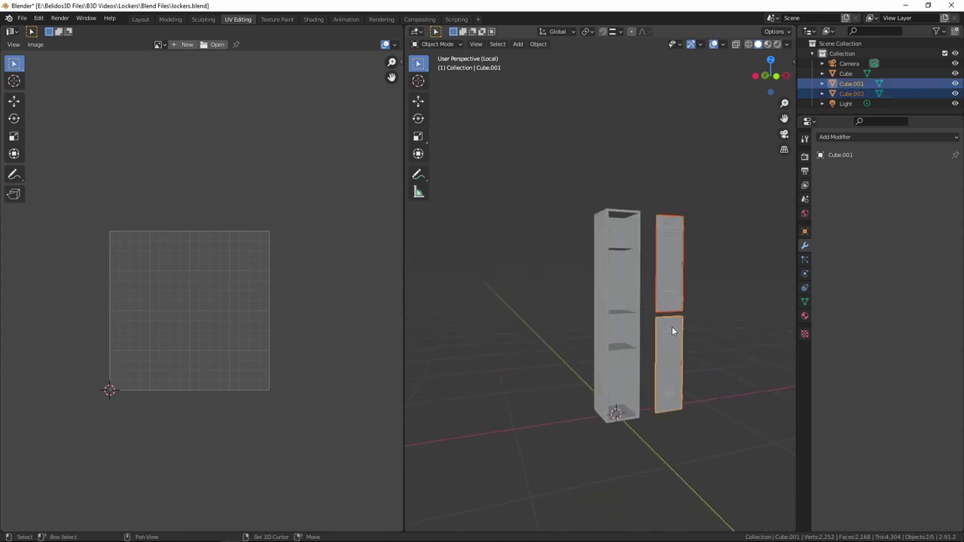
- With the body and both doors selected, start an FBX export limited to Selected Objects
left_click(614, 243, "shift")
middle_click_drag(699, 287, 594, 280)
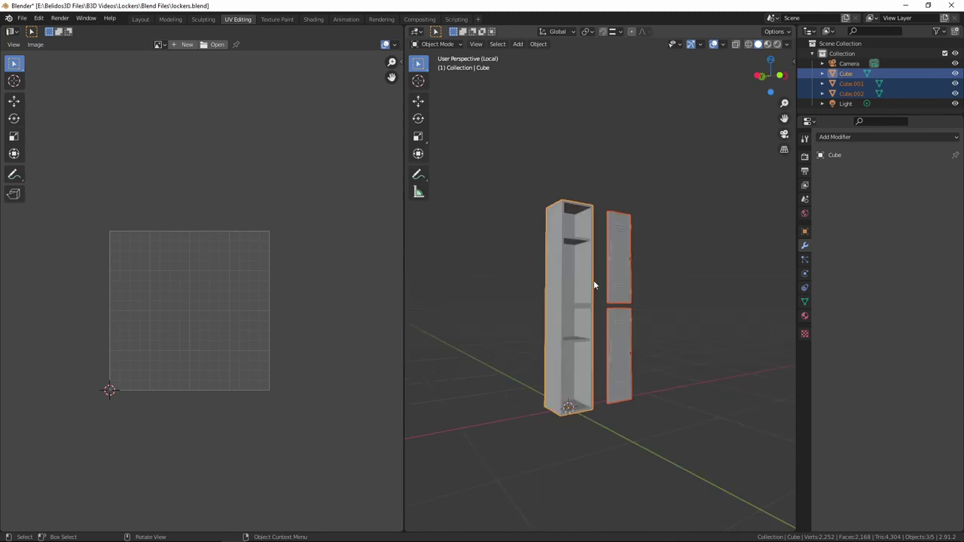
left_click(21, 19)
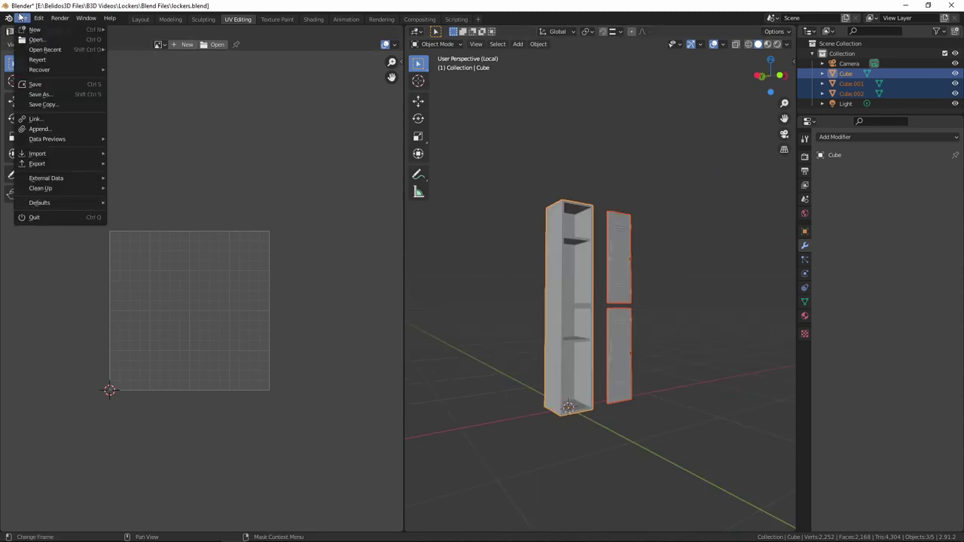
left_click(21, 19)
left_click(22, 18)
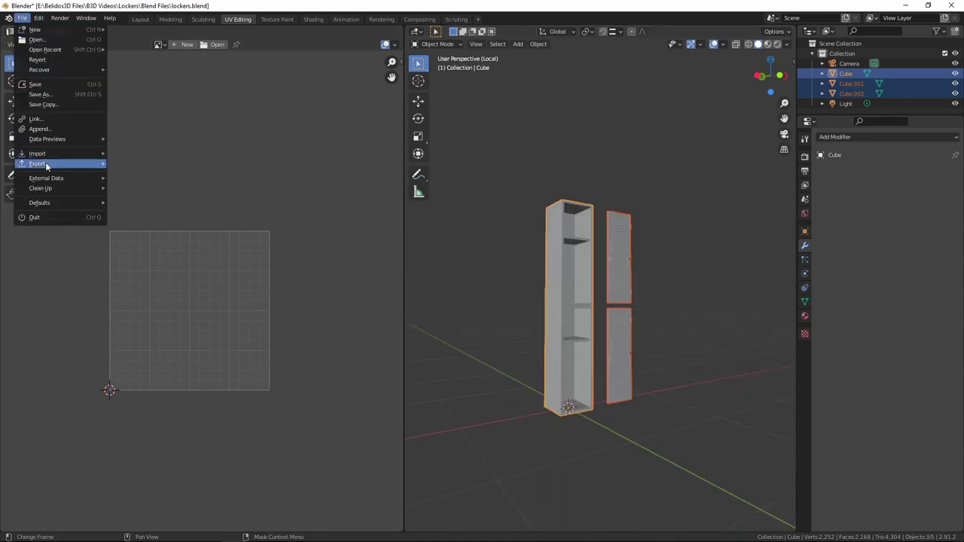
mouse_move(38, 164)
left_click(181, 174)
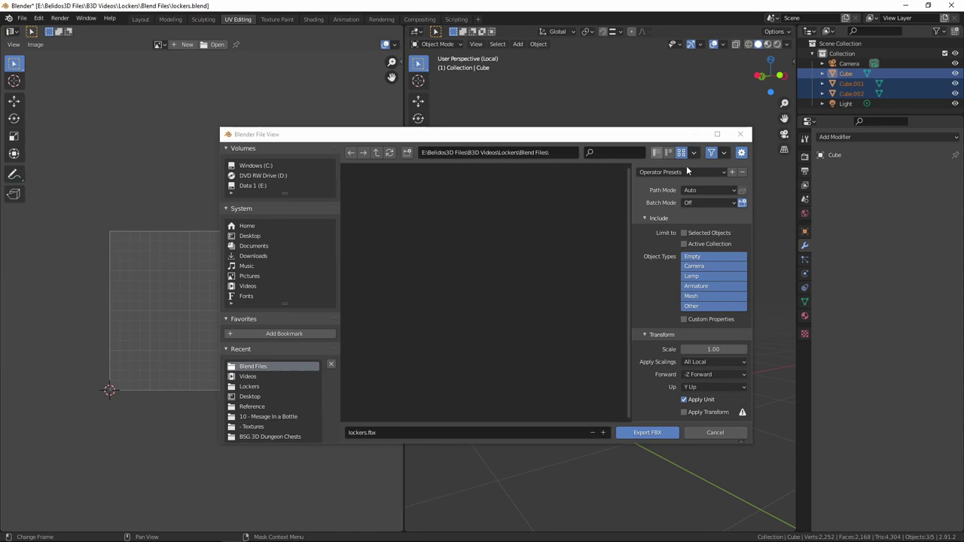
left_click(686, 235)
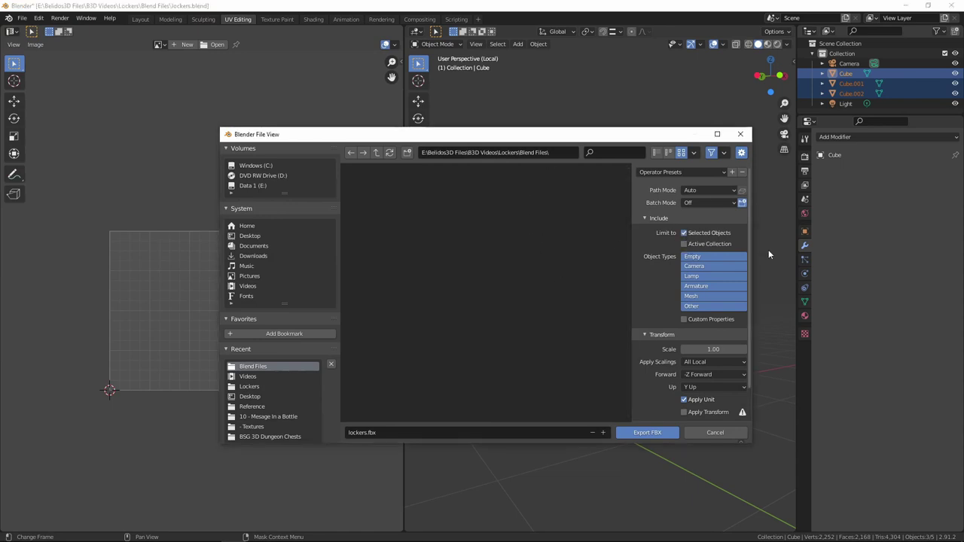
- Save the export as Lockers.fbx in the Lockers\Meshes folder
left_click(377, 154)
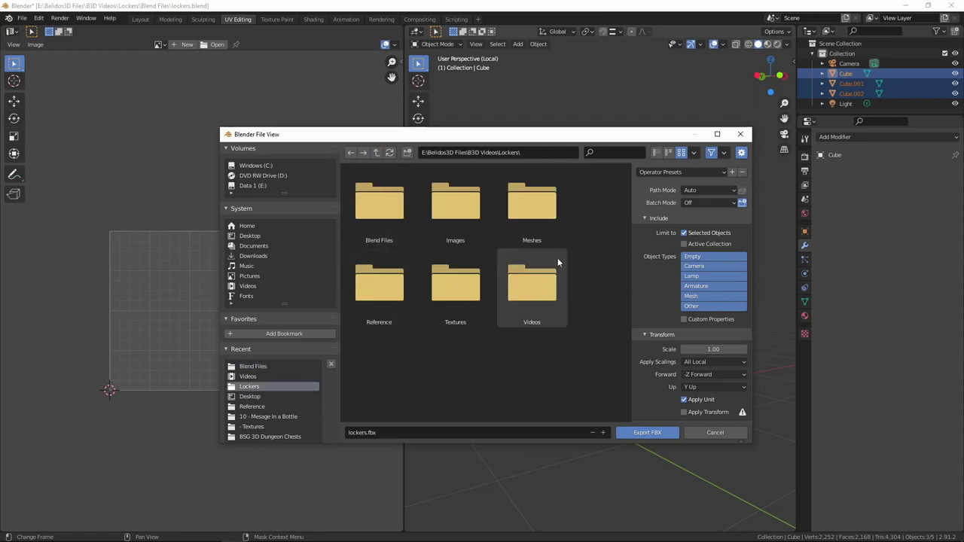
left_click(537, 217)
double_click(537, 216)
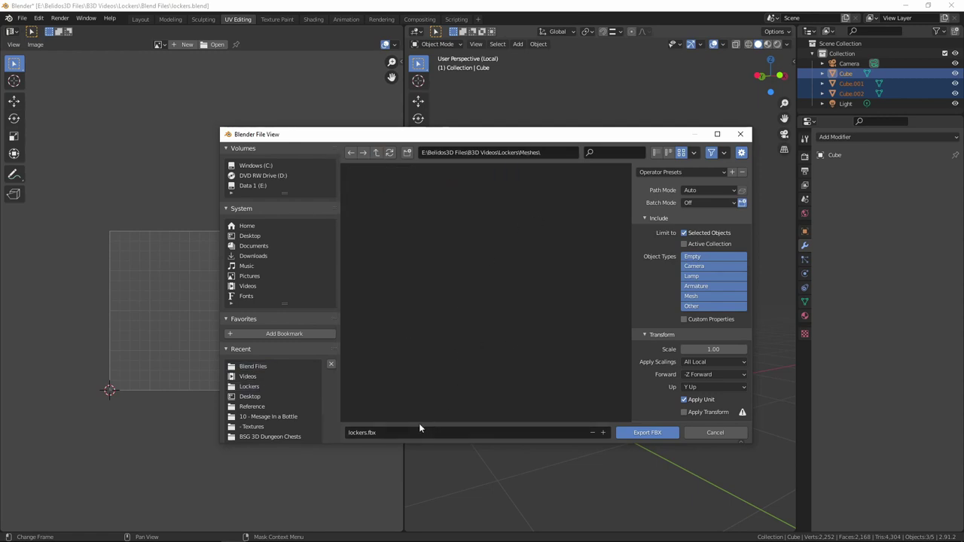
left_click(384, 431)
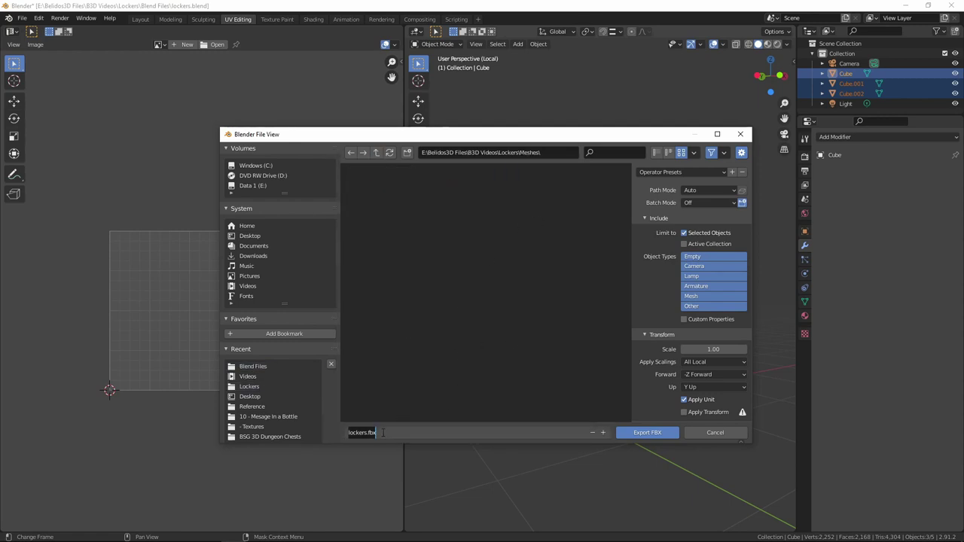
type("Lockers")
key("Return")
left_click(646, 433)
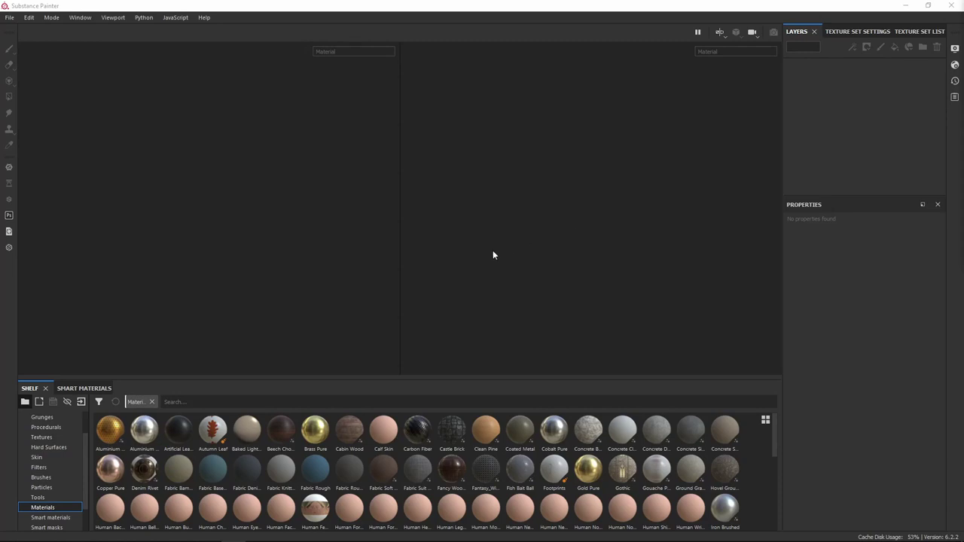
- Start a new Substance Painter project and browse the template list without choosing one
left_click(10, 18)
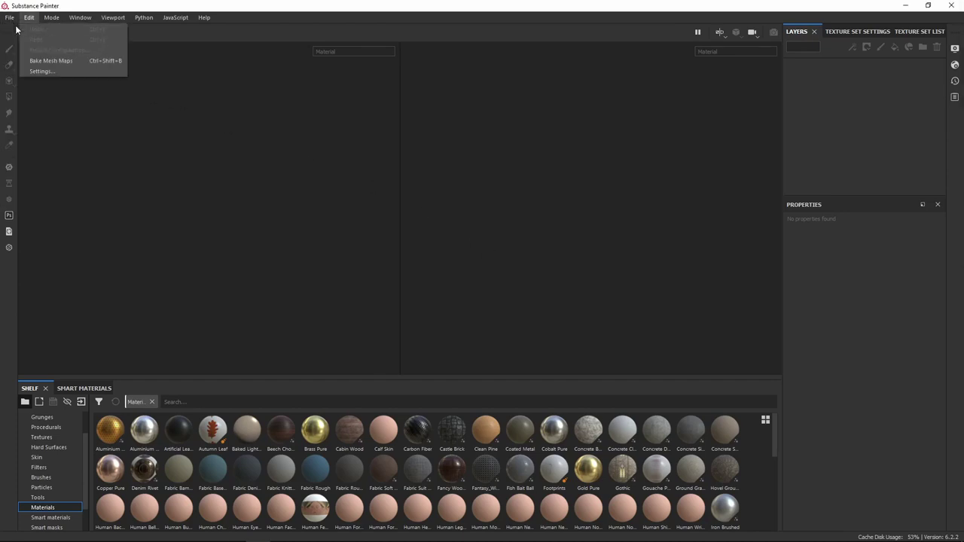
left_click(17, 29)
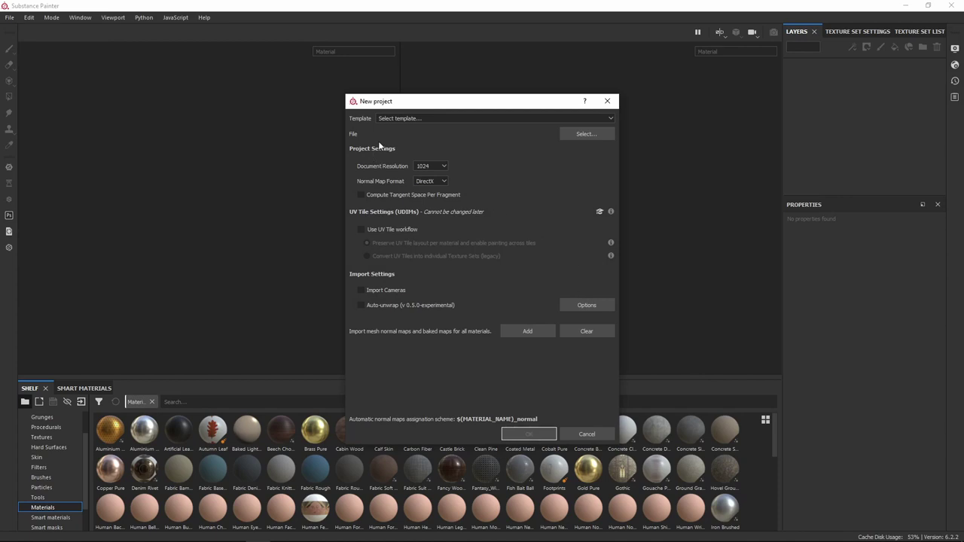
left_click(460, 119)
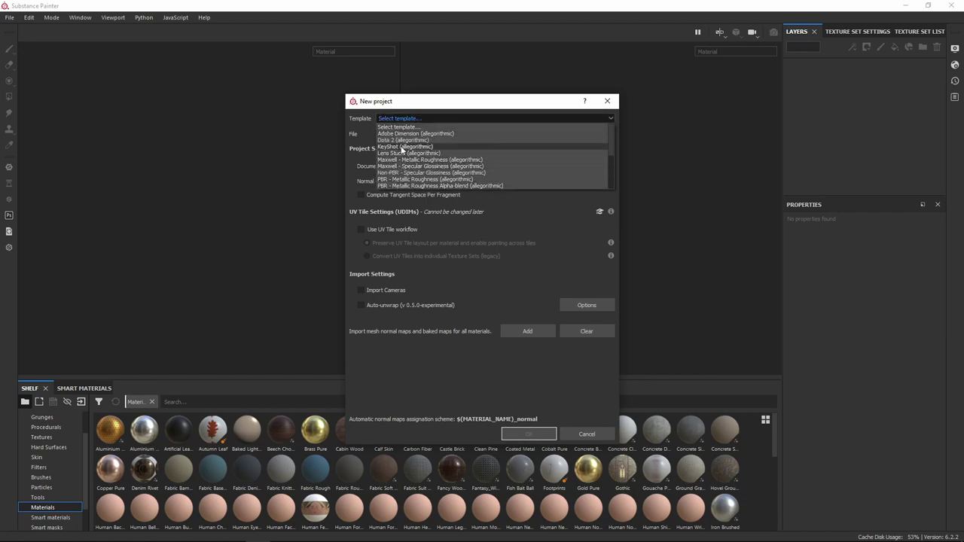
scroll(444, 156, "down", 4)
scroll(387, 151, "up", 4)
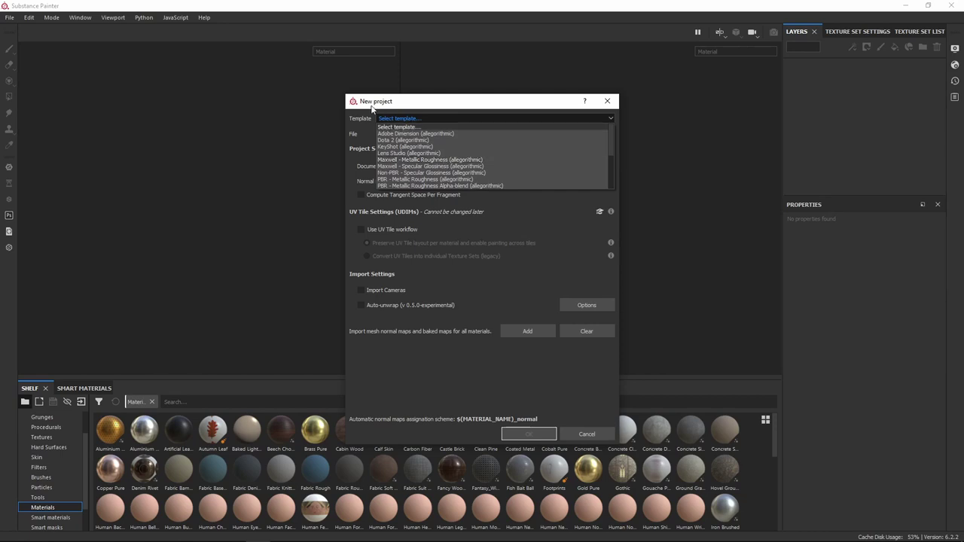
left_click(392, 128)
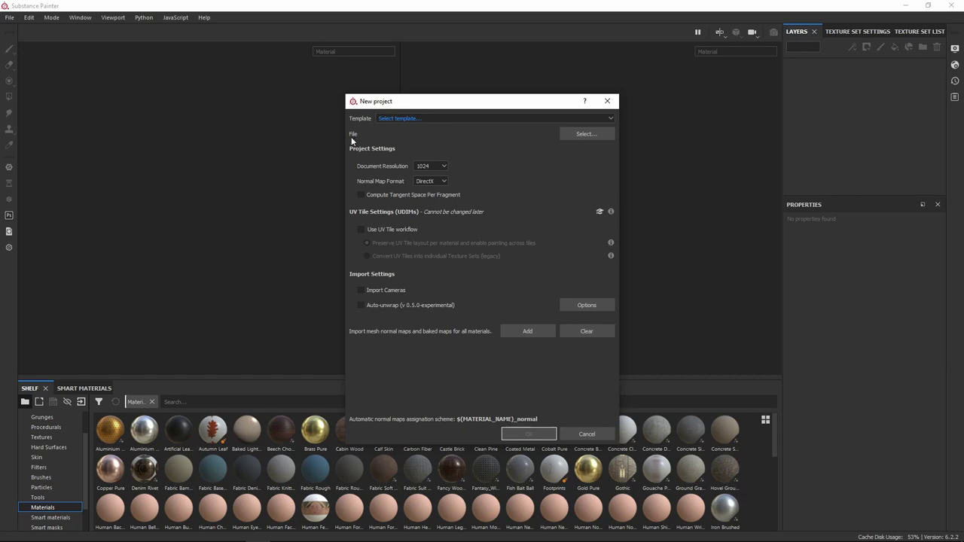
- Load Locker.fbx as the mesh for the new project
left_click(585, 135)
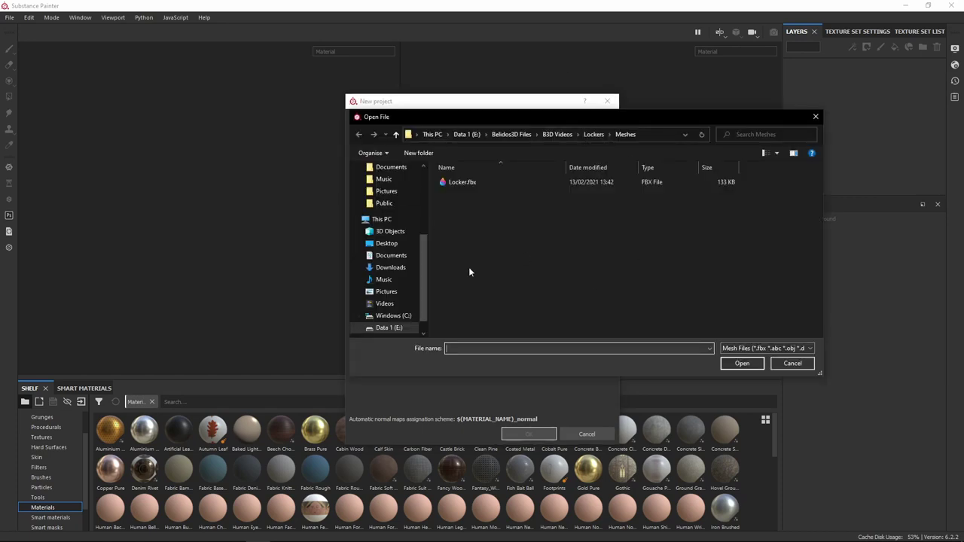
left_click(462, 184)
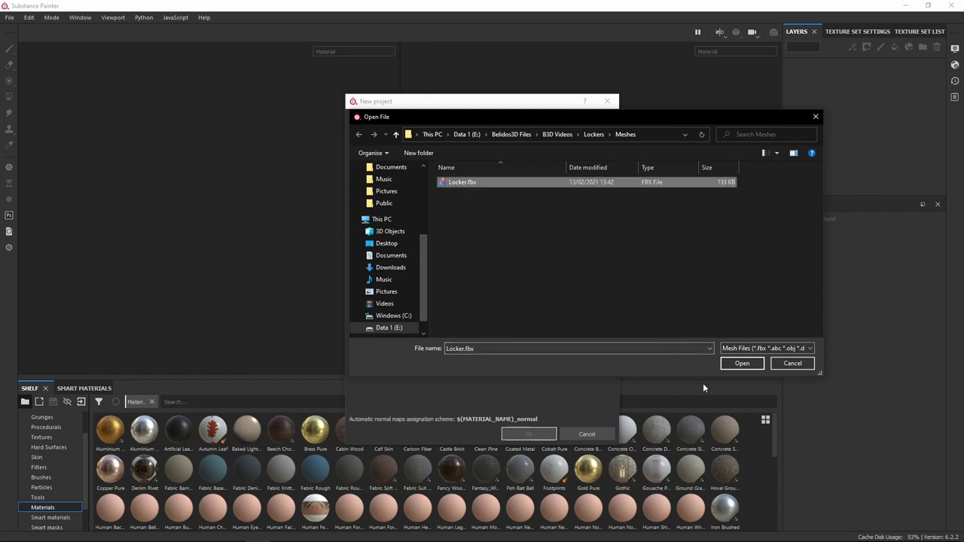
left_click(742, 363)
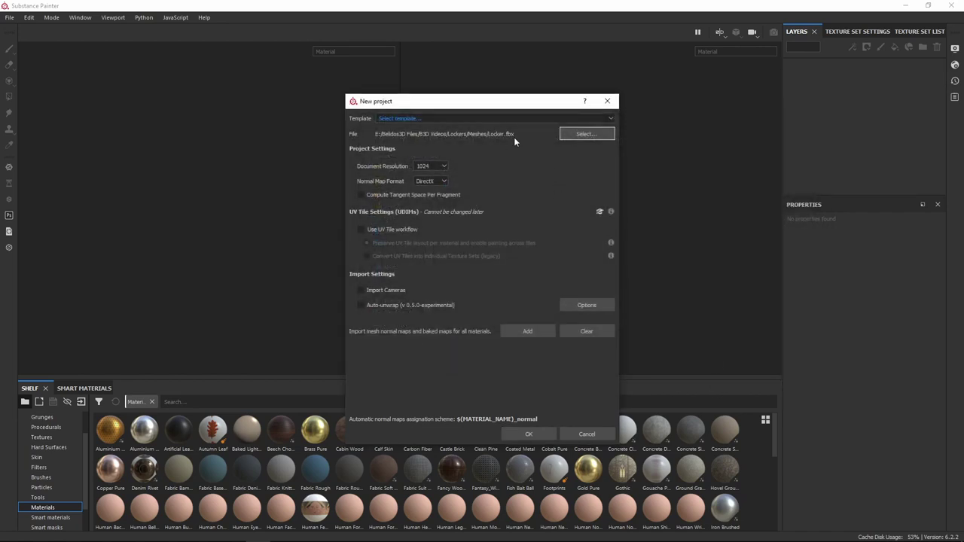
- Set document resolution to 2048, keep DirectX normal maps, and create the project
left_click(430, 167)
left_click(433, 201)
left_click(444, 182)
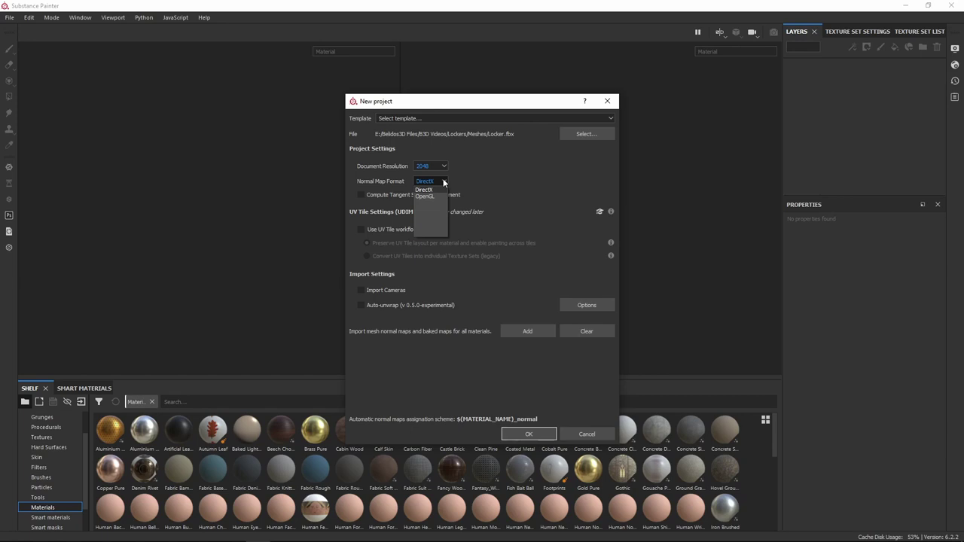
left_click(425, 191)
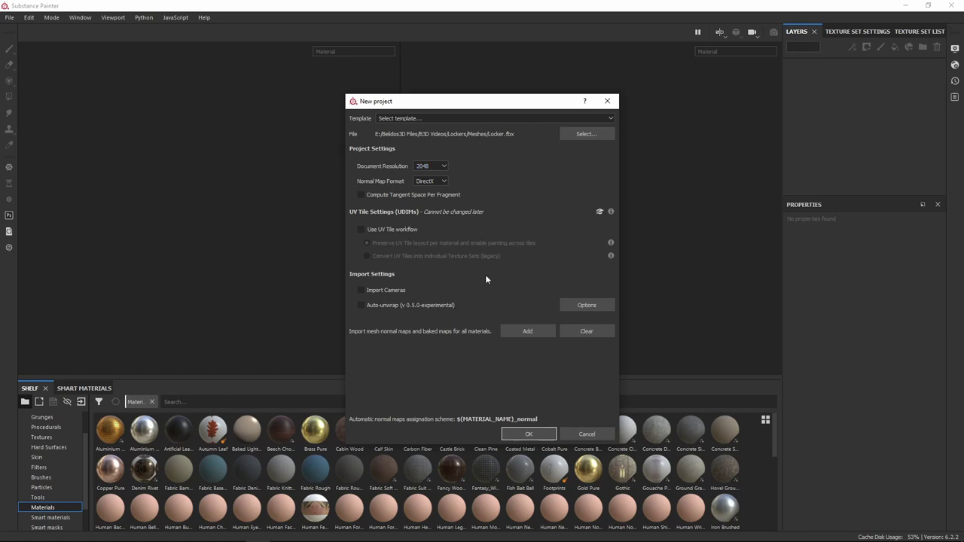
left_click(529, 434)
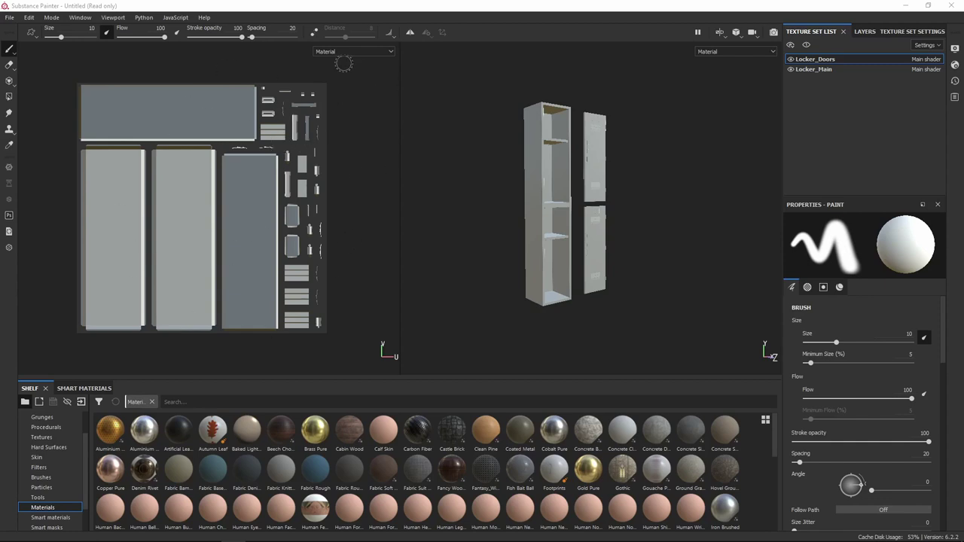
left_click(390, 51)
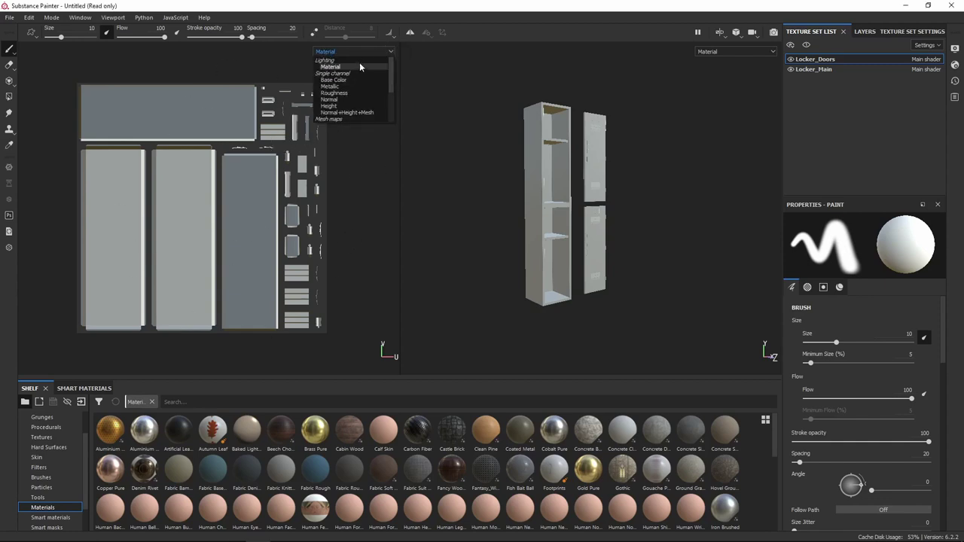
left_click(333, 80)
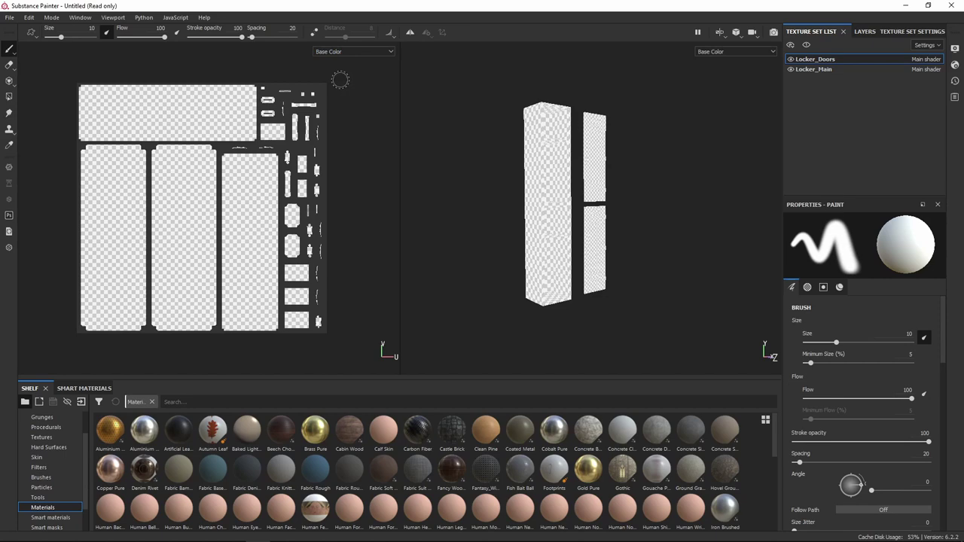
left_click(370, 51)
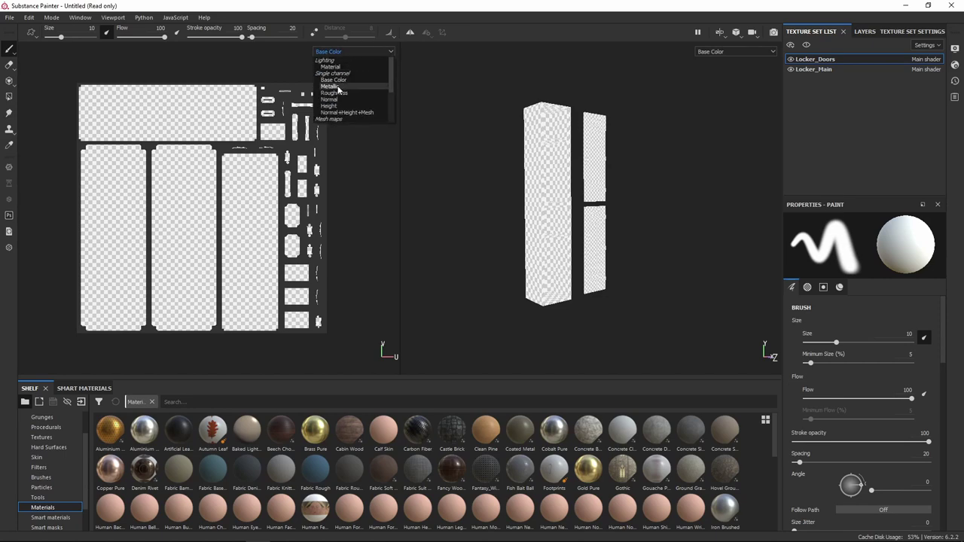
left_click(341, 61)
left_click(343, 51)
left_click(341, 69)
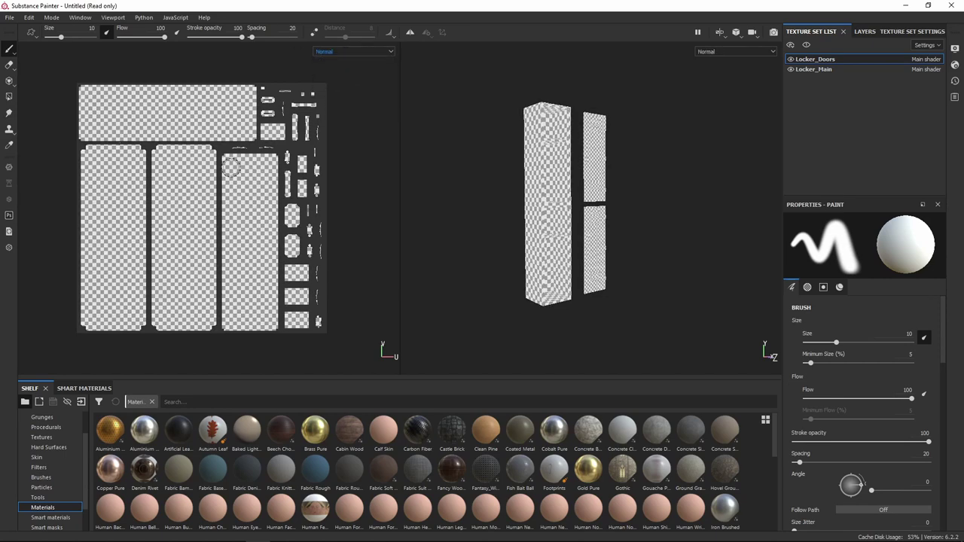
left_click(339, 51)
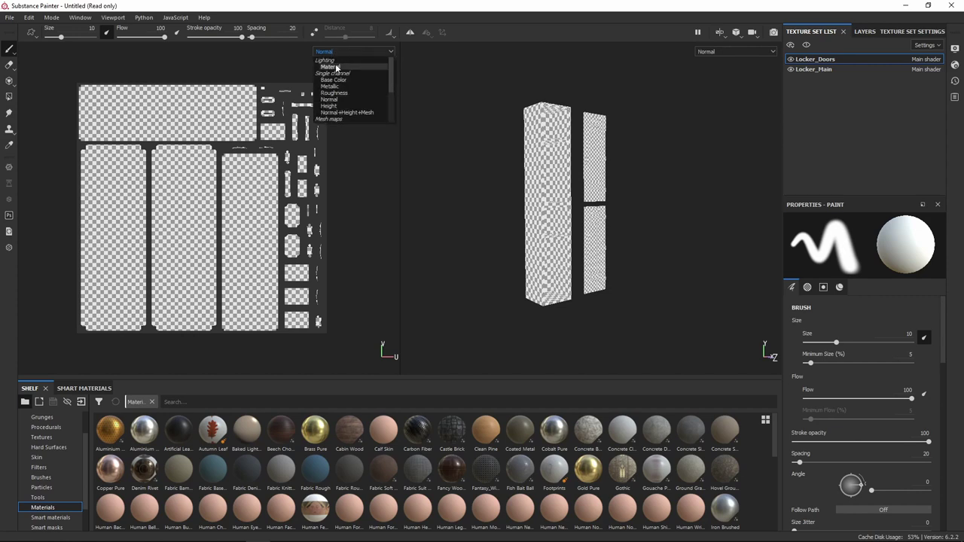
left_click(331, 66)
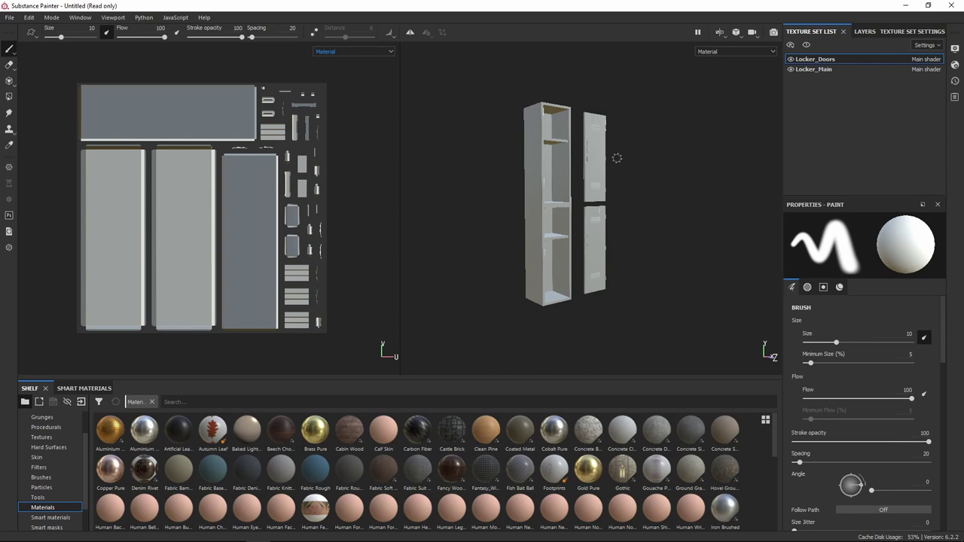
mouse_move(661, 132)
left_mouse_down("alt")
mouse_move(507, 138)
mouse_move(510, 198)
mouse_move(517, 127)
mouse_move(493, 95)
mouse_move(549, 123)
mouse_move(538, 150)
left_mouse_up("alt")
scroll(543, 180, "down", 2)
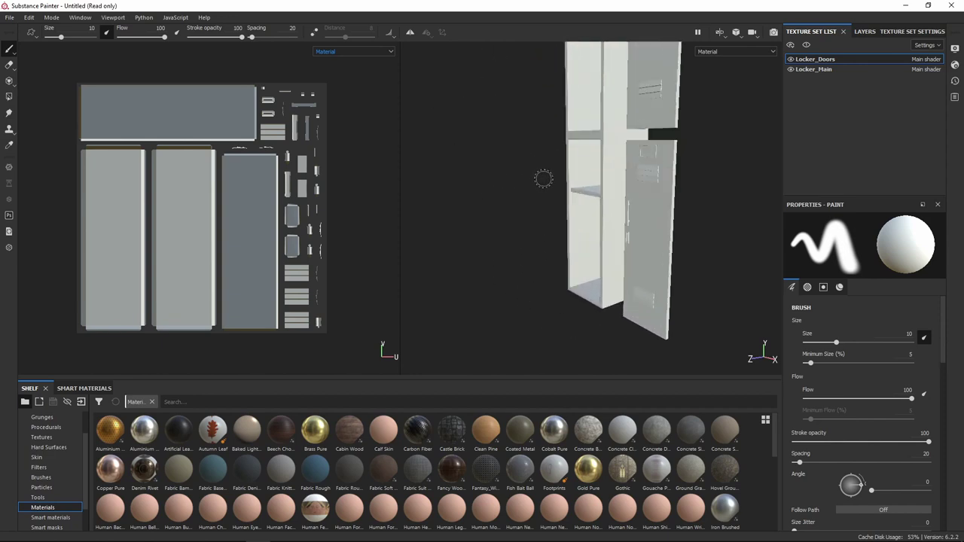
mouse_move(544, 178)
left_mouse_down("alt")
mouse_move(477, 177)
mouse_move(552, 191)
mouse_move(566, 113)
mouse_move(523, 233)
mouse_move(532, 268)
mouse_move(552, 184)
left_mouse_up("alt")
right_click_drag(552, 184, 652, 239, "alt")
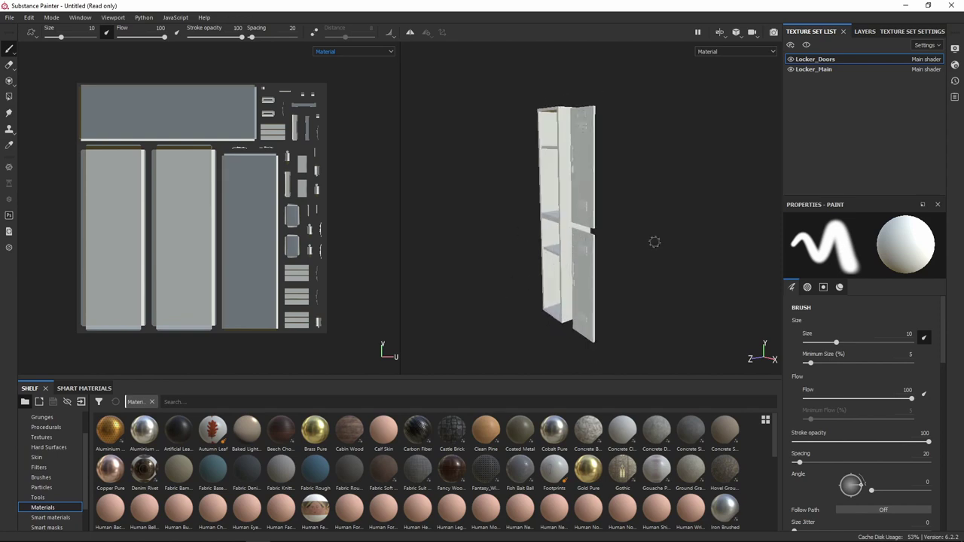
left_click(738, 47)
left_click(729, 79)
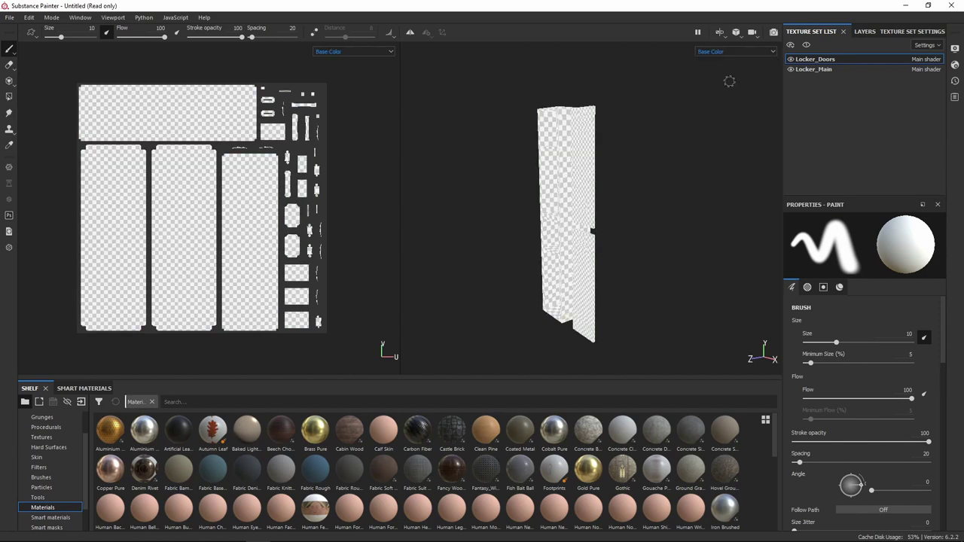
left_click(725, 52)
left_click(720, 100)
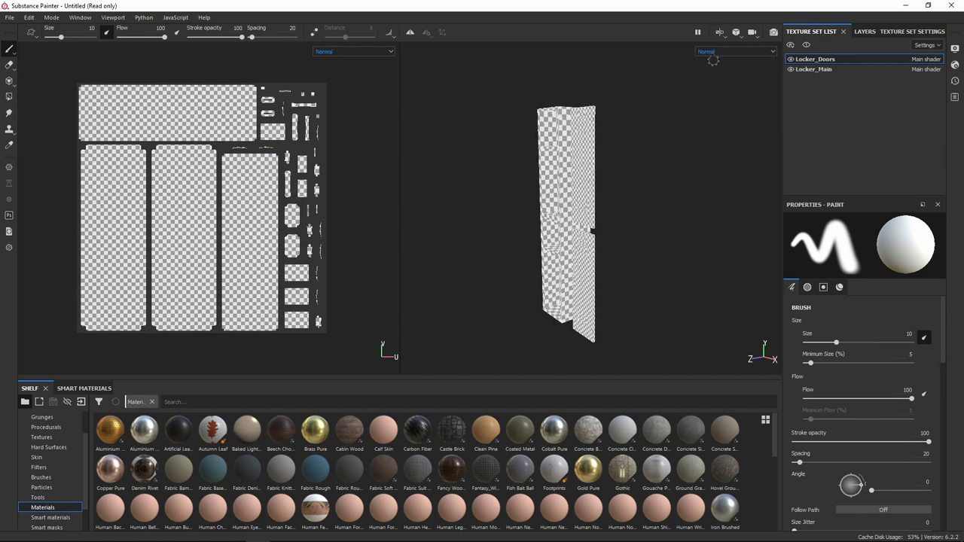
left_click(719, 52)
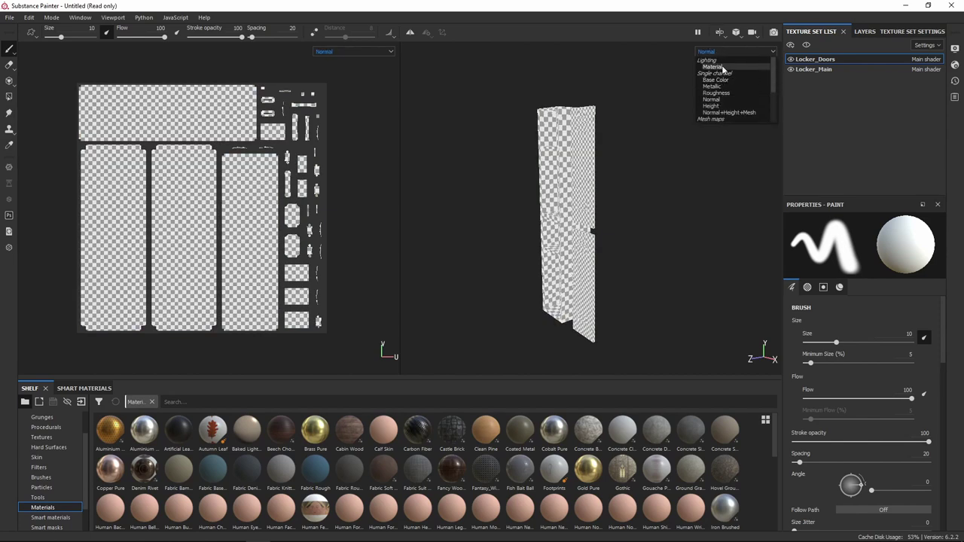
left_click(714, 66)
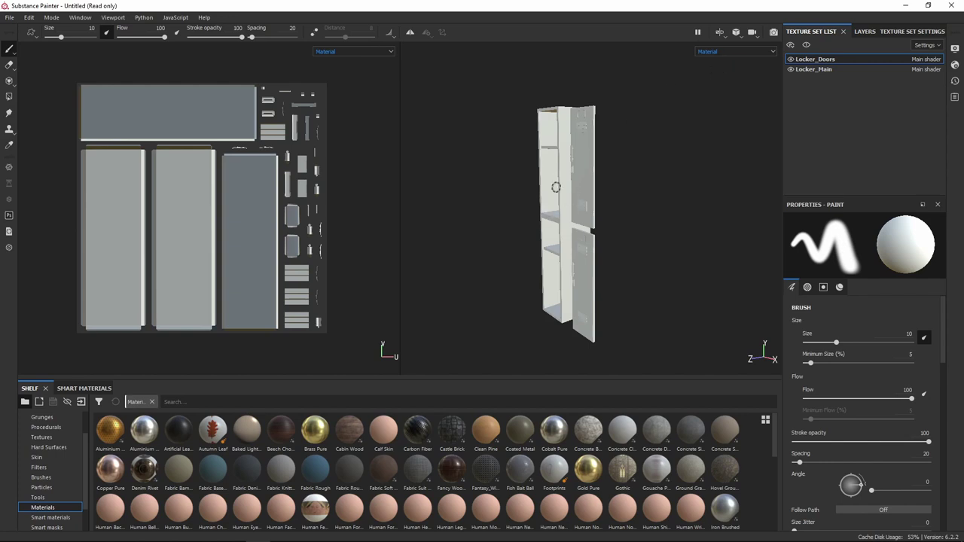
left_click_drag(518, 209, 907, 158, "alt")
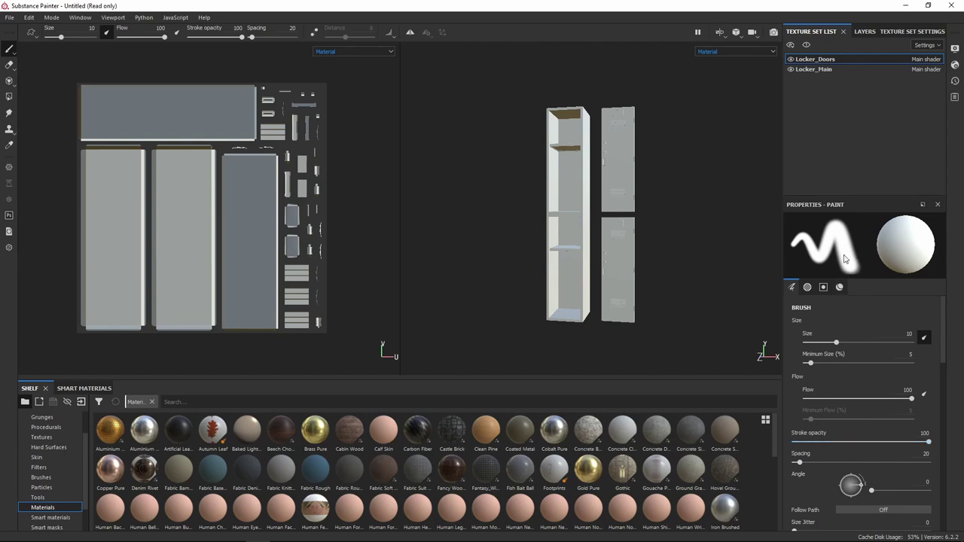
scroll(874, 377, "down", 5)
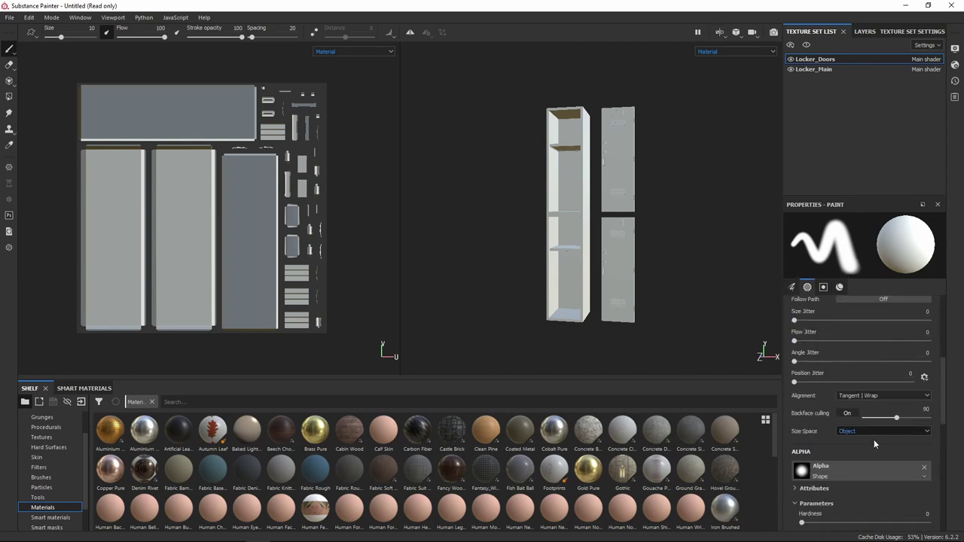
scroll(874, 439, "up", 4)
scroll(844, 407, "up", 2)
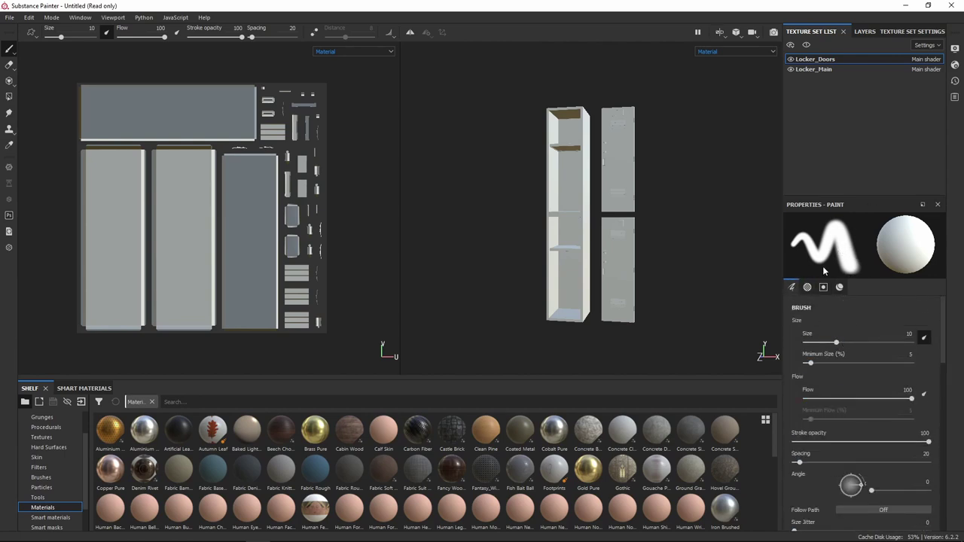
left_click(865, 32)
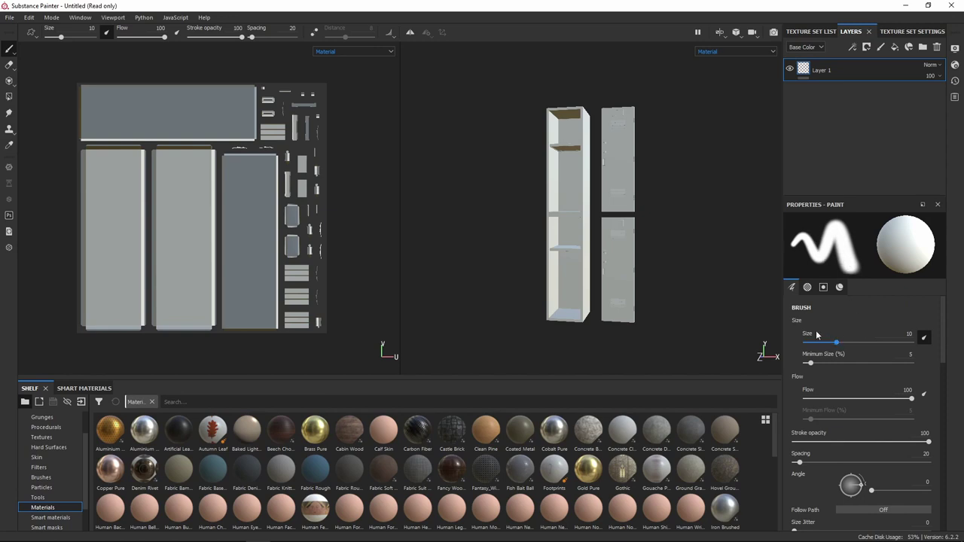
scroll(820, 345, "down", 1)
scroll(813, 345, "up", 1)
scroll(825, 399, "down", 3)
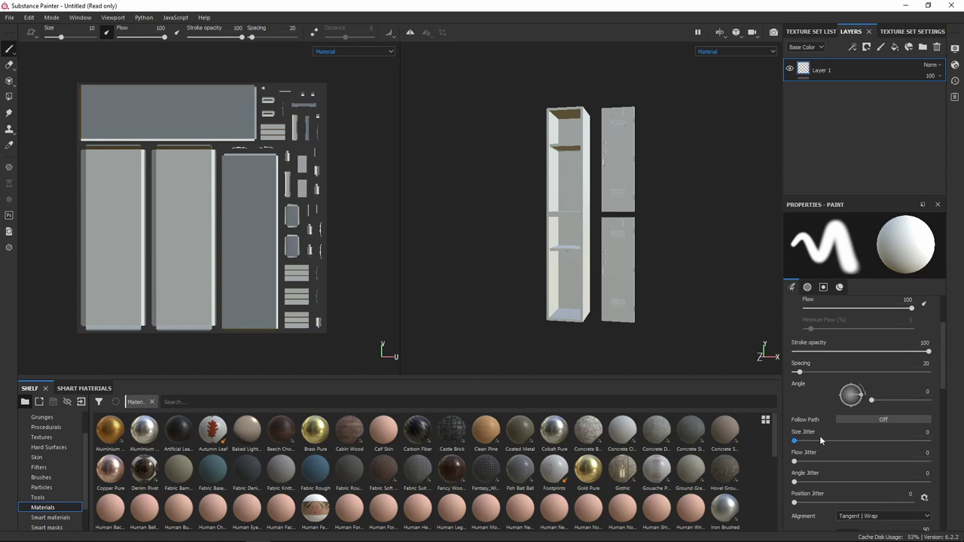
scroll(819, 435, "down", 2)
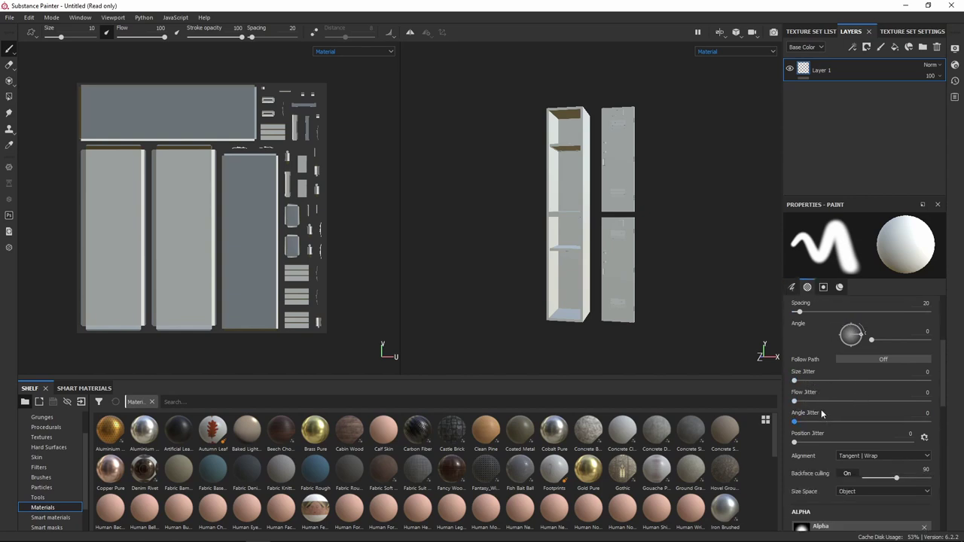
scroll(868, 409, "down", 1)
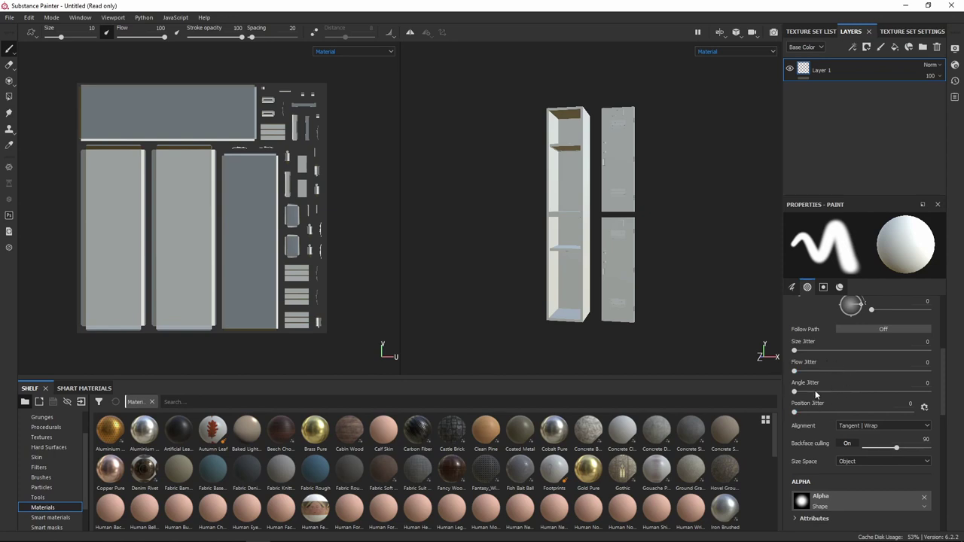
scroll(862, 355, "down", 1)
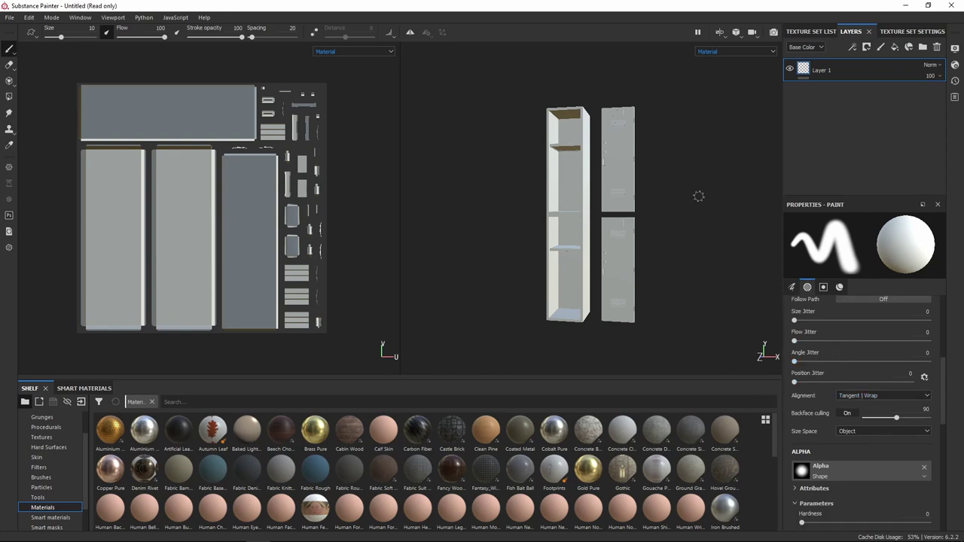
scroll(874, 444, "down", 2)
scroll(826, 361, "down", 1)
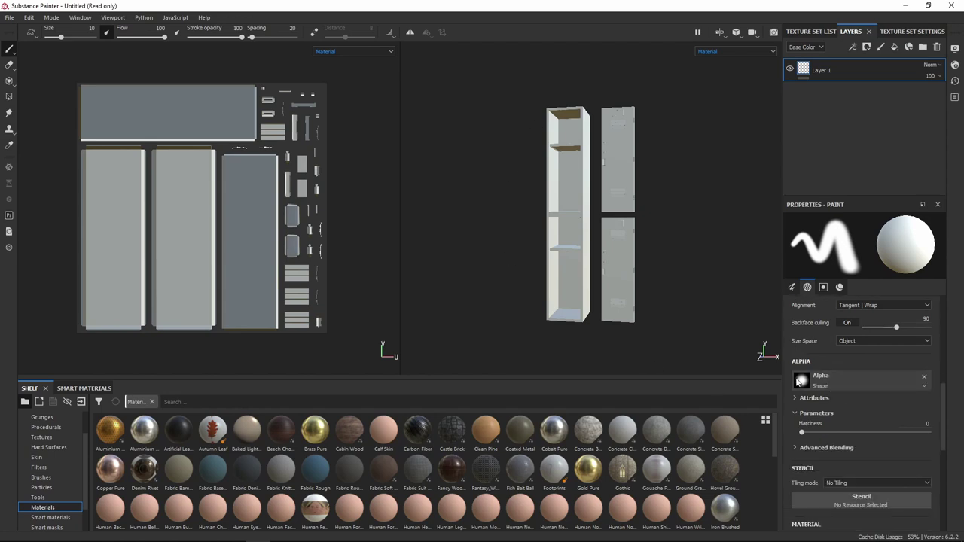
scroll(826, 346, "down", 2)
scroll(826, 352, "down", 4)
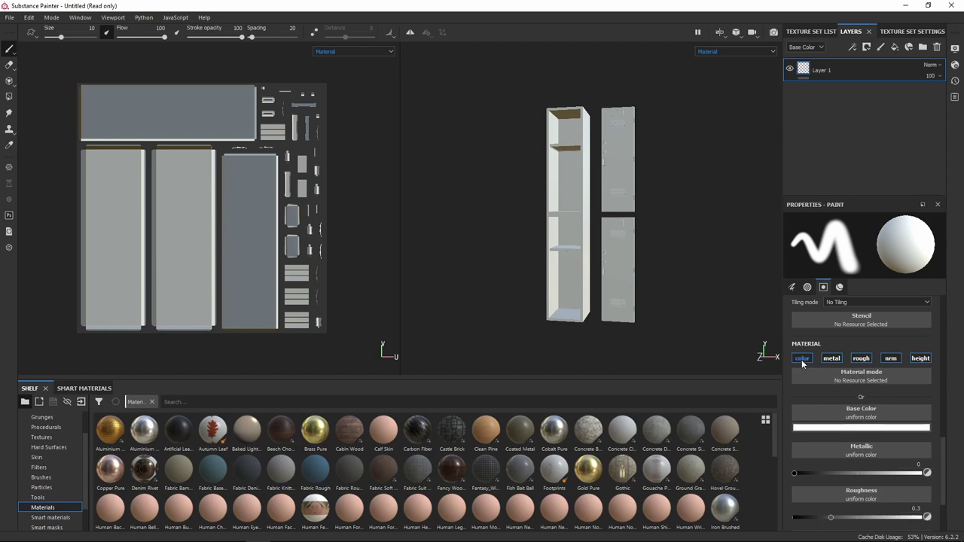
left_click(862, 359)
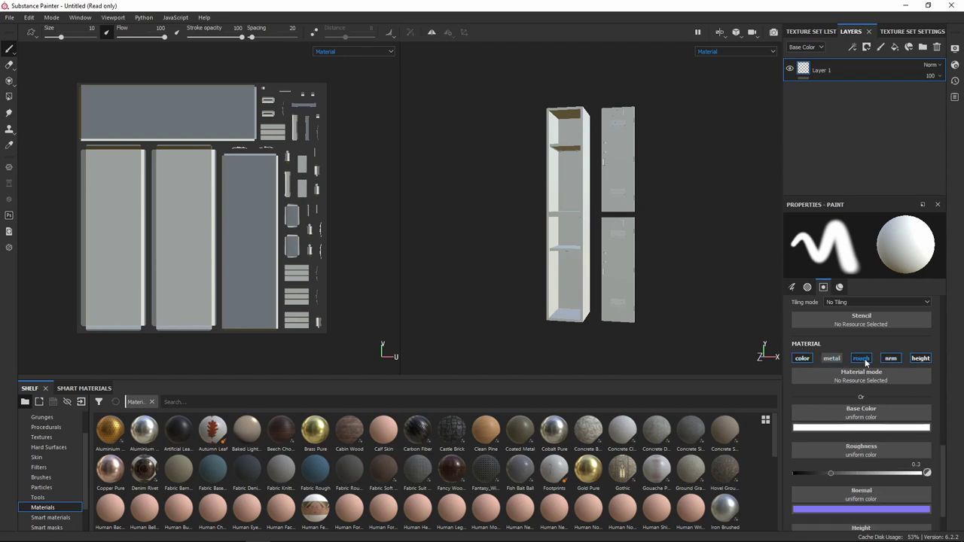
left_click(862, 359)
scroll(889, 327, "down", 2)
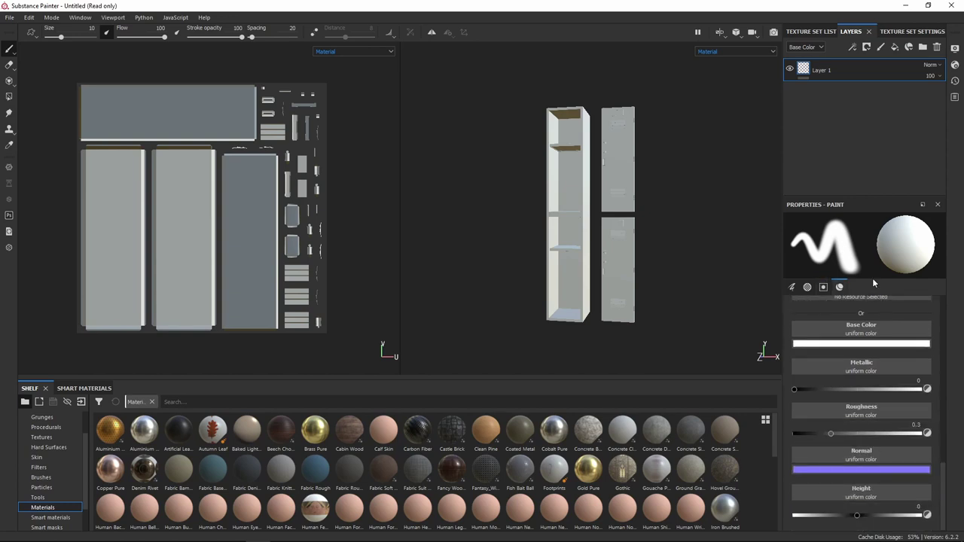
left_click(858, 345)
left_click(847, 335)
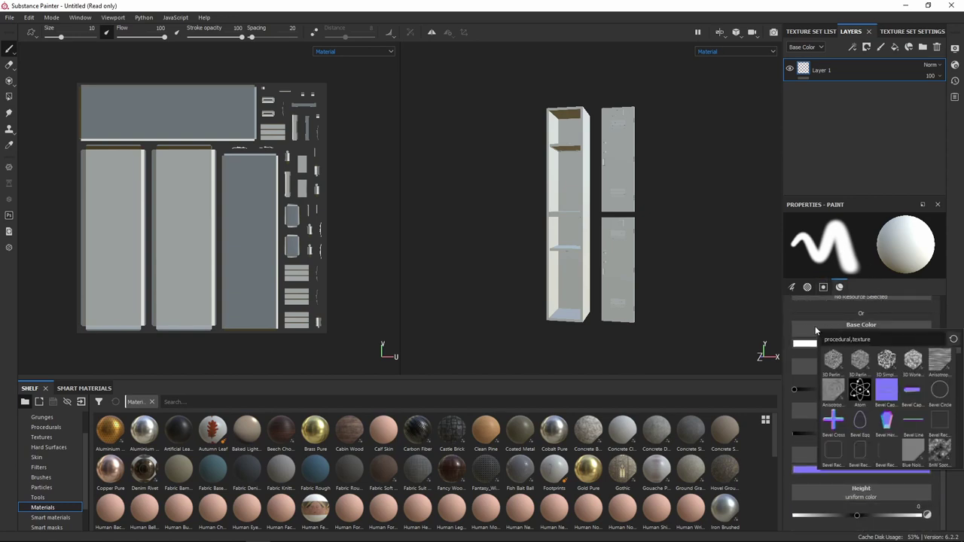
left_click(812, 317)
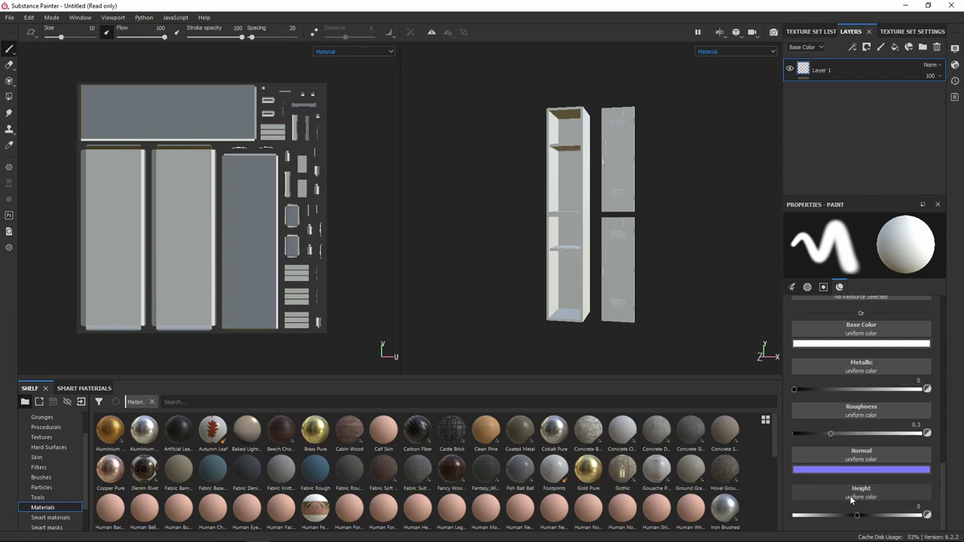
scroll(851, 482, "up", 5)
scroll(859, 411, "up", 5)
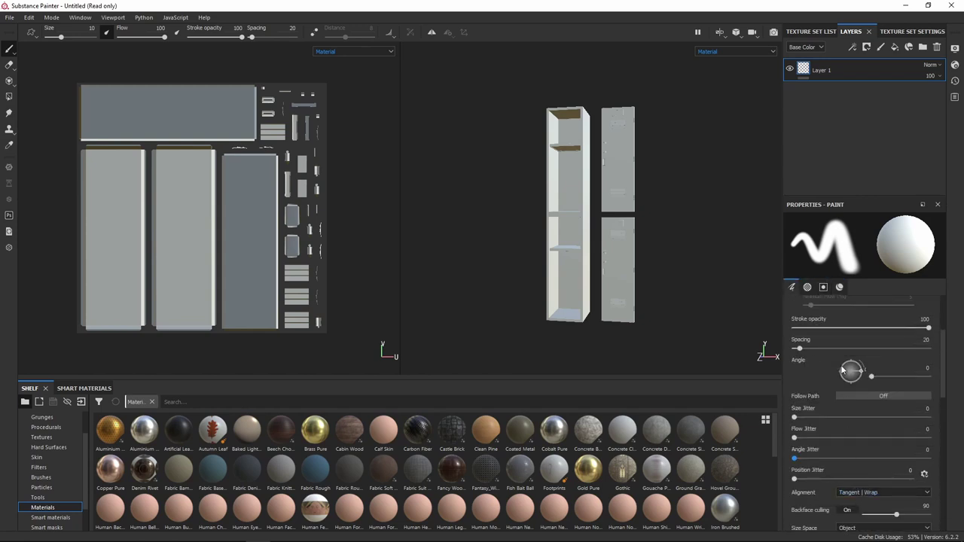
scroll(847, 379, "up", 3)
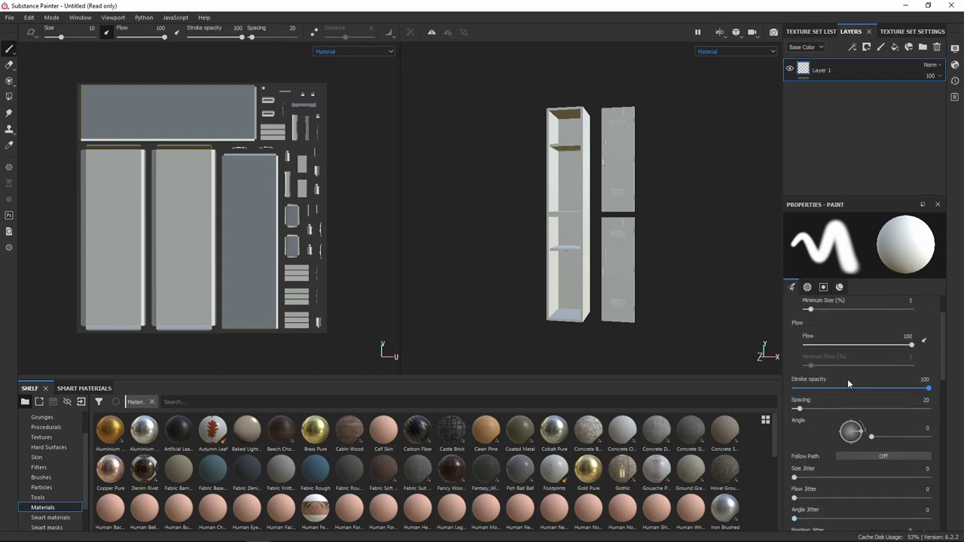
scroll(863, 343, "down", 2)
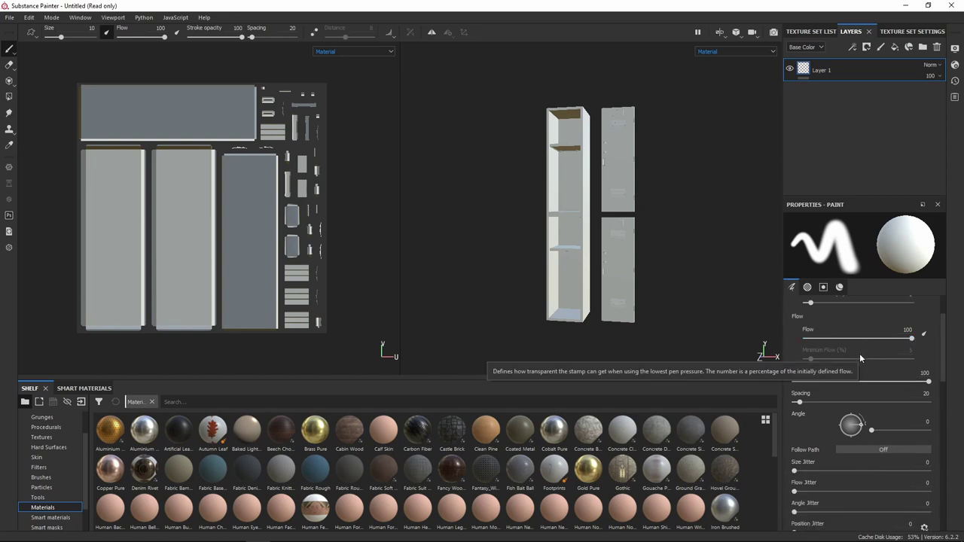
scroll(877, 402, "down", 4)
scroll(876, 397, "down", 4)
scroll(866, 392, "up", 10)
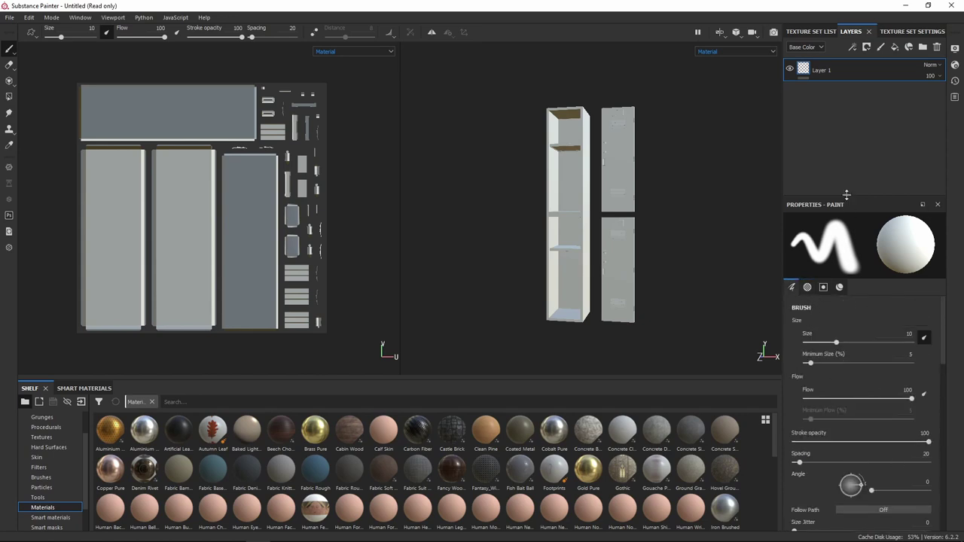
left_click(813, 31)
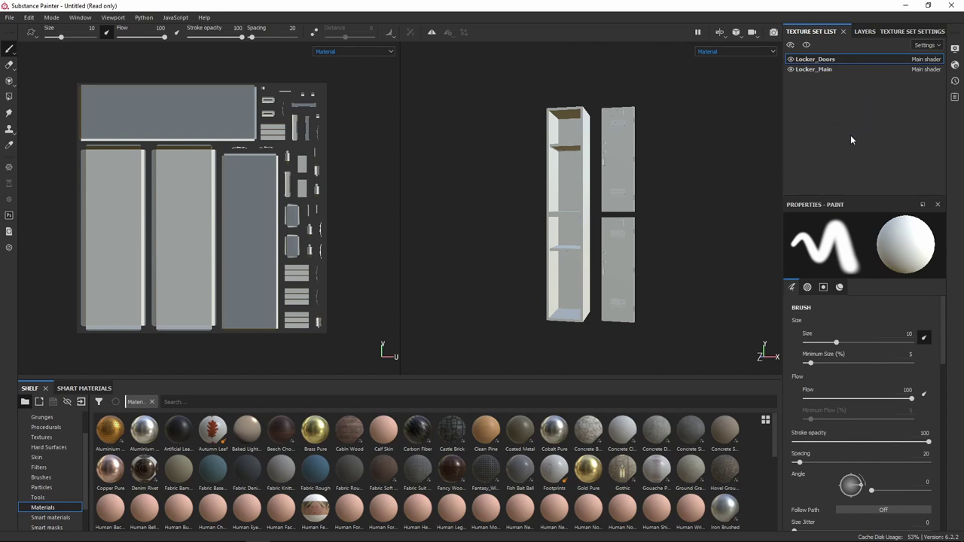
left_click(824, 68)
left_click(824, 60)
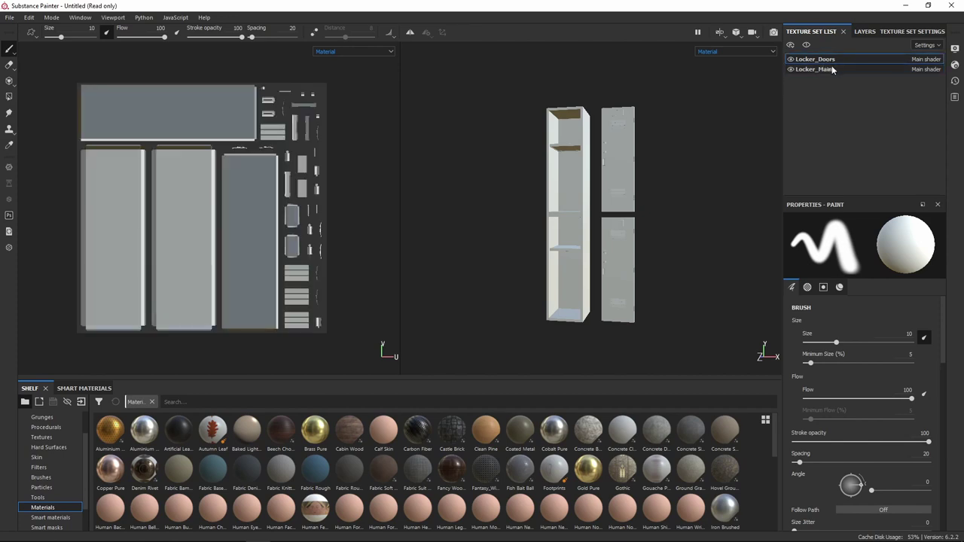
left_click(819, 68)
left_click(812, 59)
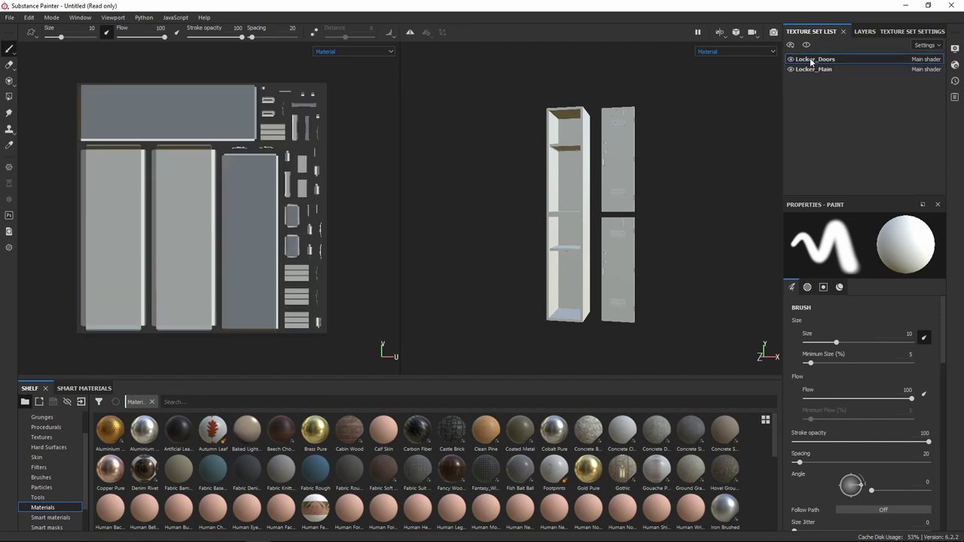
left_click(866, 32)
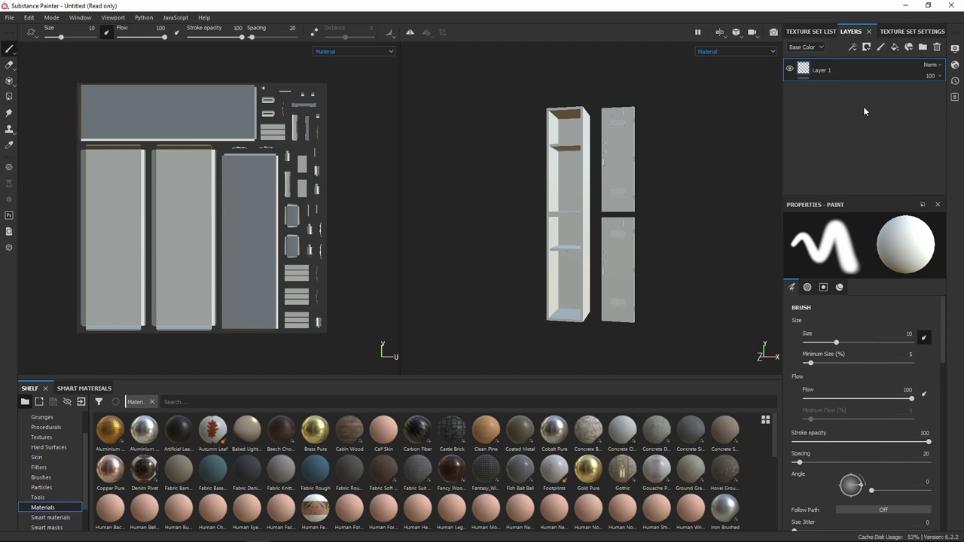
- Leave Layer 1's blend mode on Normal and show the Locker_Doors texture set settings
left_click(934, 65)
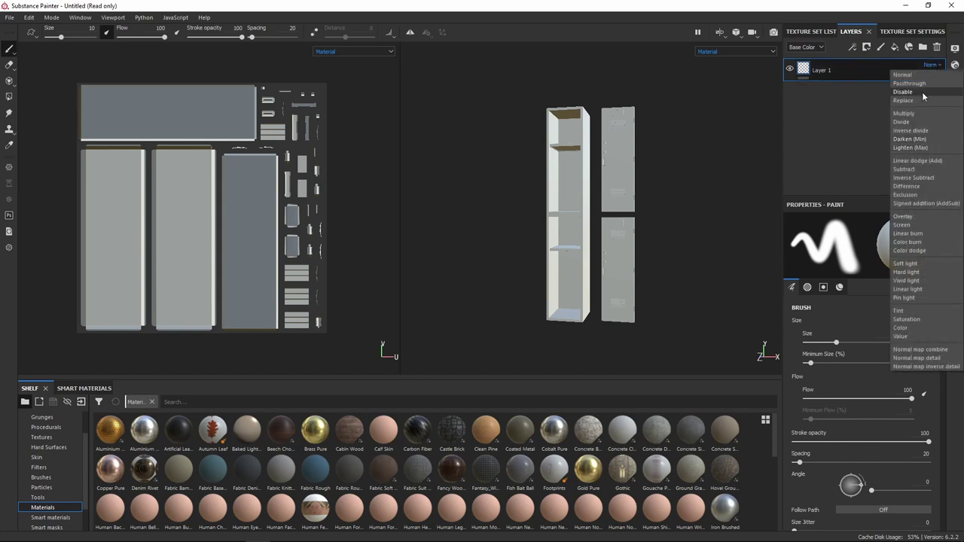
left_click(841, 120)
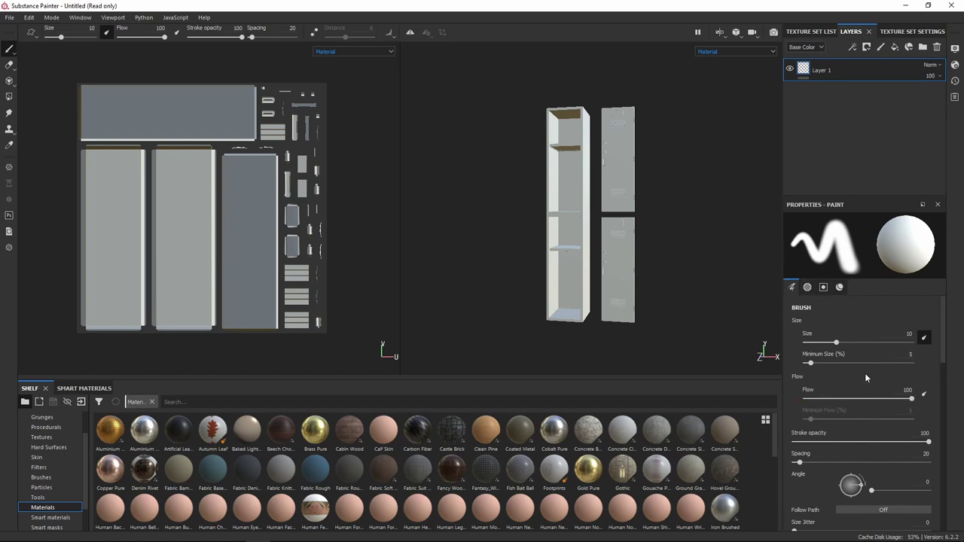
left_click(906, 33)
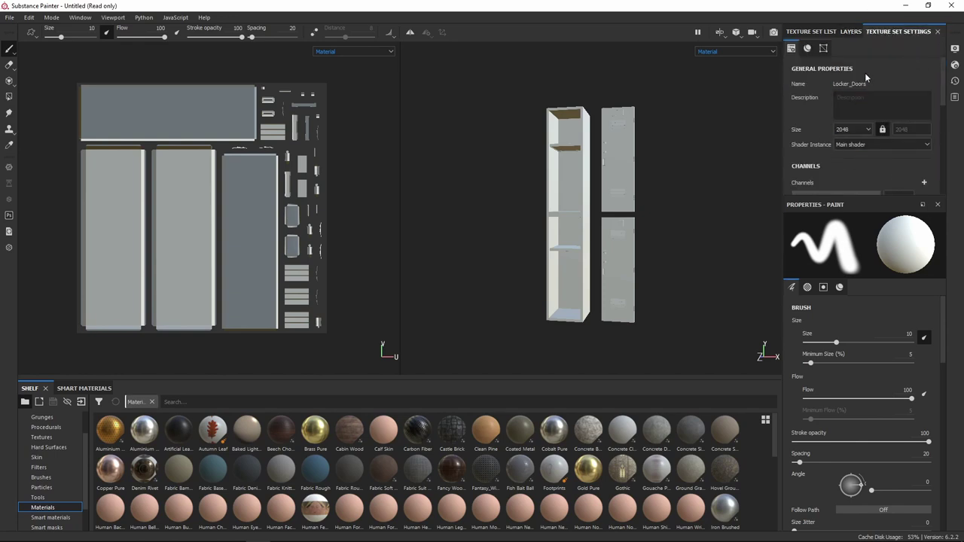
scroll(865, 72, "down", 2)
scroll(829, 124, "up", 2)
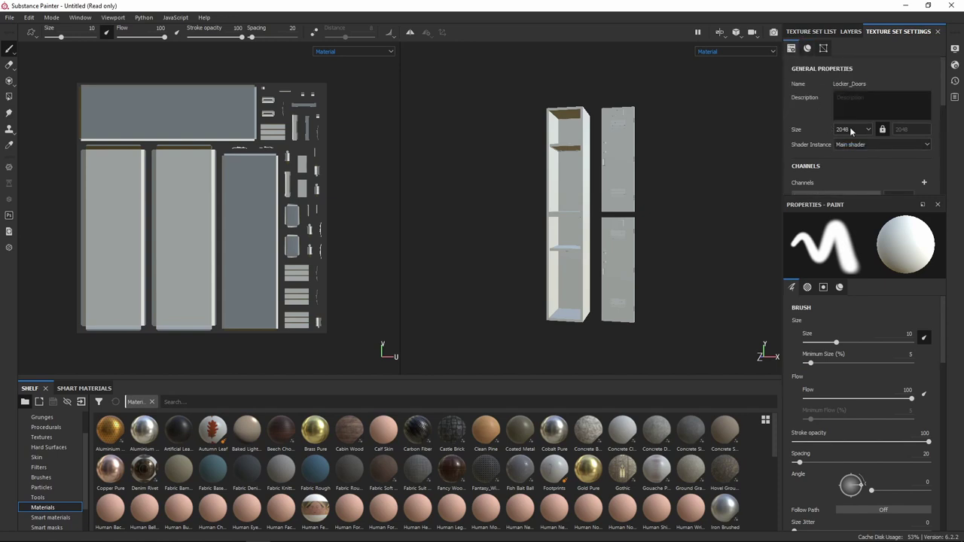
scroll(852, 130, "down", 3)
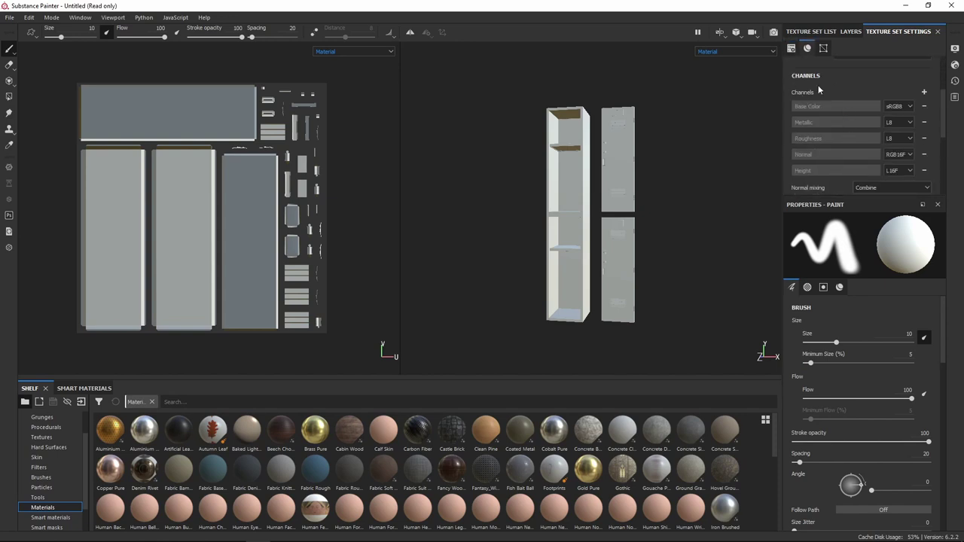
scroll(808, 124, "down", 1)
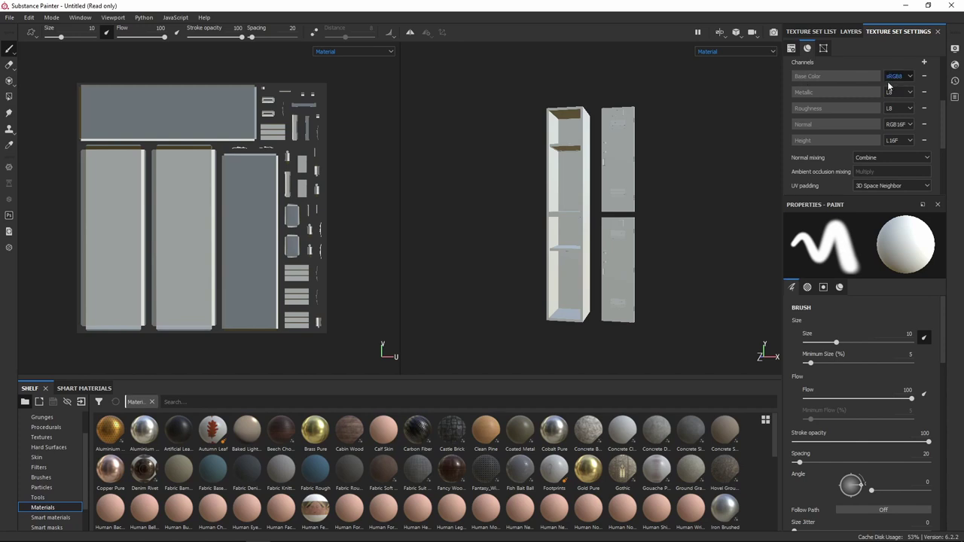
scroll(852, 91, "down", 1)
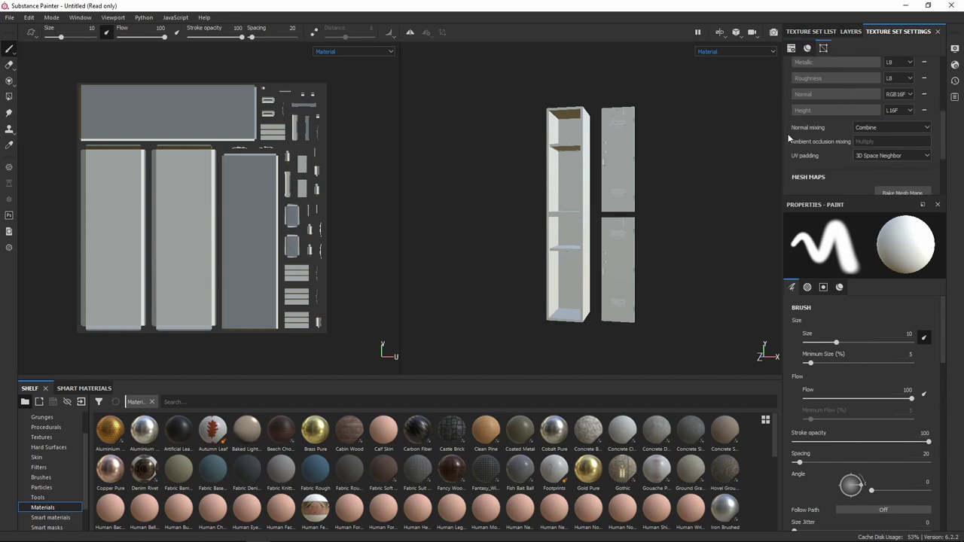
scroll(849, 136, "up", 1)
scroll(855, 114, "down", 4)
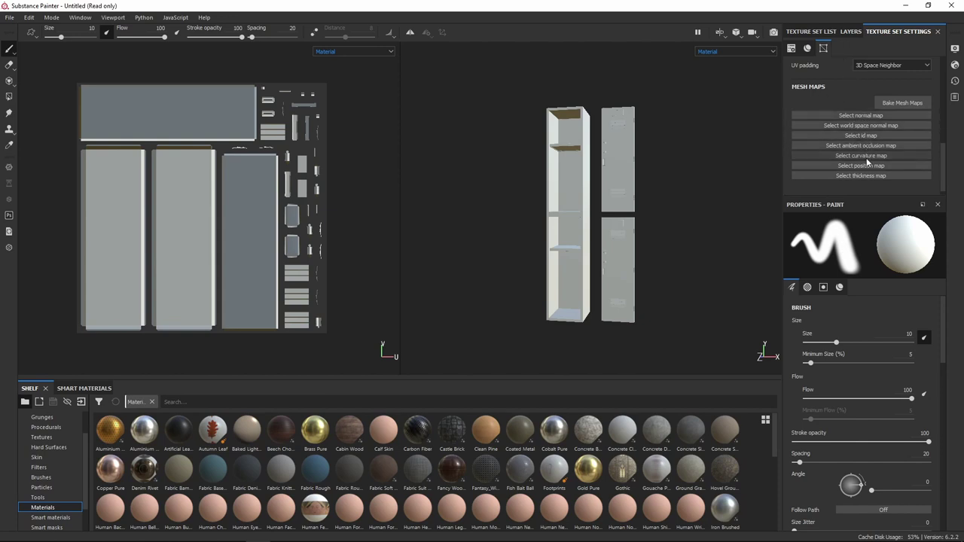
scroll(867, 132, "up", 1)
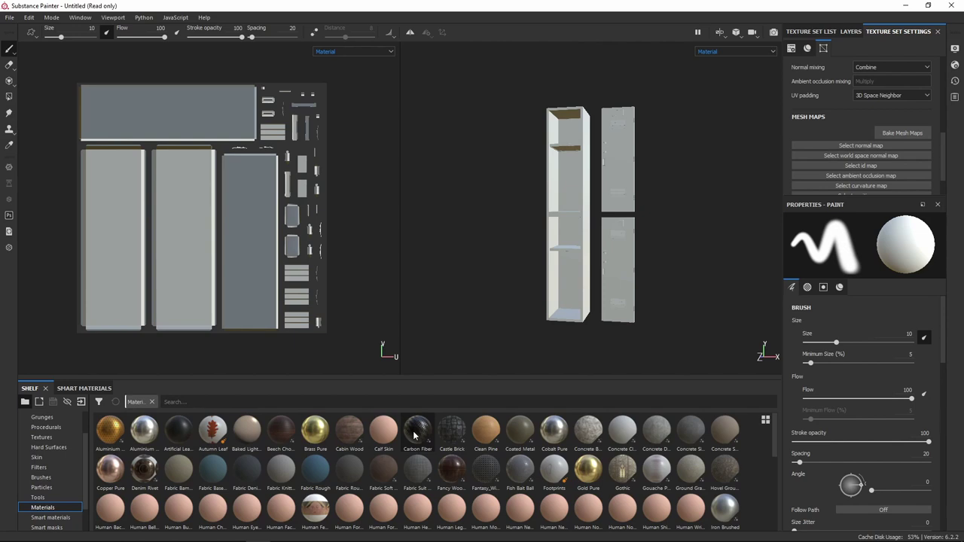
mouse_move(413, 434)
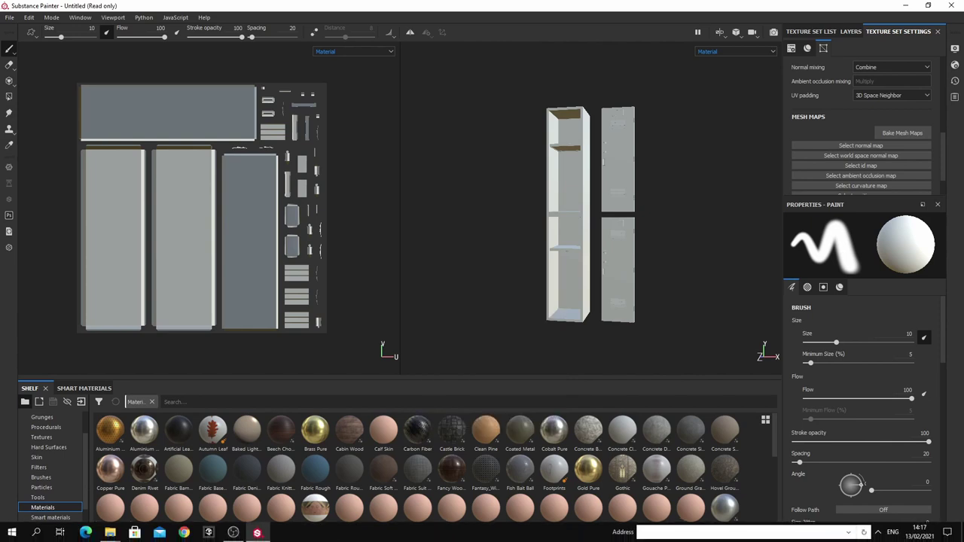
scroll(54, 501, "down", 1)
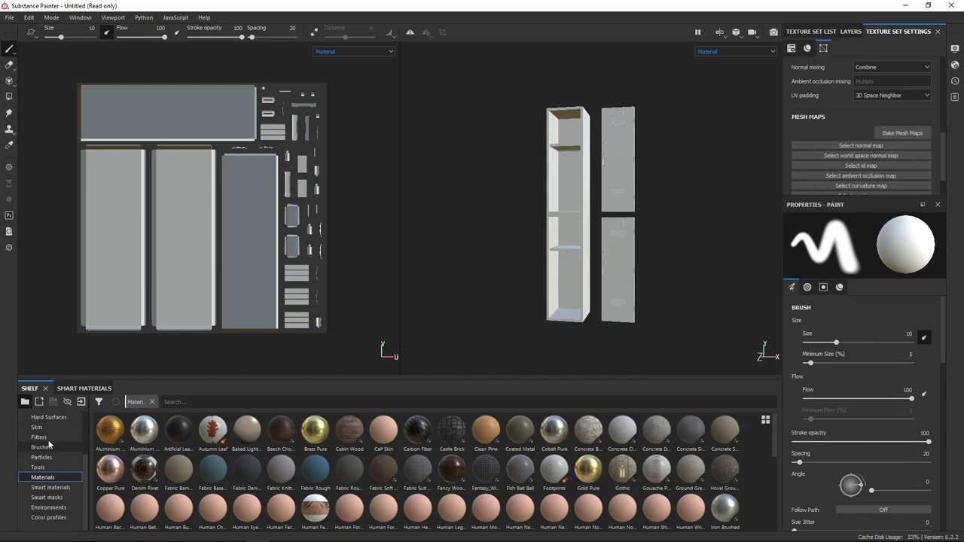
scroll(42, 466, "up", 2)
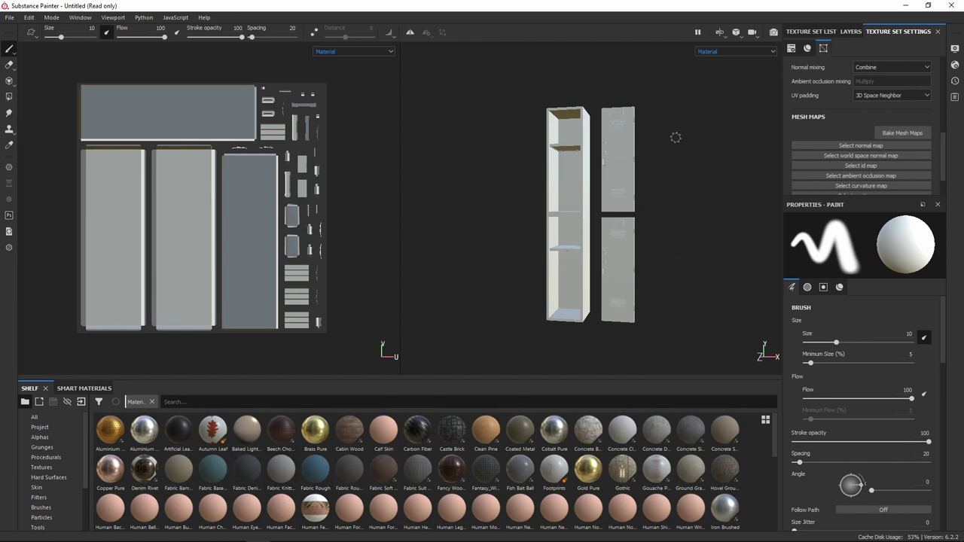
- Put the 3D locker on the left and UV layout on the right, viewed front-left
left_click(851, 31)
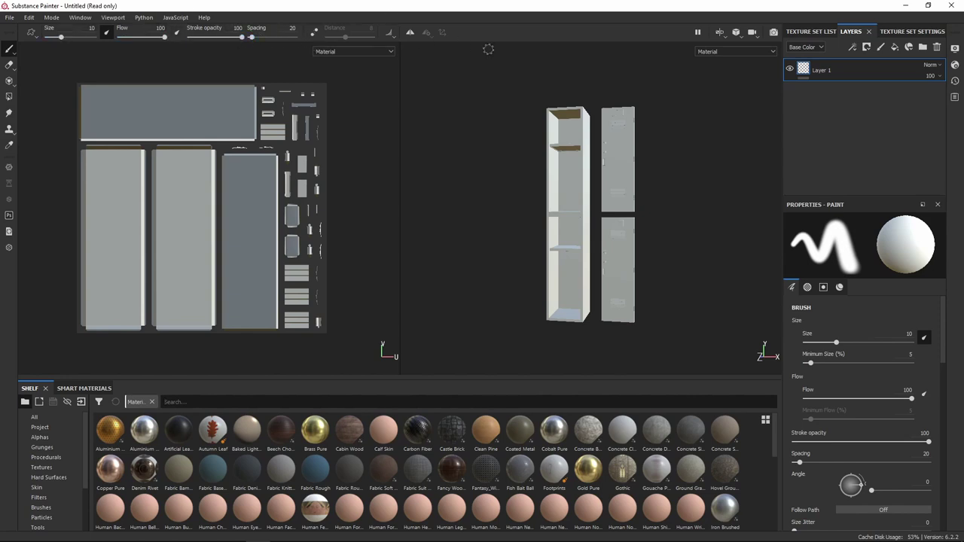
left_click(773, 33)
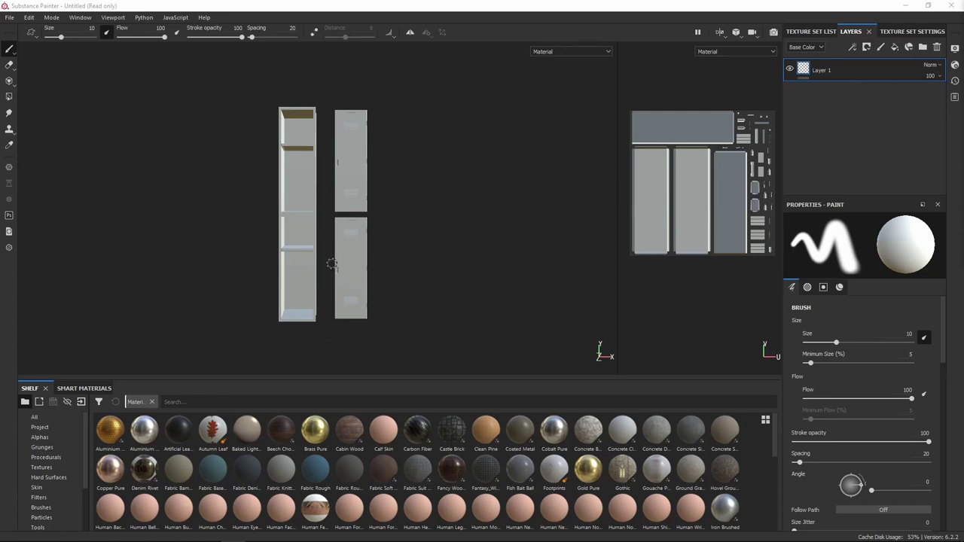
left_click_drag(304, 215, 386, 202, "alt")
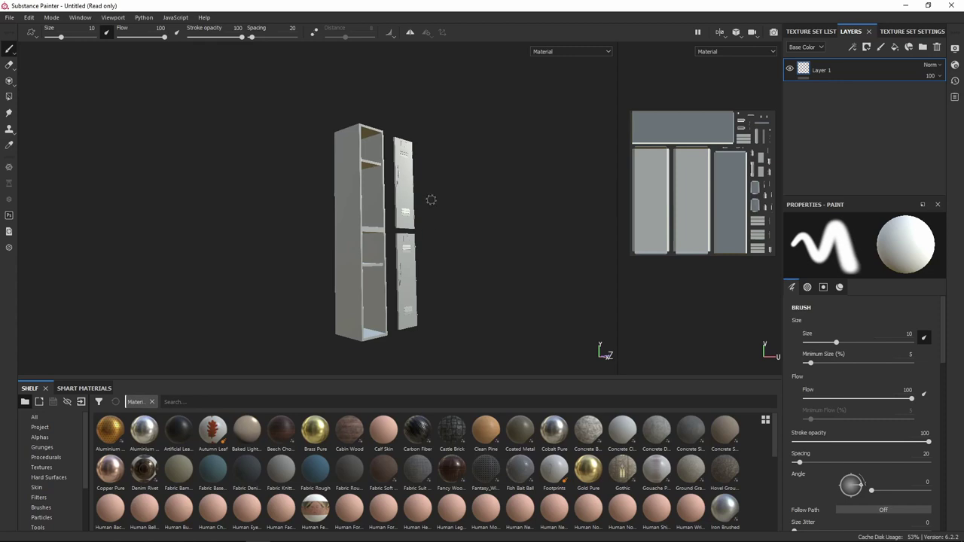
scroll(452, 236, "up", 3)
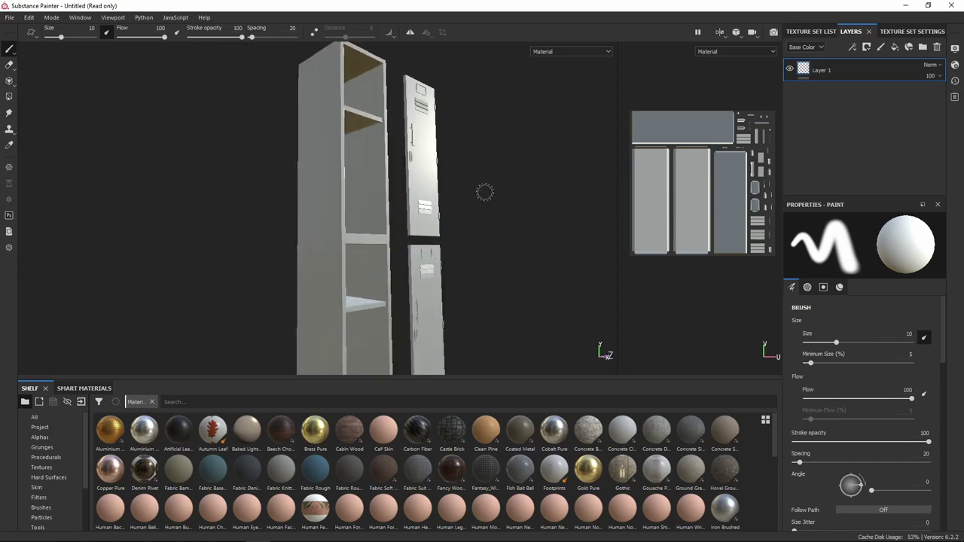
left_click_drag(484, 193, 399, 233, "alt")
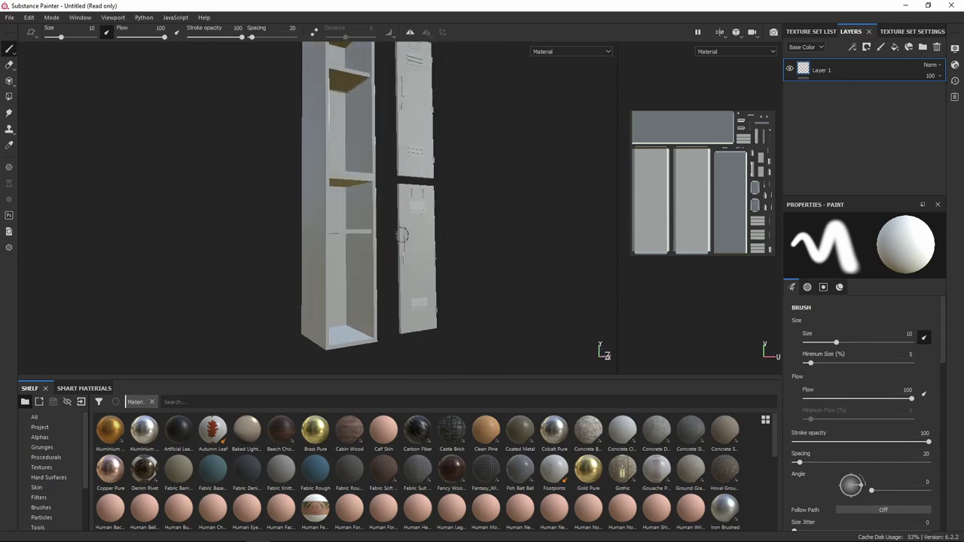
left_click(913, 32)
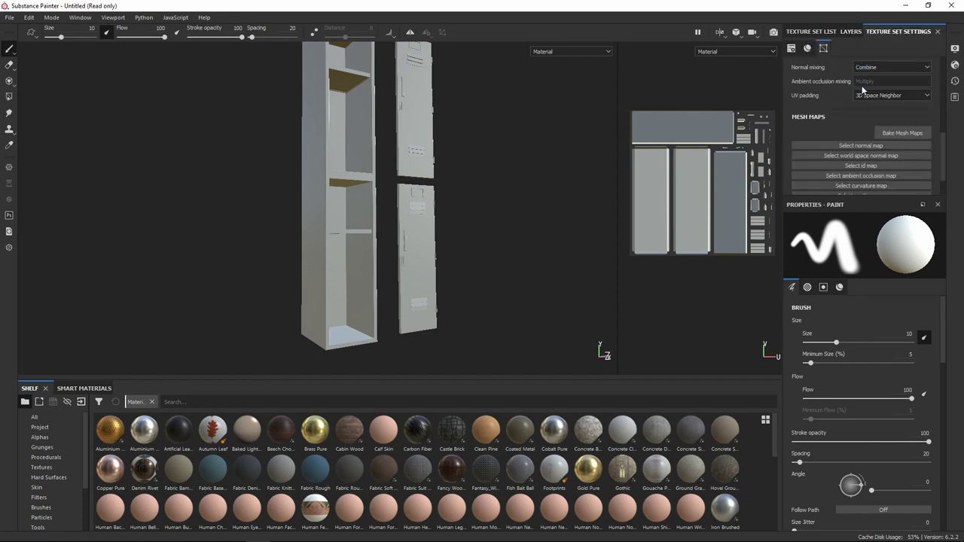
- Open the mesh map baking options, then cancel them without baking
left_click(904, 132)
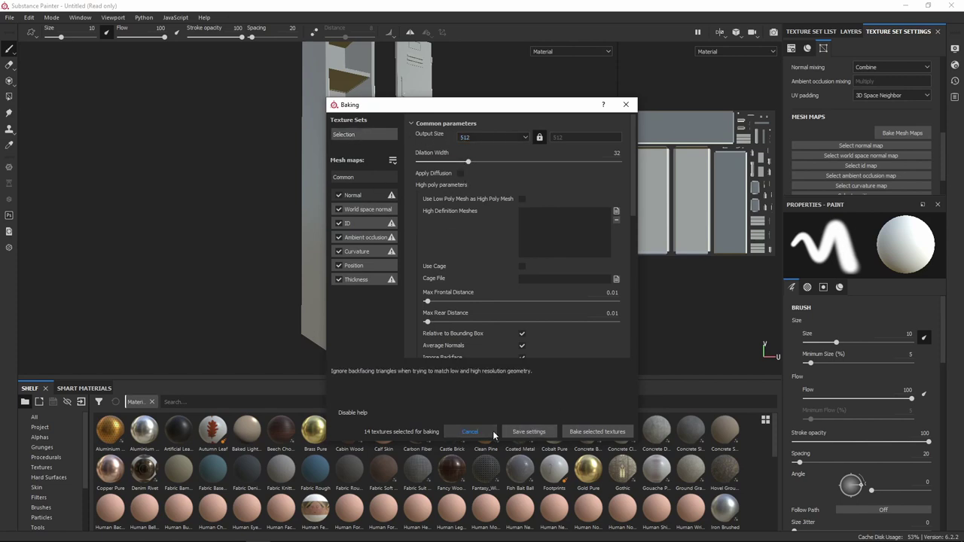
left_click(470, 432)
scroll(875, 106, "up", 5)
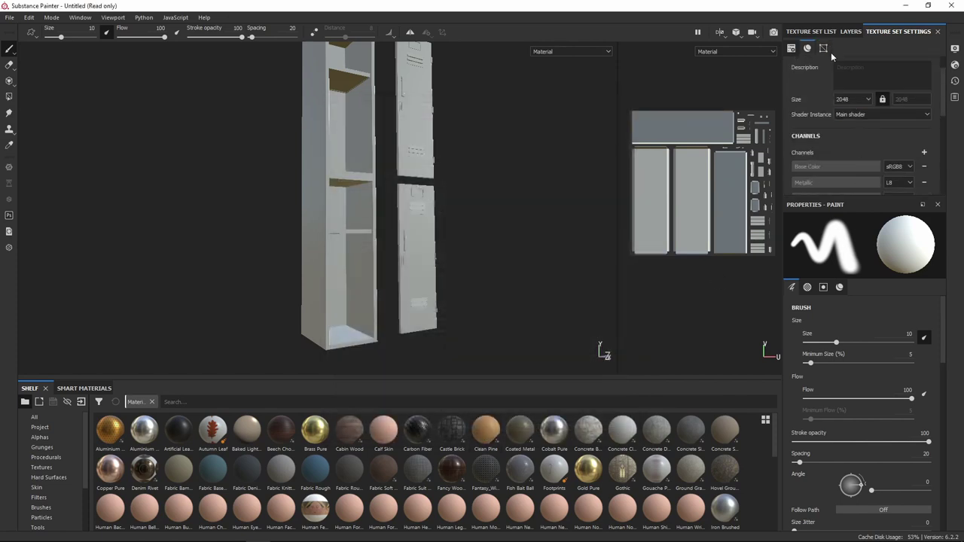
scroll(867, 121, "down", 2)
scroll(821, 135, "down", 4)
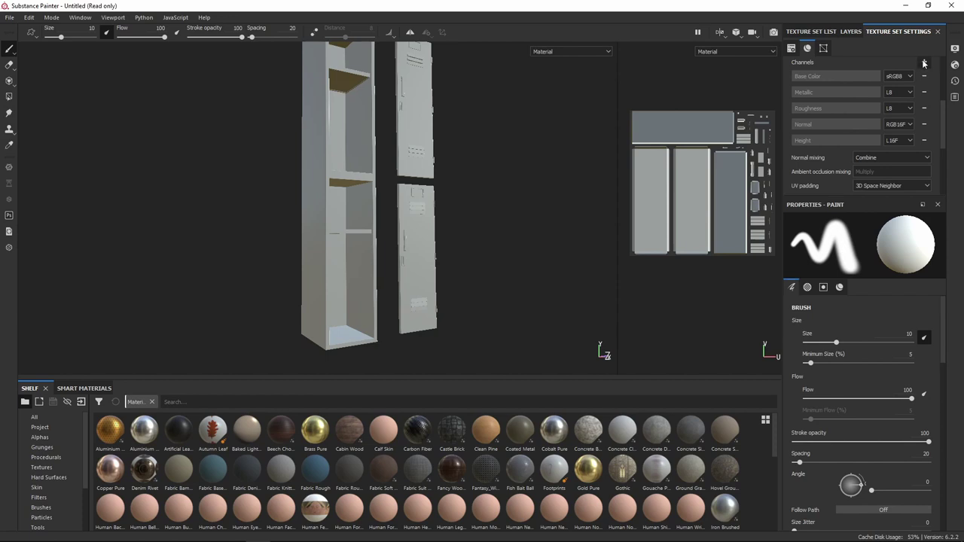
- Add an Ambient occlusion channel to Locker_Doors and open the Bake Mesh Maps settings
left_click(924, 63)
left_click(931, 77)
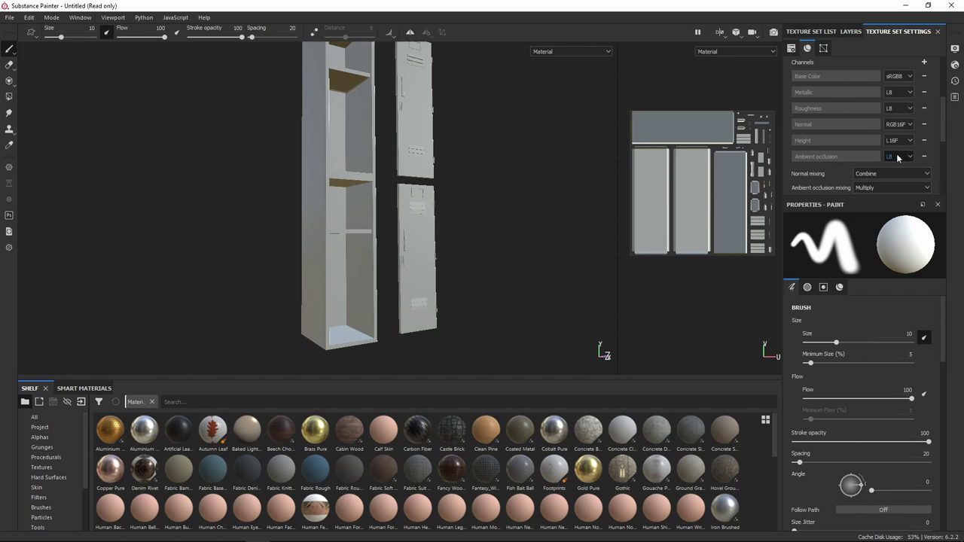
scroll(844, 154, "down", 2)
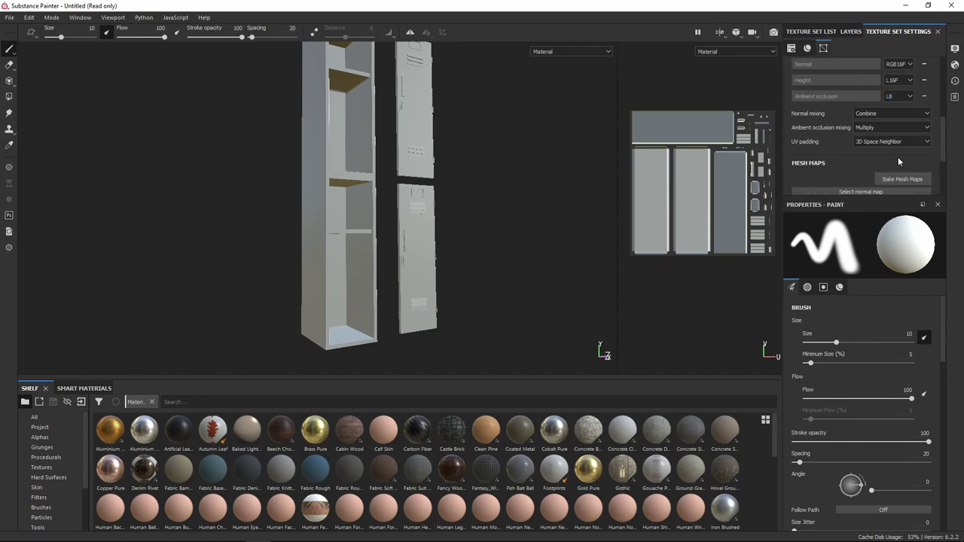
left_click(907, 180)
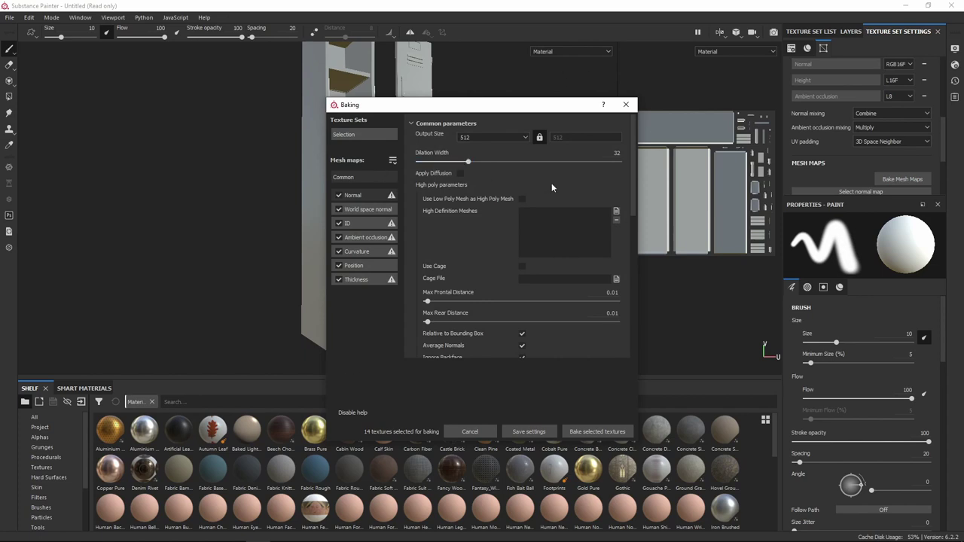
- Set the bake output size to 2048, keeping the Position map enabled
left_click(338, 265)
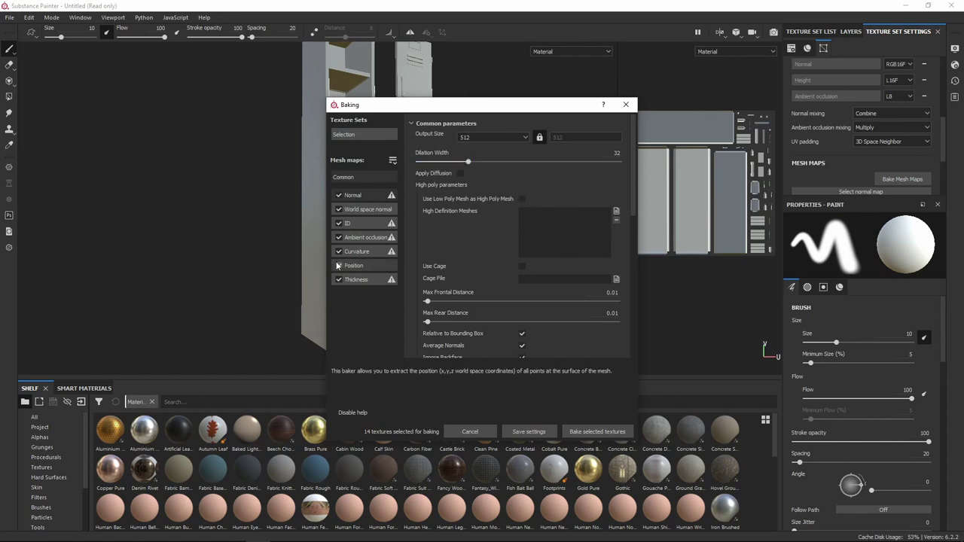
left_click(338, 265)
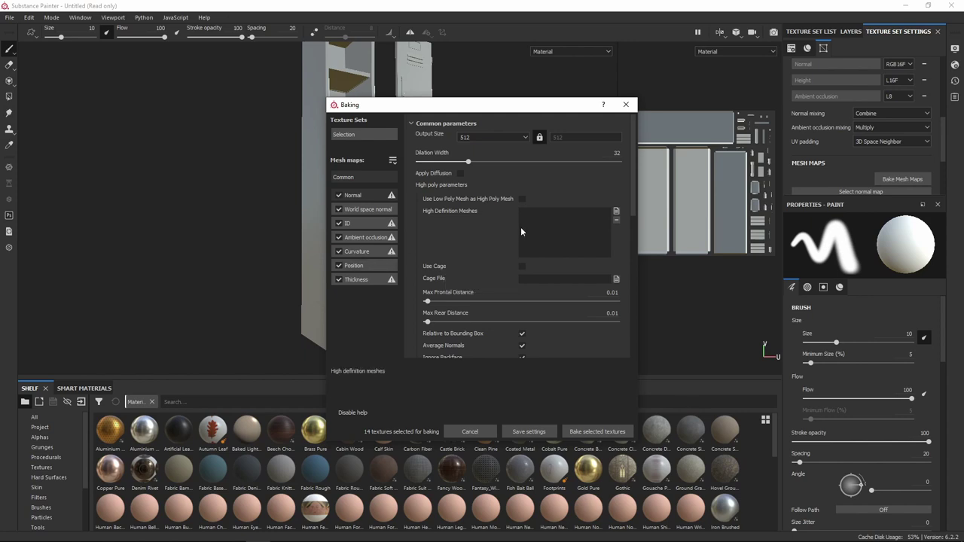
left_click(486, 138)
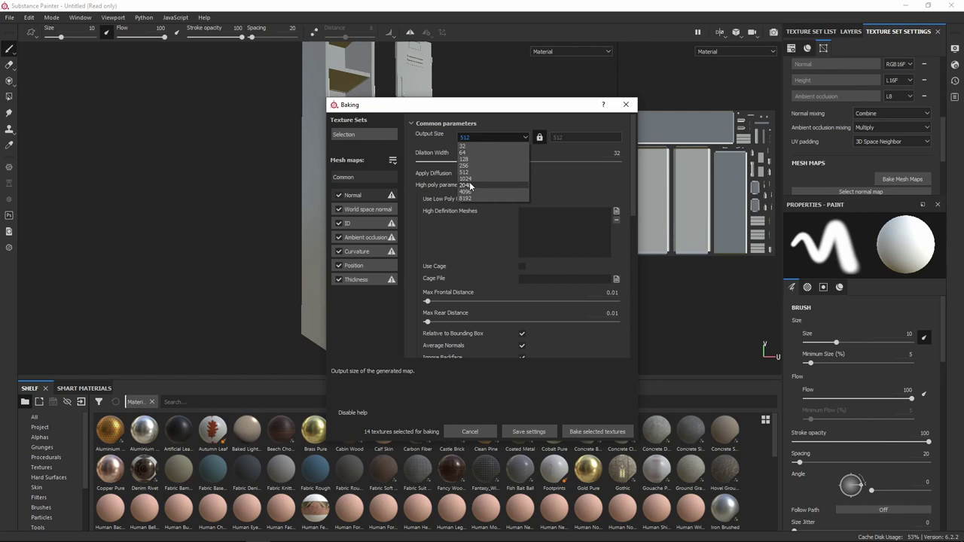
left_click(470, 182)
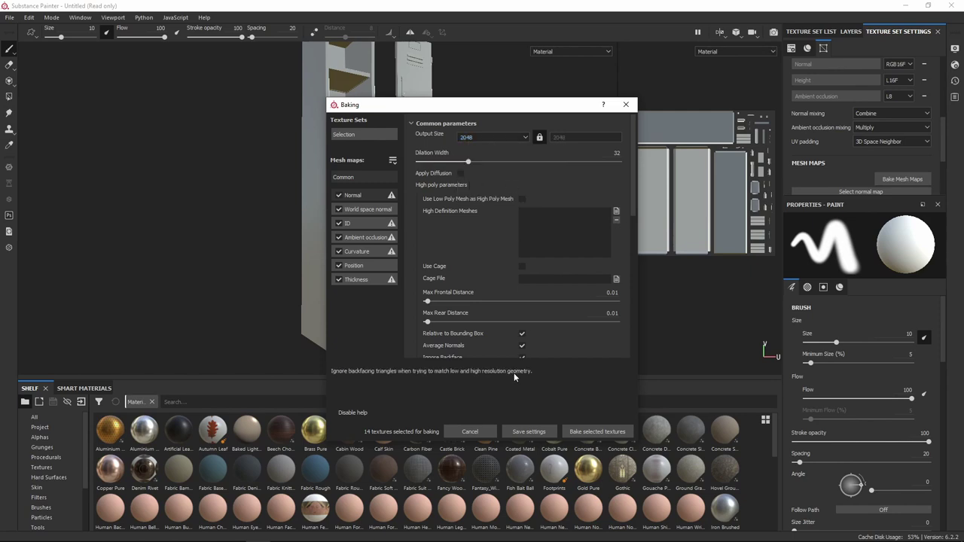
scroll(441, 214, "down", 2)
scroll(490, 185, "down", 3)
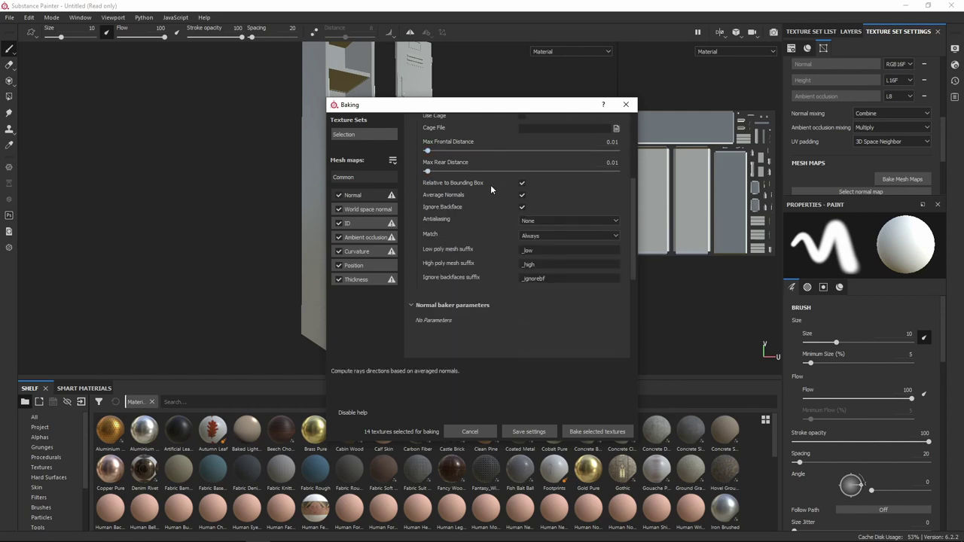
scroll(500, 201, "up", 4)
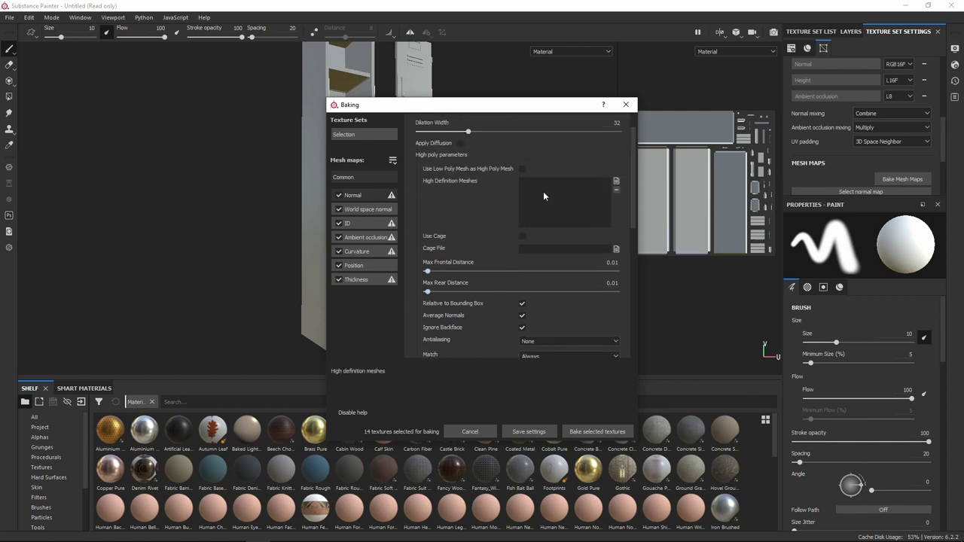
scroll(543, 192, "up", 1)
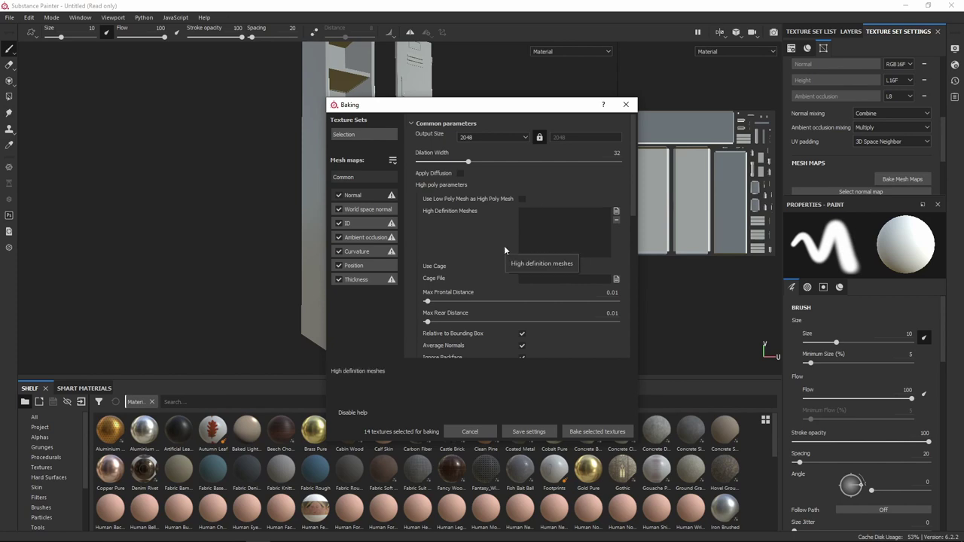
scroll(504, 246, "down", 5)
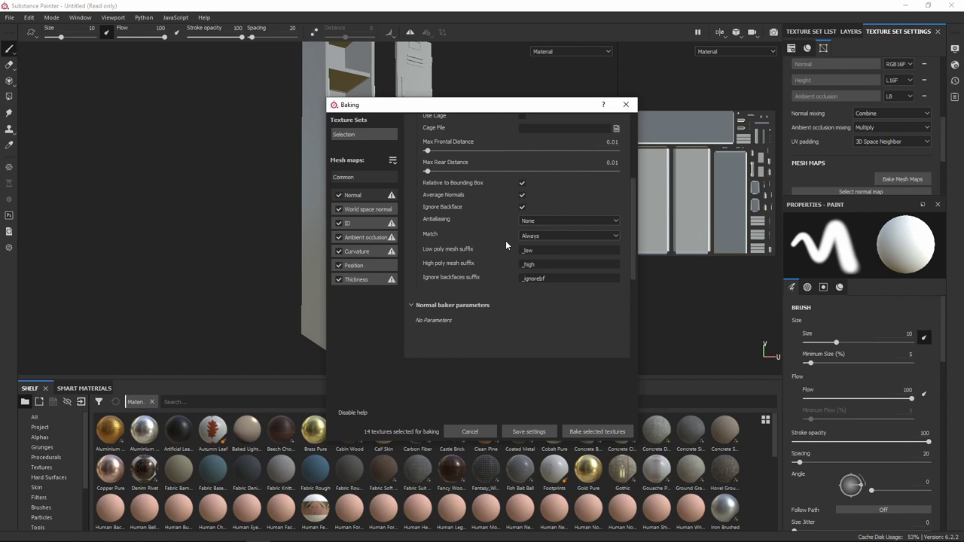
scroll(505, 240, "up", 5)
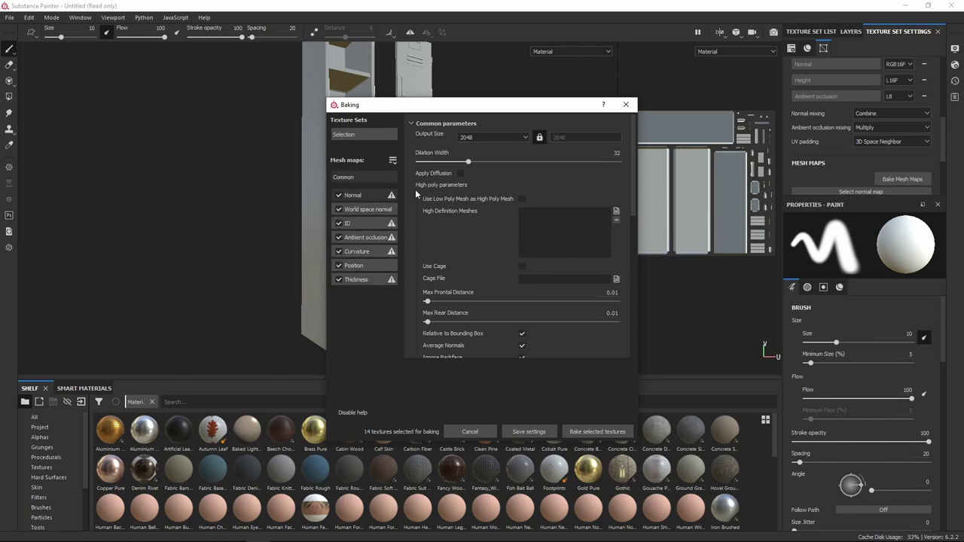
- Exclude the ID map, review the normal, AO and Thickness bakers, and bake
left_click(373, 210)
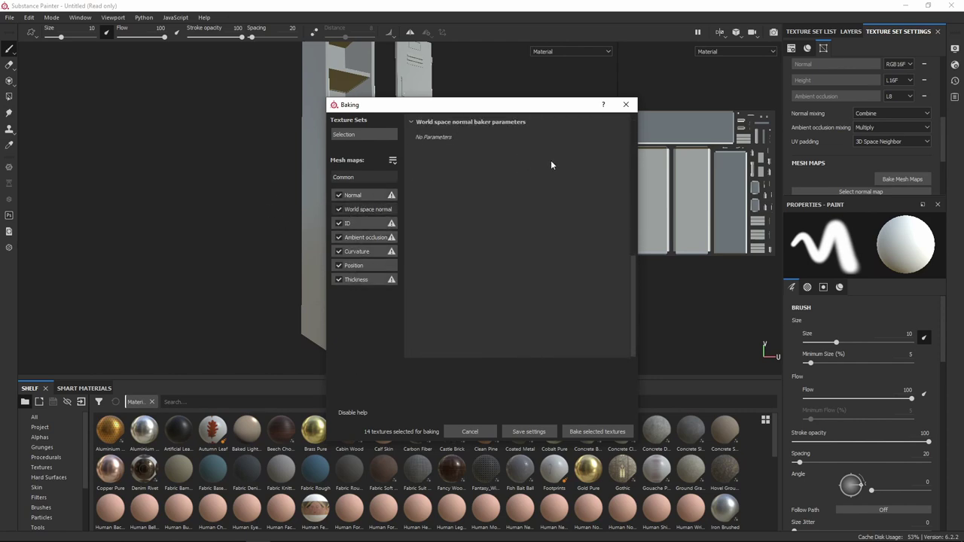
left_click(358, 222)
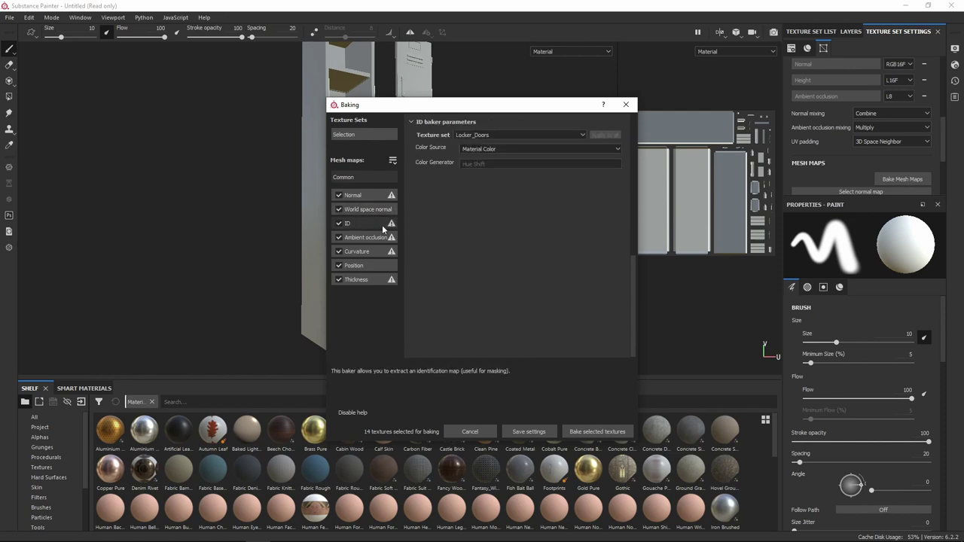
left_click(339, 224)
left_click(363, 236)
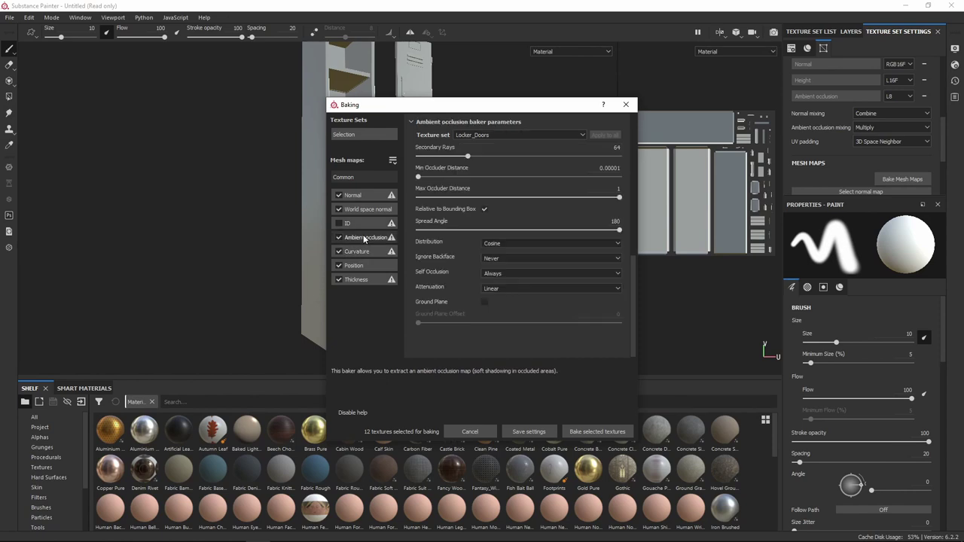
left_click(387, 279)
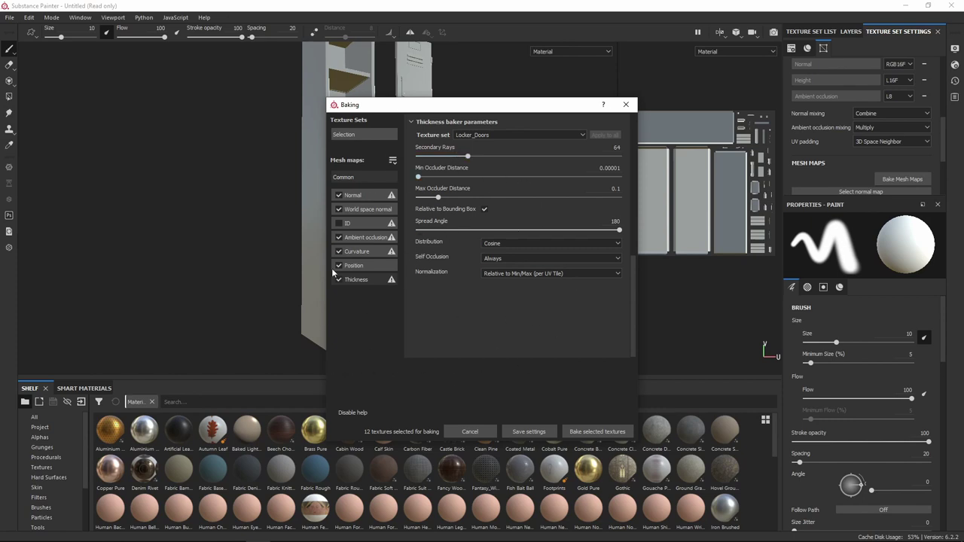
left_click(609, 435)
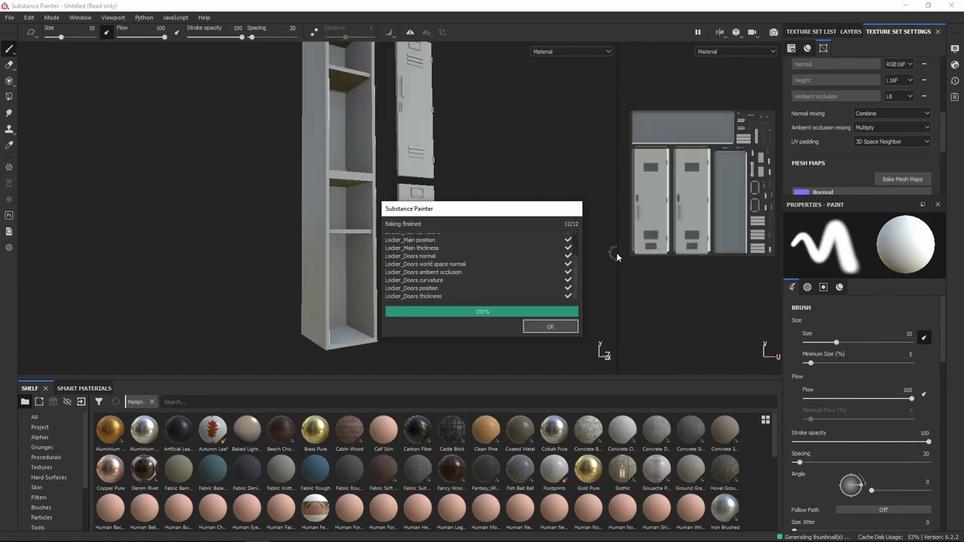
- Dismiss the finished bake report
scroll(491, 282, "up", 2)
scroll(492, 283, "down", 2)
left_click(550, 328)
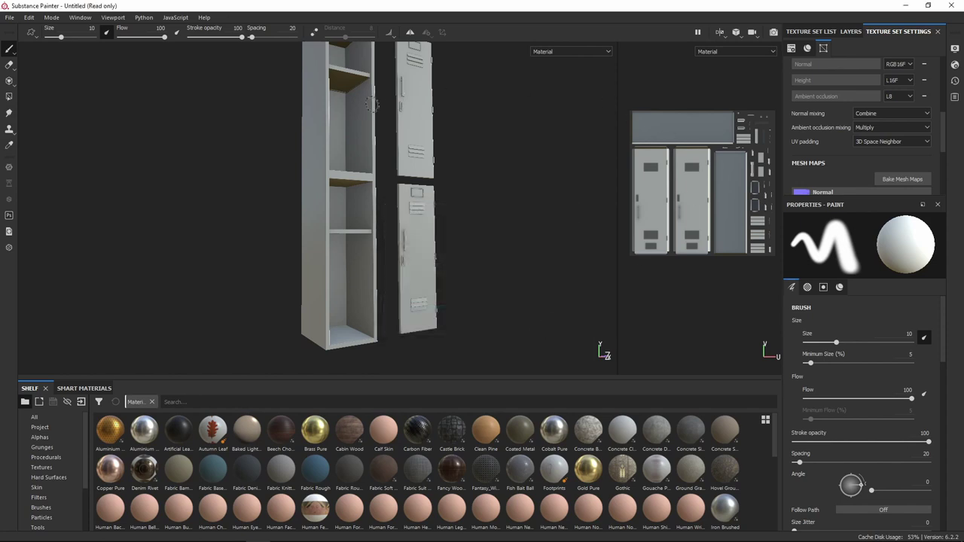
- Inspect the baked locker louvers from several angles and show the Texture Set List
scroll(471, 241, "up", 2)
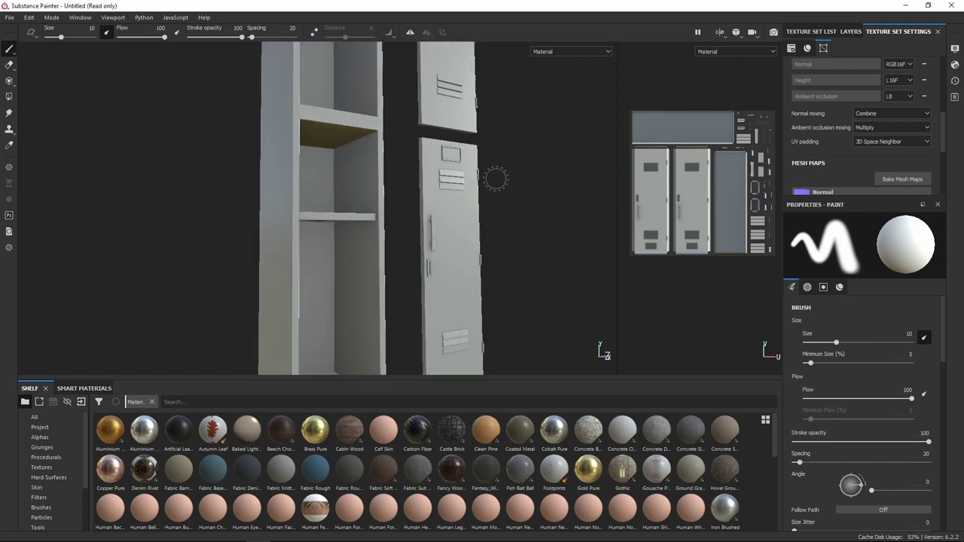
left_click_drag(492, 177, 354, 166, "alt")
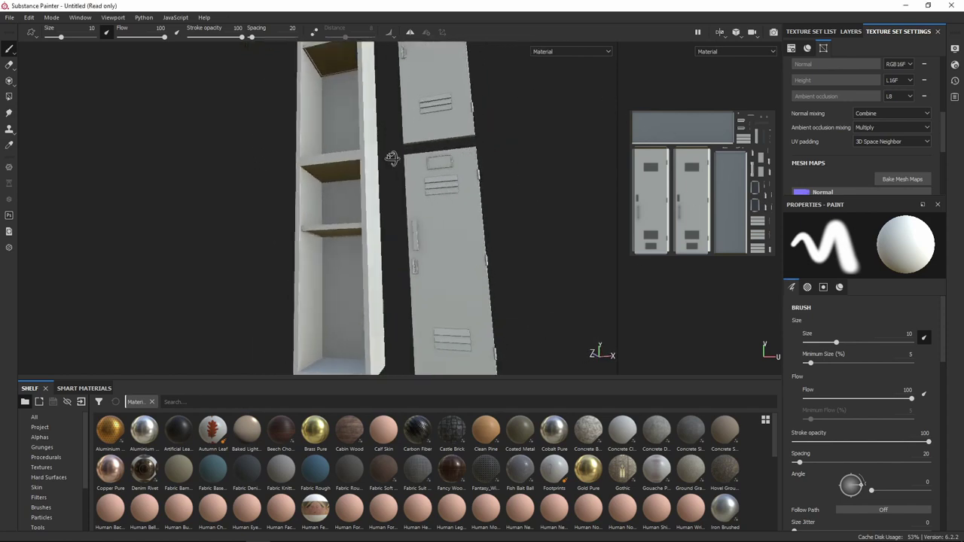
scroll(491, 168, "up", 2)
middle_click_drag(404, 218, 431, 224, "alt")
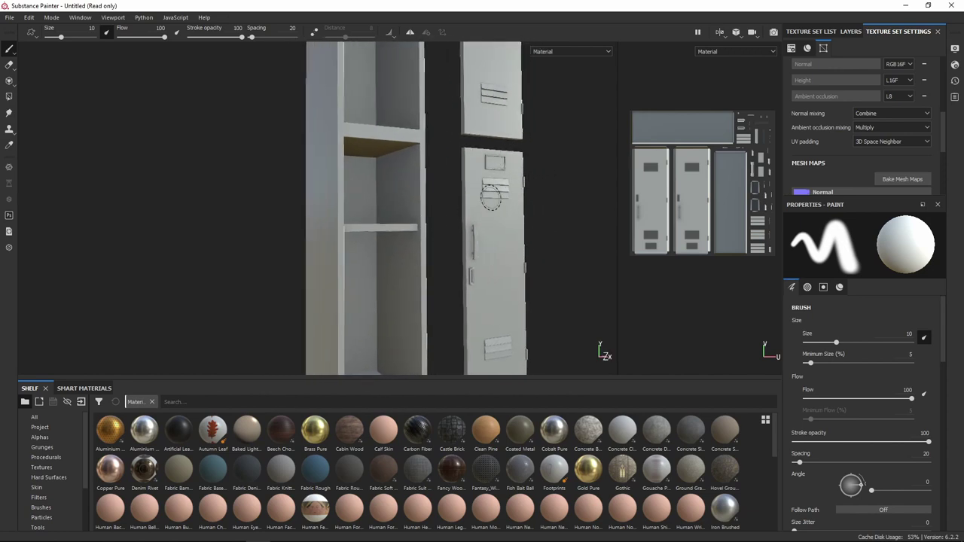
left_click_drag(476, 136, 463, 285, "alt")
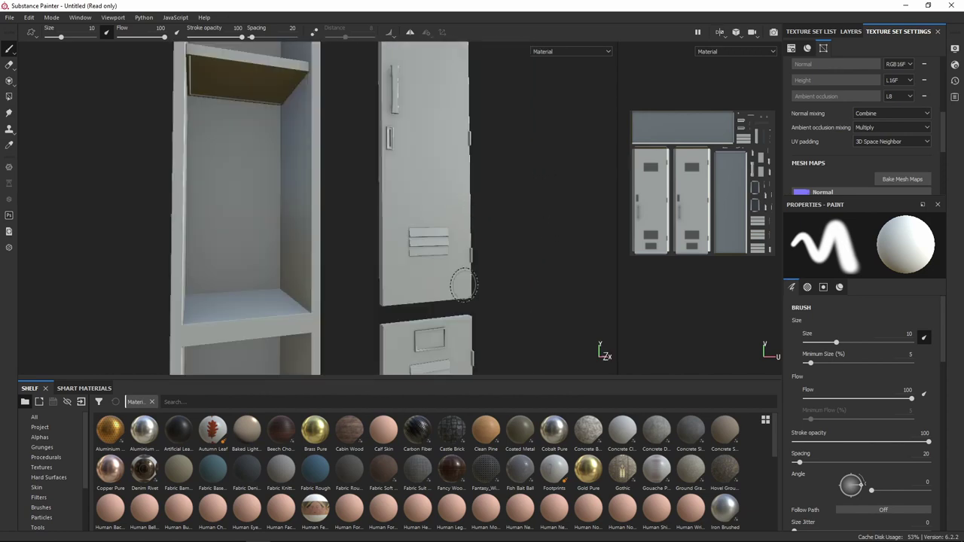
scroll(464, 285, "down", 3)
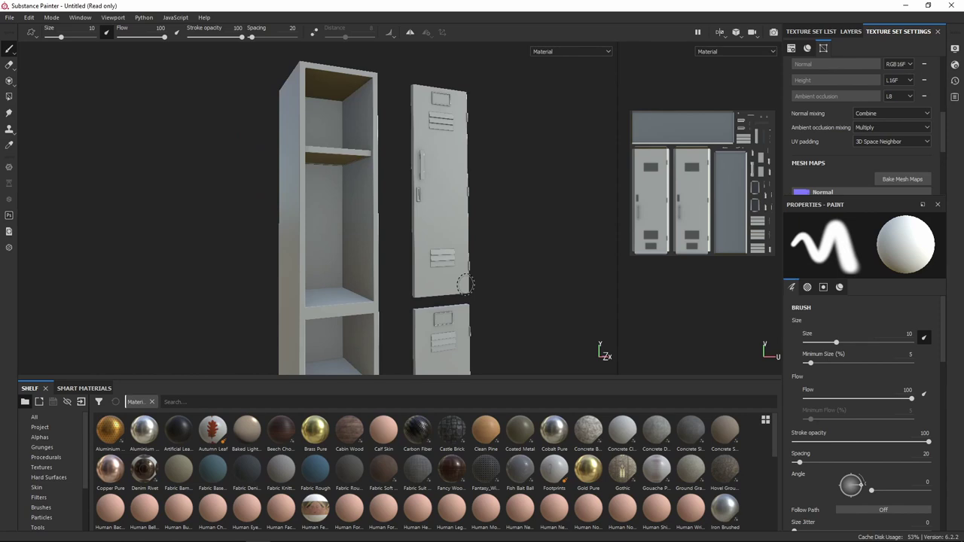
left_click_drag(495, 204, 430, 218, "alt+shift")
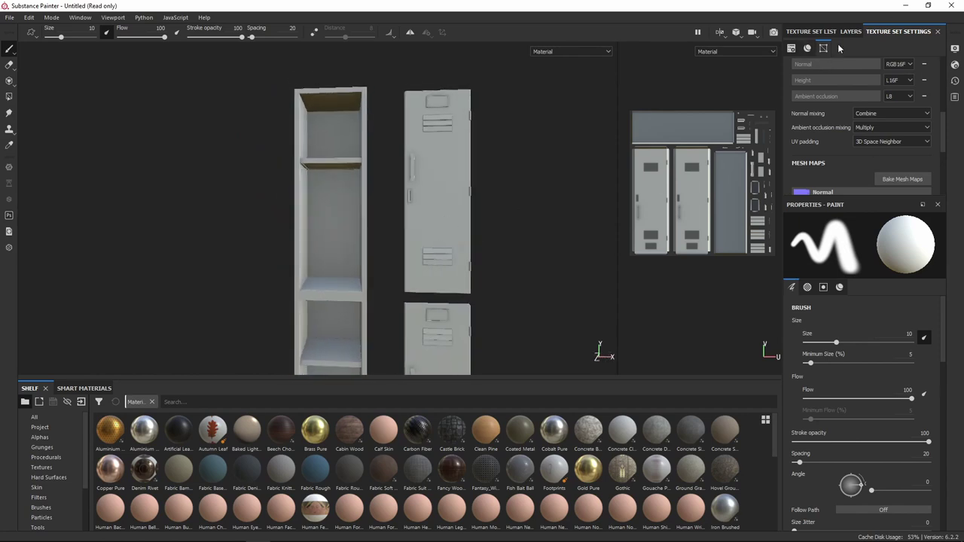
left_click(810, 32)
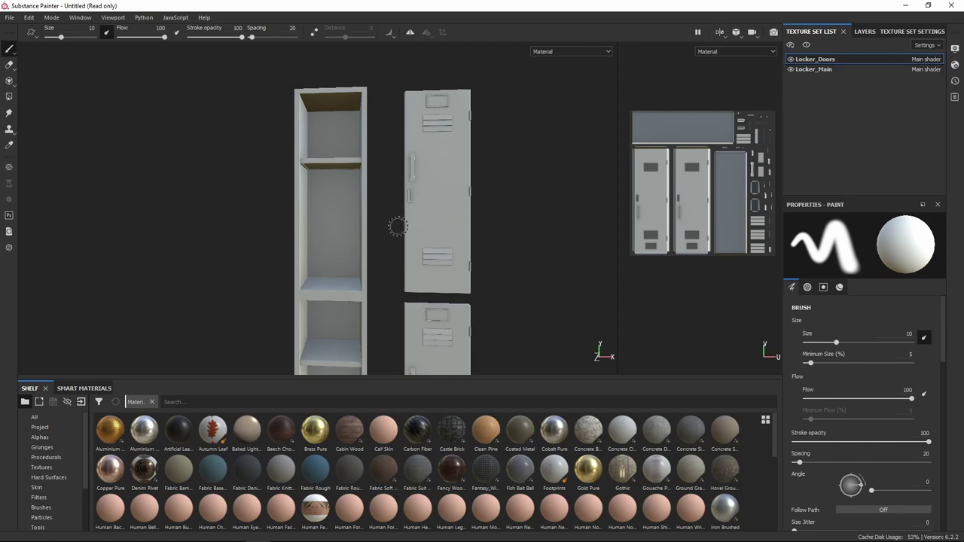
left_click_drag(390, 185, 510, 123, "alt")
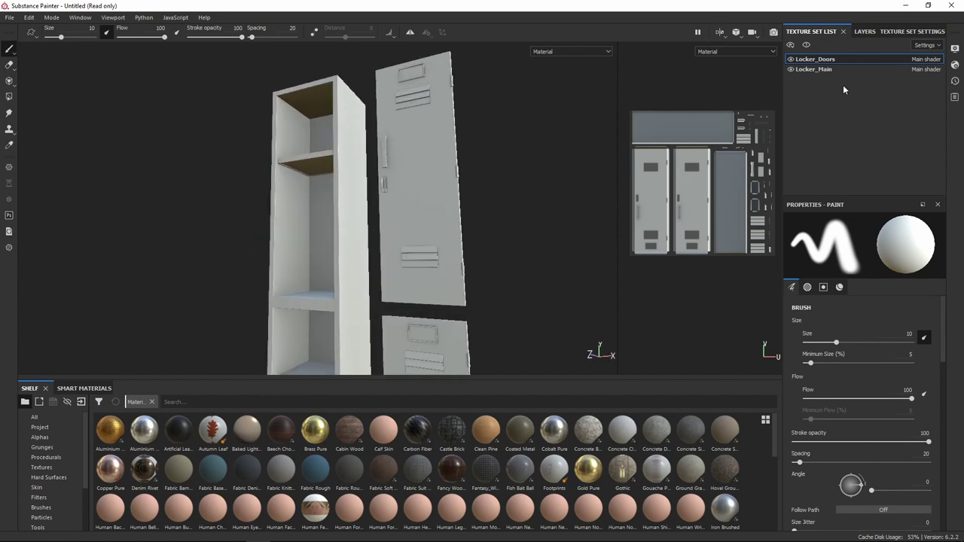
- Add a folder named 'Main Paint' to the Locker_Doors layer stack
left_click(870, 33)
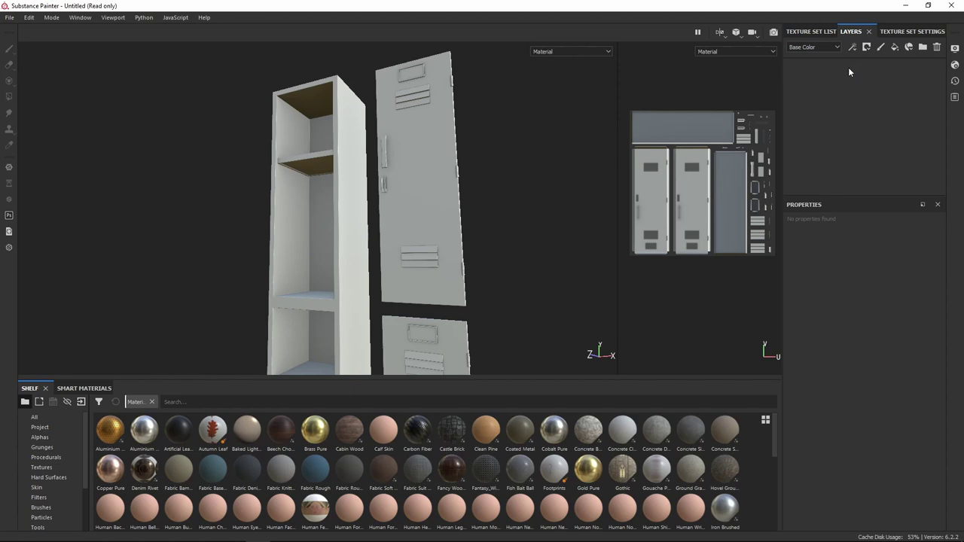
left_click_drag(348, 300, 389, 271, "alt")
scroll(400, 275, "up", 3)
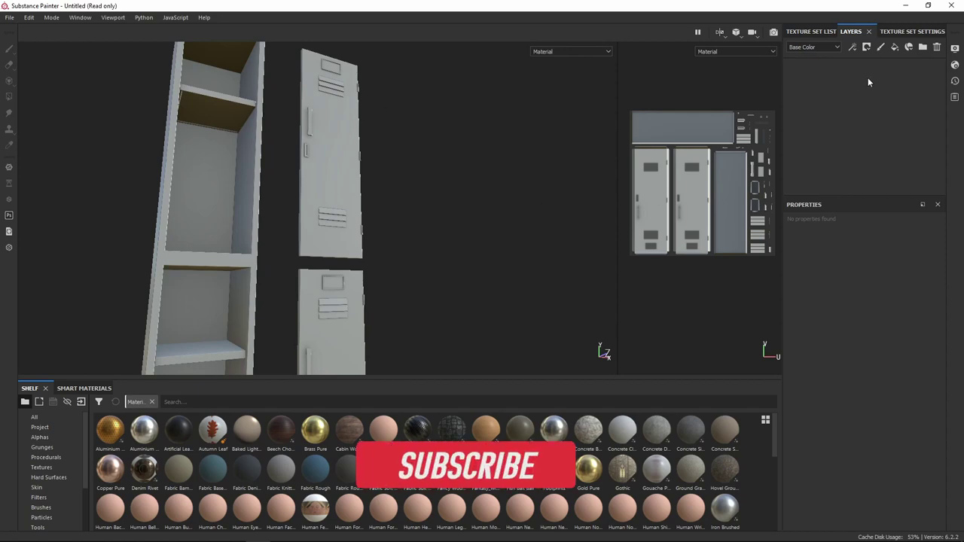
left_click(923, 46)
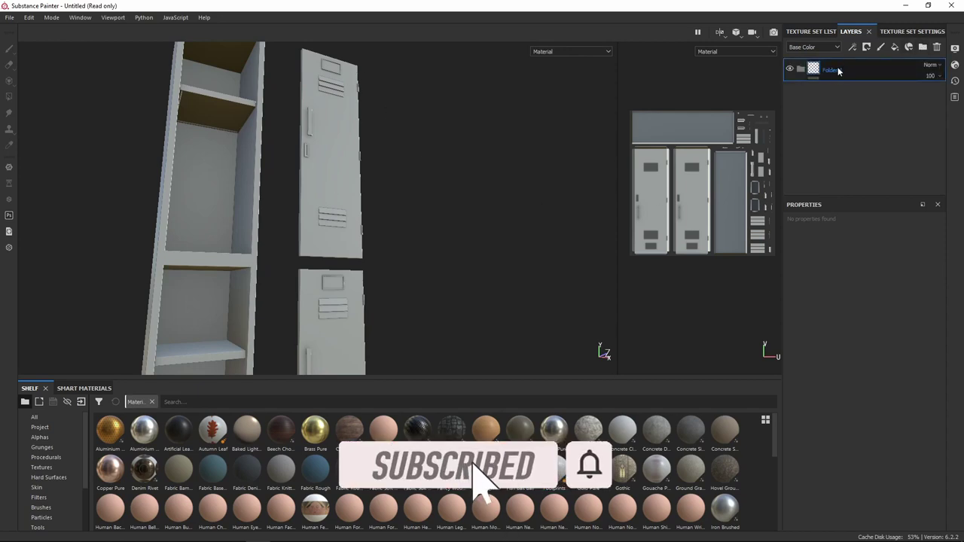
double_click(832, 70)
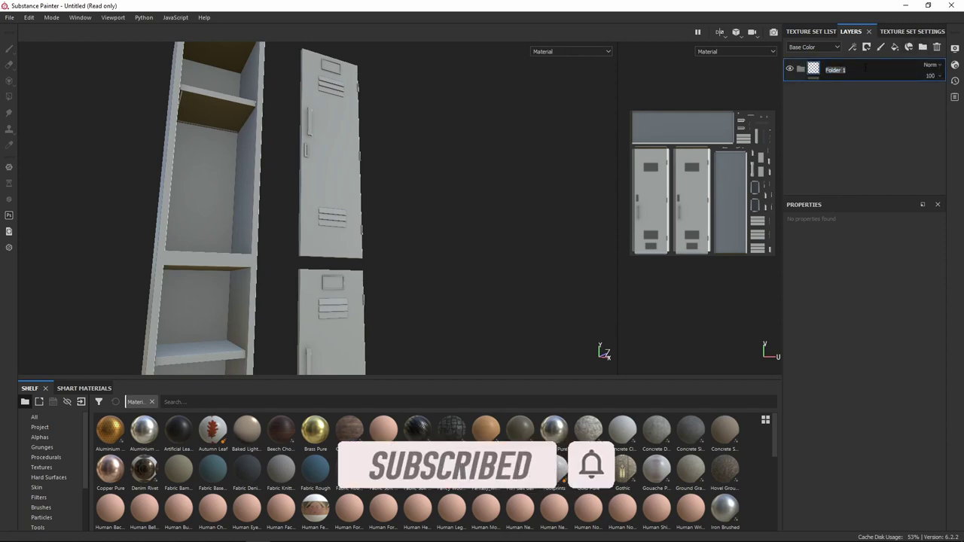
type("Main Paint")
key("Return")
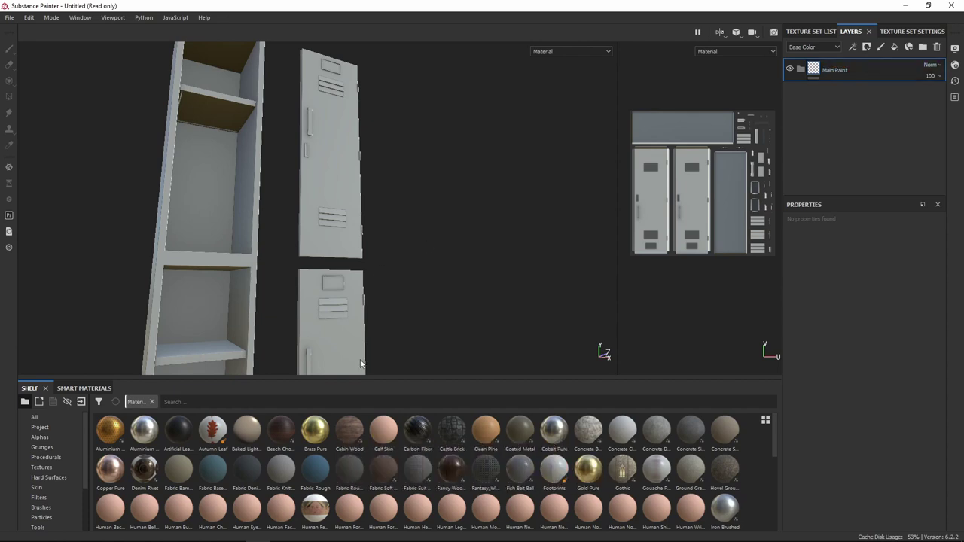
- Search the shelf's materials for 'painted'
left_click(199, 403)
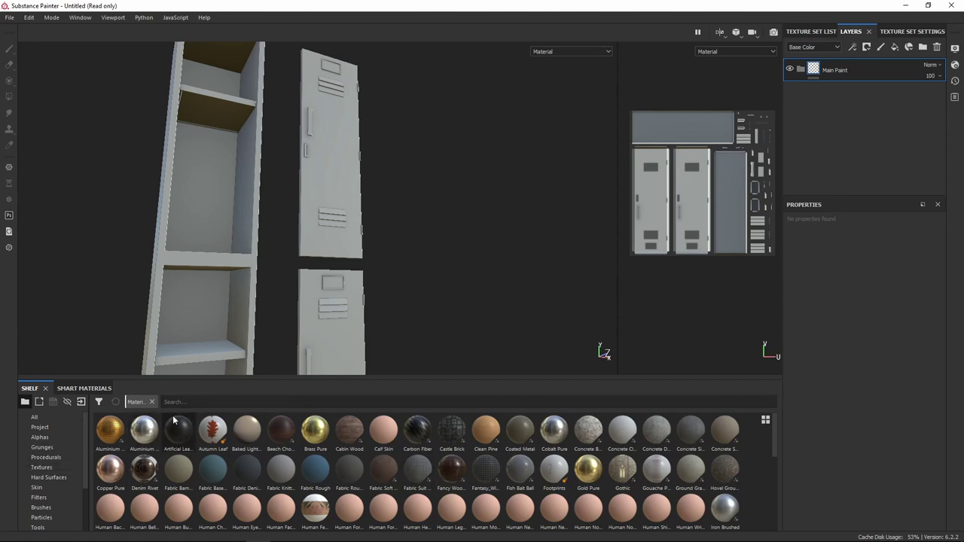
scroll(56, 486, "down", 2)
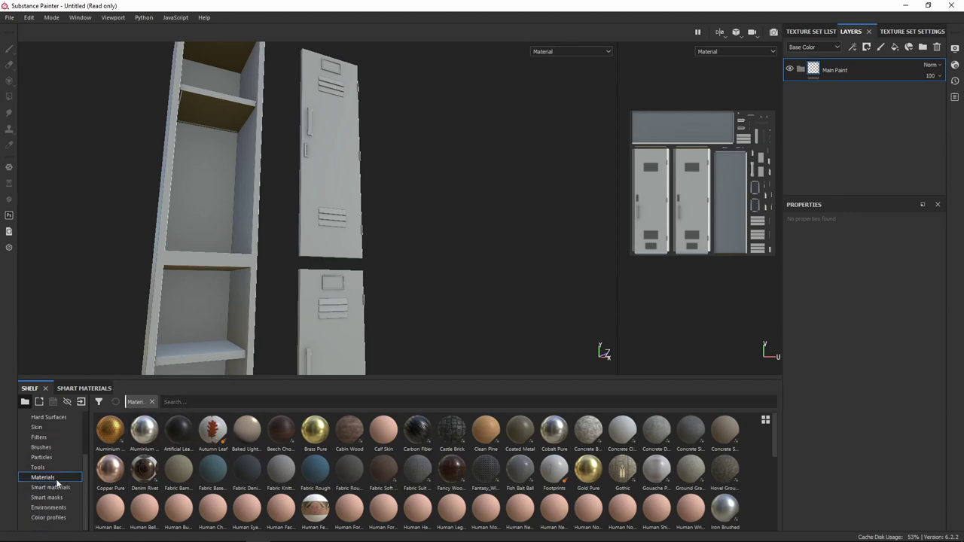
left_click(207, 402)
type("painted")
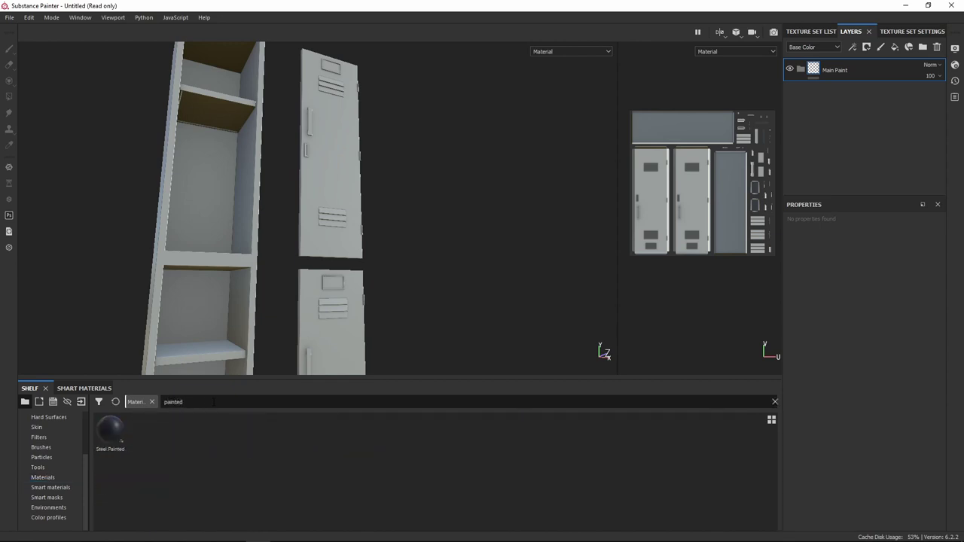
- Add Steel Painted as a fill layer inside the Main Paint folder
left_click(109, 435)
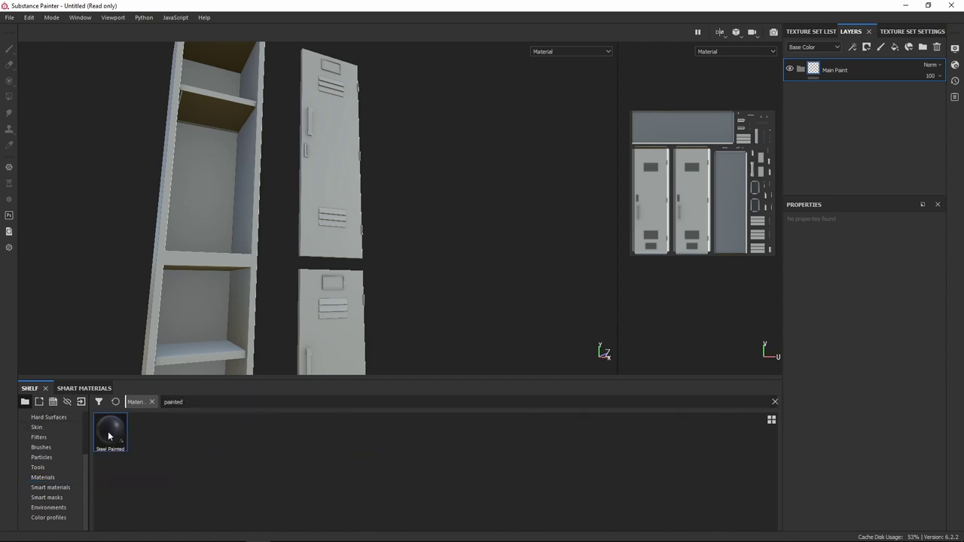
mouse_move(108, 436)
left_mouse_down()
mouse_move(889, 80)
mouse_move(825, 72)
left_mouse_up()
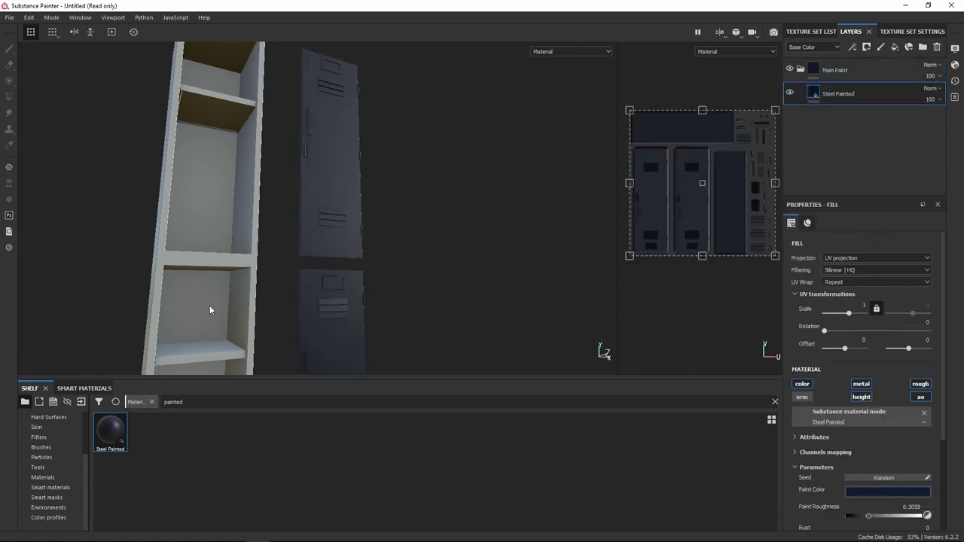
left_click_drag(388, 187, 385, 309, "alt")
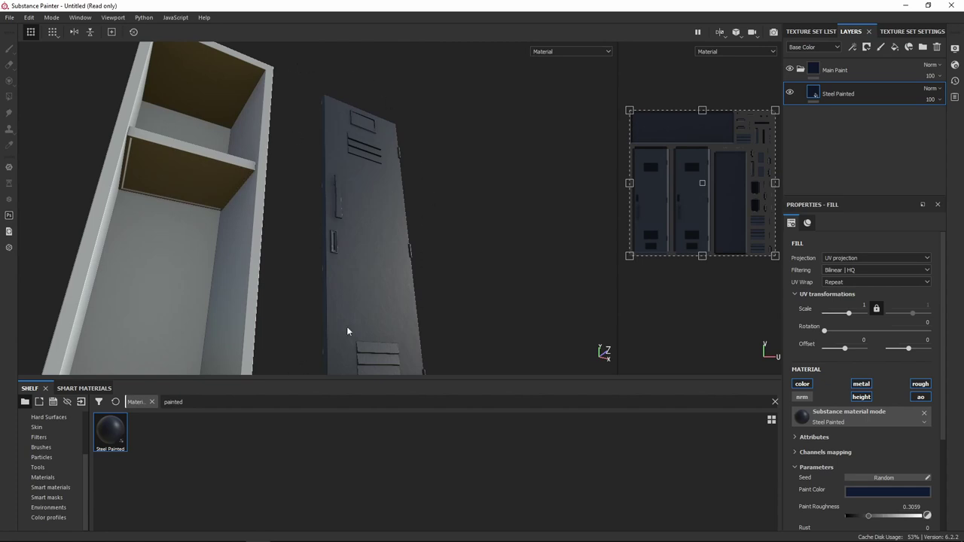
- Collapse the Main Paint folder and give it a black mask
left_click(801, 70)
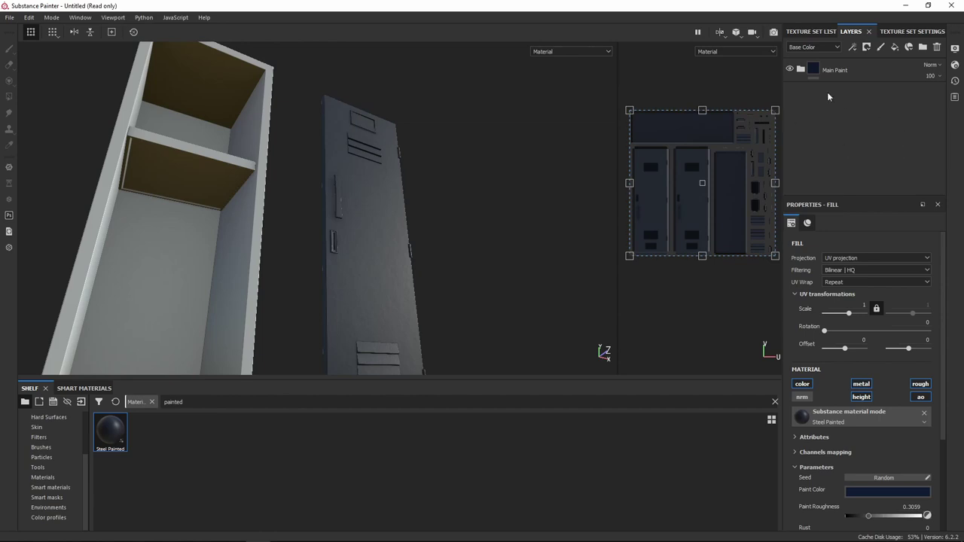
right_click(818, 70)
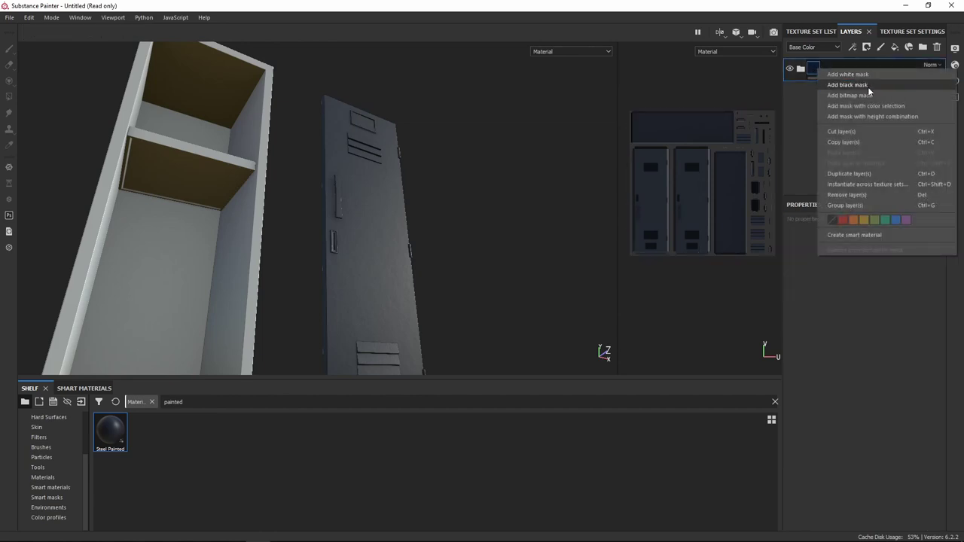
left_click(791, 102)
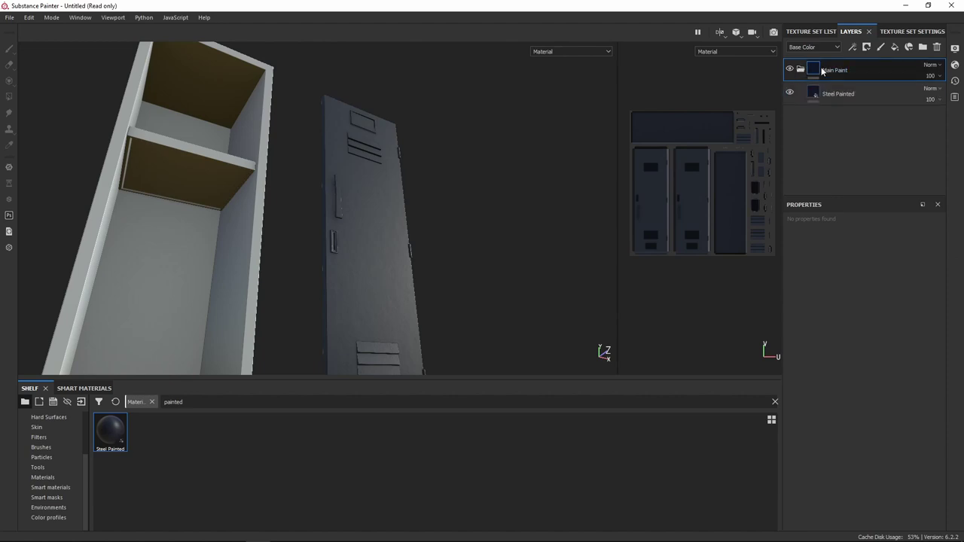
right_click(816, 69)
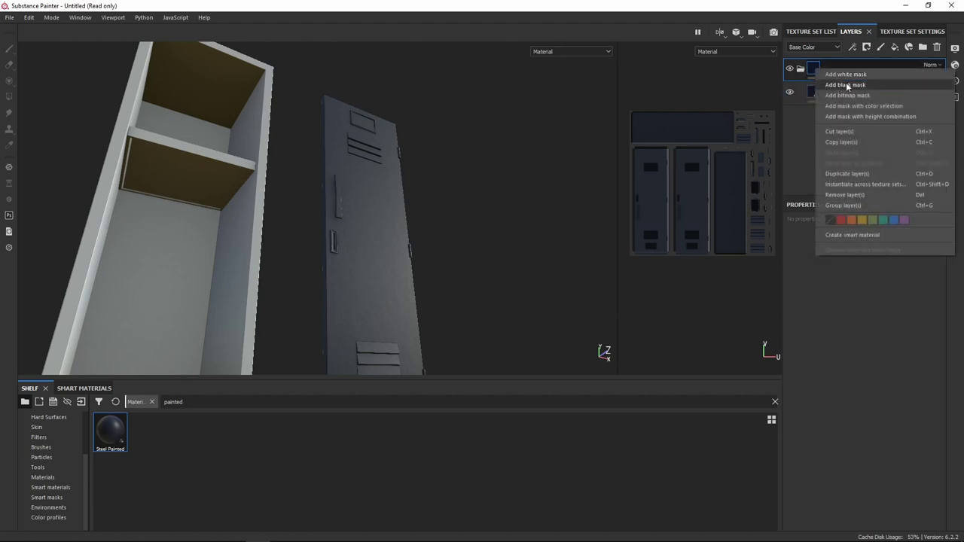
left_click(847, 85)
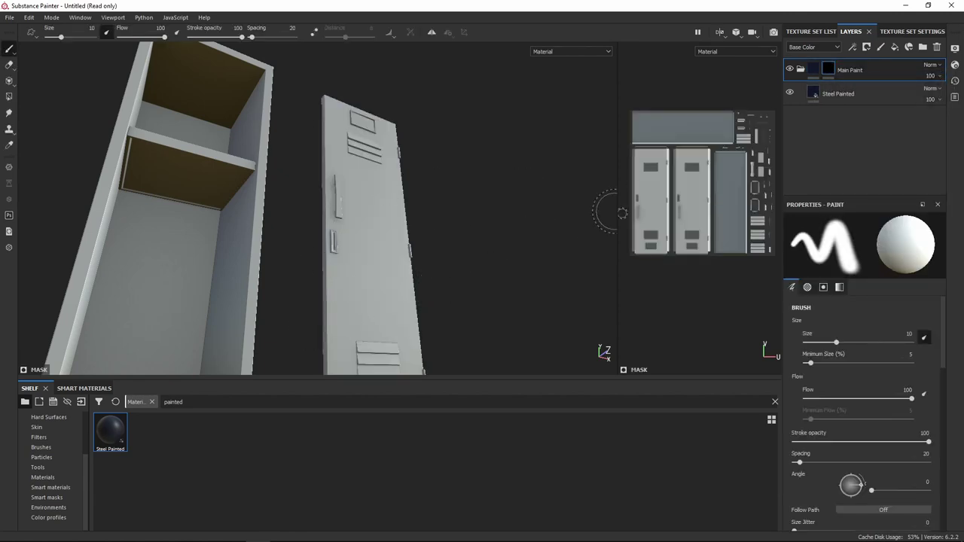
- Use Polygon Fill in face mode on the mask, undoing a trial vent slat fill
mouse_move(409, 172)
left_mouse_down("alt")
mouse_move(487, 168)
mouse_move(500, 194)
mouse_move(461, 194)
mouse_move(482, 192)
left_mouse_up("alt")
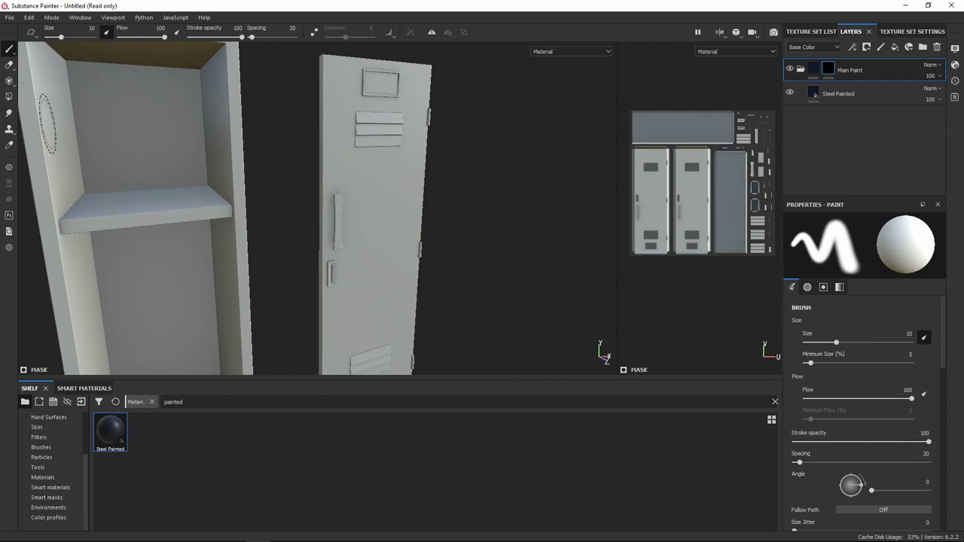
left_click(9, 97)
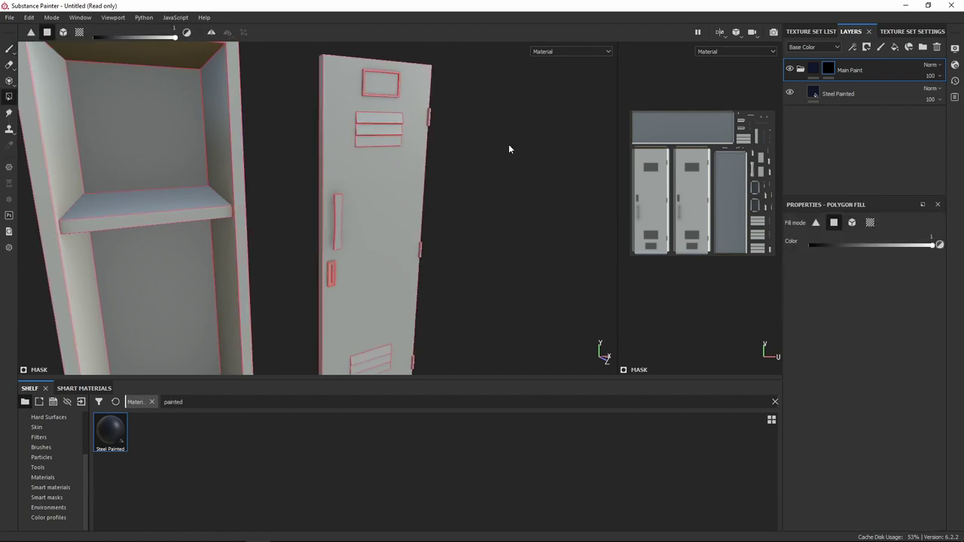
left_click_drag(512, 221, 875, 310, "alt")
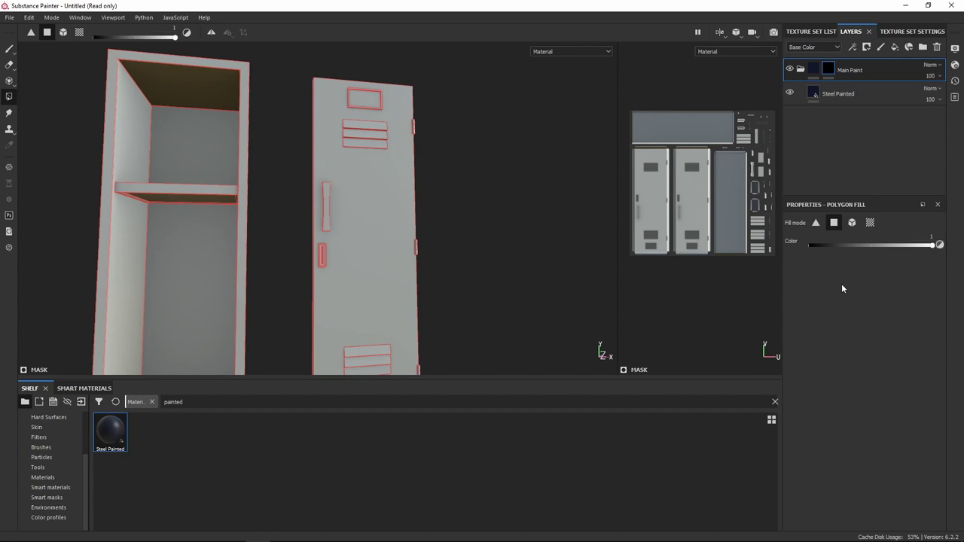
left_click(815, 224)
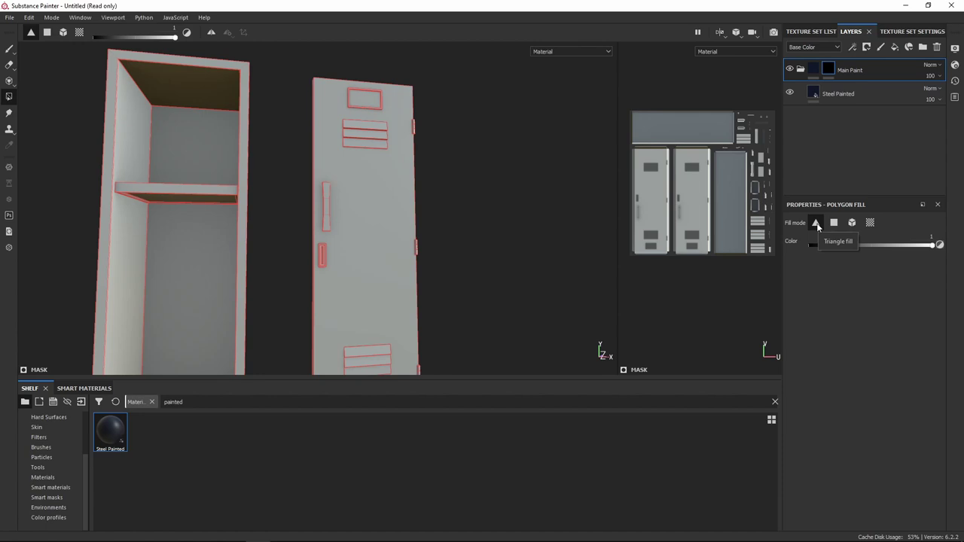
left_click(834, 222)
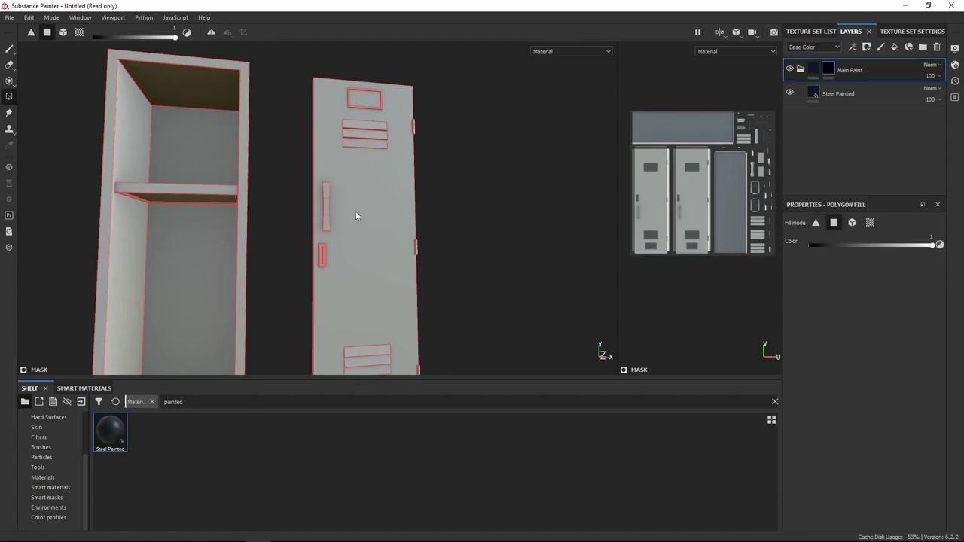
left_click_drag(357, 215, 381, 185, "alt")
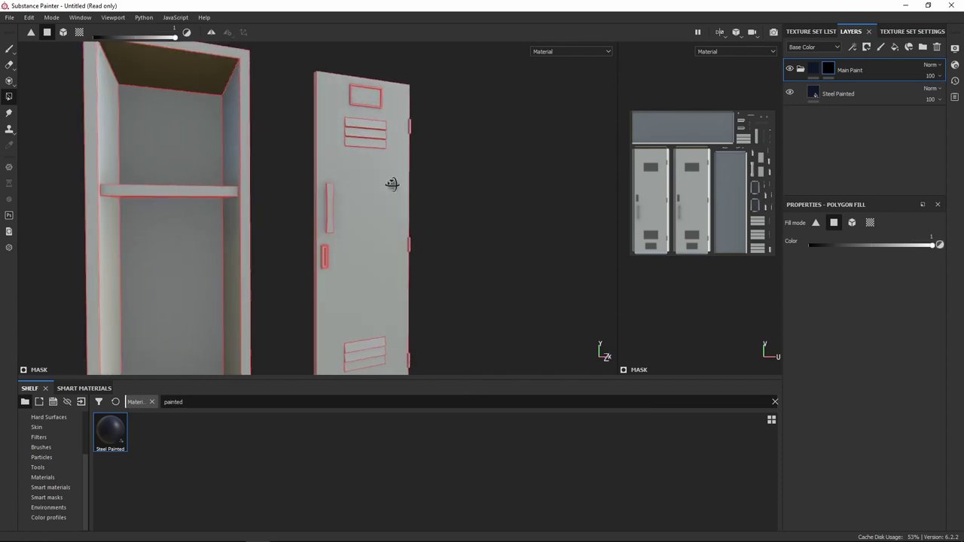
left_click(357, 142)
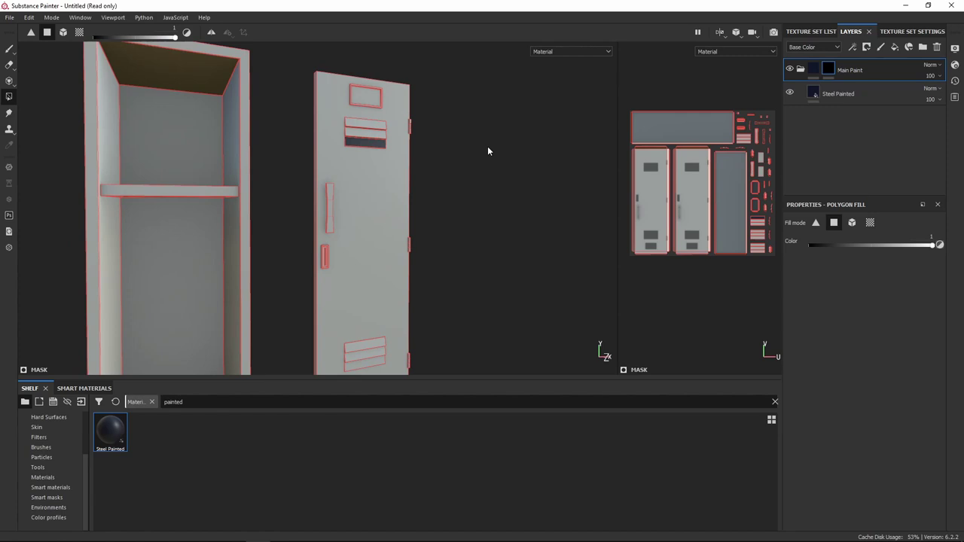
key("ctrl+z")
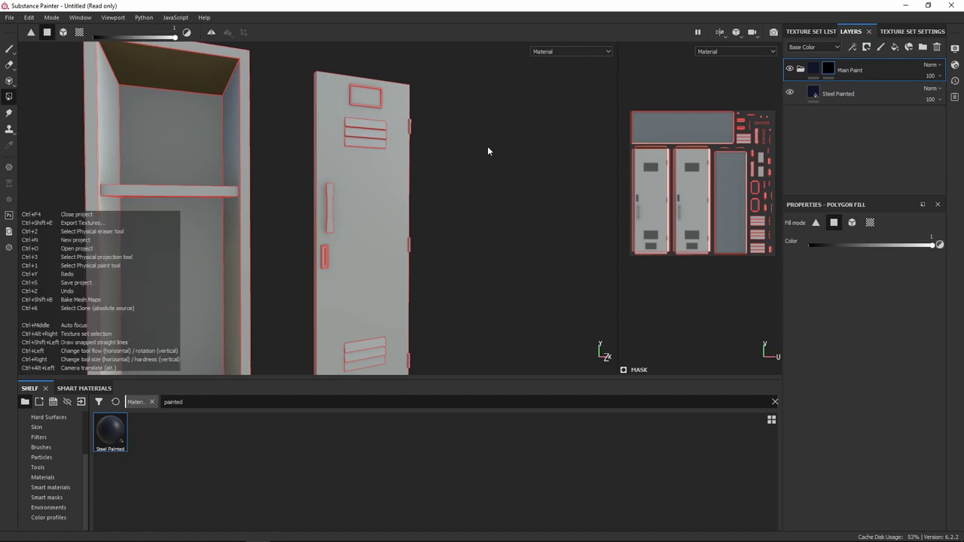
- Fill the door in Mesh mode, then the window frame in UV chunk mode
left_click(851, 223)
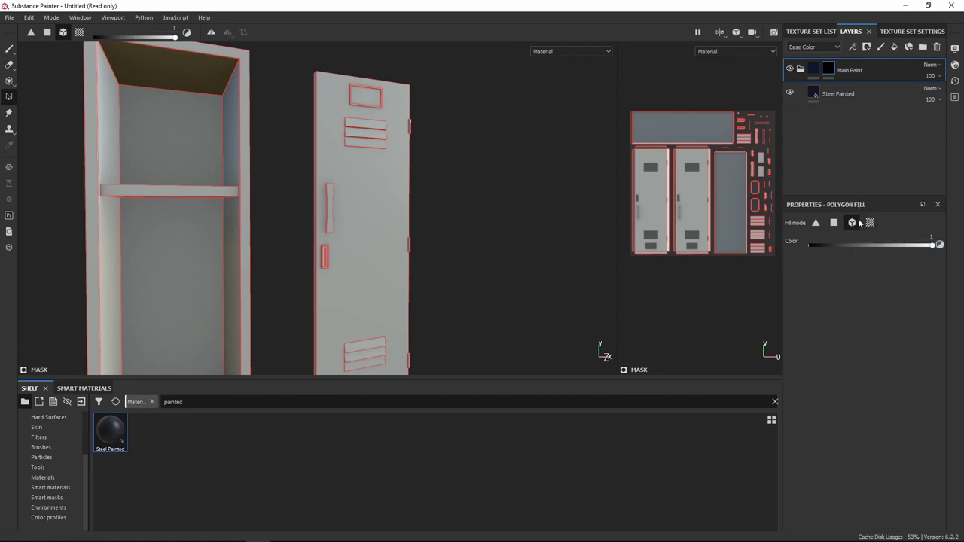
left_click(360, 190)
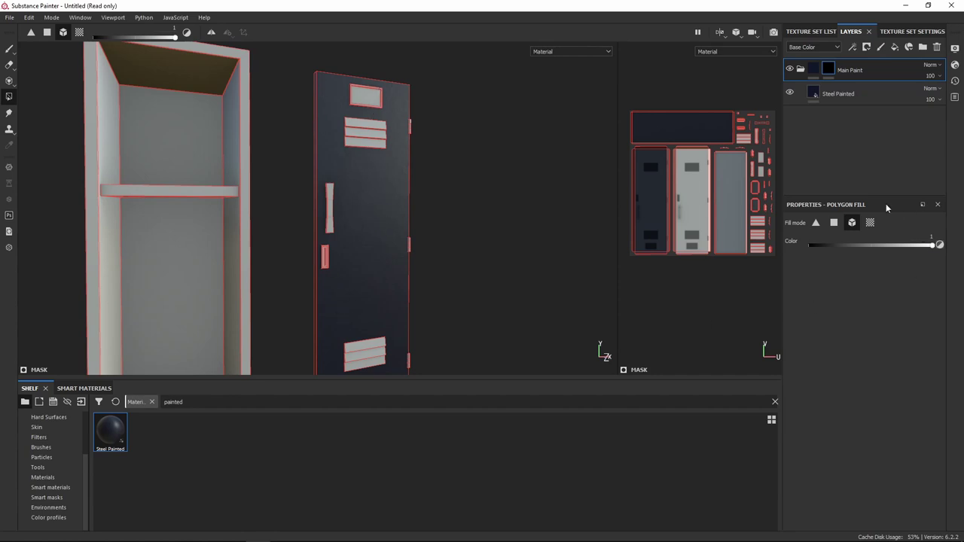
left_click_drag(484, 217, 500, 243, "alt")
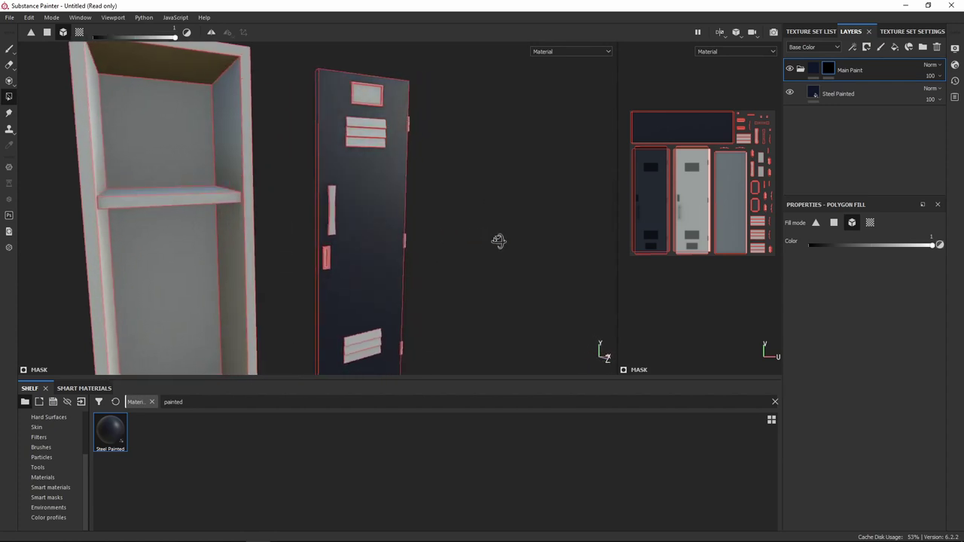
left_click(871, 223)
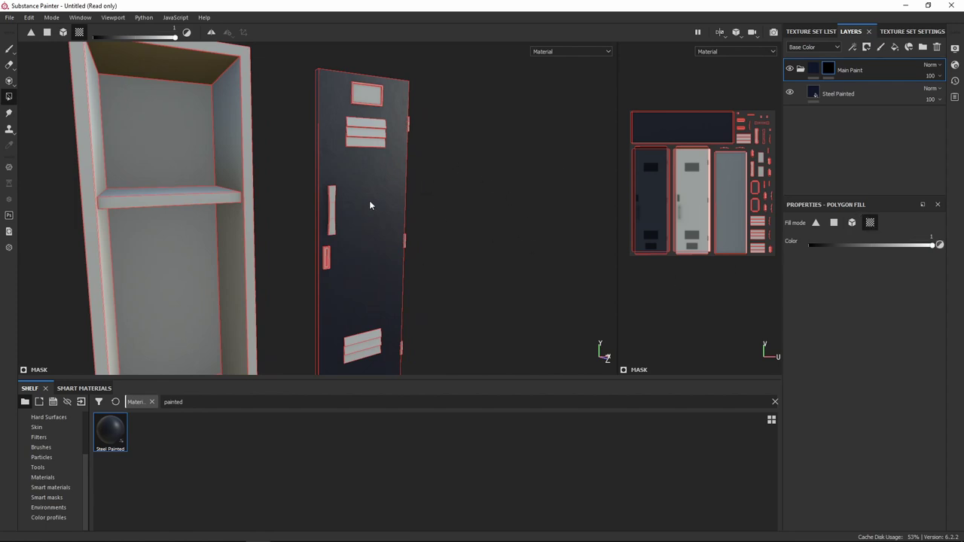
scroll(370, 200, "up", 5)
left_click_drag(337, 154, 332, 134, "alt")
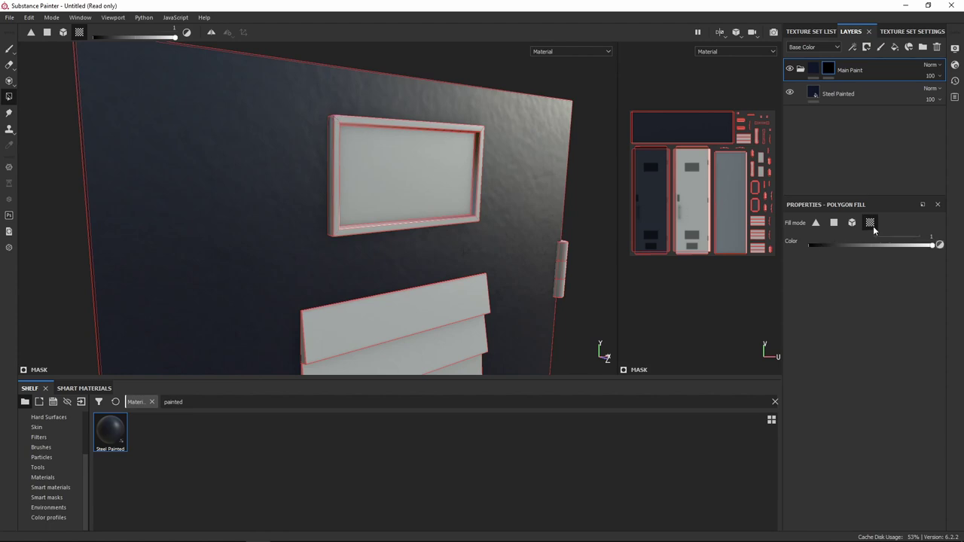
left_click(336, 234)
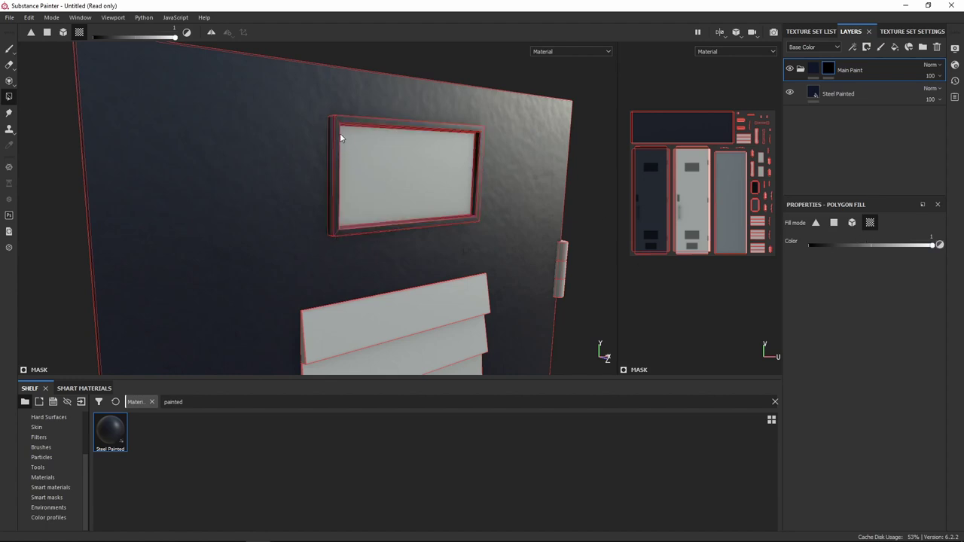
- Reveal the dark painted steel on the three grille slats
scroll(695, 199, "up", 4)
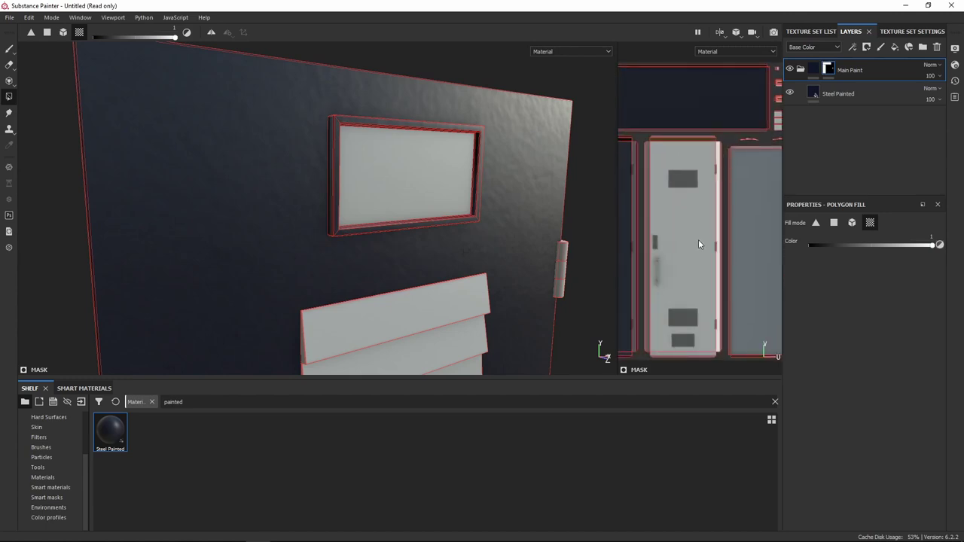
scroll(678, 236, "down", 4)
scroll(762, 197, "up", 5)
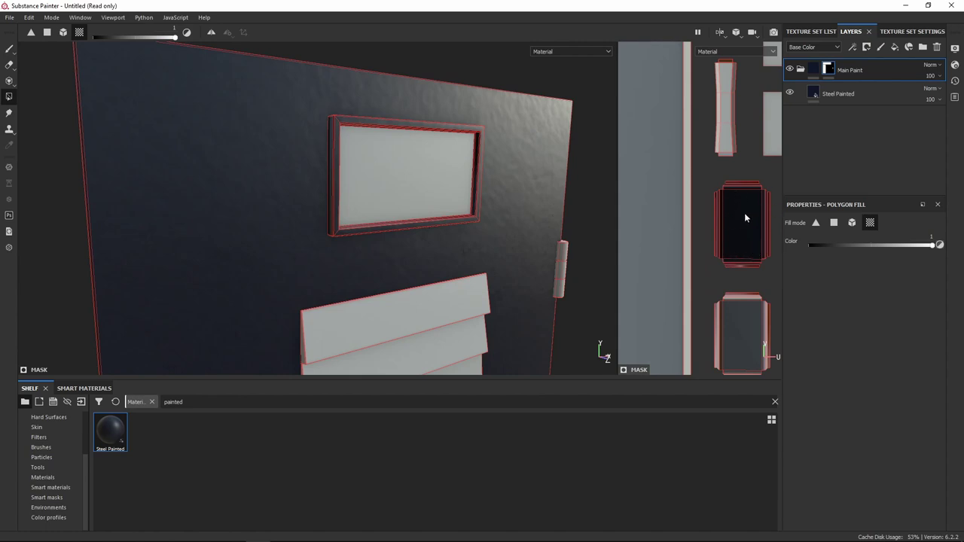
scroll(744, 213, "down", 4)
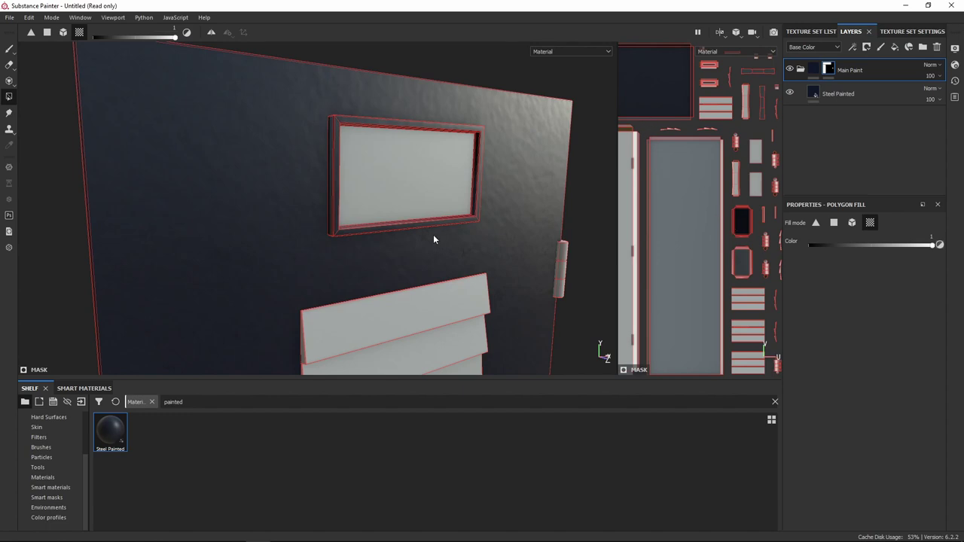
left_click_drag(473, 222, 369, 203, "alt")
scroll(369, 205, "down", 3)
left_click(342, 196)
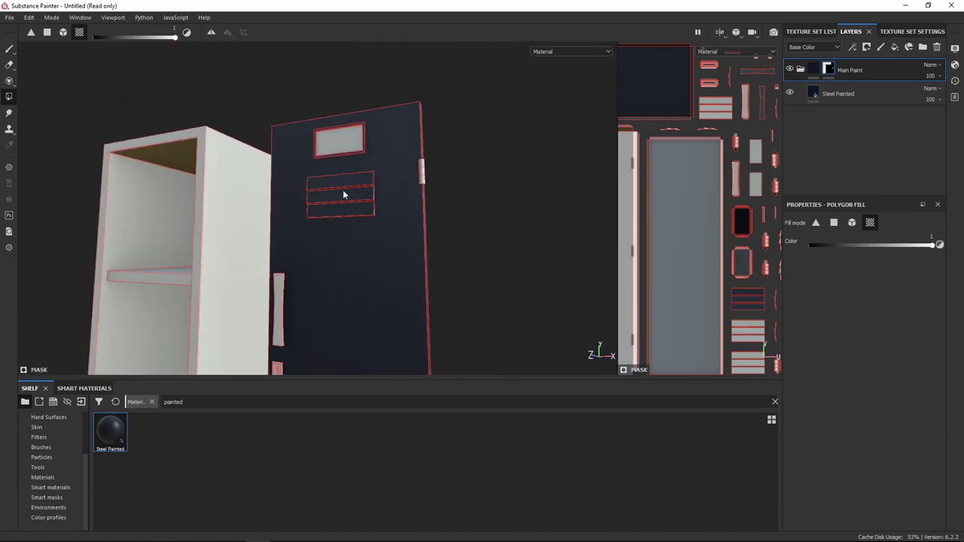
- Reveal paint on the door panel, small upper rectangle and three-slat grille
middle_click_drag(423, 266, 400, 255, "alt")
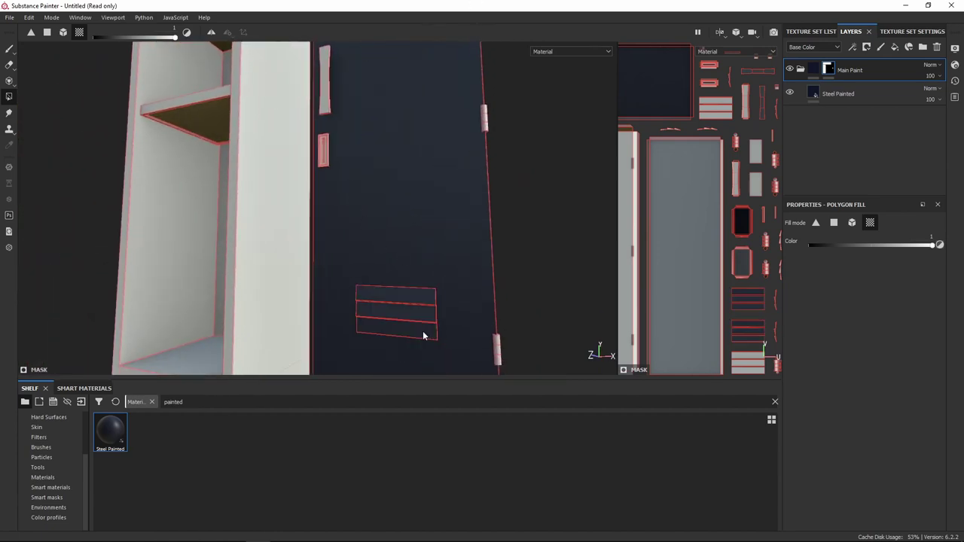
left_click_drag(530, 335, 448, 260, "alt")
left_click(494, 258)
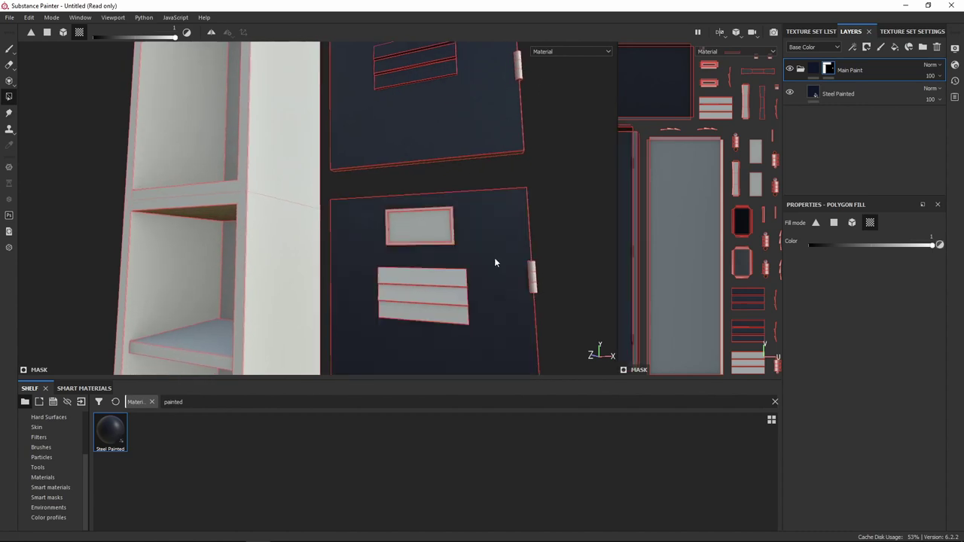
left_click(452, 242)
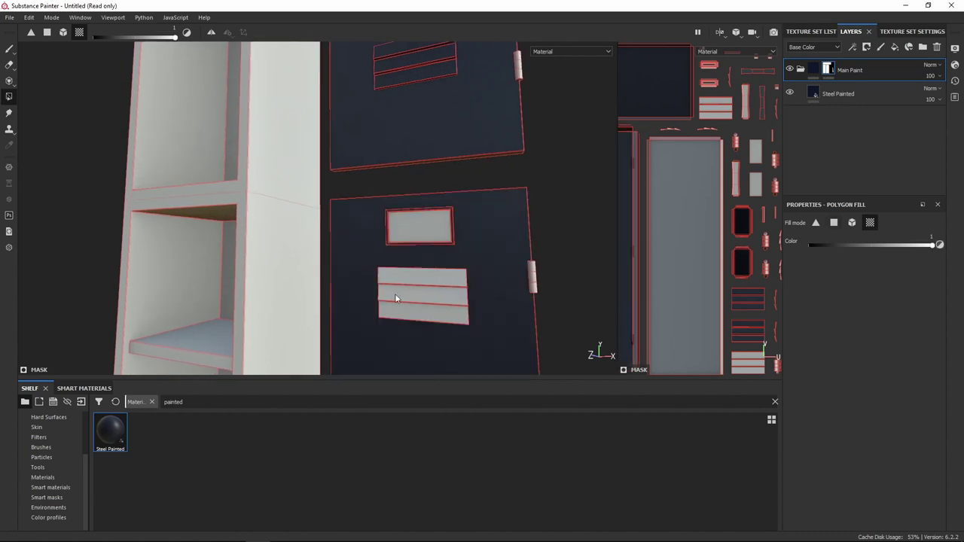
left_click(421, 294)
left_click_drag(548, 253, 455, 283, "alt")
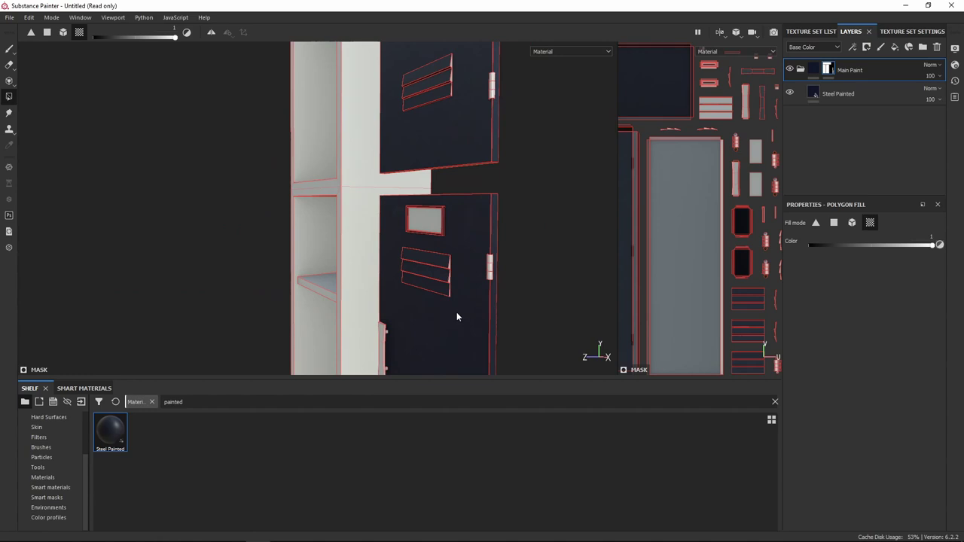
right_click_drag(456, 314, 461, 232, "alt")
left_click_drag(485, 229, 504, 247, "alt")
left_click(852, 223)
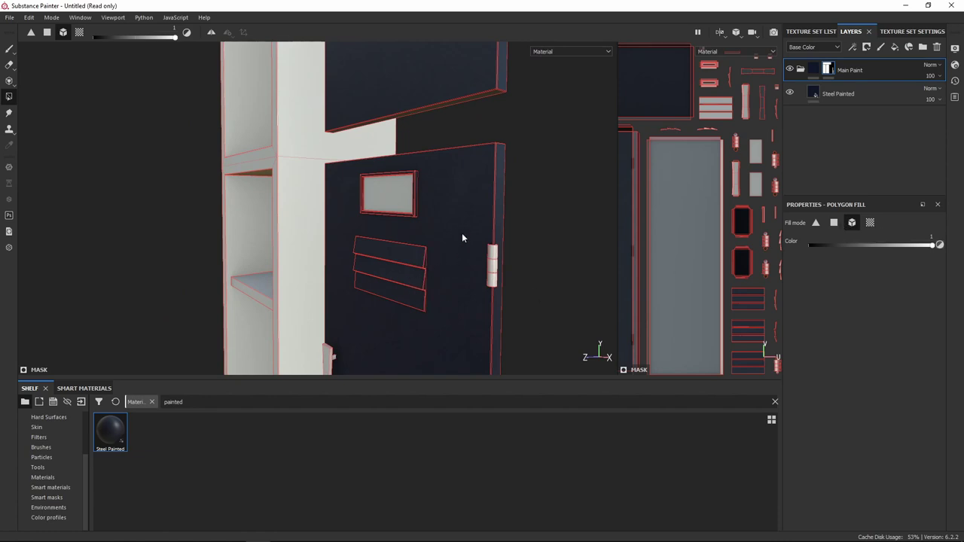
left_click_drag(477, 331, 435, 368, "alt")
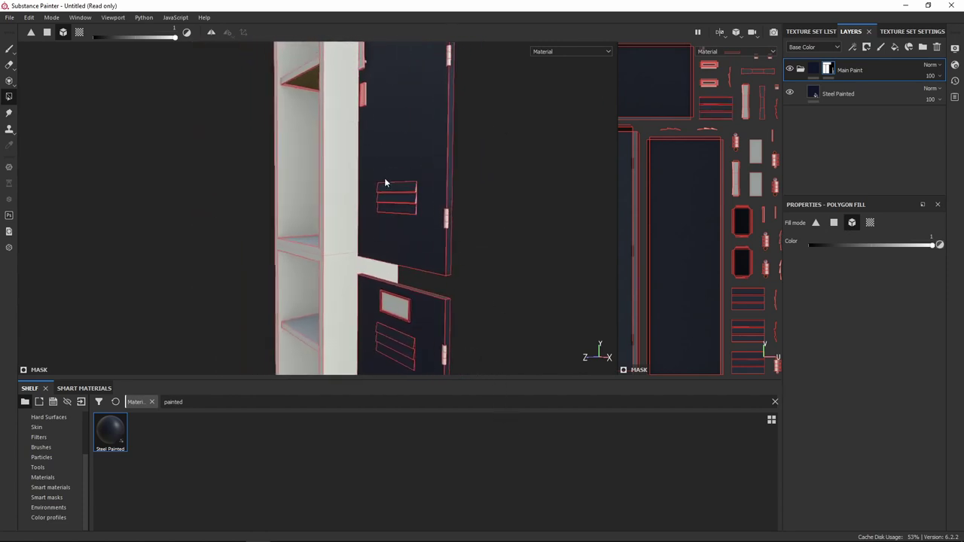
left_click_drag(420, 183, 549, 292, "alt")
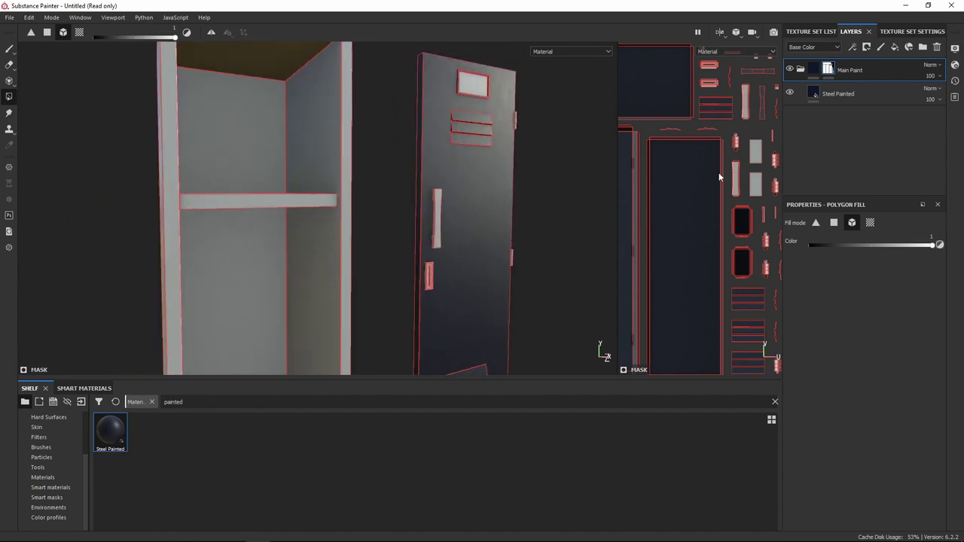
- Hide Steel Painted and add the Steel Rough material as a layer beneath it
left_click(789, 93)
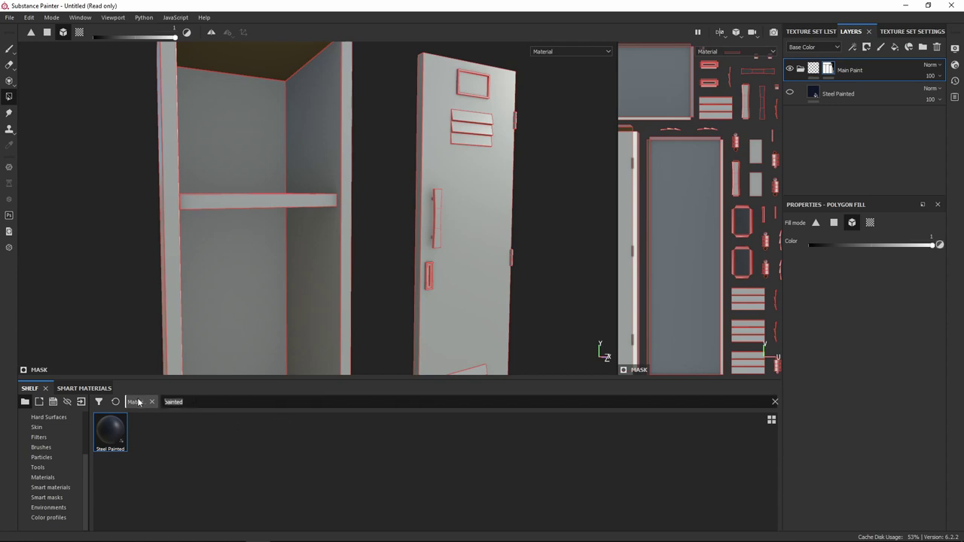
type("ste")
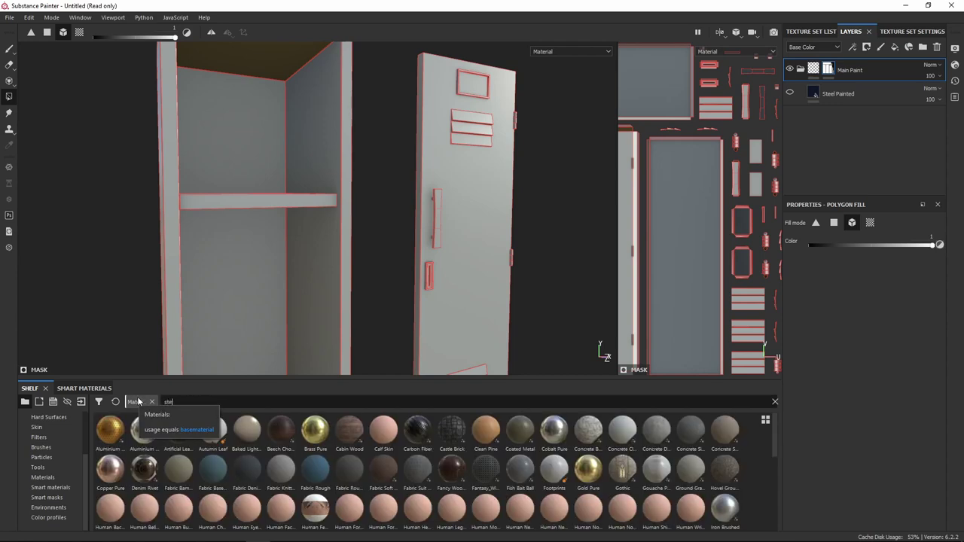
type("el")
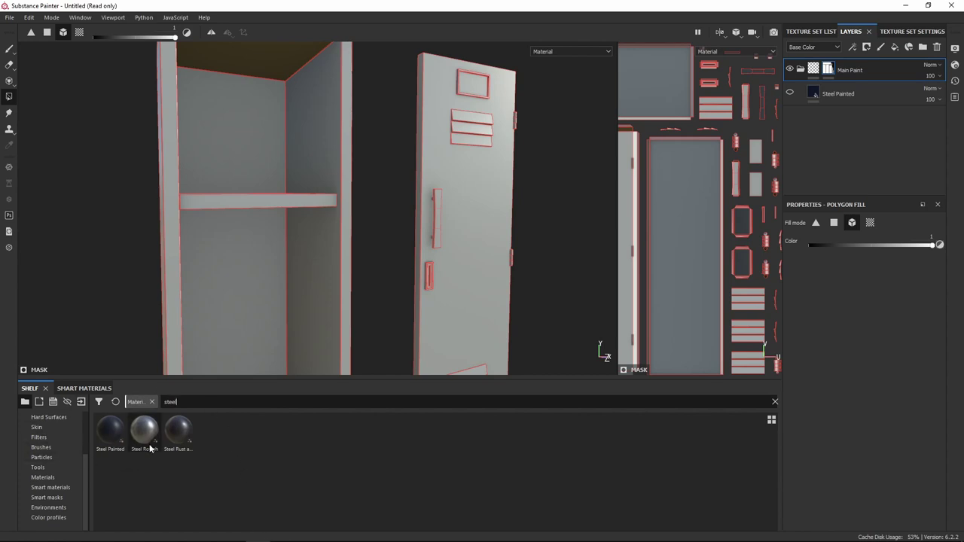
mouse_move(154, 452)
left_mouse_down()
mouse_move(159, 436)
mouse_move(791, 90)
mouse_move(827, 124)
mouse_move(836, 98)
left_mouse_up()
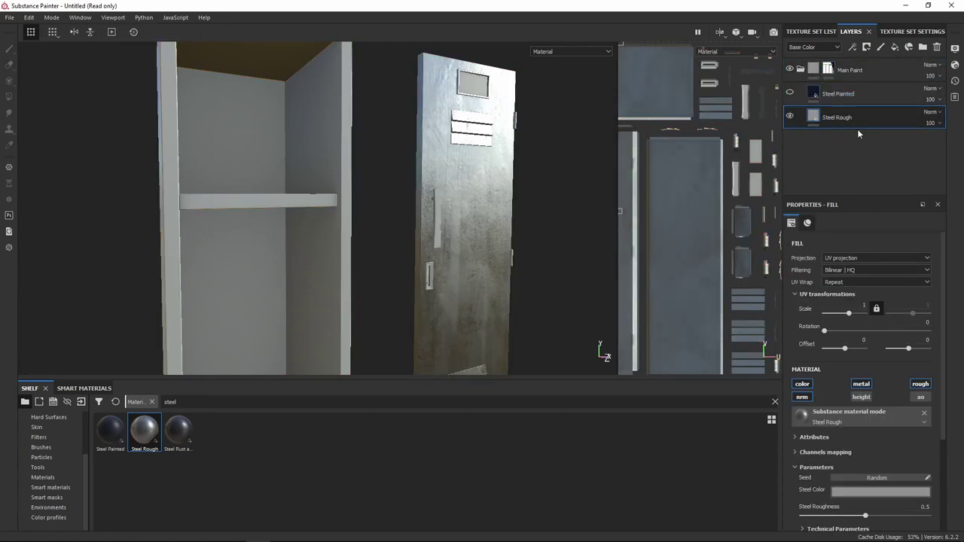
scroll(463, 191, "up", 3)
scroll(464, 183, "up", 3)
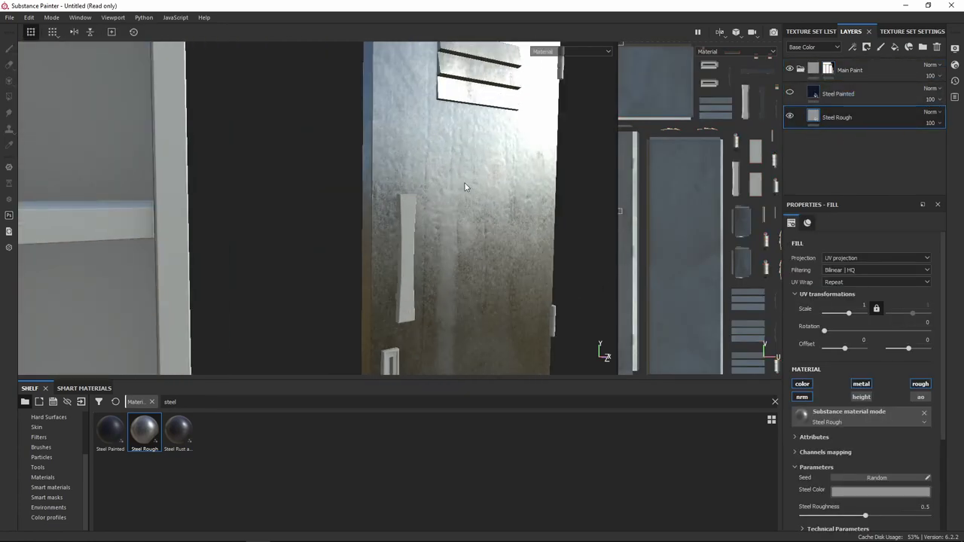
left_click_drag(465, 183, 470, 221, "alt")
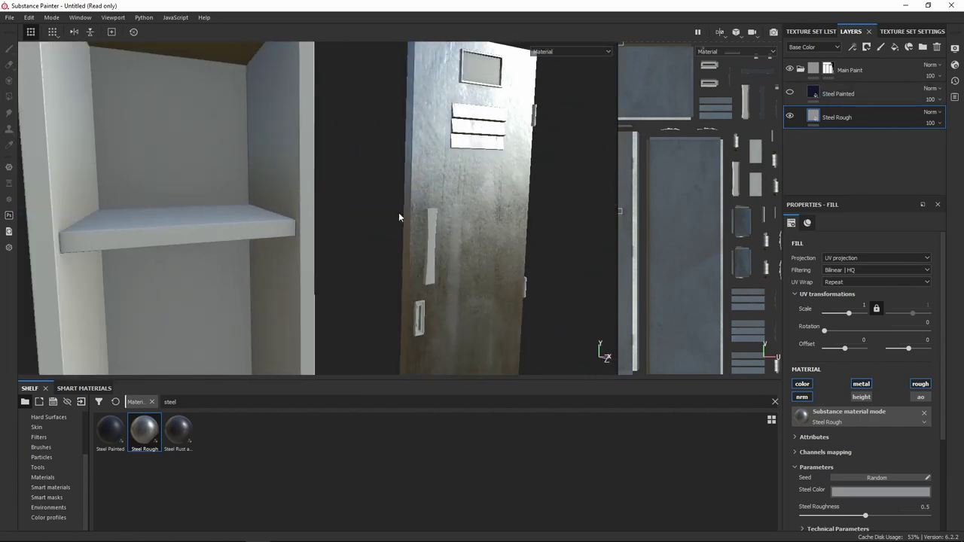
mouse_move(399, 217)
left_mouse_down("alt")
mouse_move(447, 248)
mouse_move(404, 296)
mouse_move(394, 263)
mouse_move(439, 234)
mouse_move(512, 219)
mouse_move(465, 280)
mouse_move(442, 279)
mouse_move(467, 264)
left_mouse_up("alt")
- Re-enable Steel Painted and apply the Edge Rust smart mask to that layer
left_click(838, 93)
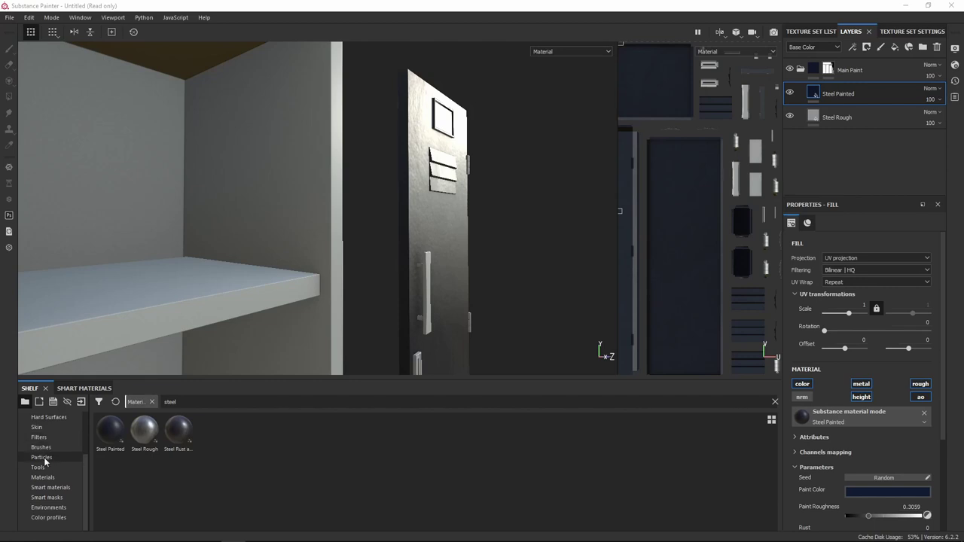
scroll(52, 488, "up", 2)
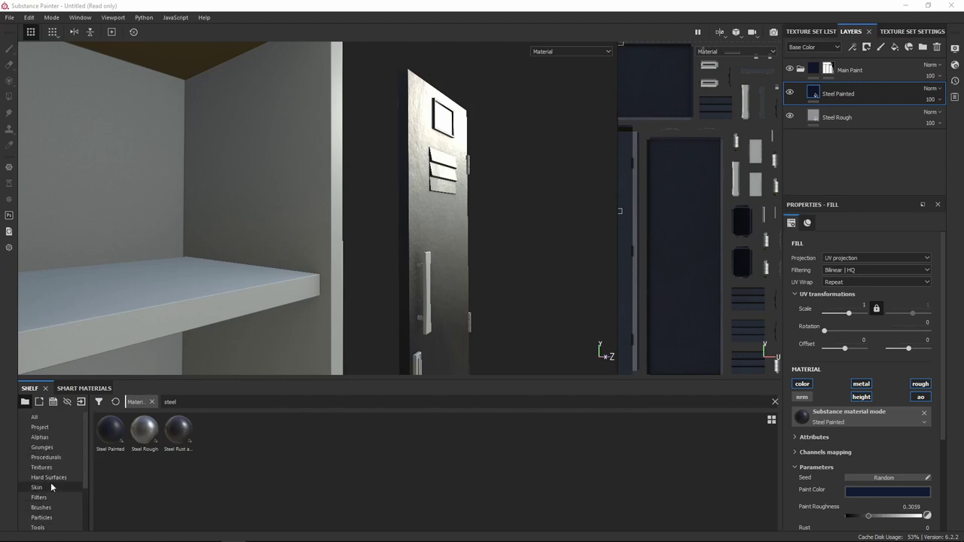
scroll(52, 487, "down", 2)
left_click(46, 498)
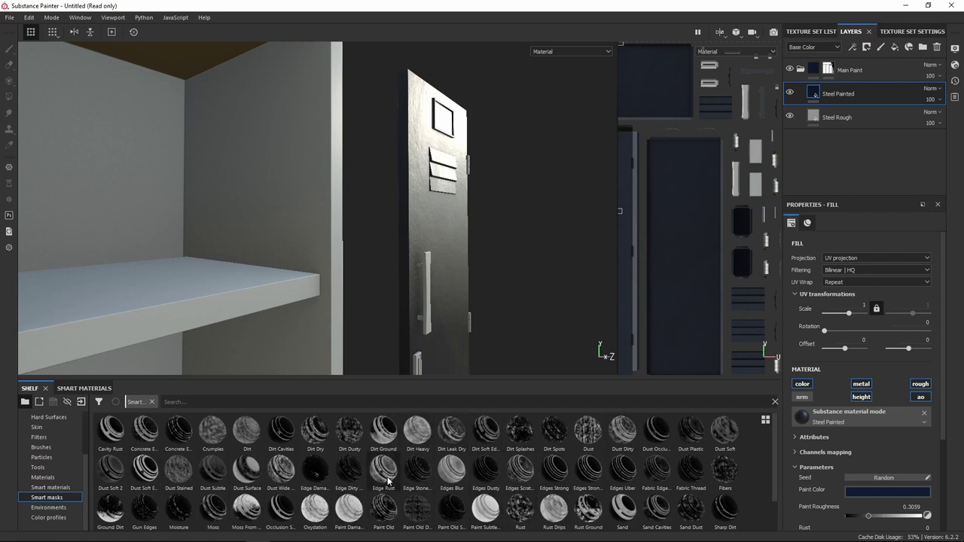
mouse_move(387, 479)
left_mouse_down()
mouse_move(750, 333)
mouse_move(800, 84)
mouse_move(855, 98)
mouse_move(832, 94)
left_mouse_up()
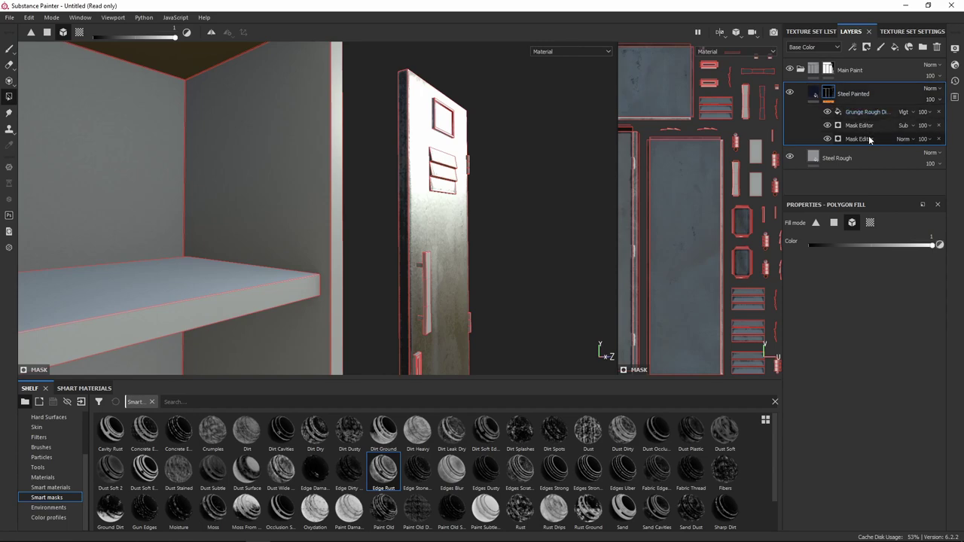
- Set the lower Mask Editor's Global Invert to True so dark paint covers the door
left_click_drag(512, 190, 392, 212, "alt")
scroll(368, 189, "up", 5)
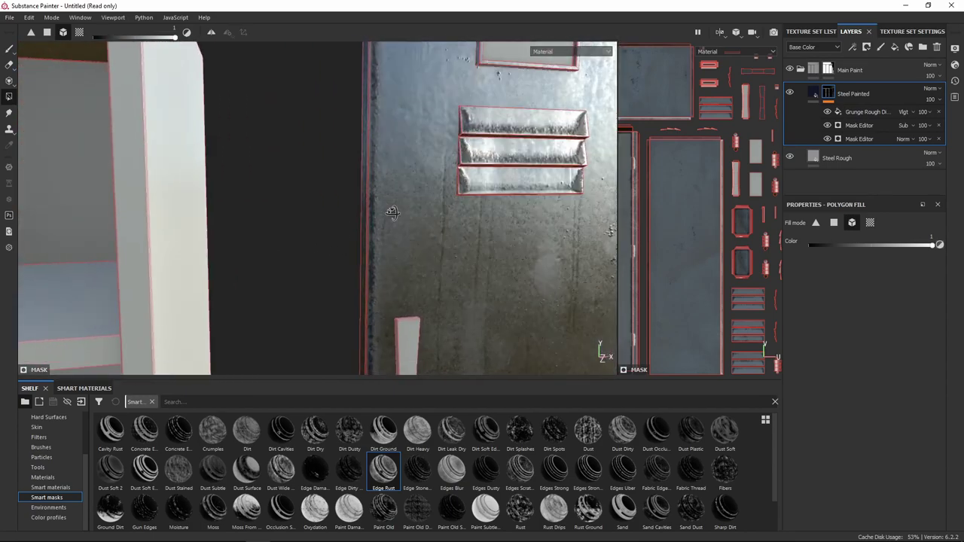
left_click(871, 135)
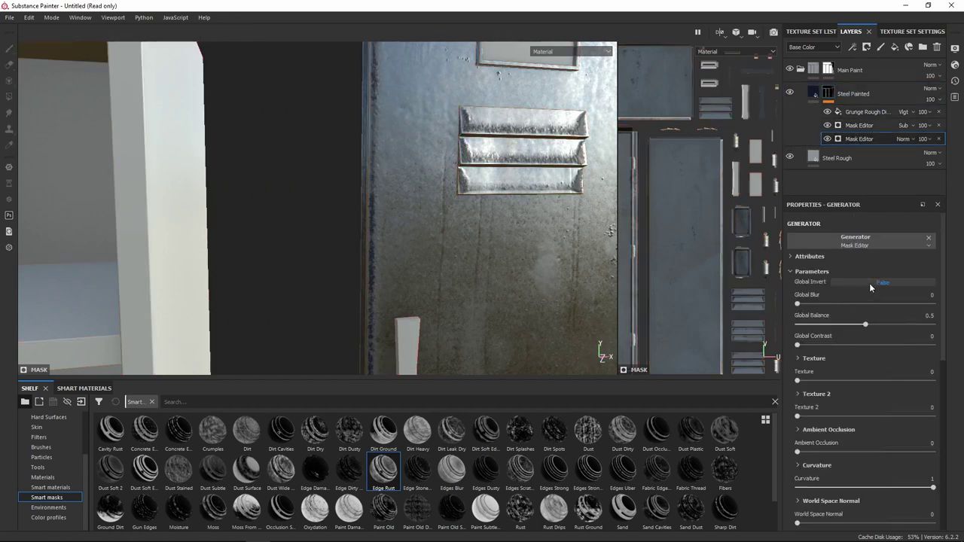
left_click(870, 282)
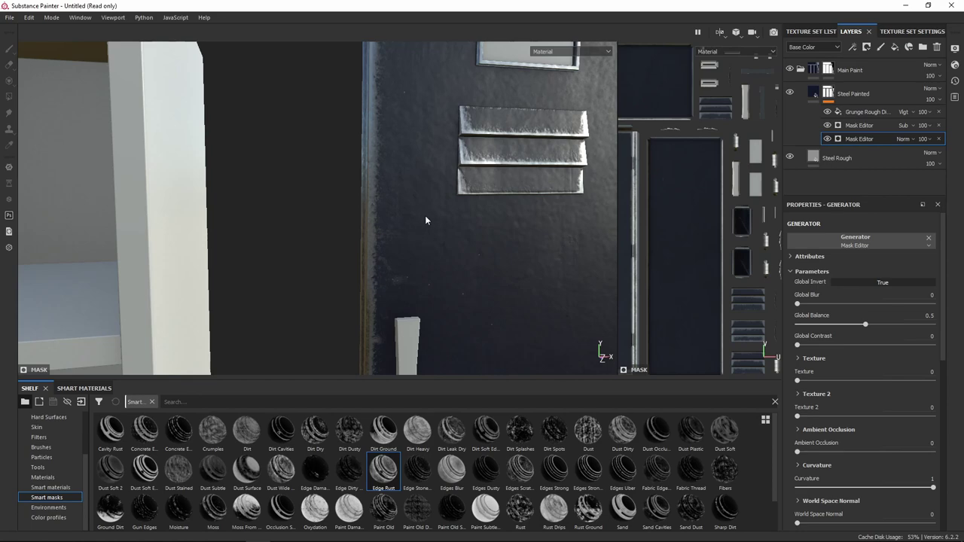
left_click_drag(426, 219, 426, 188, "alt")
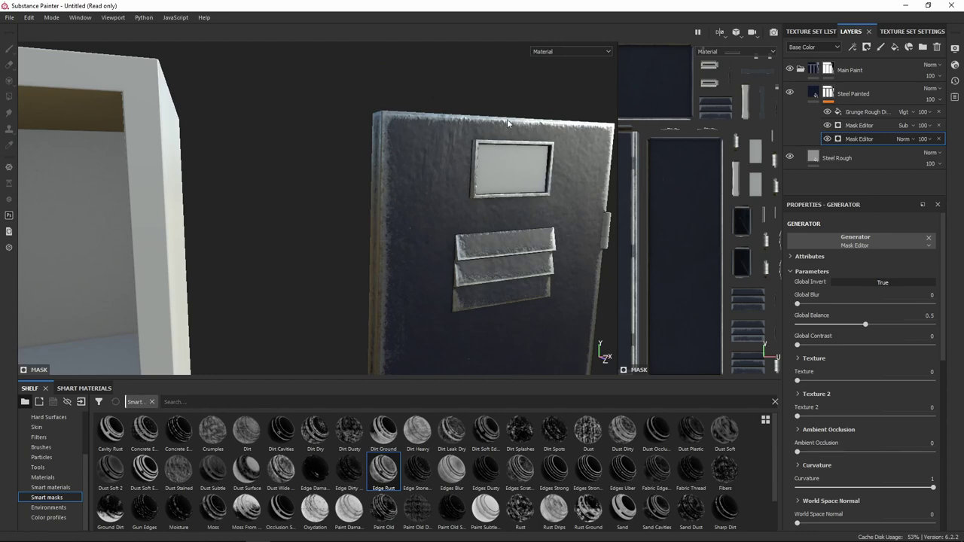
mouse_move(493, 306)
left_mouse_down("alt")
mouse_move(456, 237)
mouse_move(457, 276)
mouse_move(477, 265)
mouse_move(495, 302)
mouse_move(486, 299)
left_mouse_up("alt")
- Tweak Grunge Rough Dirty balance and the Mask Editors' Global Balance, ending at 0.51
left_click(867, 112)
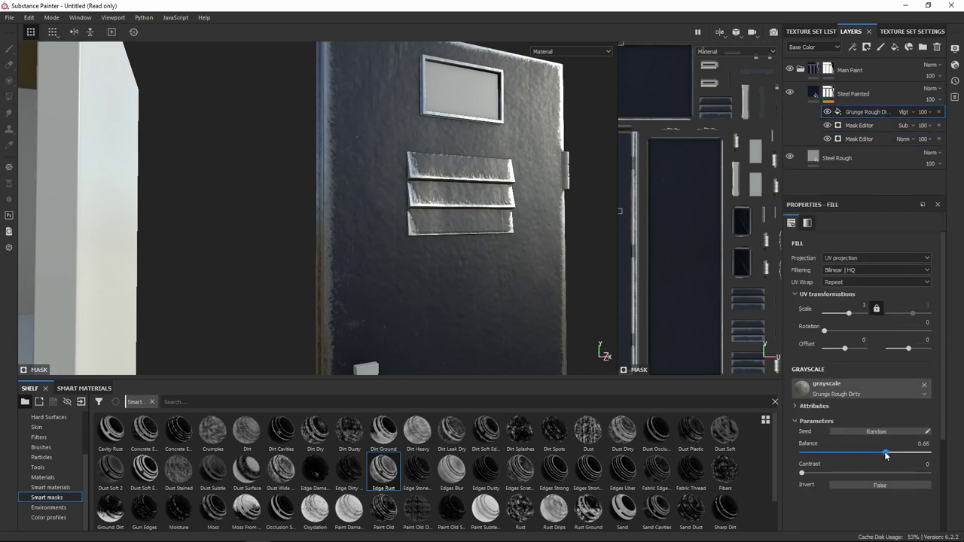
mouse_move(886, 454)
left_mouse_down()
mouse_move(878, 452)
mouse_move(891, 450)
left_mouse_up()
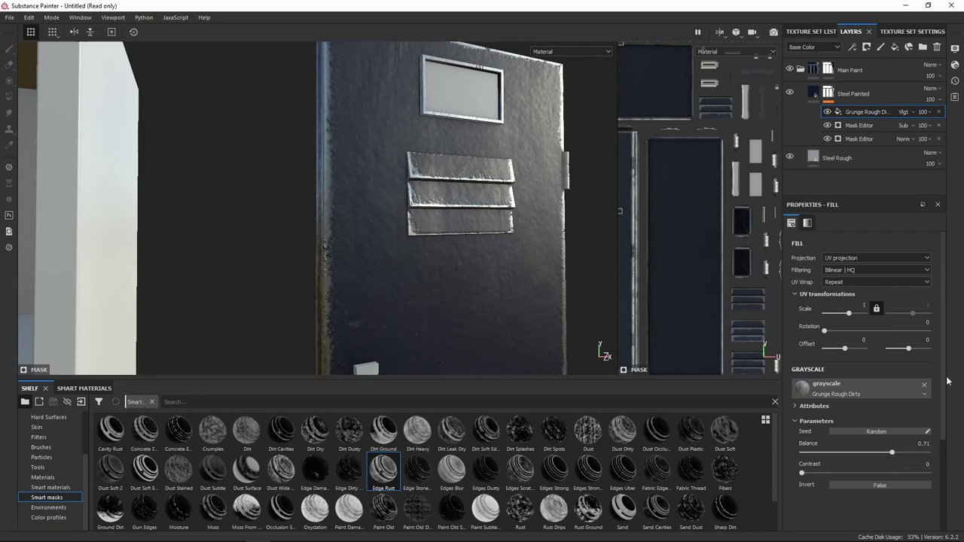
left_click(863, 130)
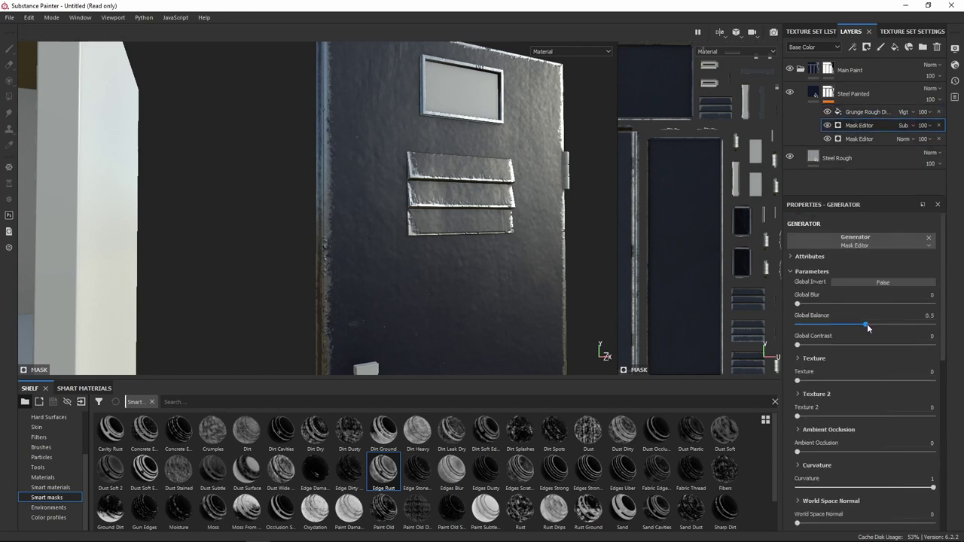
mouse_move(867, 324)
left_mouse_down()
mouse_move(937, 325)
mouse_move(835, 332)
mouse_move(855, 332)
mouse_move(844, 332)
left_mouse_up()
left_click(862, 141)
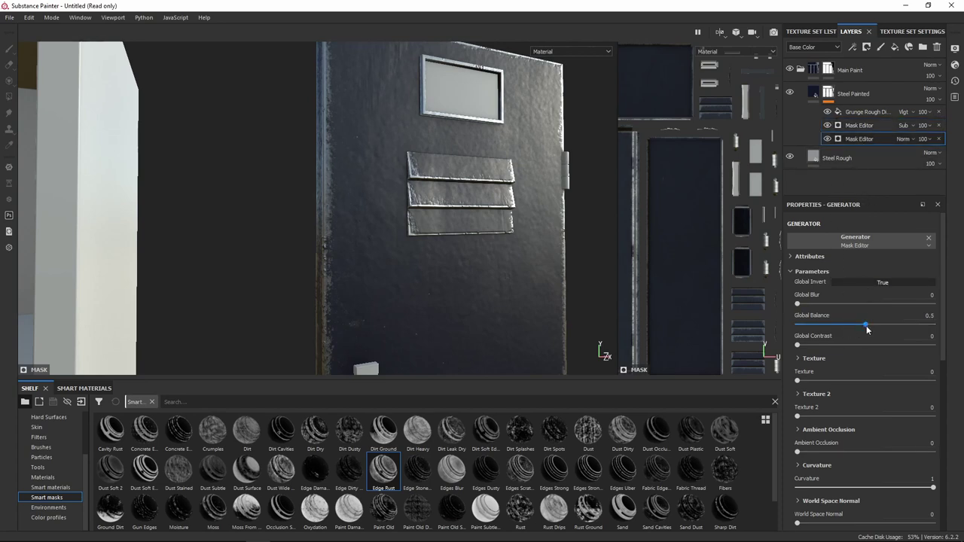
mouse_move(867, 329)
left_mouse_down()
mouse_move(846, 328)
mouse_move(867, 327)
left_mouse_up()
left_click_drag(503, 253, 343, 157, "alt")
left_click_drag(396, 283, 398, 238, "alt")
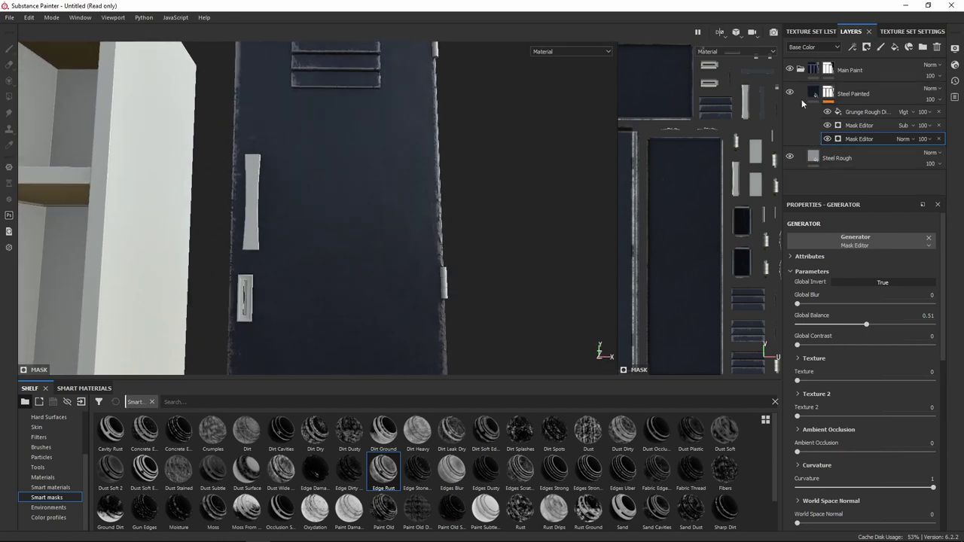
- Raise the Steel Painted Rust parameter, then settle it at 0.4
left_click(813, 96)
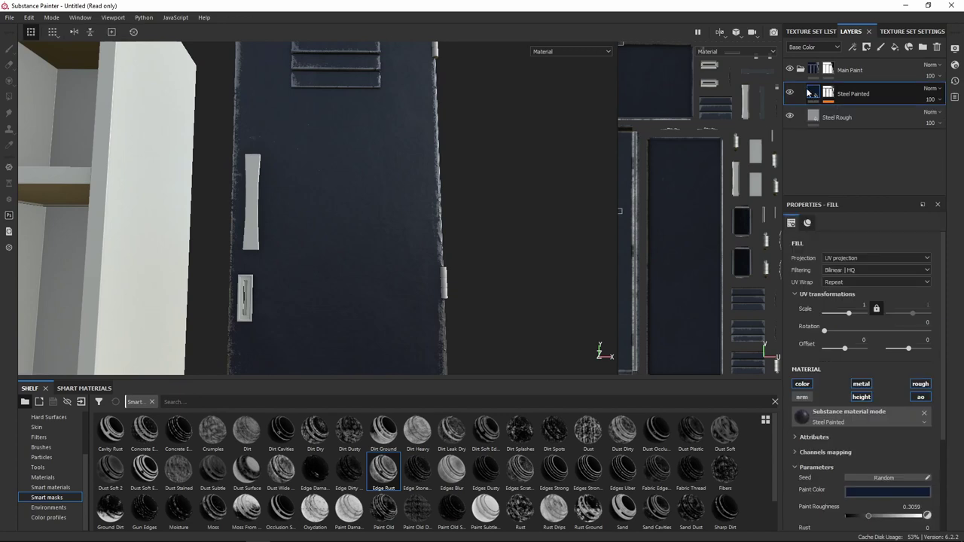
scroll(828, 301, "down", 3)
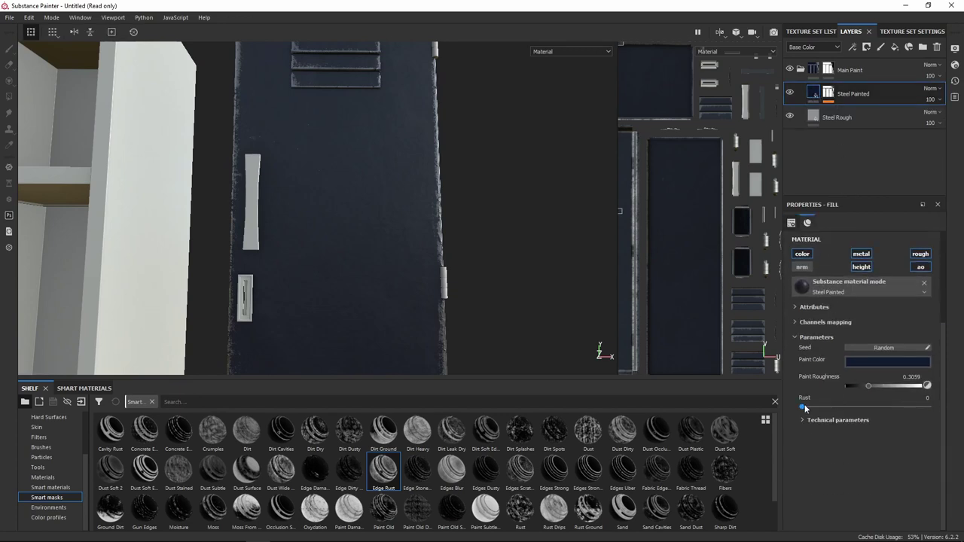
left_click_drag(803, 407, 808, 407)
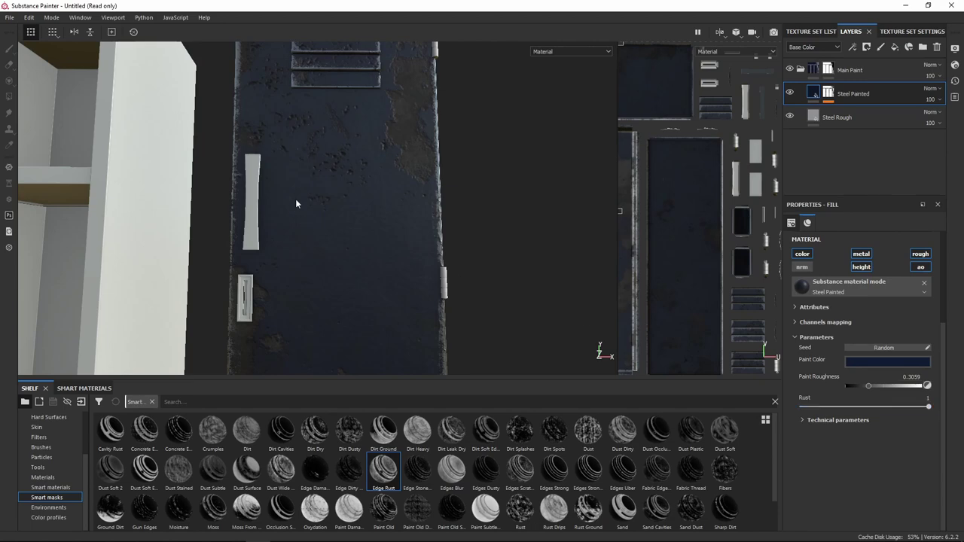
left_click_drag(357, 265, 360, 327, "alt")
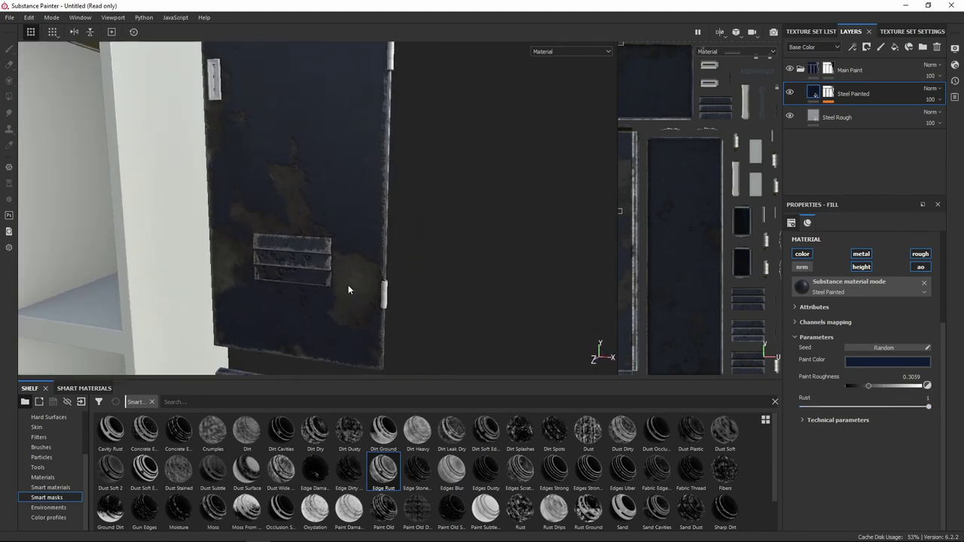
left_click_drag(348, 285, 342, 300, "alt")
scroll(342, 301, "down", 6)
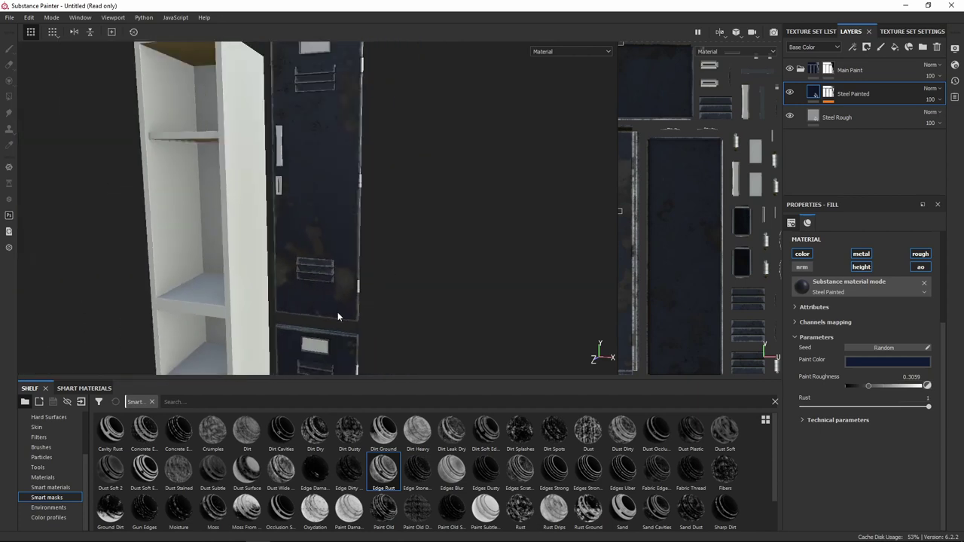
middle_click_drag(337, 312, 369, 234, "alt")
left_click_drag(369, 235, 445, 221, "alt")
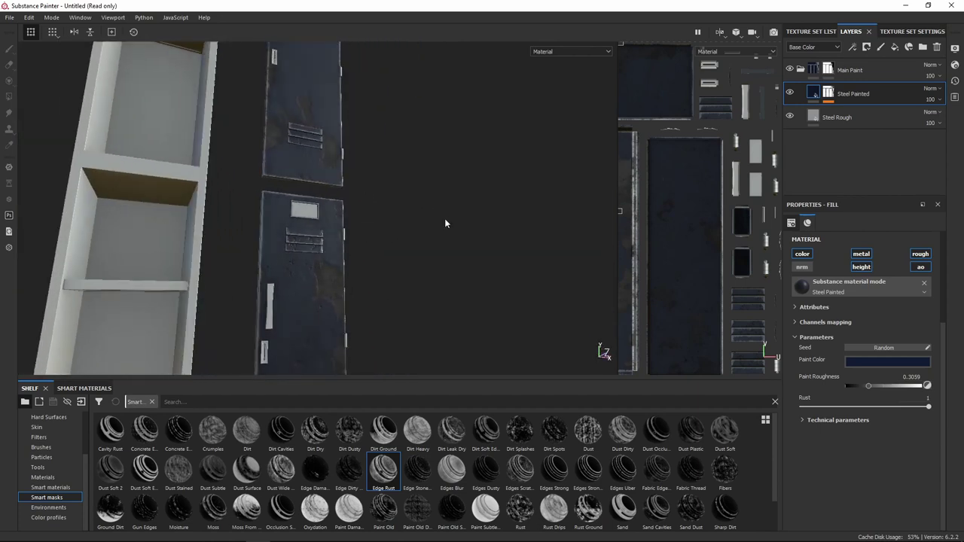
left_click_drag(917, 410, 852, 407)
left_click_drag(602, 351, 454, 189, "alt")
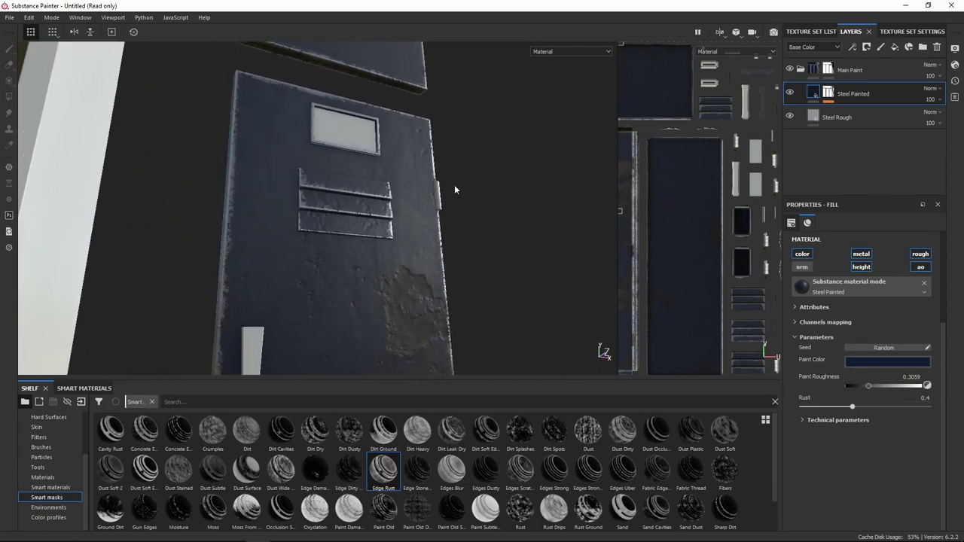
- Change the Paint Color from navy to dark green (RGB 0.061, 0.200, 0.068)
left_click(892, 363)
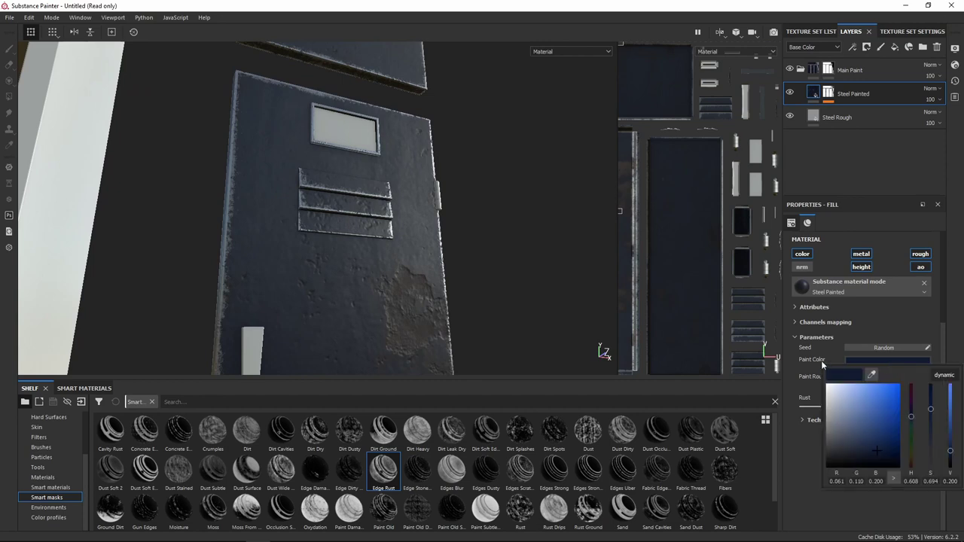
left_click_drag(913, 421, 917, 440)
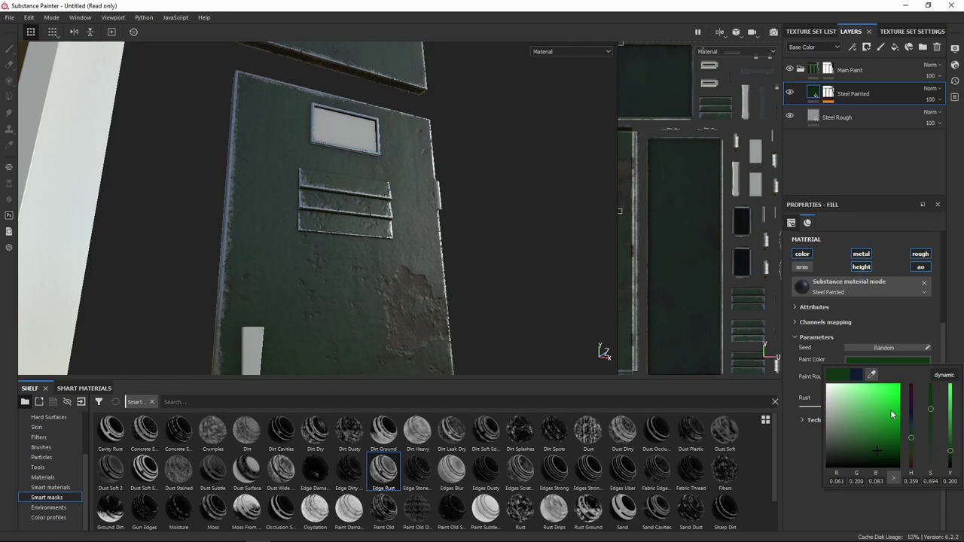
- Set the hue of the Steel Painted paint colour to 0.39
left_click(915, 483)
type("395")
left_click(813, 476)
- Orbit and reframe around the locker to review the new green paint
scroll(467, 324, "down", 5)
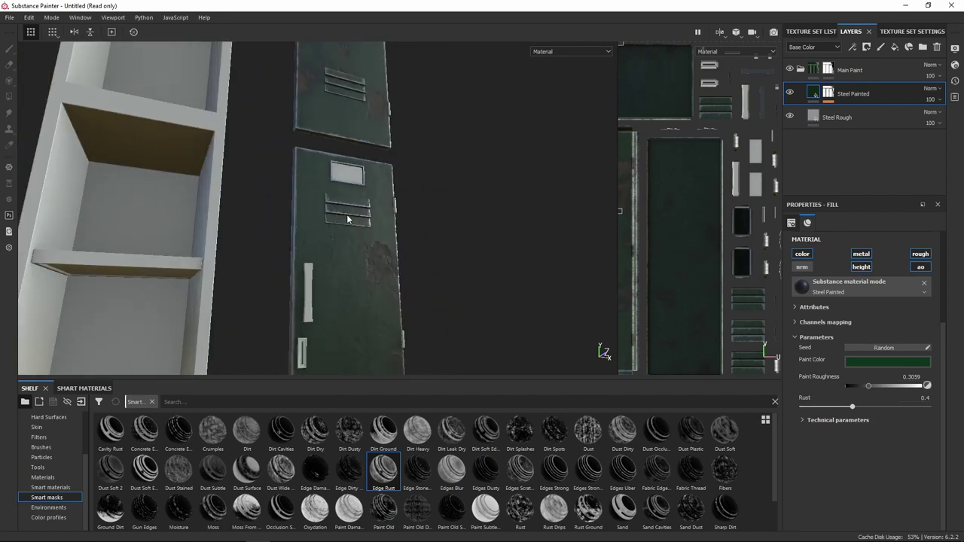
left_click_drag(350, 225, 310, 231, "alt")
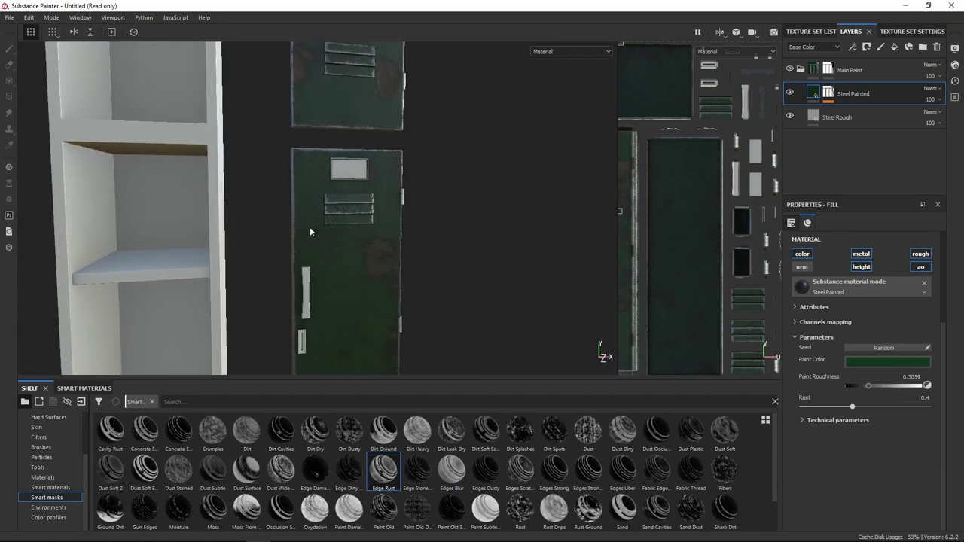
key("f")
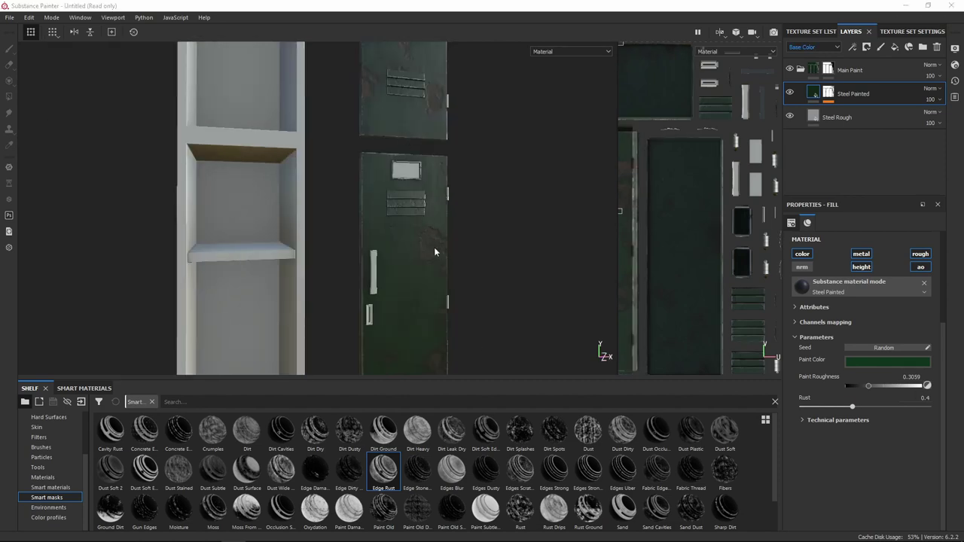
left_click_drag(434, 251, 472, 224, "alt")
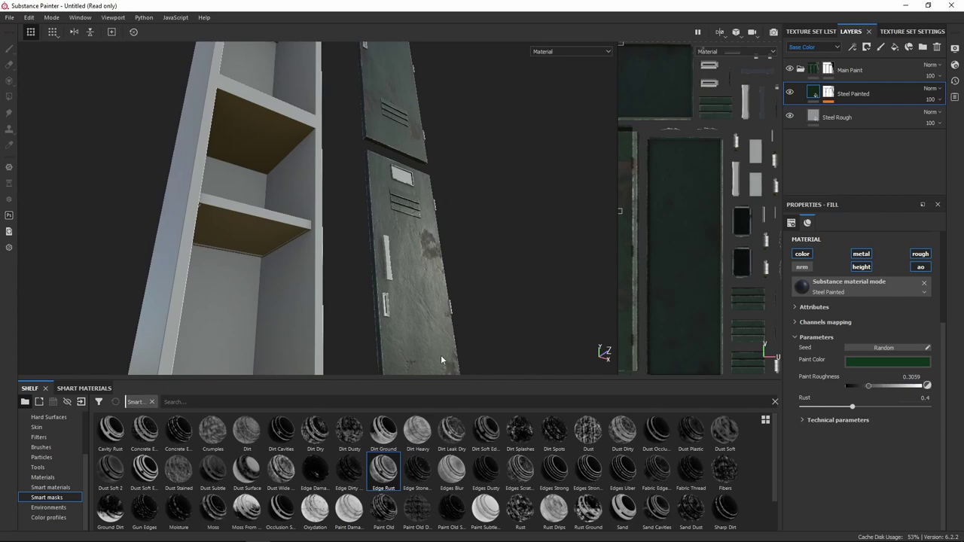
left_click_drag(473, 181, 360, 181, "alt")
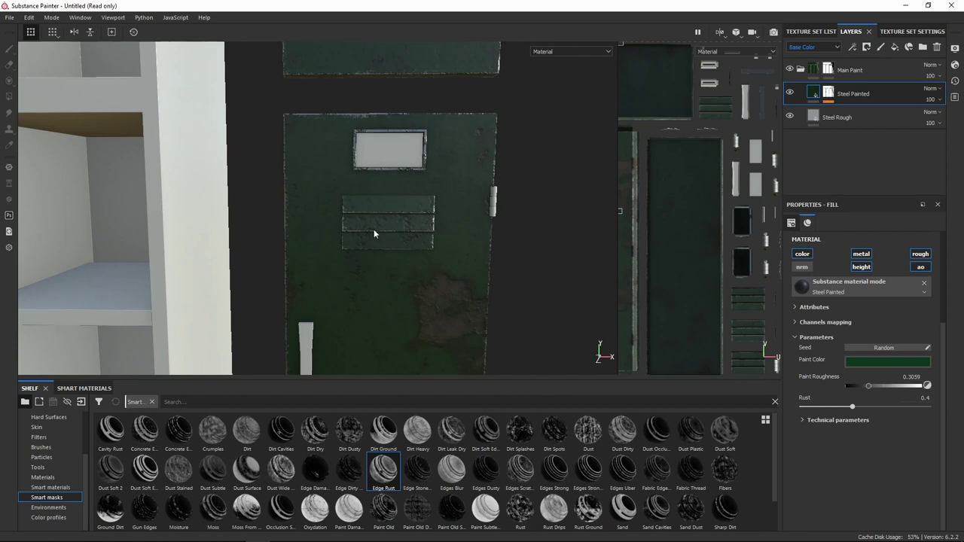
middle_click_drag(442, 115, 464, 249)
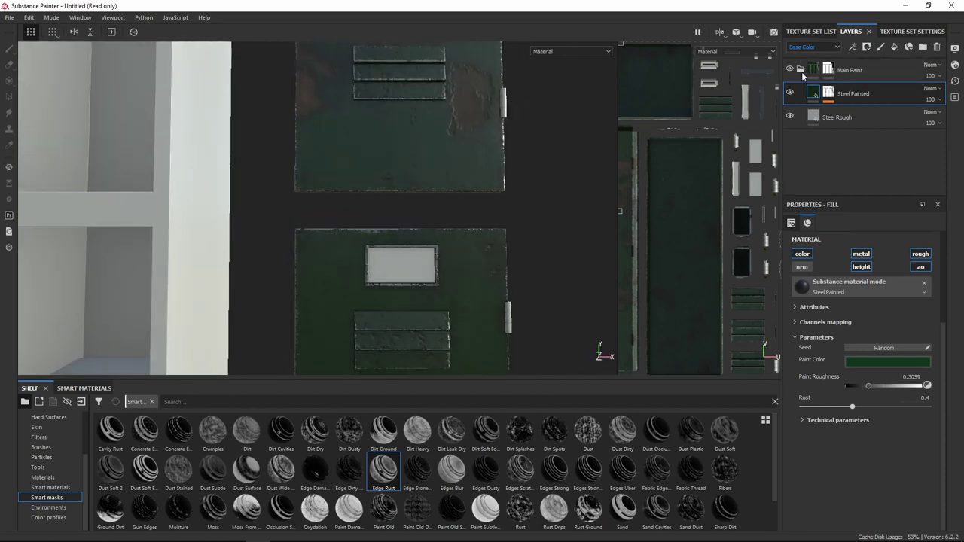
- Create a folder named Fixtures above the collapsed Main Paint folder and show shelf Materials
left_click(800, 69)
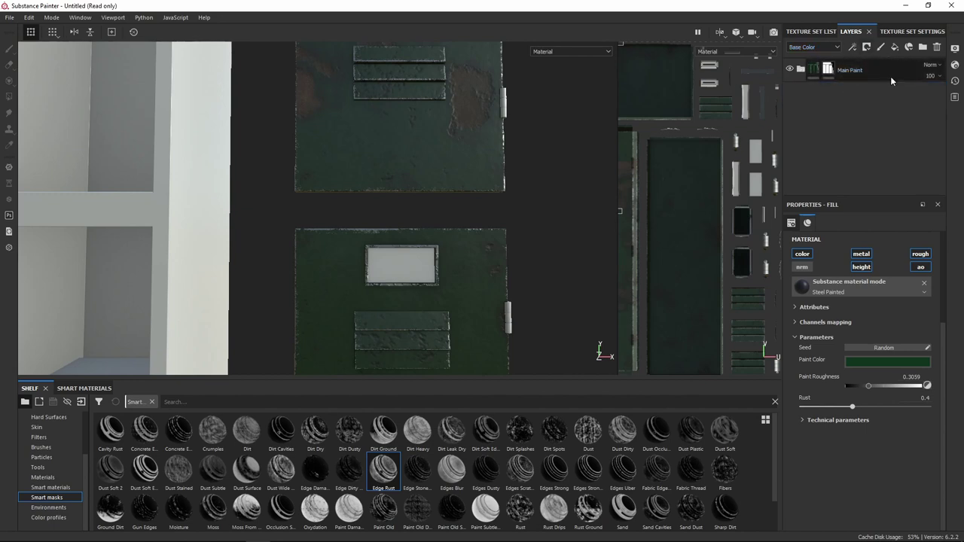
left_click(923, 47)
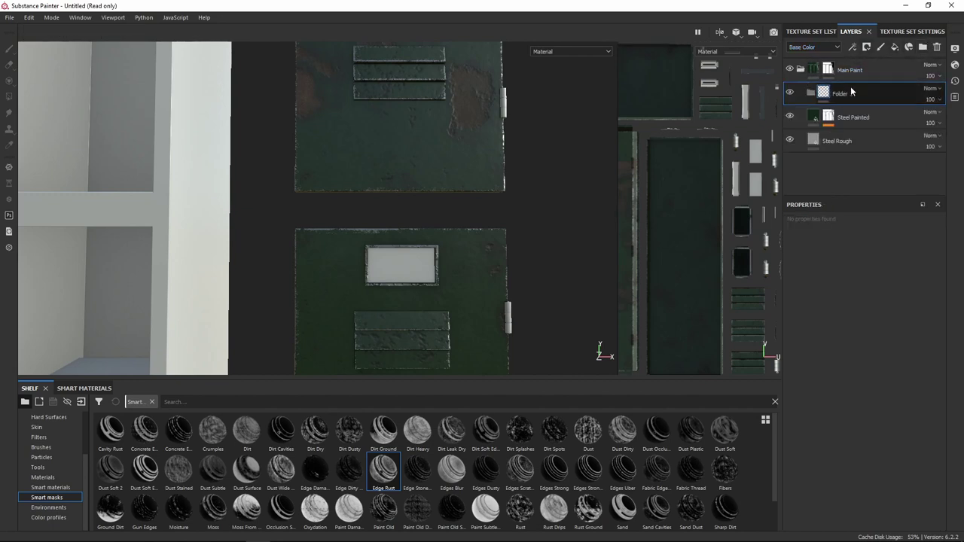
left_click_drag(842, 94, 834, 68)
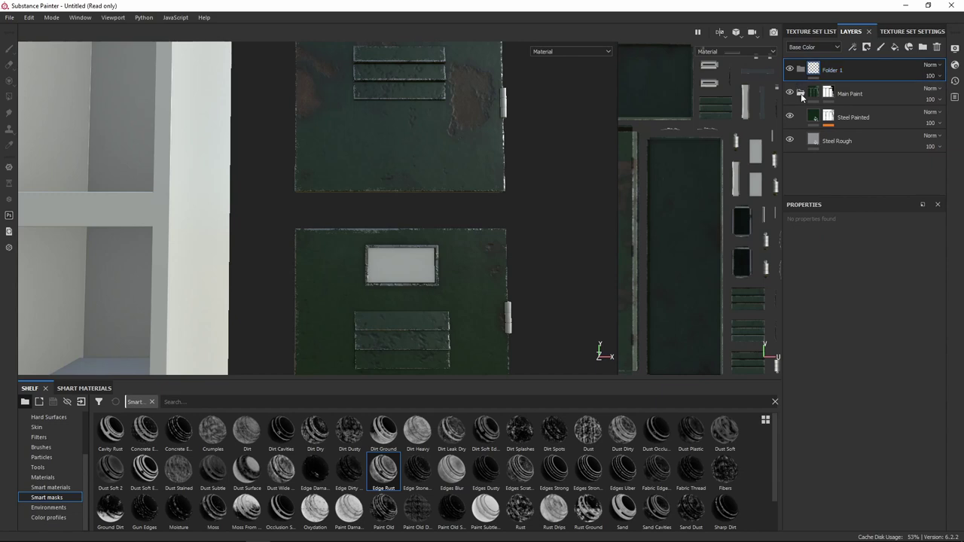
left_click(801, 94)
double_click(836, 71)
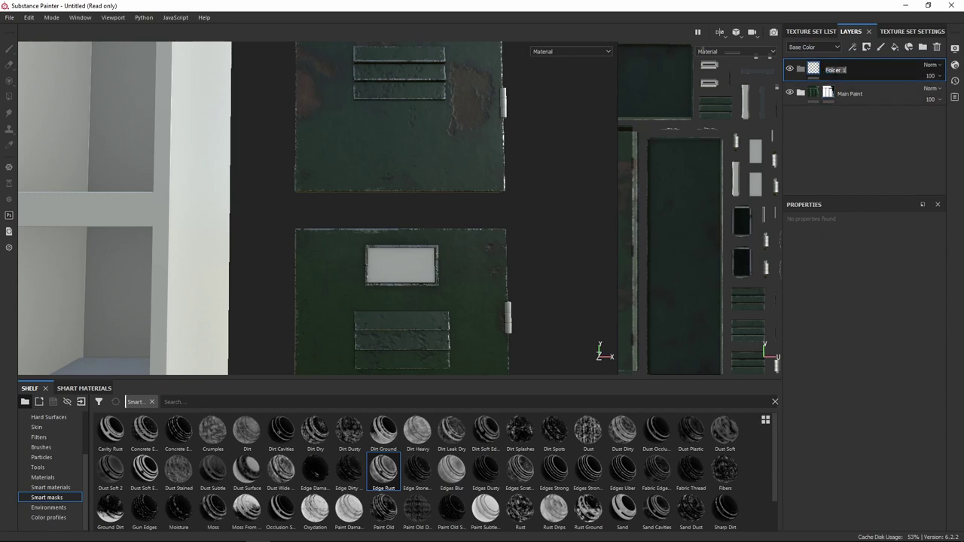
type("Fixtures")
key("Return")
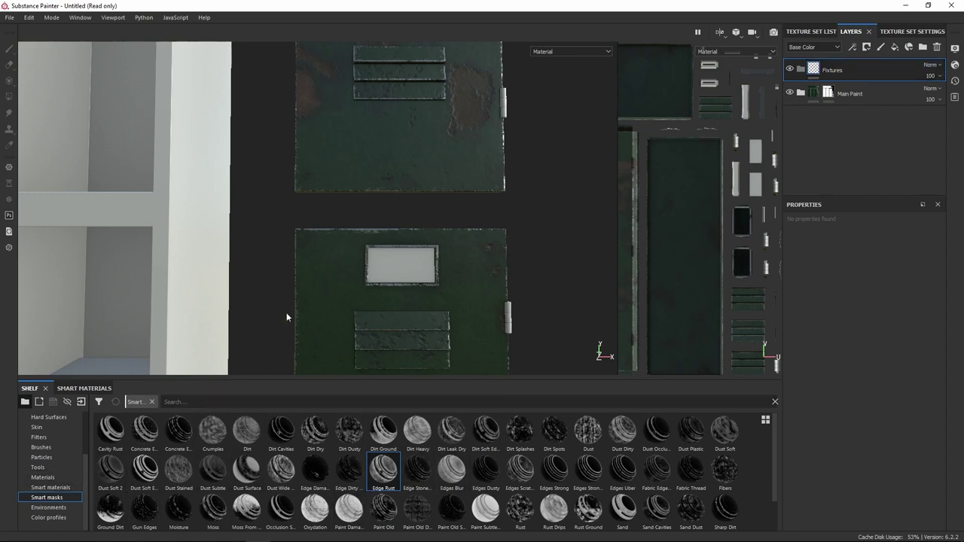
left_click(44, 477)
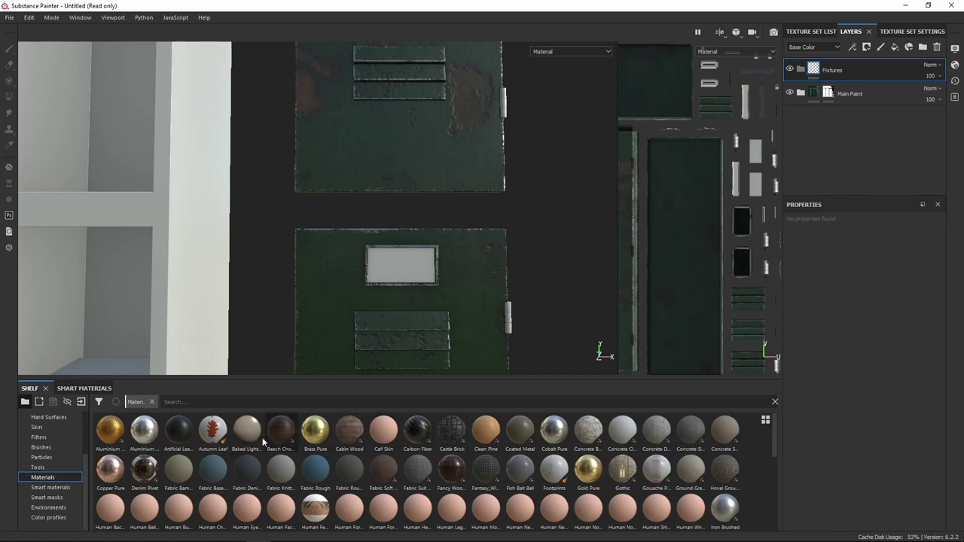
- Add Fabric Bamboo as a fill layer with a black mask and UV-island polygon fill
left_click_drag(176, 473, 844, 72)
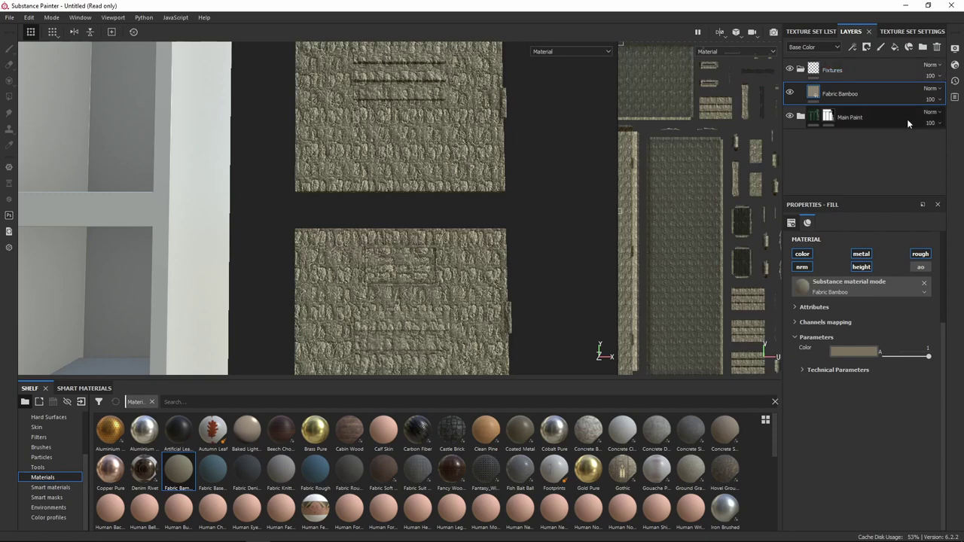
right_click(849, 102)
key("Escape")
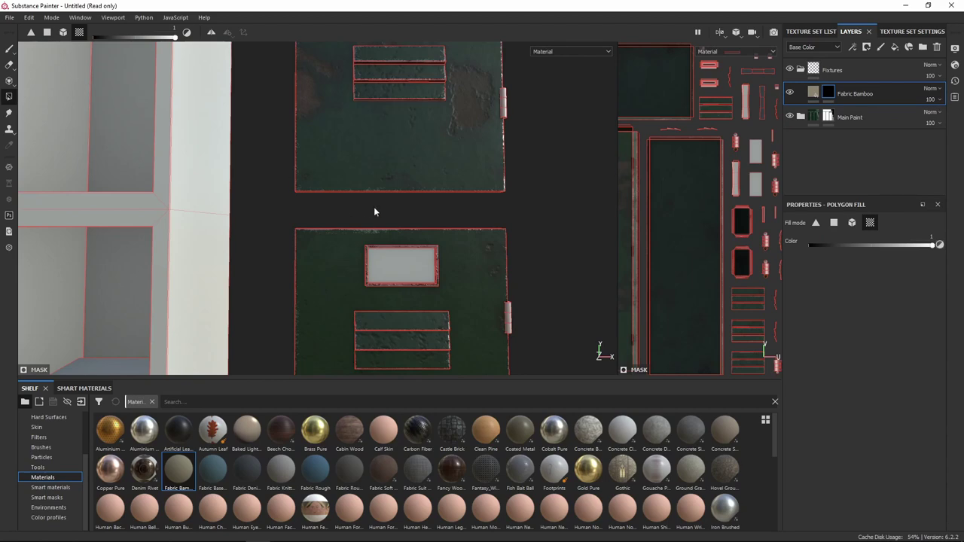
left_click_drag(374, 211, 487, 219, "alt")
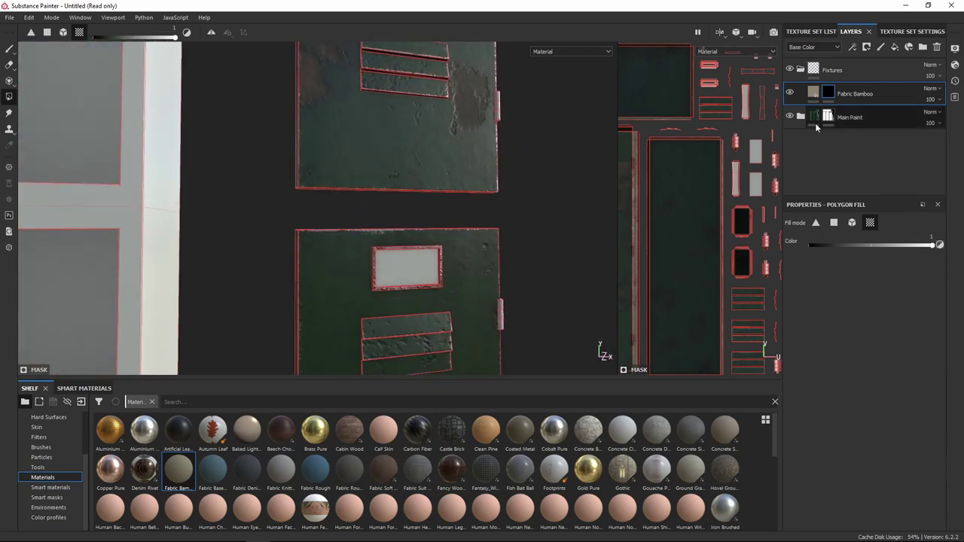
left_click(871, 224)
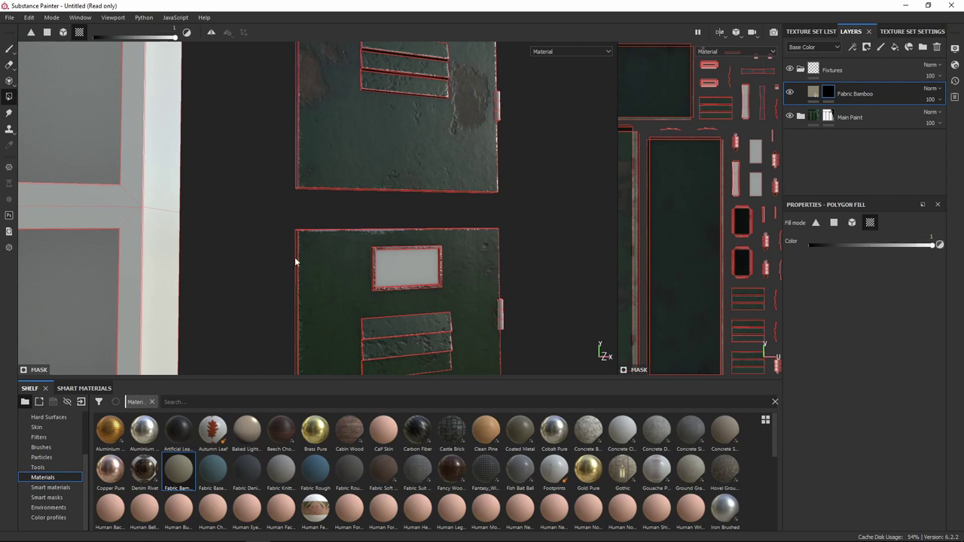
- Reveal the Fabric Bamboo on the door's two small window panels
left_click(404, 265)
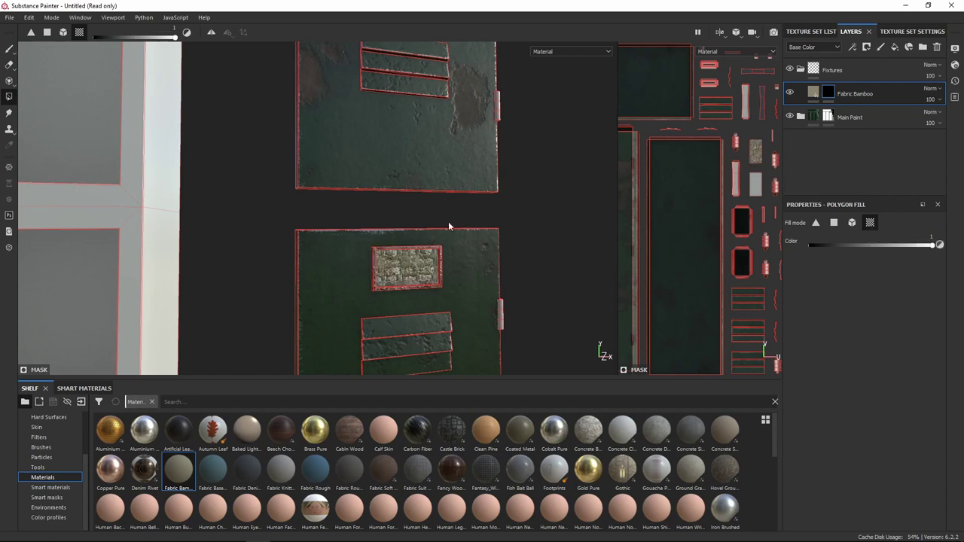
key("f")
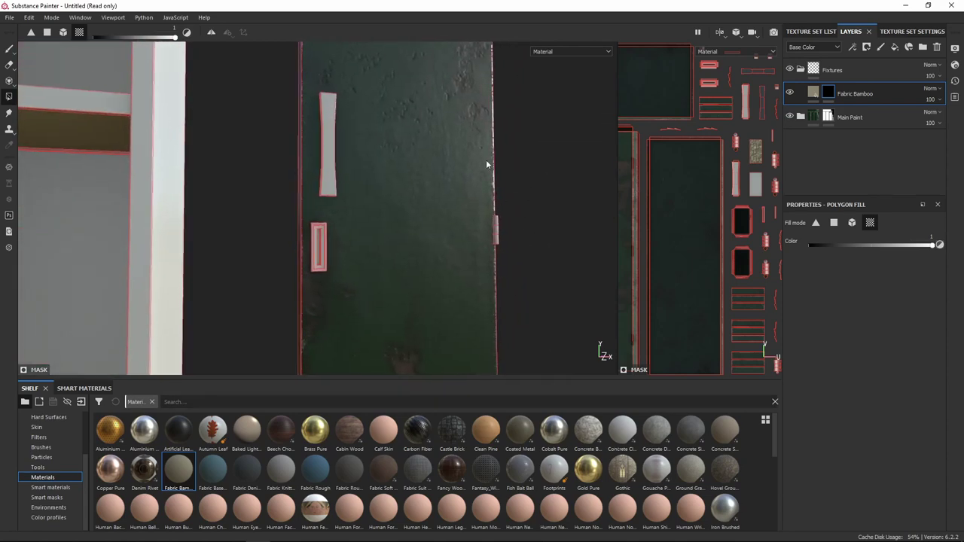
left_click_drag(488, 164, 483, 342, "alt")
left_click(422, 168)
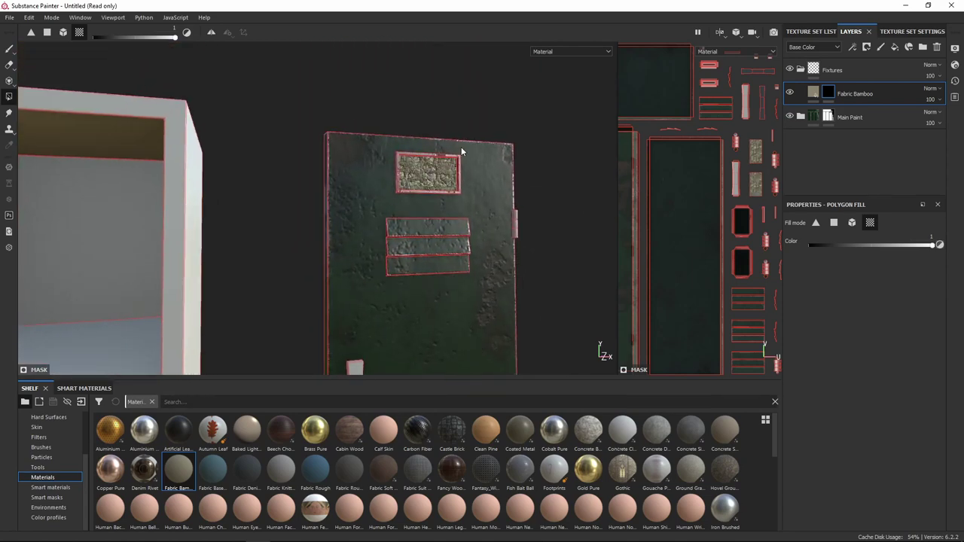
scroll(463, 141, "up", 3)
left_click_drag(463, 141, 479, 238, "alt")
left_click(814, 92)
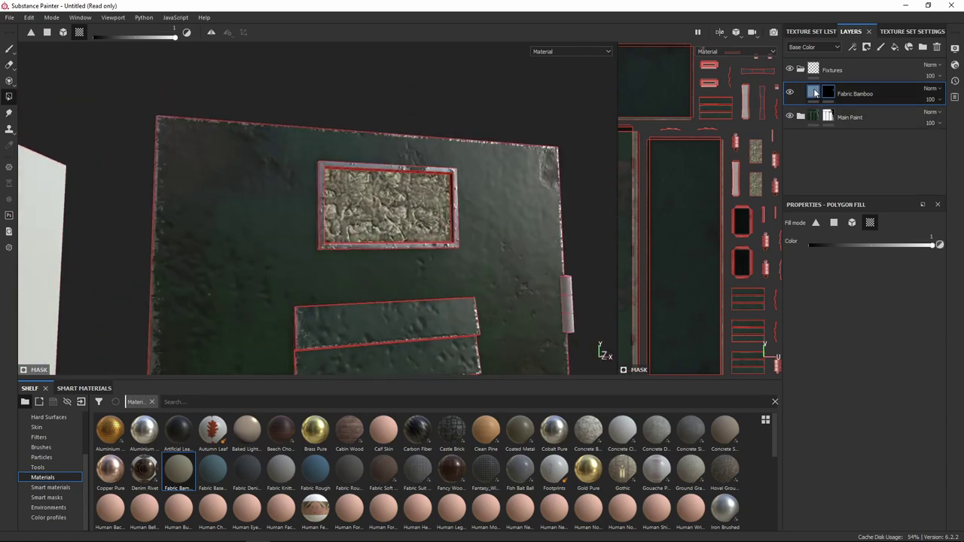
scroll(890, 339, "up", 2)
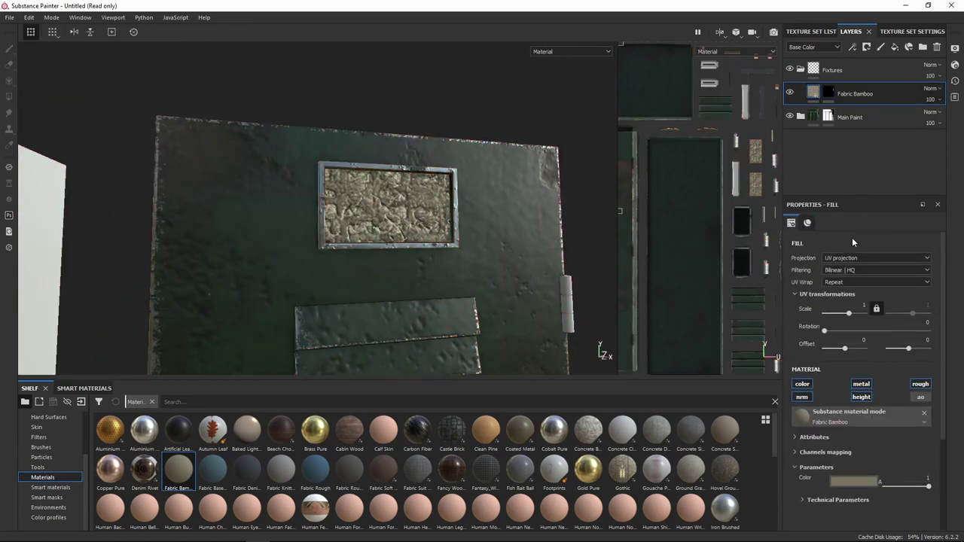
- Set the window fill's UV tiling scale to 50
left_click(862, 308)
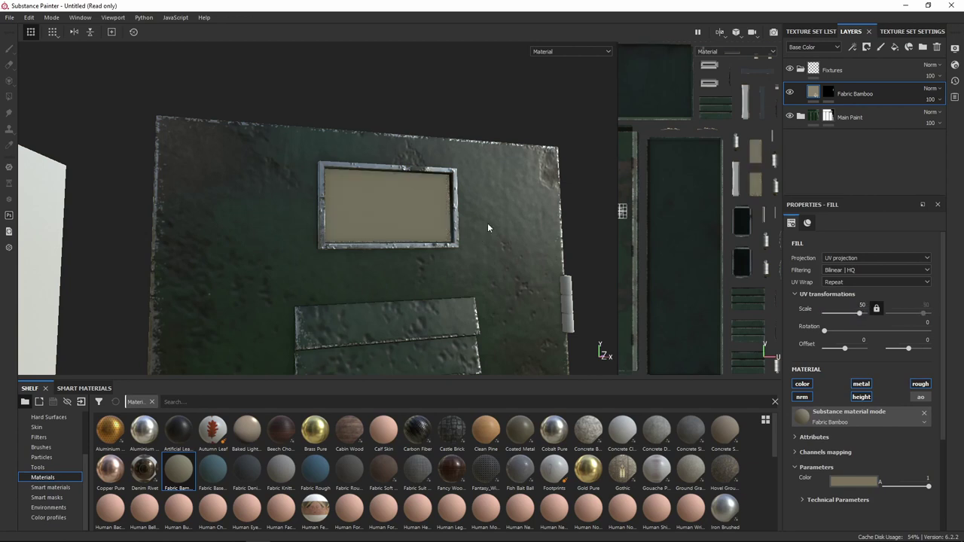
mouse_move(487, 223)
left_mouse_down("alt")
mouse_move(501, 219)
mouse_move(467, 210)
mouse_move(531, 195)
mouse_move(458, 222)
mouse_move(494, 222)
left_mouse_up("alt")
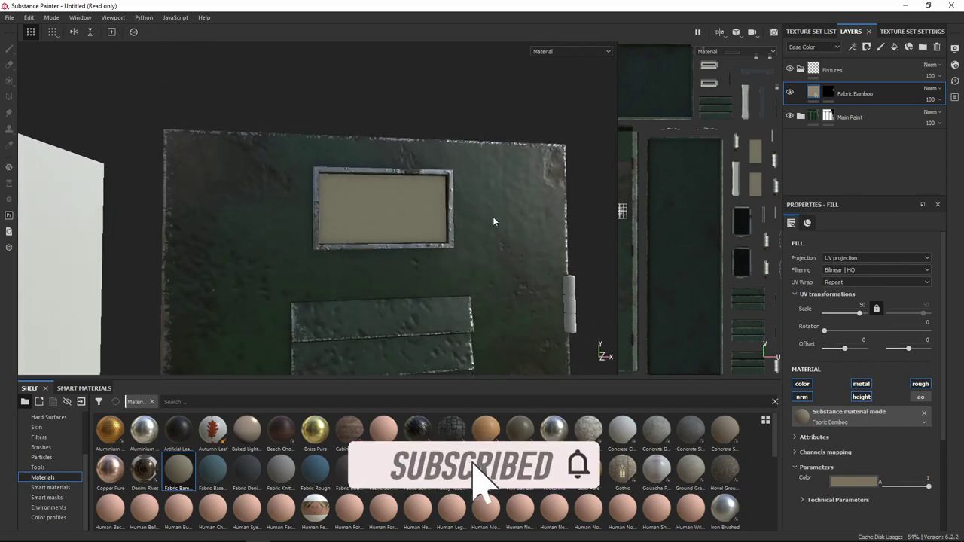
scroll(878, 376, "down", 3)
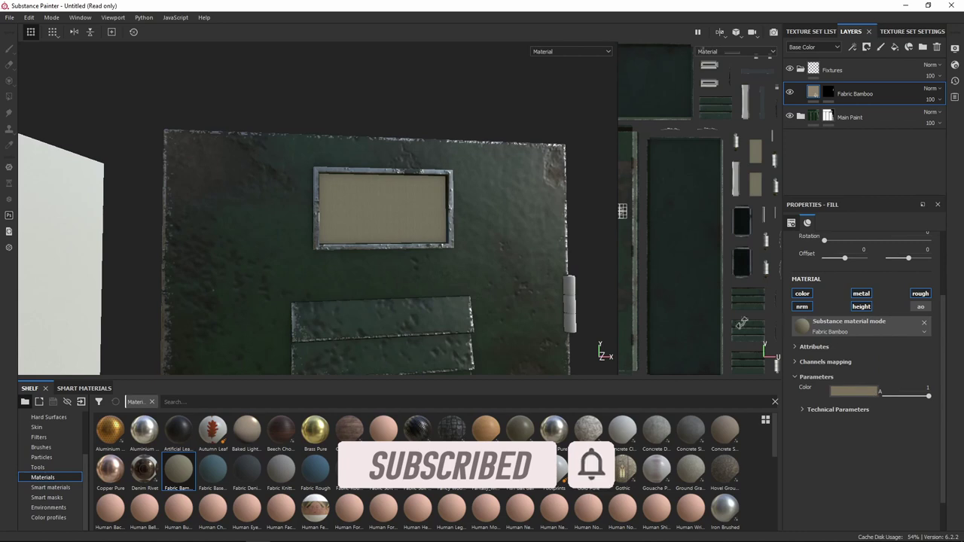
left_click_drag(467, 260, 443, 276, "alt")
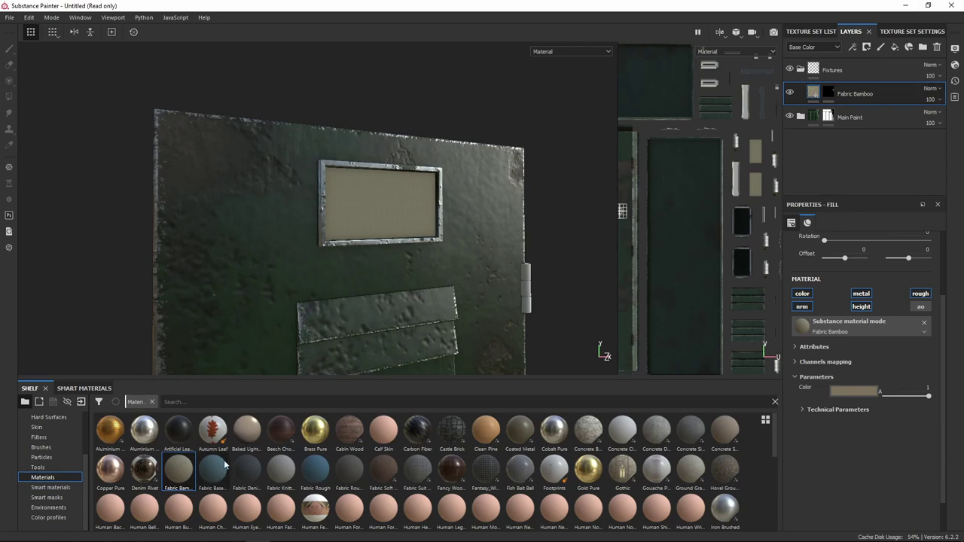
- Swap the window fill's material to Fabric Knitted Sweater
left_click_drag(318, 250, 348, 236, "alt")
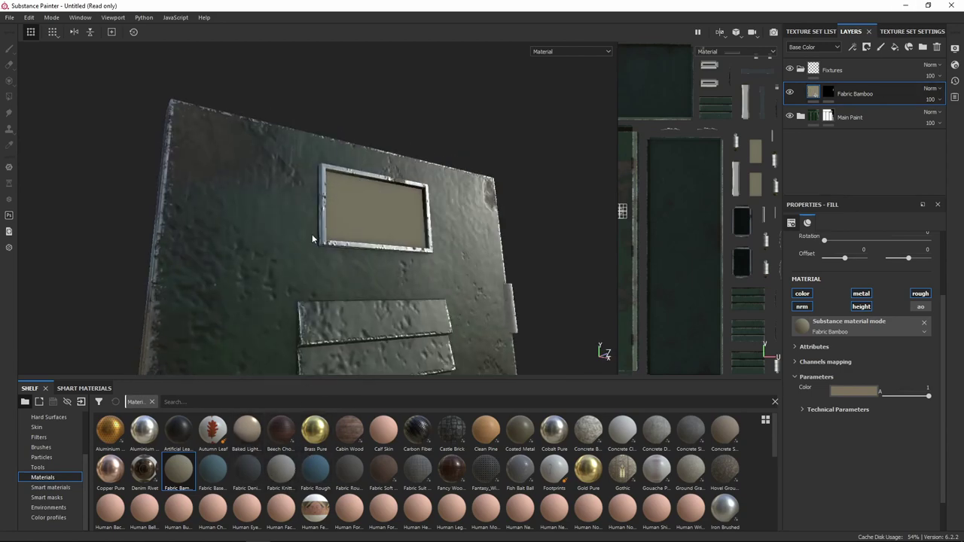
left_click_drag(312, 267, 367, 262, "alt")
left_click(280, 470)
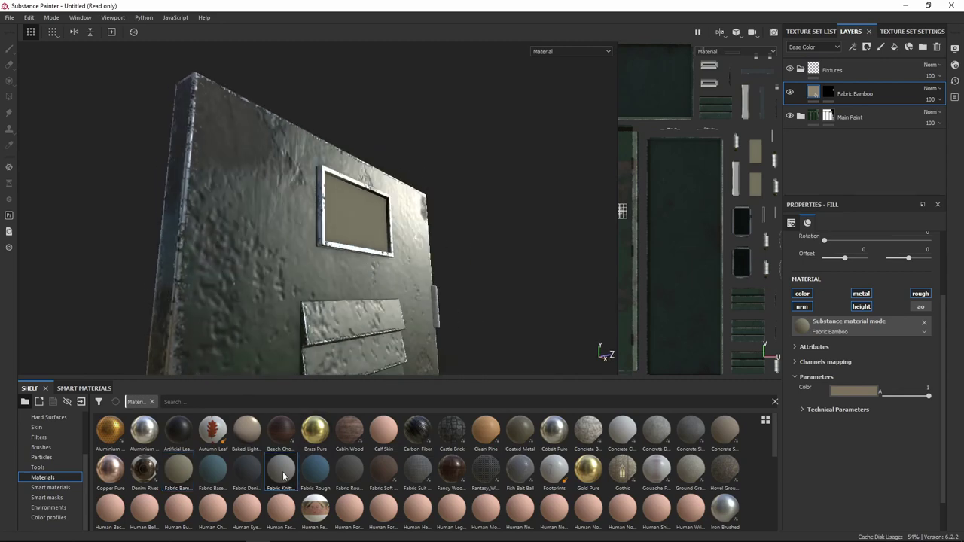
left_click_drag(354, 270, 228, 267, "alt")
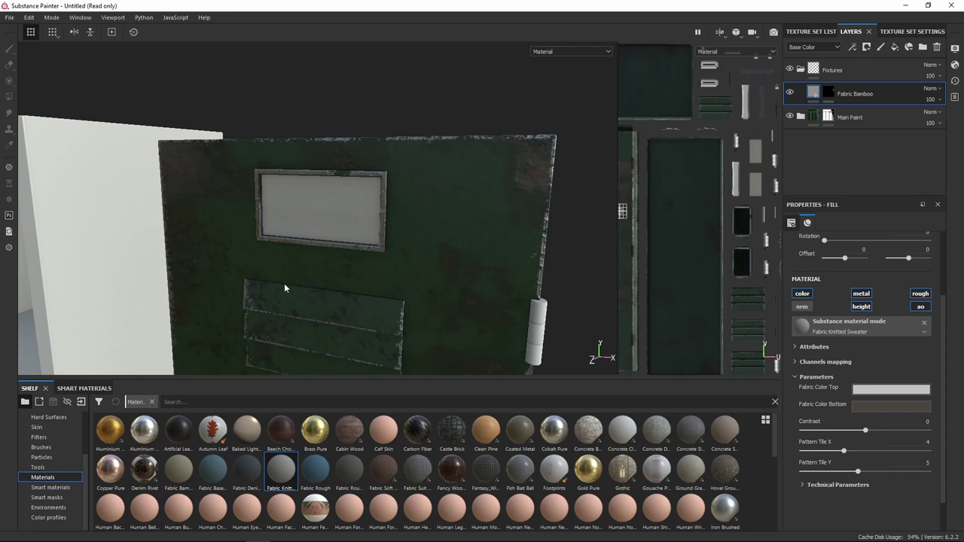
- Set the knitted fabric's Fabric Color Top to a warm beige
left_click_drag(284, 285, 335, 195, "alt")
left_click_drag(495, 314, 648, 392, "alt")
left_click(885, 391)
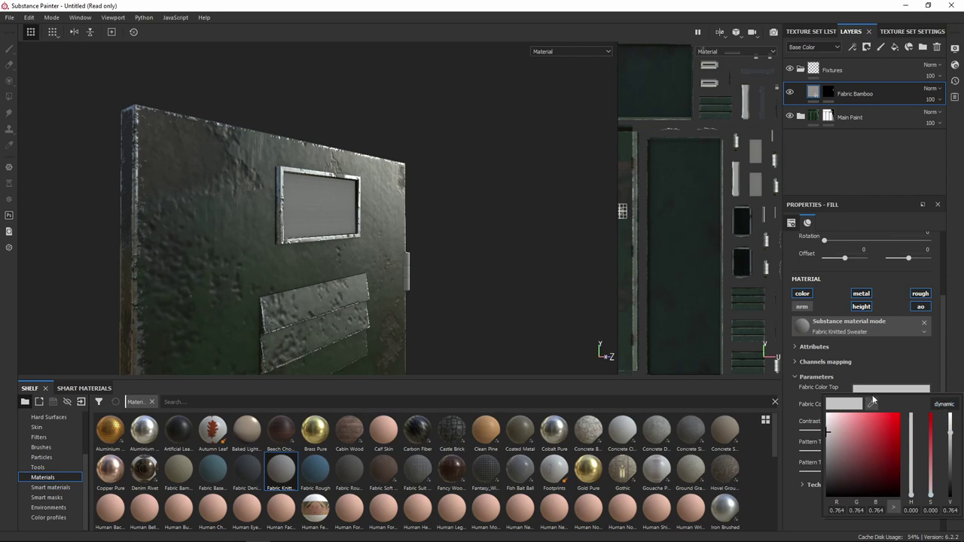
left_click(941, 406)
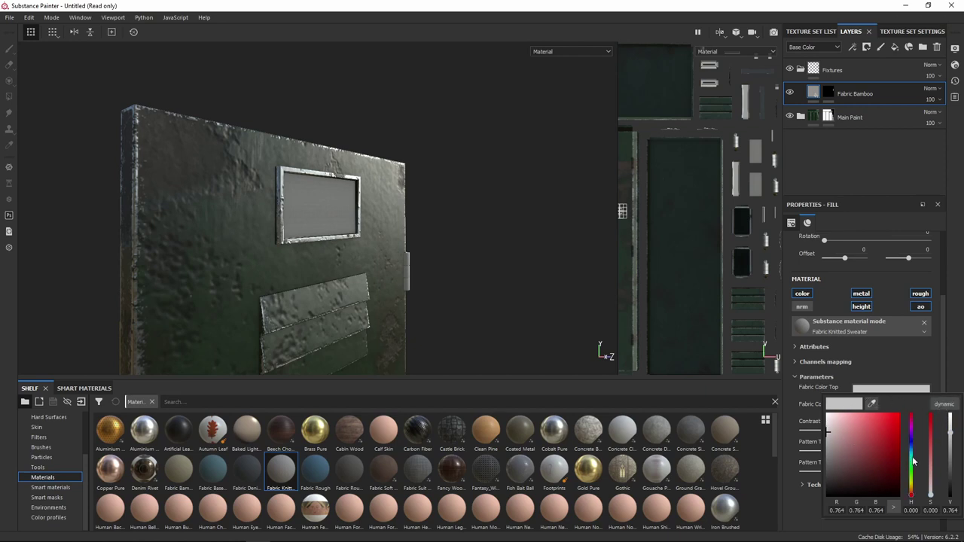
left_click(911, 500)
left_click_drag(913, 501, 916, 492)
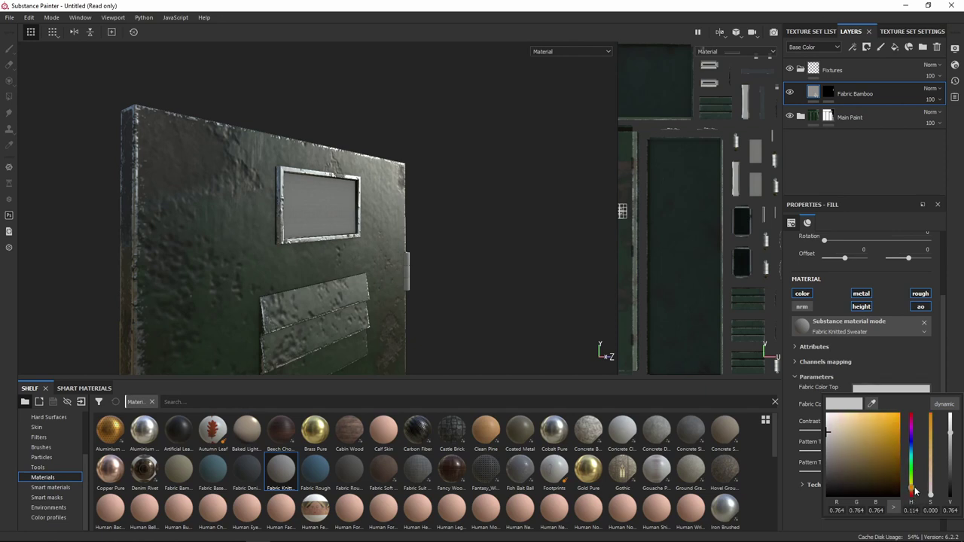
mouse_move(833, 440)
left_mouse_down()
mouse_move(848, 437)
mouse_move(833, 431)
left_mouse_up()
left_click_drag(449, 257, 587, 380, "alt")
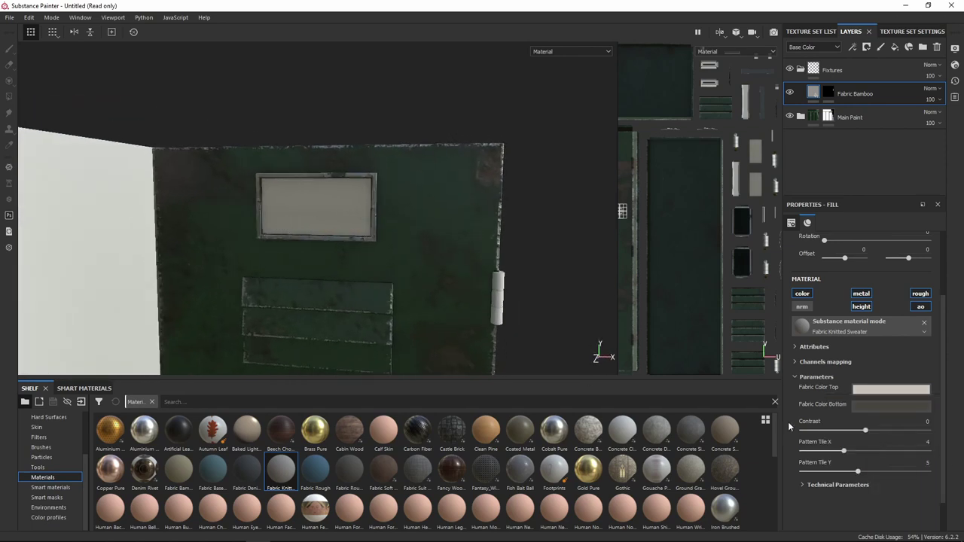
- Set the Fabric Color Bottom to black and check the darker knit panels
left_click(880, 408)
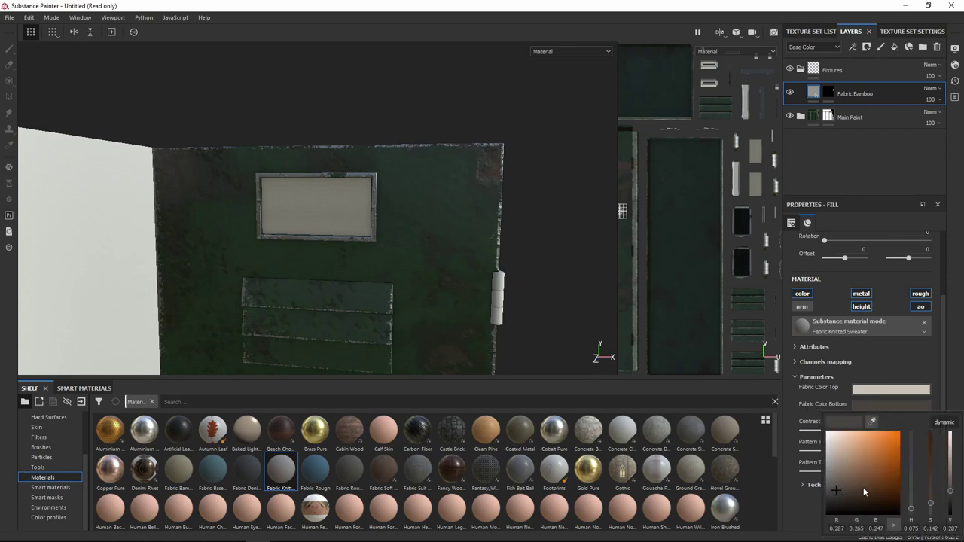
left_click_drag(949, 492, 951, 529)
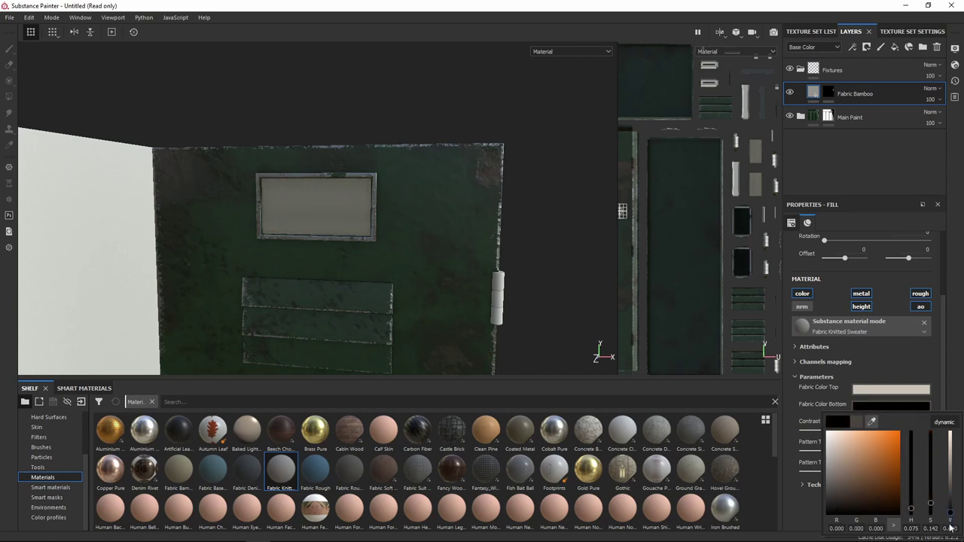
left_click(805, 521)
scroll(858, 376, "down", 1)
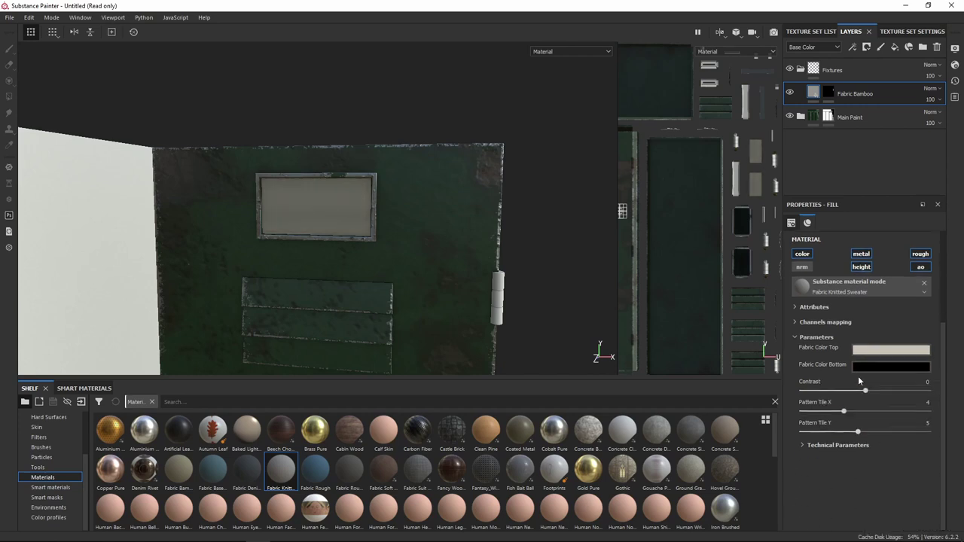
left_click_drag(443, 347, 363, 244, "alt")
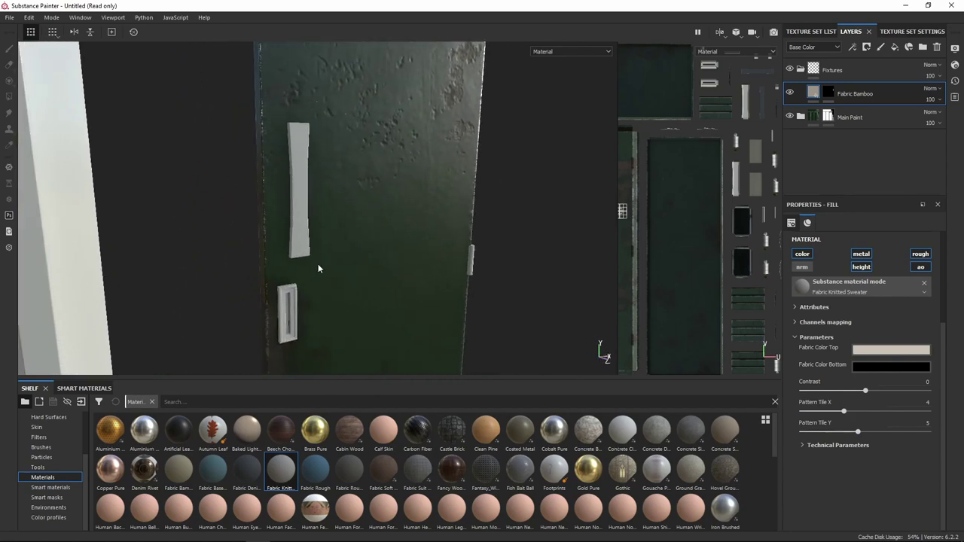
left_click_drag(318, 269, 394, 261, "alt")
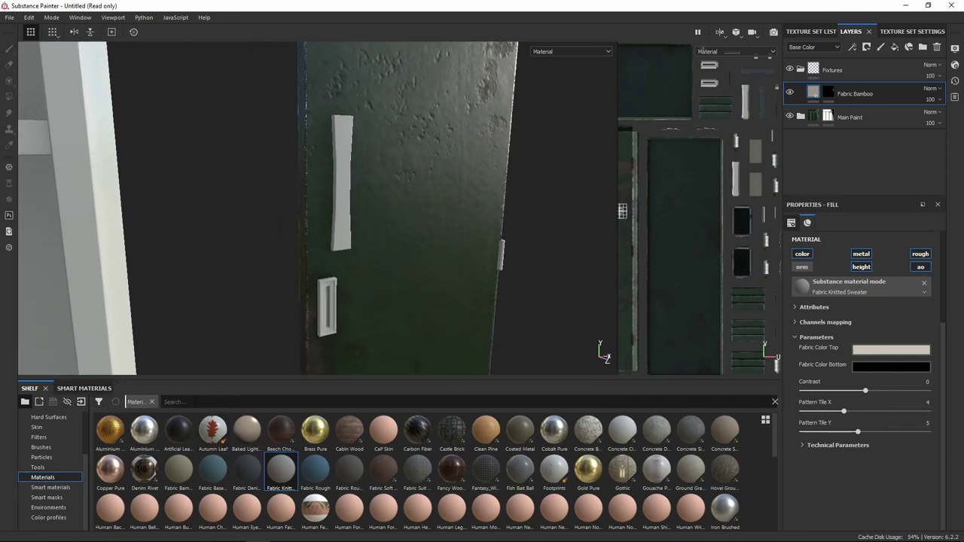
- Search the shelf for 'coa' and add Coated Metal as a new layer
left_click(195, 401)
type("coated")
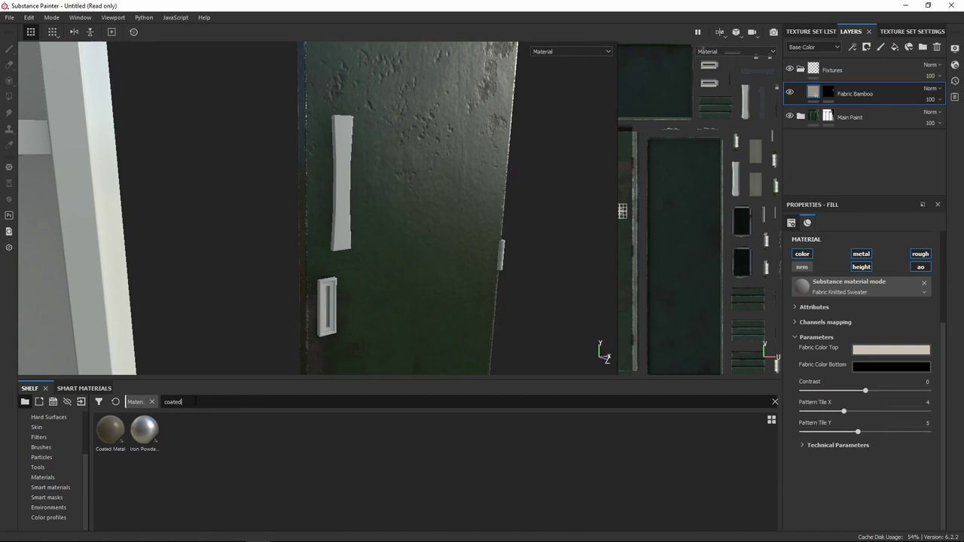
left_click_drag(112, 431, 828, 82)
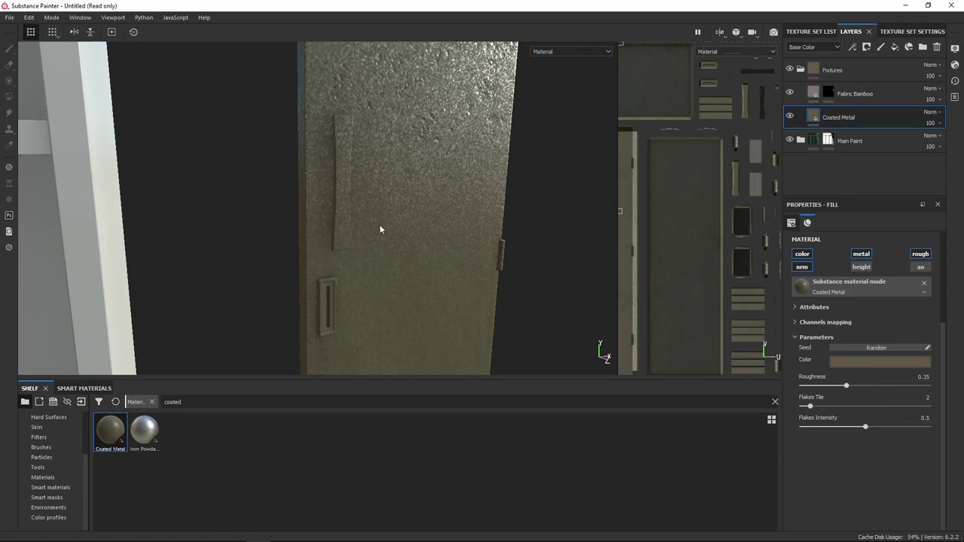
left_click_drag(420, 208, 442, 218, "alt")
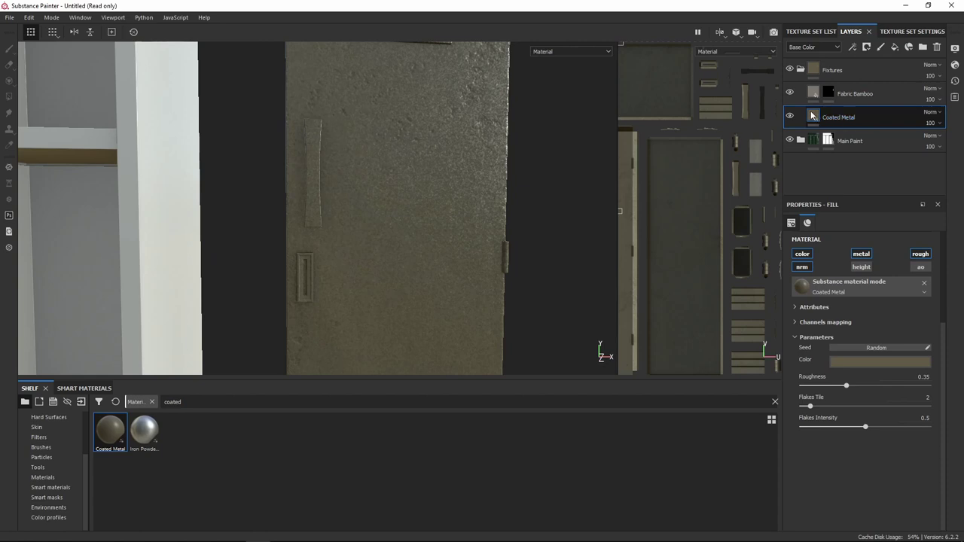
- Give Coated Metal a black mask and reveal it on the door's long strip
right_click(812, 115)
left_click(840, 123)
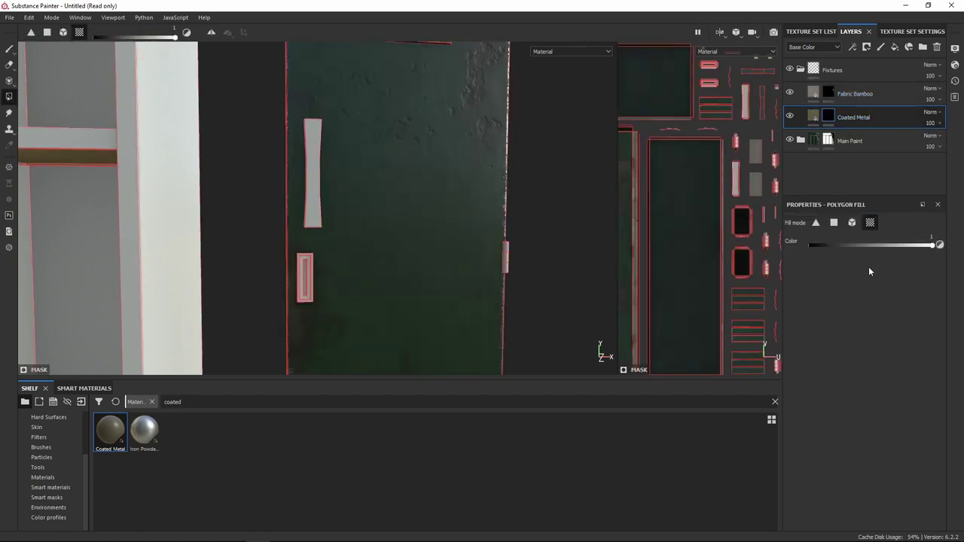
left_click(852, 223)
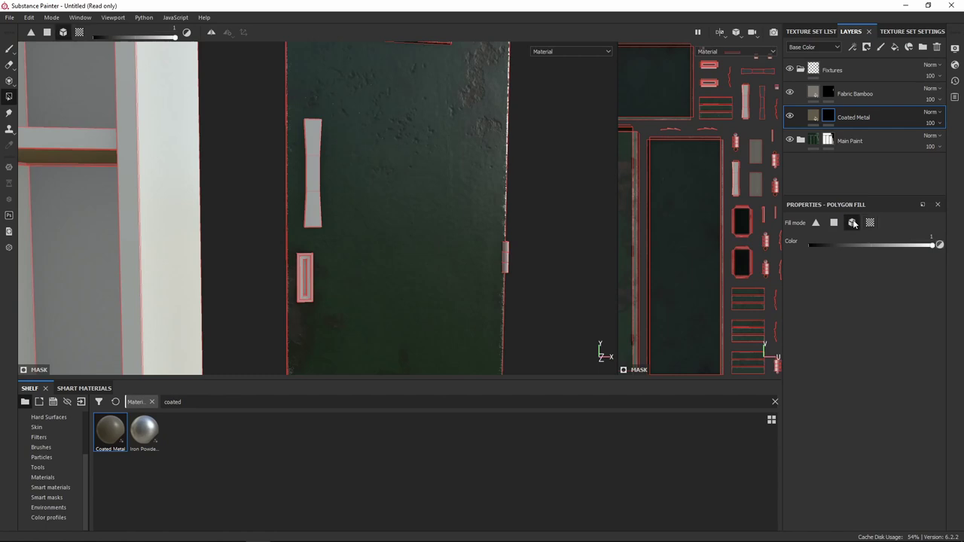
left_click(315, 217)
left_click_drag(343, 210, 366, 198, "alt")
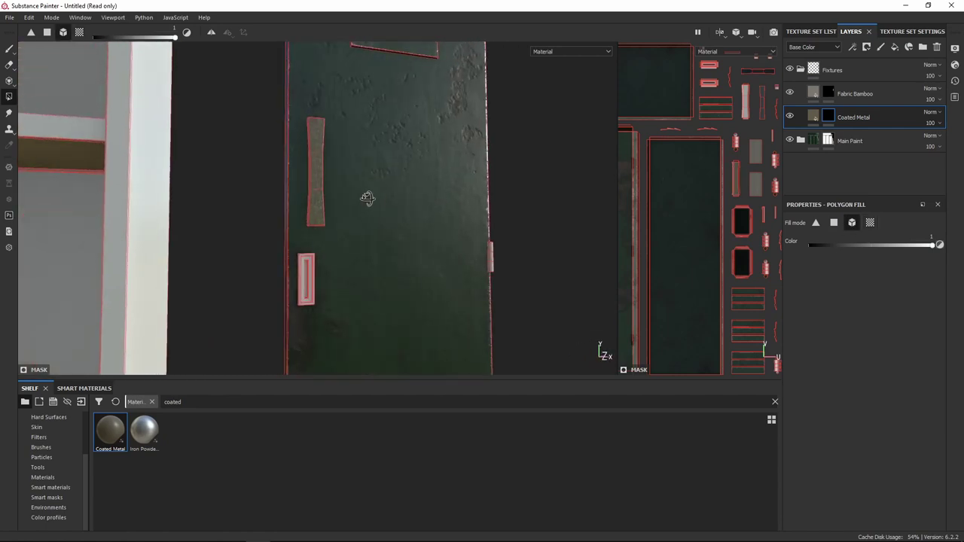
left_click(814, 121)
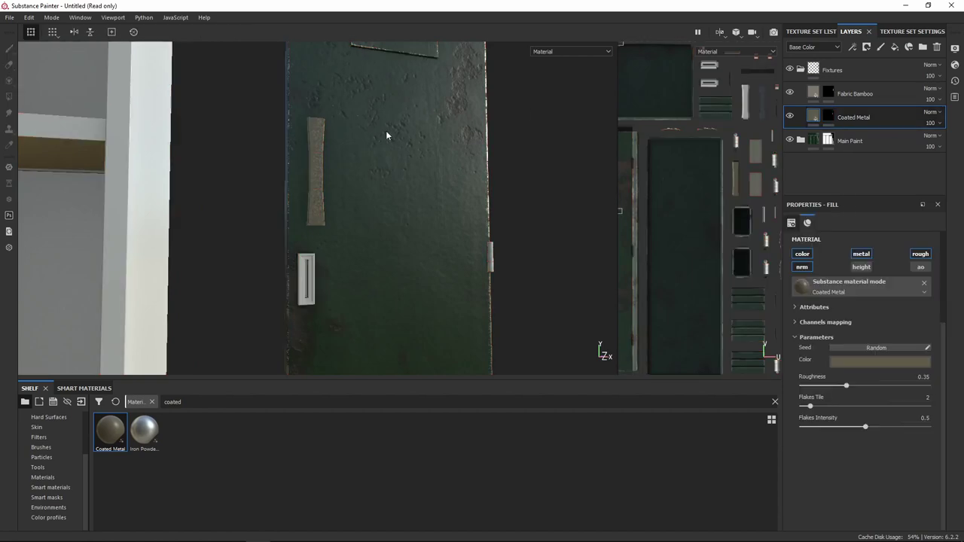
- Change the Coated Metal colour to a dark green and inspect the strip
left_click_drag(387, 134, 361, 143, "alt")
left_click(880, 359)
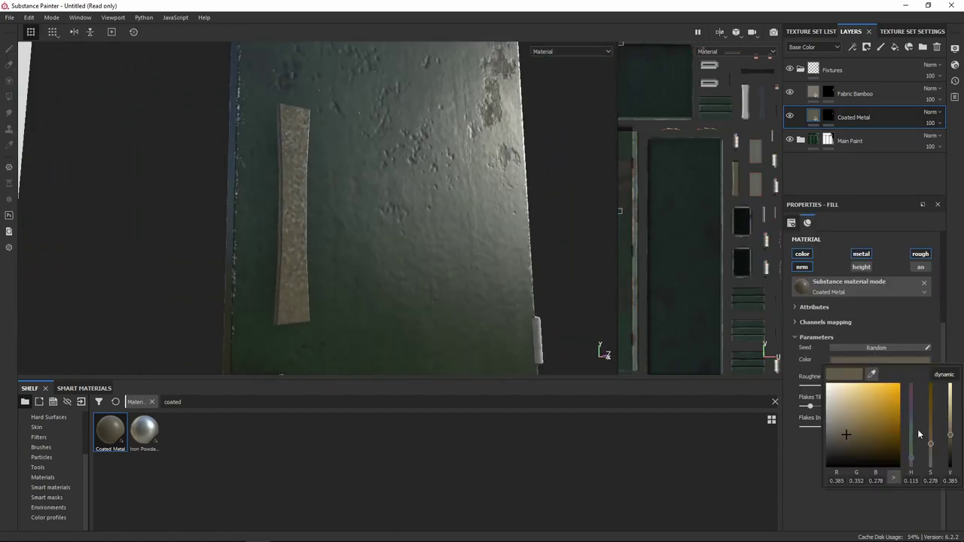
left_click_drag(916, 457, 879, 461)
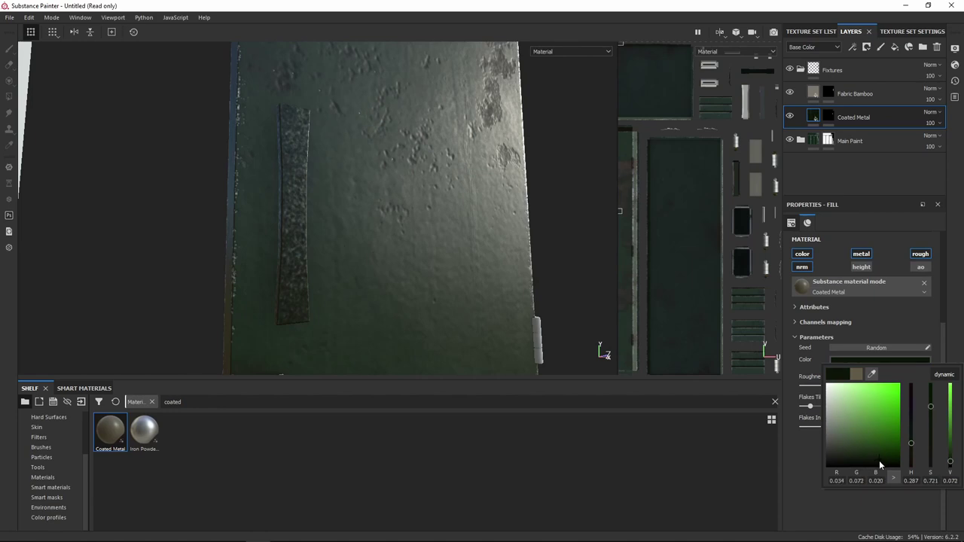
left_click_drag(402, 198, 454, 181, "alt")
scroll(870, 361, "up", 2)
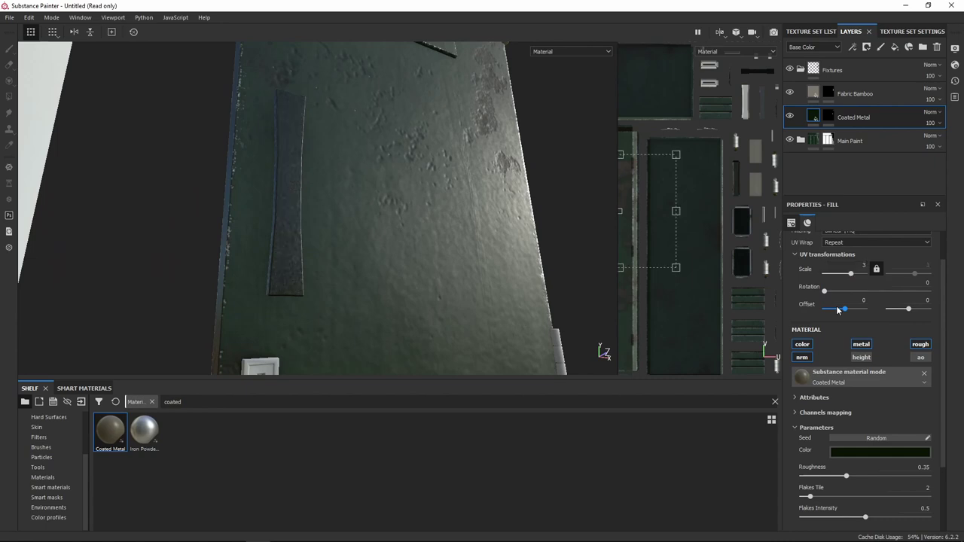
left_click_drag(347, 189, 392, 214, "alt")
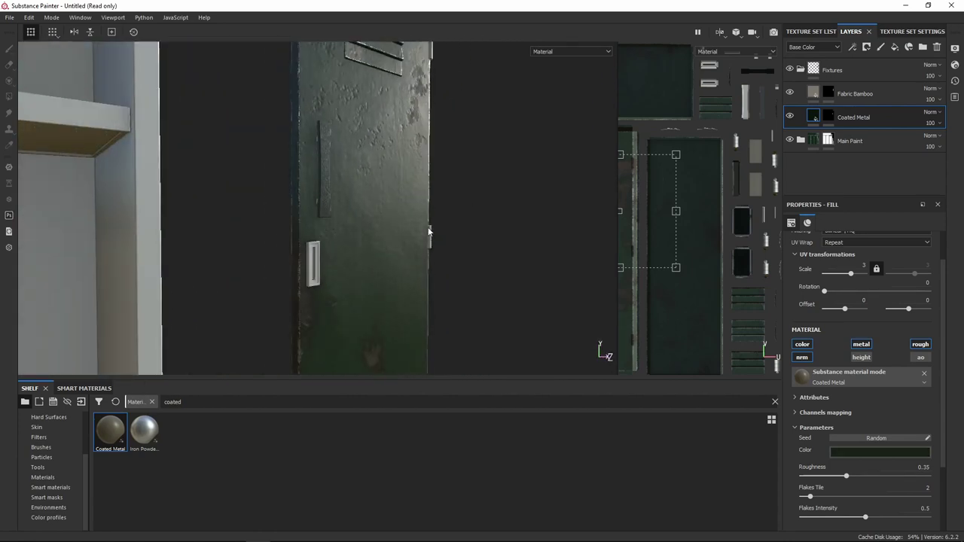
left_click_drag(439, 191, 334, 269, "alt")
double_click(165, 401)
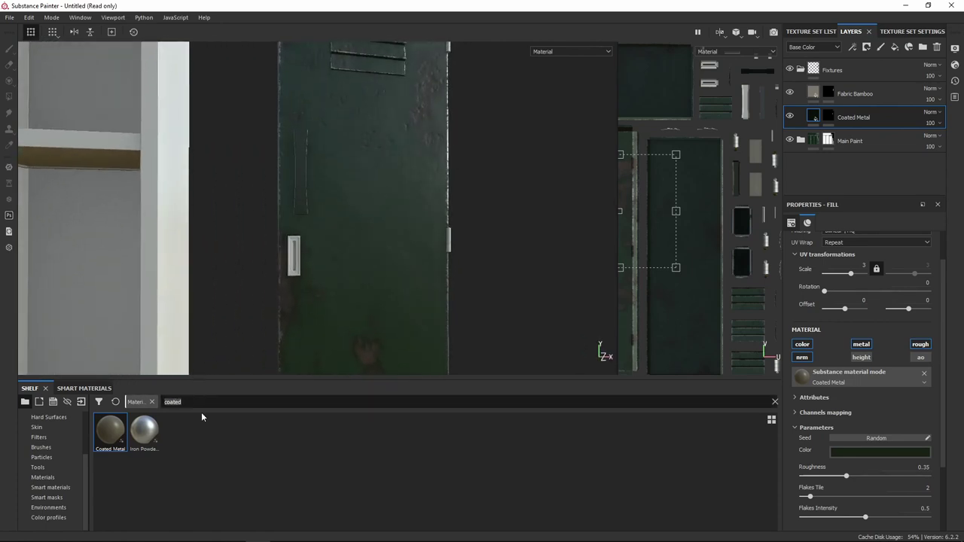
- Add Steel Rust and Wear from a 'steel rus' search, with a black mask and UV-chunk fill
type("steel rust")
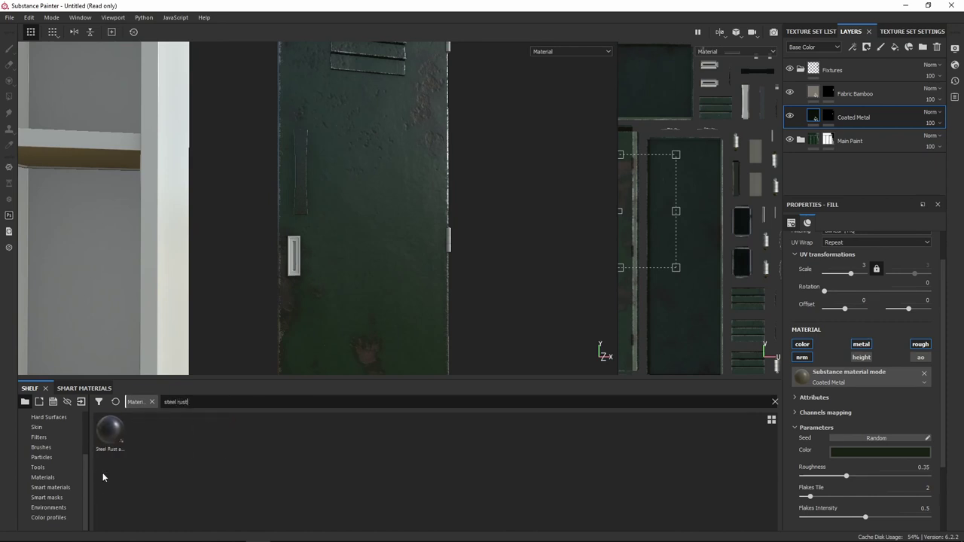
left_click_drag(128, 440, 838, 70)
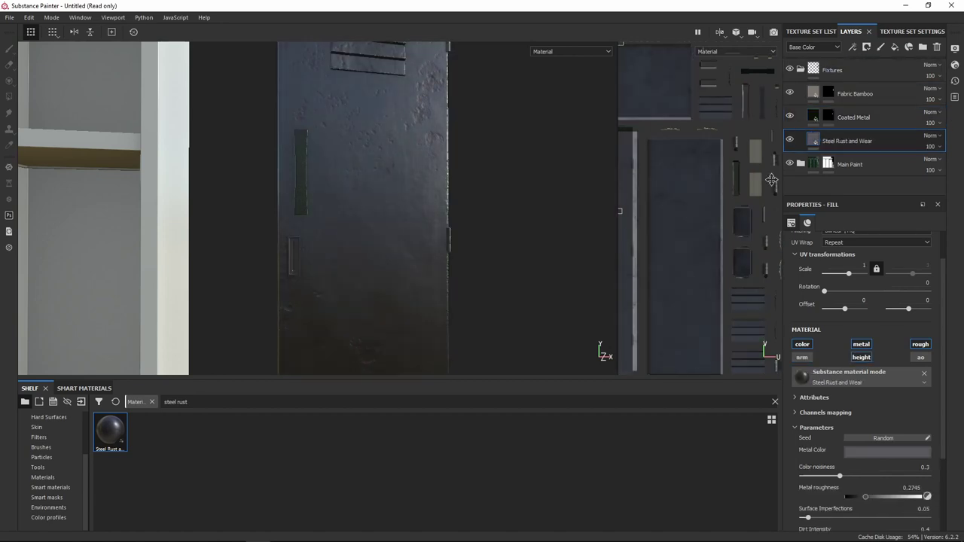
right_click(817, 142)
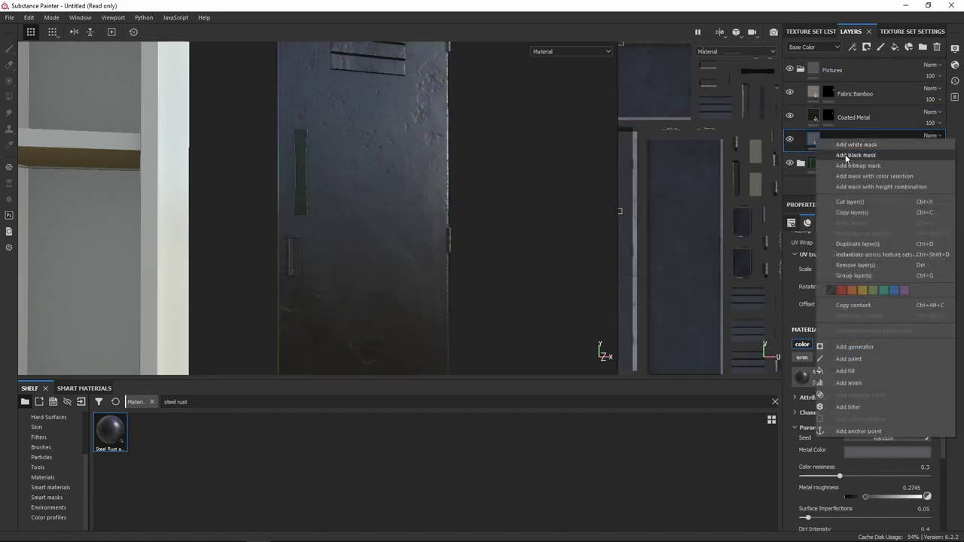
left_click(847, 155)
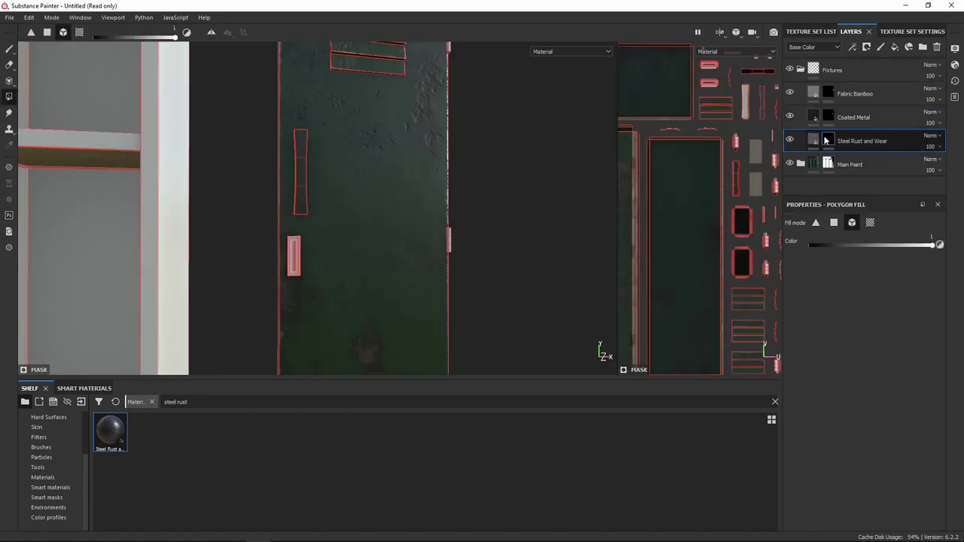
left_click(827, 140)
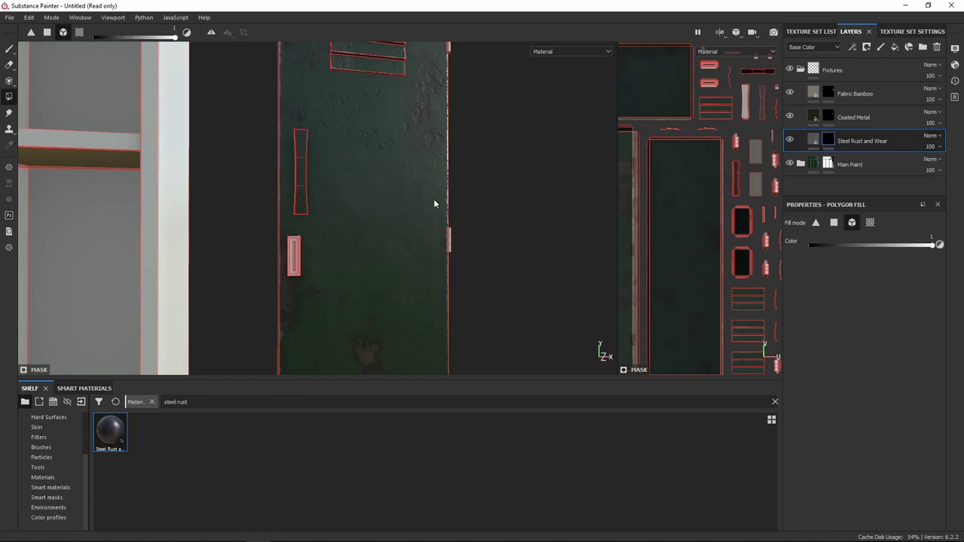
left_click(871, 223)
- Reveal rust on the door-handle frame, its inner strip and a small rectangular part
right_click_drag(244, 250, 291, 292, "alt")
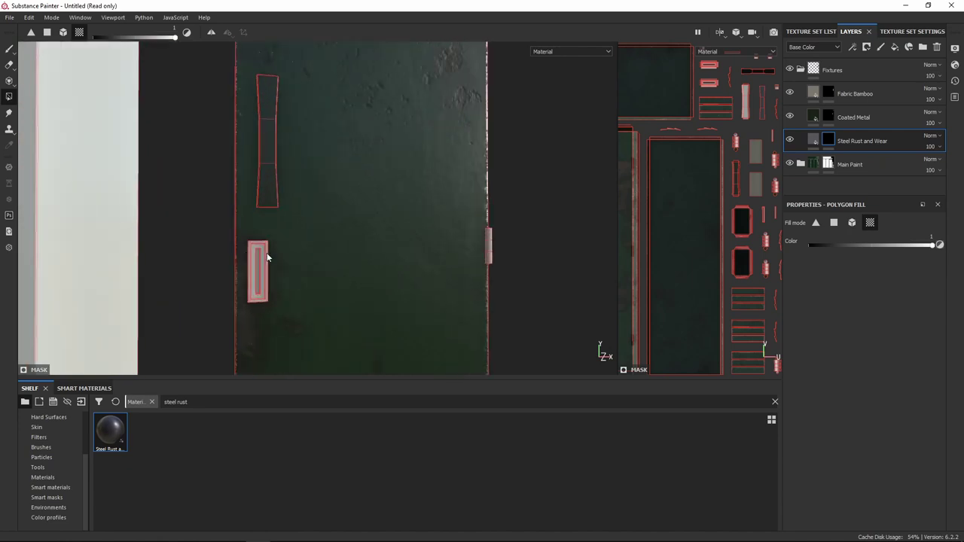
left_click_drag(272, 261, 264, 220, "alt")
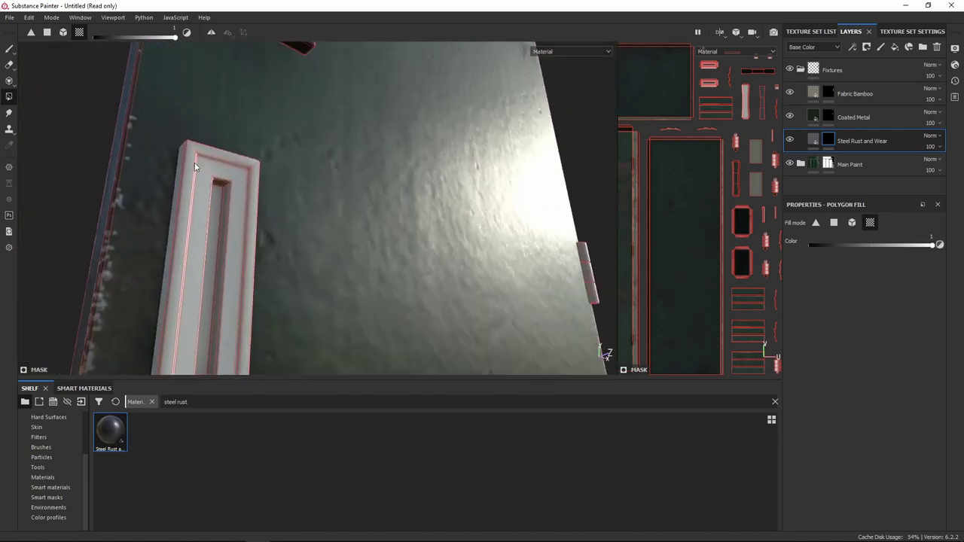
left_click(237, 184)
left_click(227, 206)
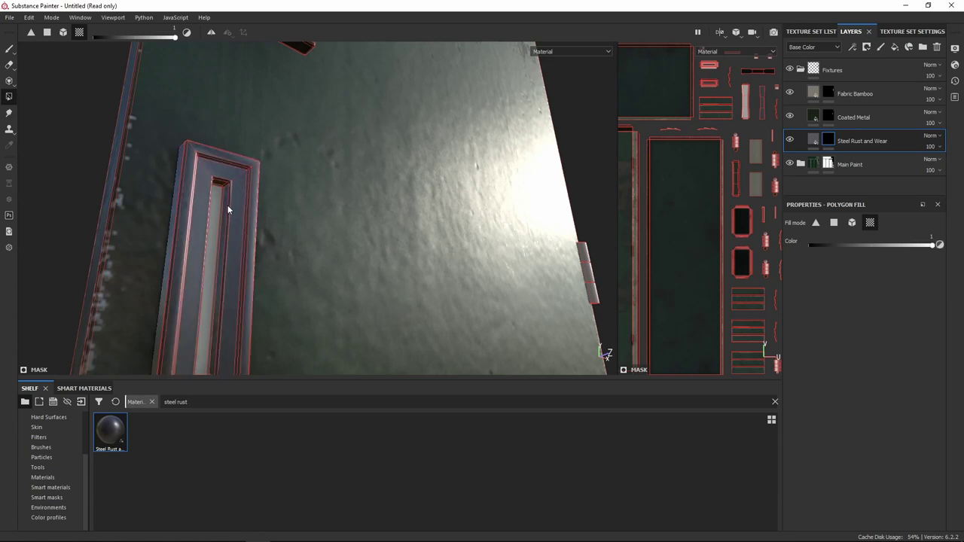
left_click_drag(287, 202, 301, 194, "alt")
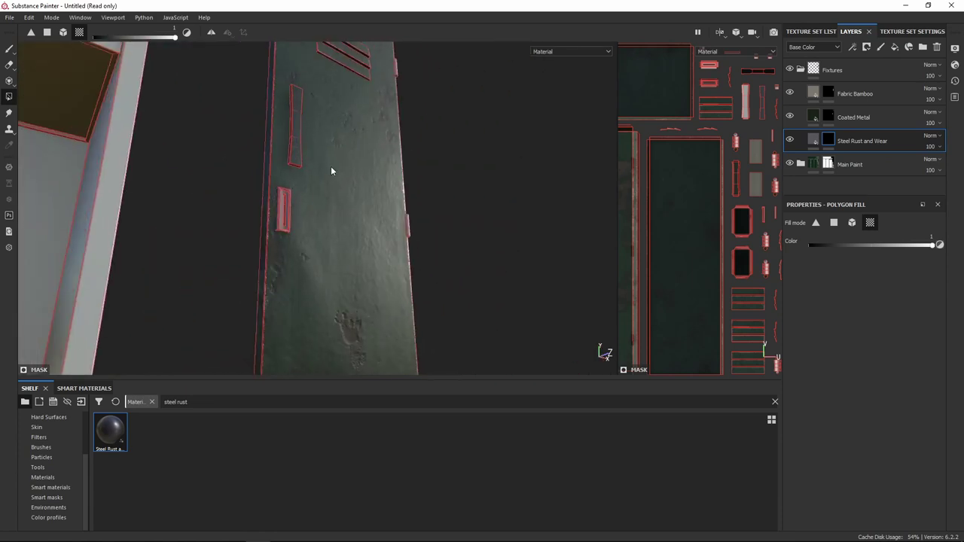
scroll(314, 178, "down", 5)
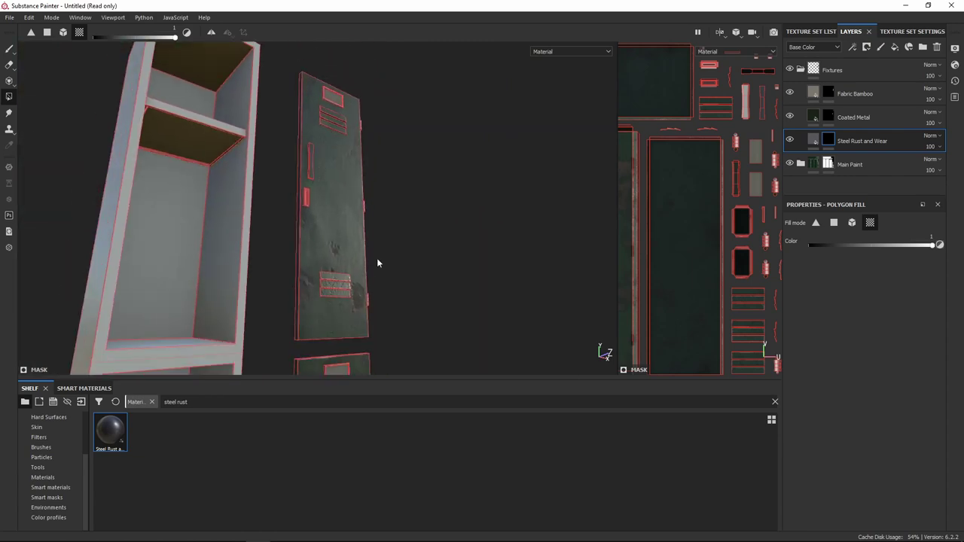
left_click_drag(377, 263, 442, 81, "alt")
mouse_move(390, 190)
left_mouse_down("alt")
mouse_move(366, 251)
mouse_move(389, 101)
mouse_move(390, 201)
left_mouse_up("alt")
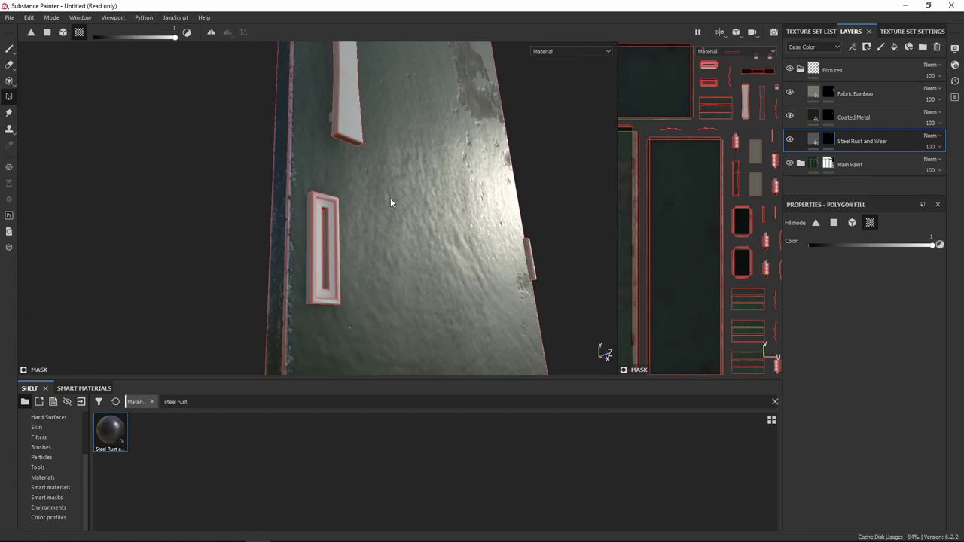
left_click(311, 269)
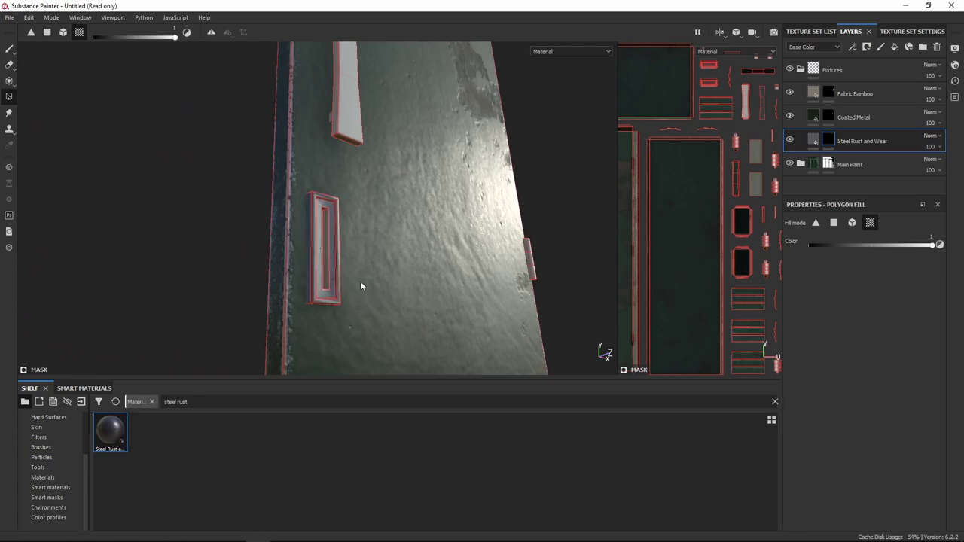
- Orbit and pull back to view the whole cabinet and door
left_click_drag(361, 286, 186, 297, "alt")
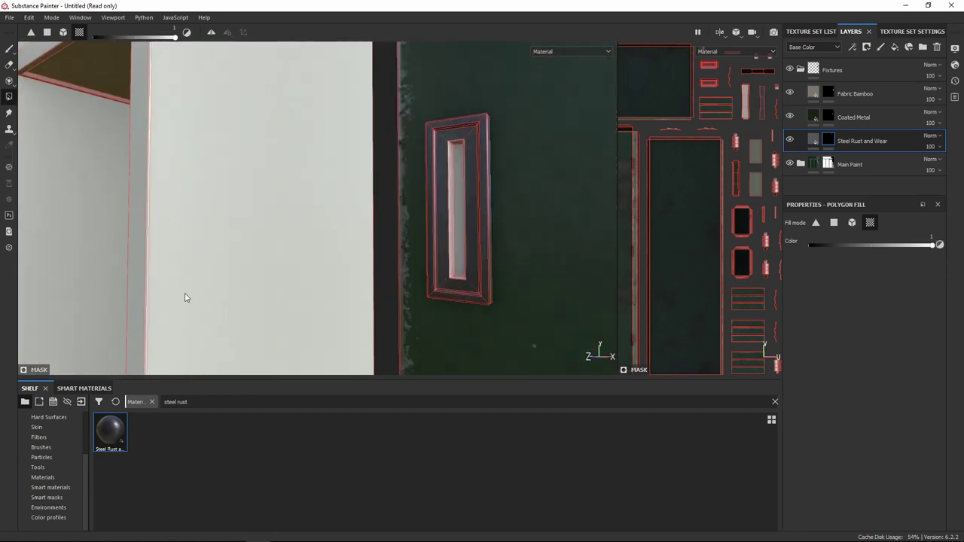
middle_click_drag(489, 285, 407, 288, "alt")
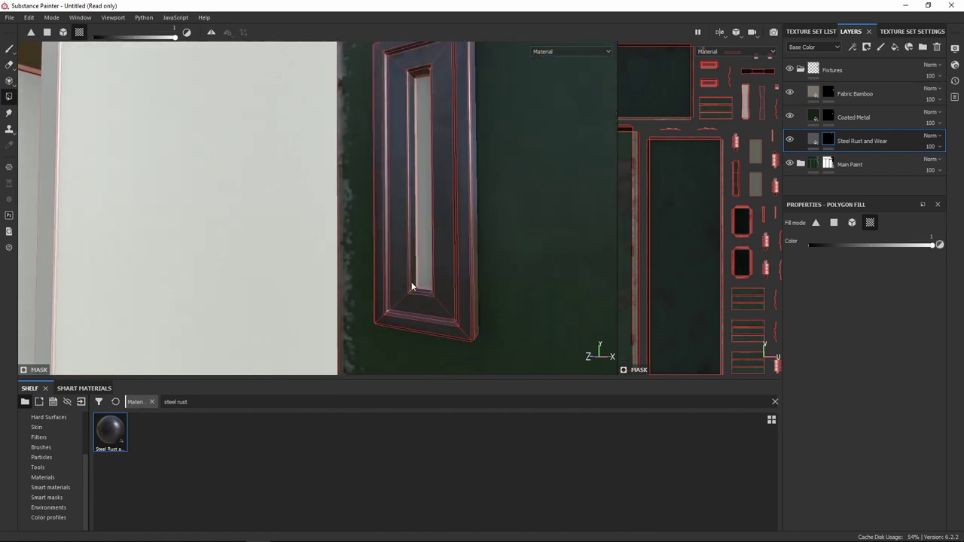
left_click_drag(314, 219, 441, 260, "alt")
scroll(440, 260, "down", 5)
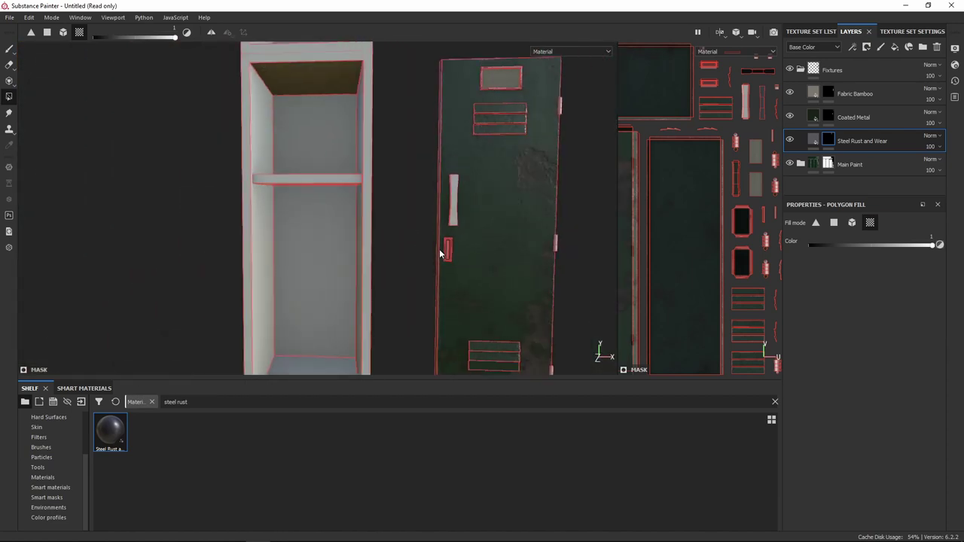
middle_click_drag(560, 200, 470, 238, "alt")
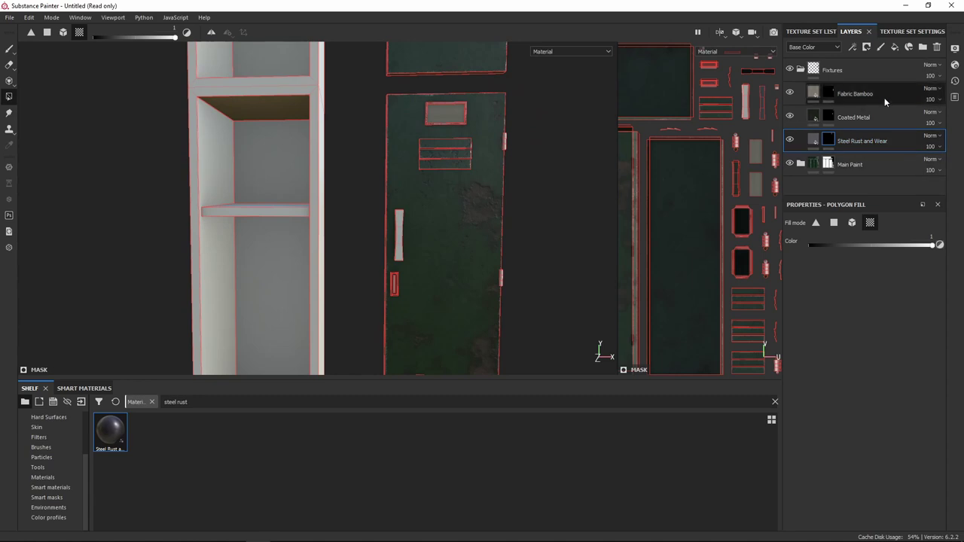
- On the Coated Metal mask, fill the door fitting in mesh mode
left_click(828, 117)
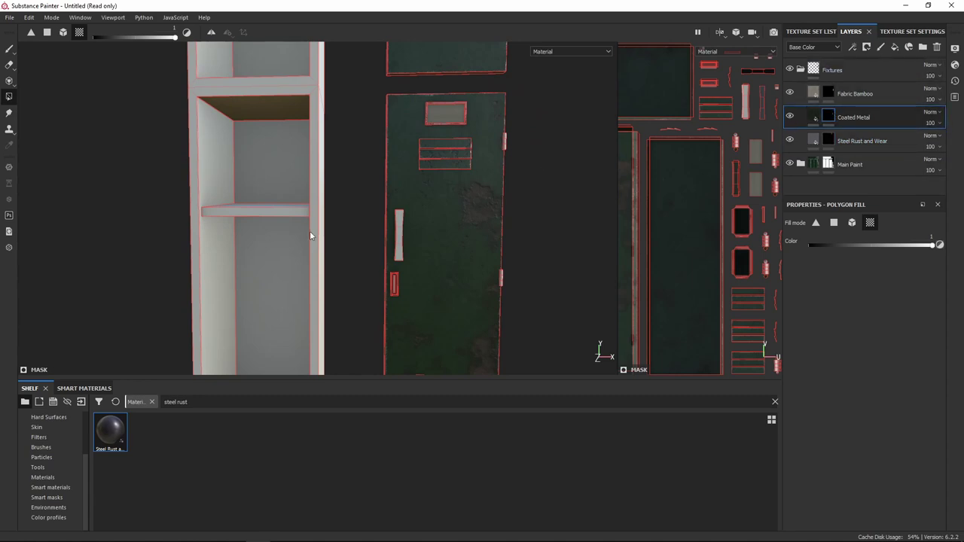
left_click(853, 223)
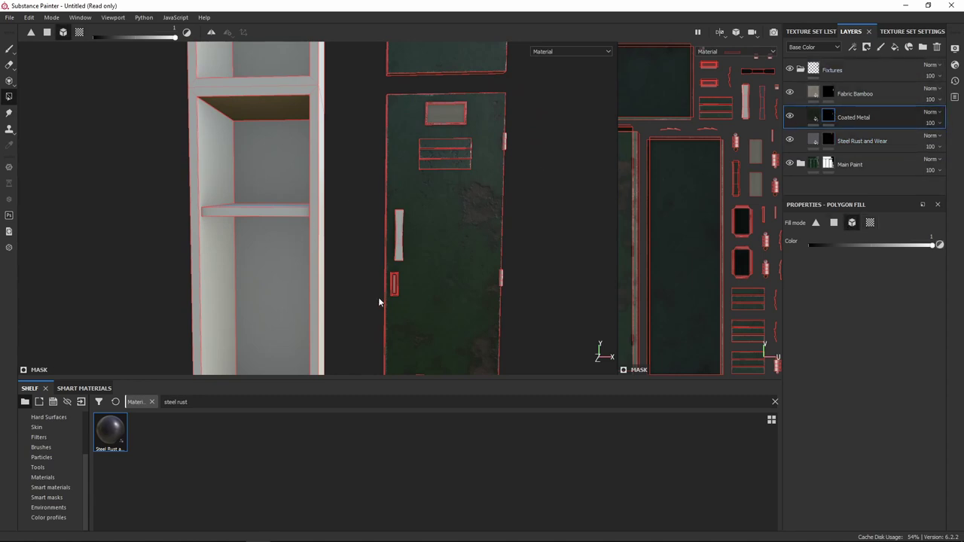
left_click(400, 251)
left_click_drag(388, 240, 486, 248, "alt")
scroll(488, 250, "up", 5)
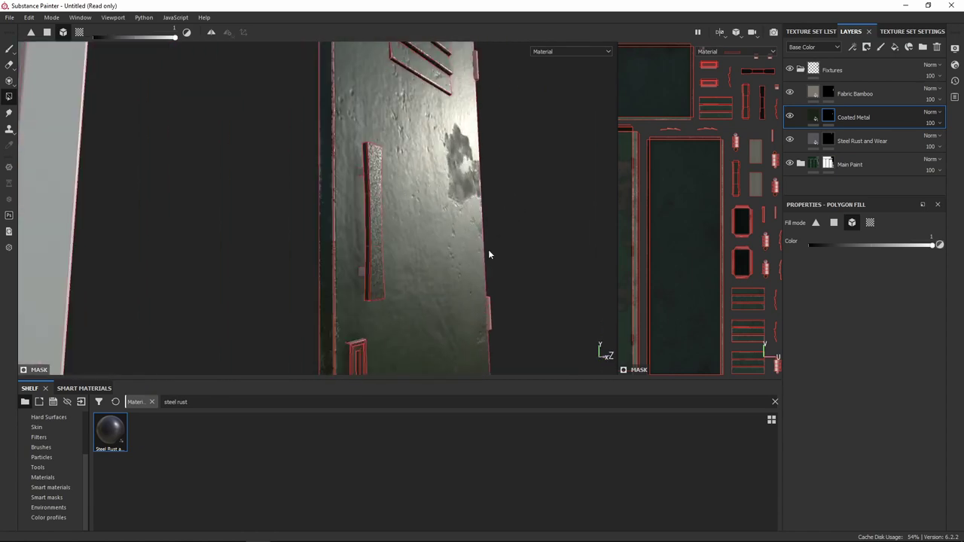
- Reveal Steel Rust and Wear on the door's side bracket
left_click(829, 139)
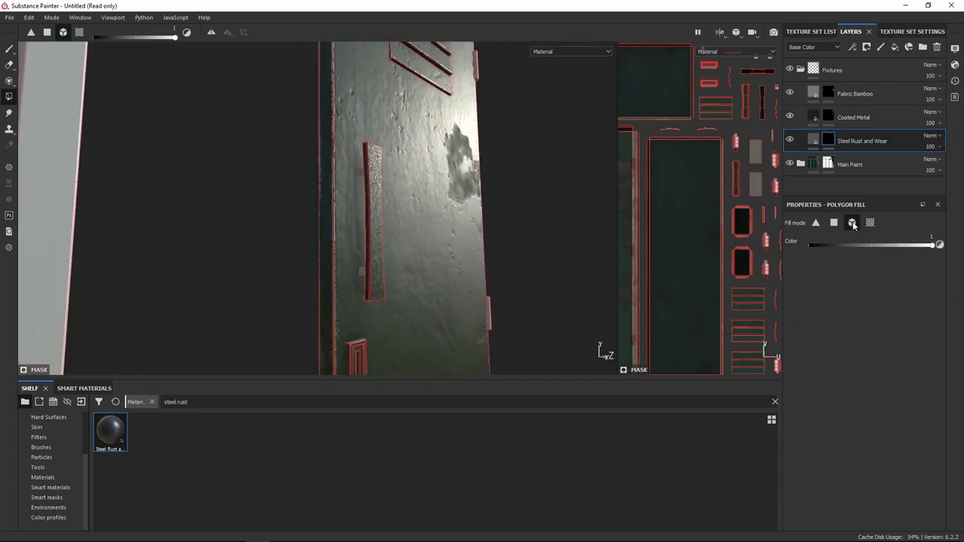
left_click_drag(294, 201, 296, 176, "alt")
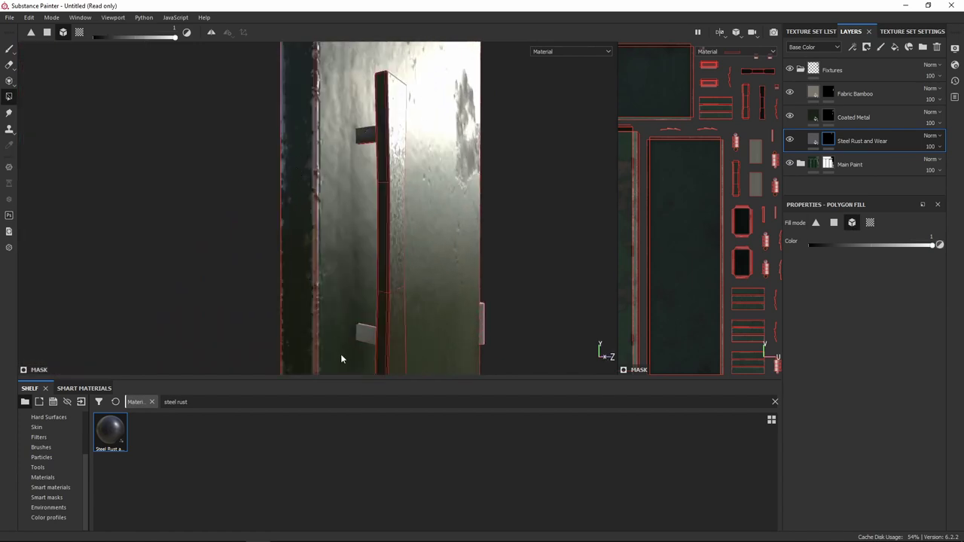
left_click(364, 333)
left_click_drag(541, 245, 348, 169, "alt")
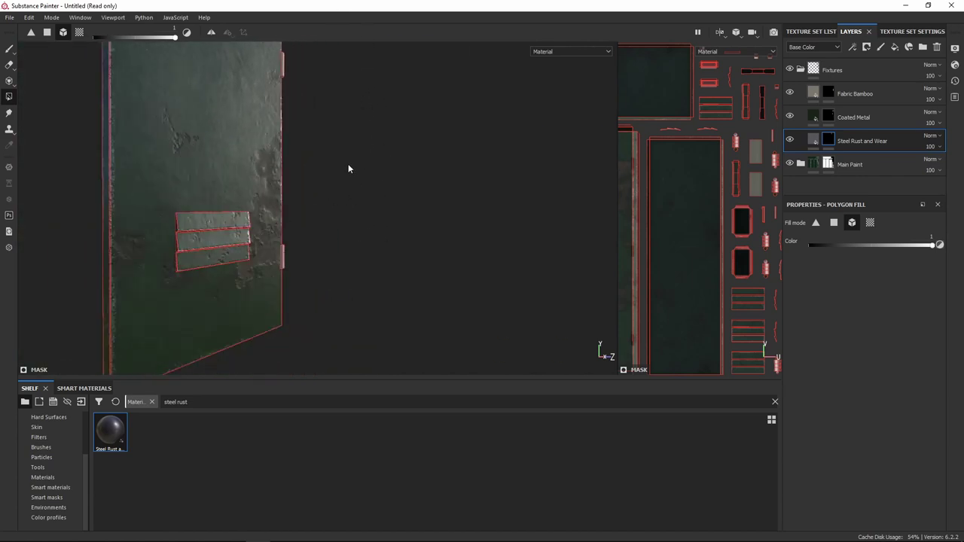
left_click_drag(417, 226, 333, 317, "alt")
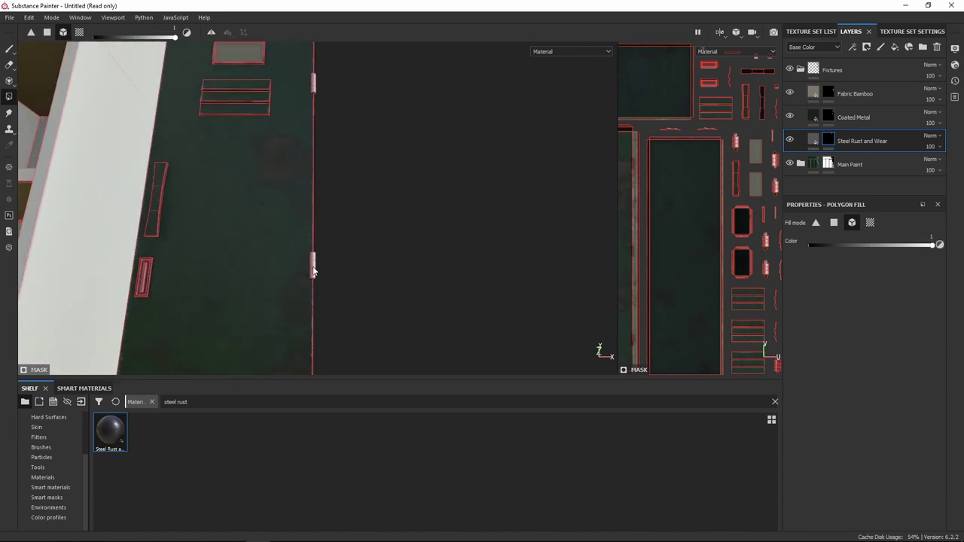
left_click_drag(315, 269, 409, 371, "alt")
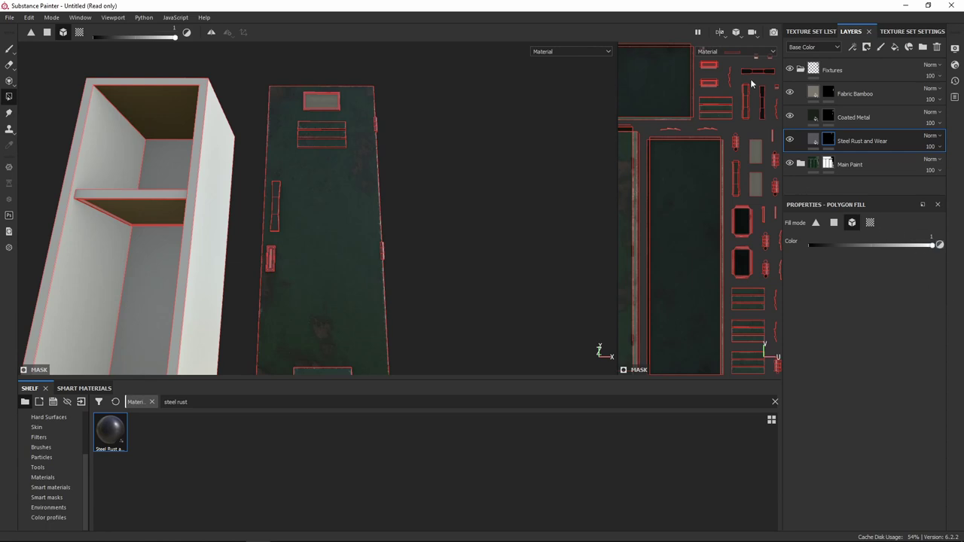
- Switch the rust mask fill to UV islands and cover the handle's inner strip
left_click(871, 224)
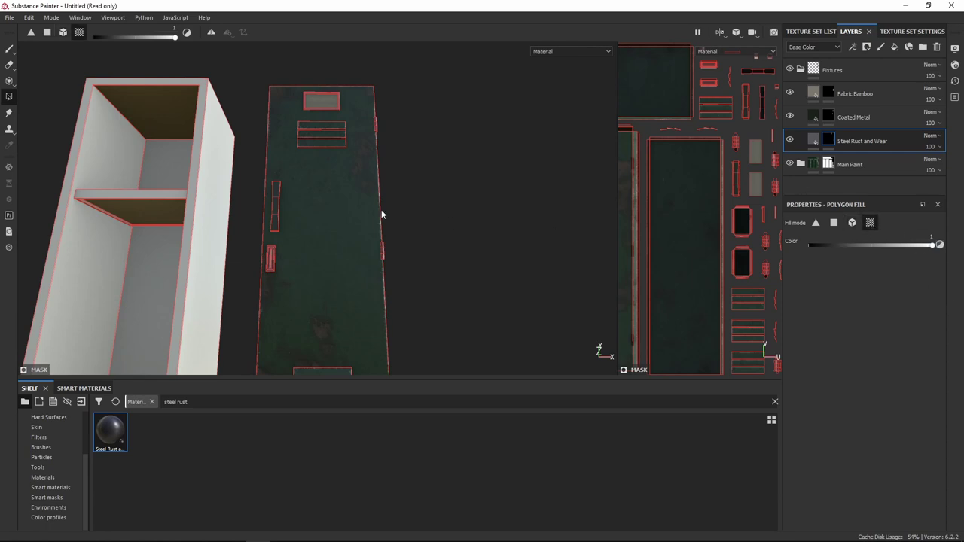
scroll(381, 211, "up", 6)
scroll(322, 253, "up", 3)
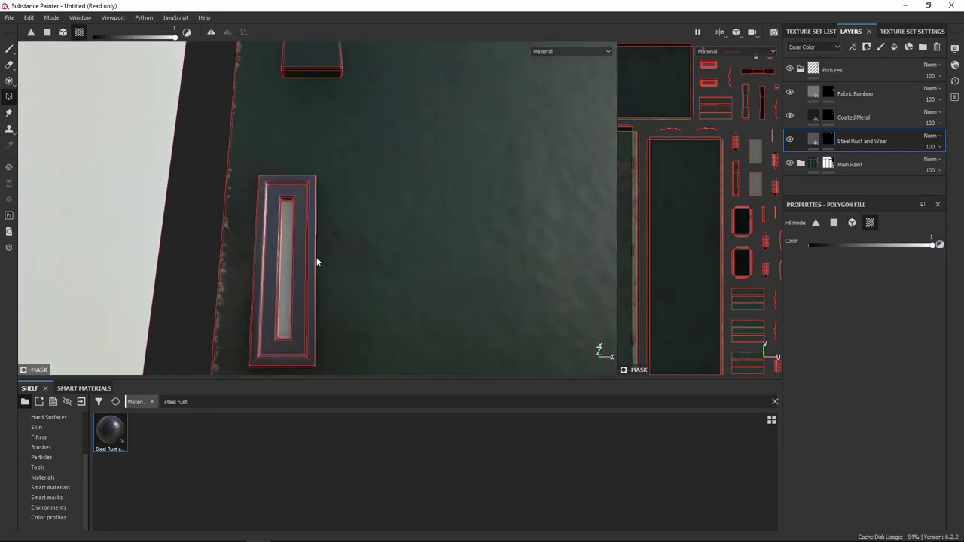
left_click(282, 243)
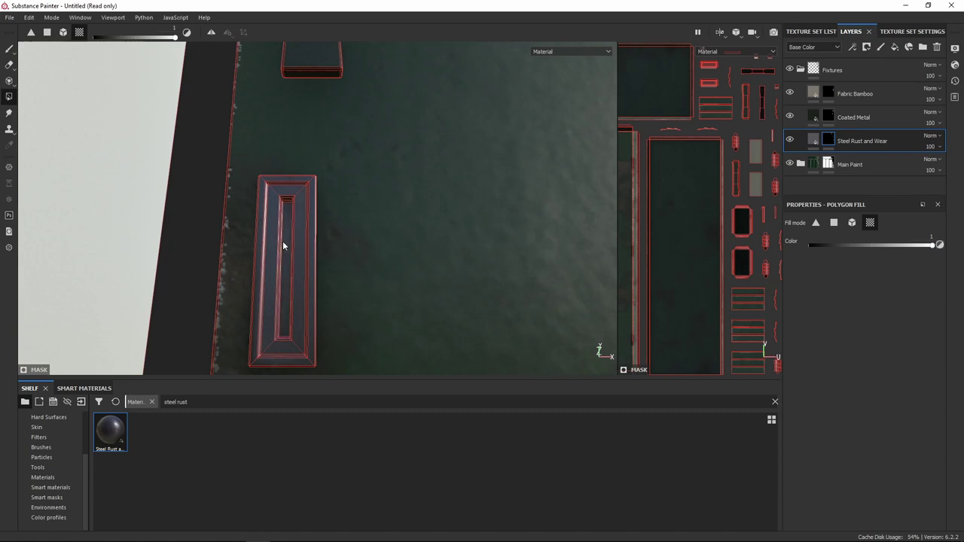
scroll(375, 285, "down", 1)
scroll(375, 285, "down", 5)
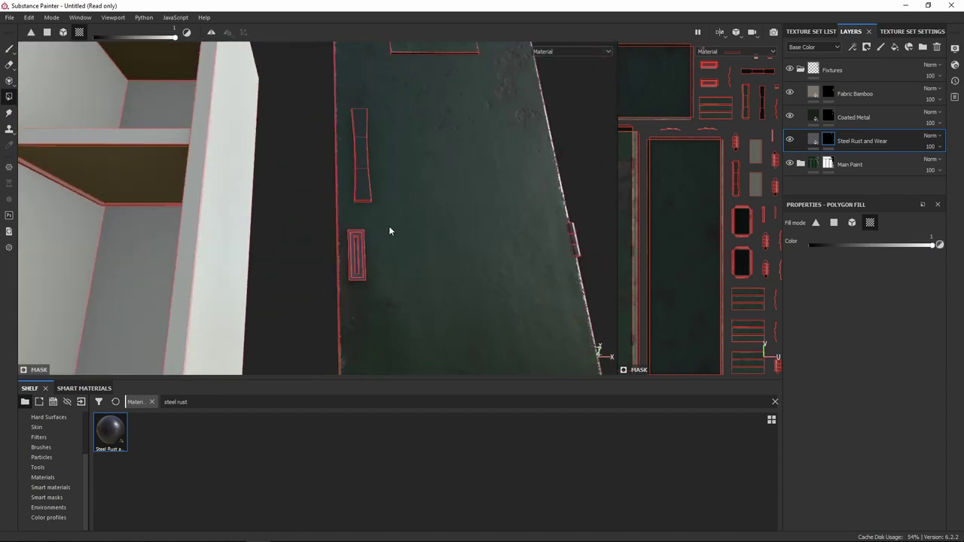
scroll(396, 218, "up", 6)
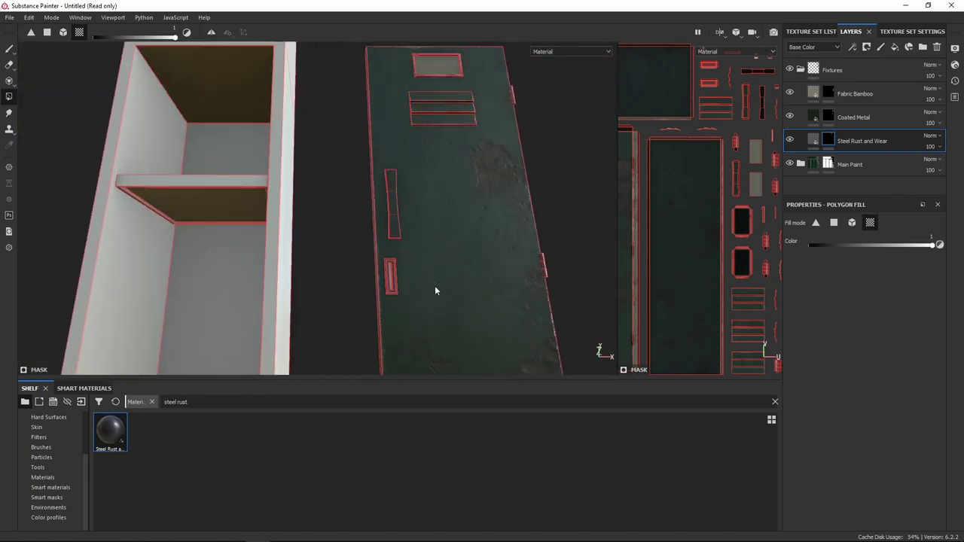
scroll(374, 291, "up", 1)
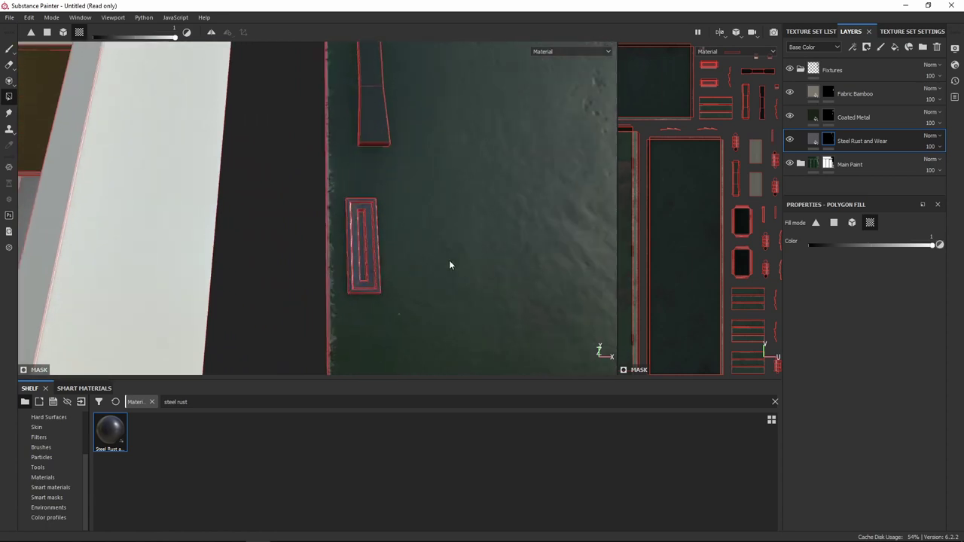
- Inspect the rusty door under rotated environment lighting, then select the Coated Metal fill layer
left_click(813, 140)
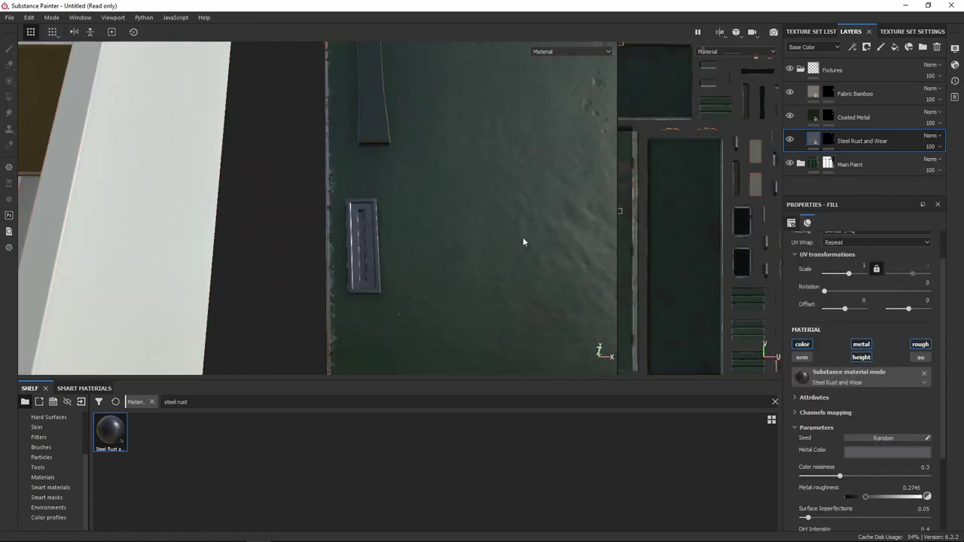
mouse_move(373, 283)
right_mouse_down("shift")
mouse_move(345, 280)
mouse_move(383, 280)
right_mouse_up("shift")
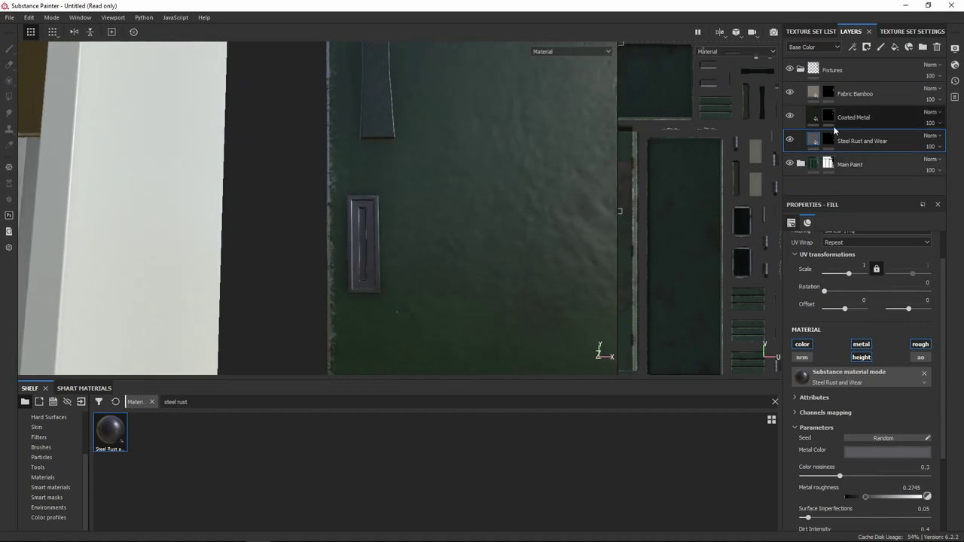
left_click_drag(492, 223, 432, 255, "alt")
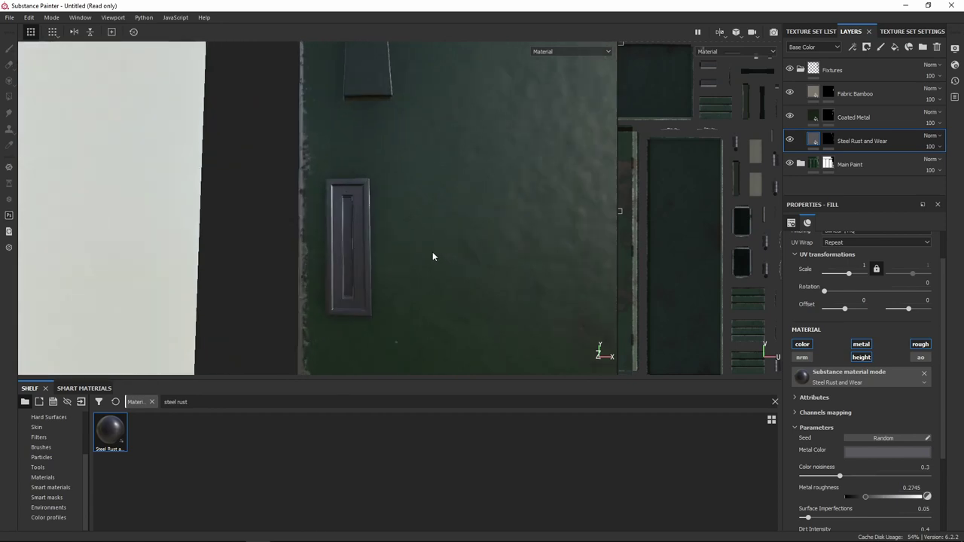
left_click(814, 119)
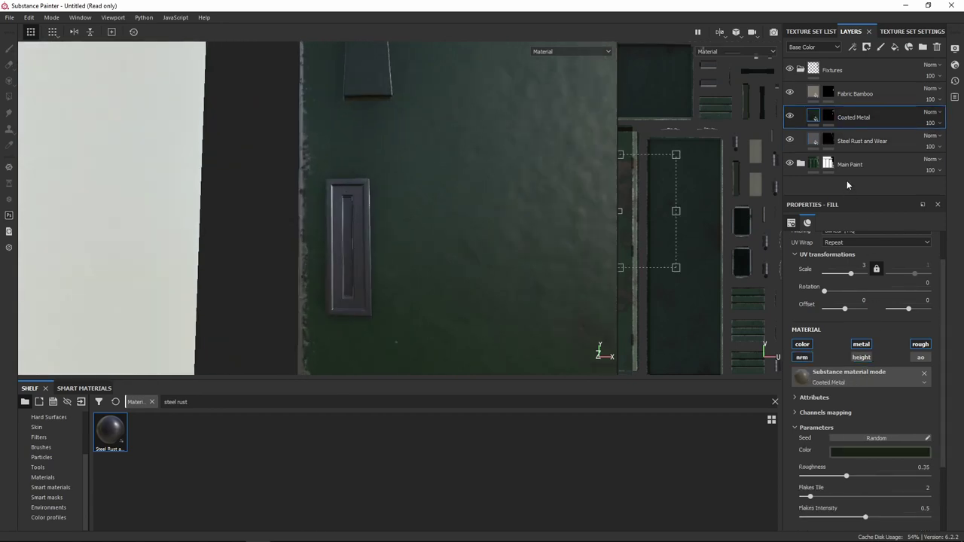
- Polygon-fill the door handle's slot faces into the Coated Metal mask and return to its fill settings
left_click(828, 116)
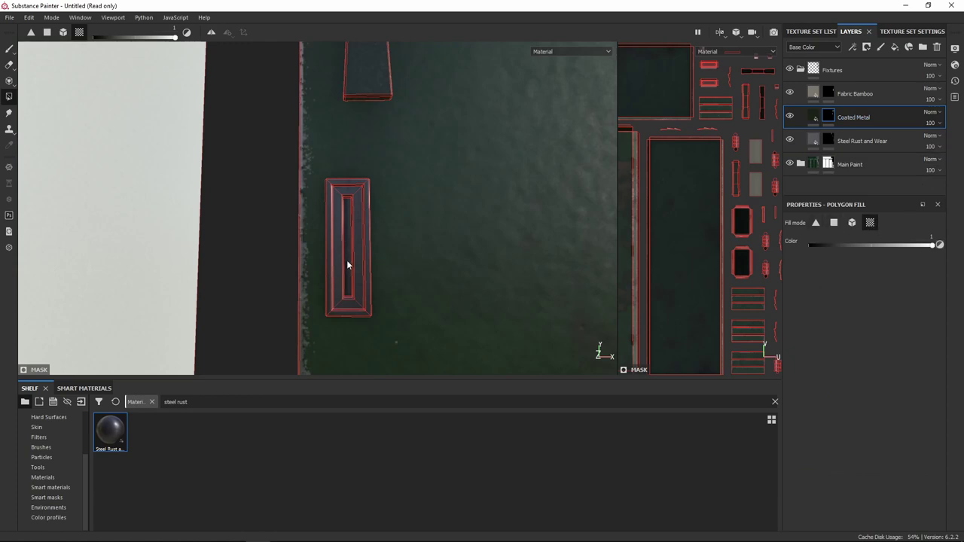
scroll(395, 240, "down", 2)
scroll(395, 240, "down", 2)
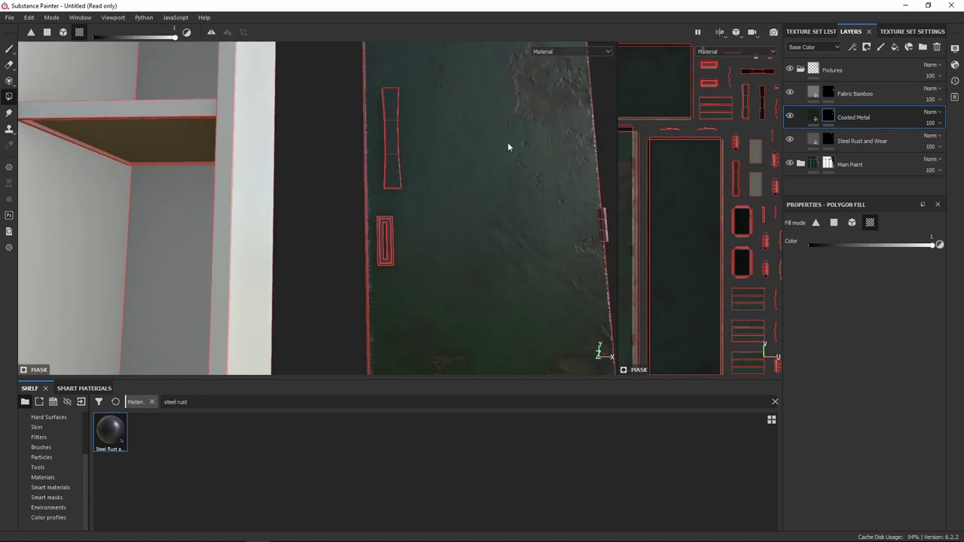
left_click_drag(447, 122, 389, 257, "alt")
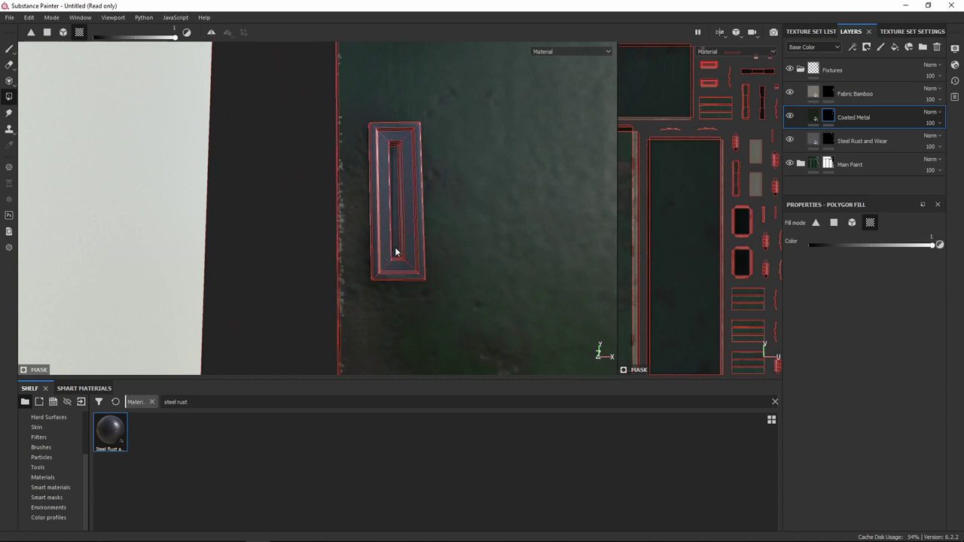
left_click(397, 249)
left_click(813, 116)
scroll(410, 226, "down", 6)
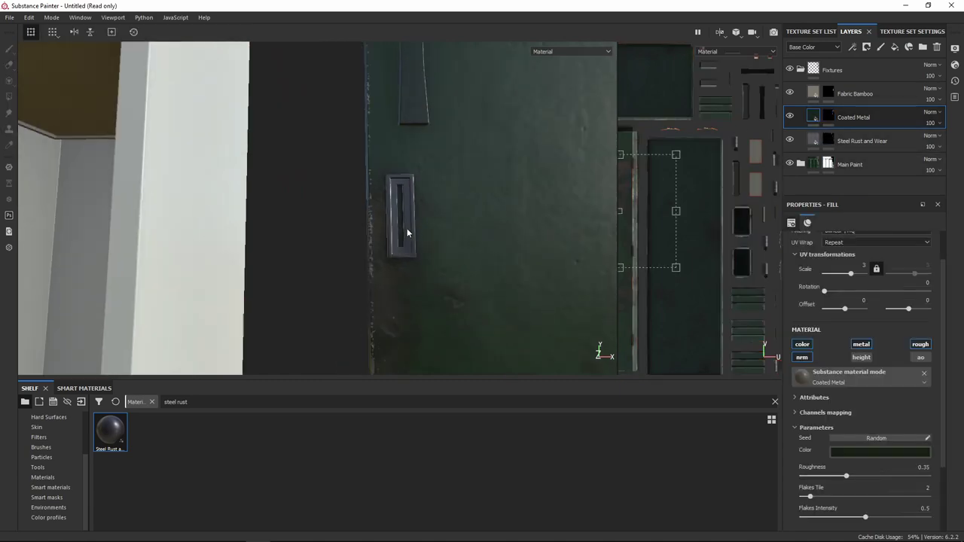
left_click_drag(416, 223, 284, 260, "alt")
scroll(460, 291, "up", 5)
left_click_drag(464, 168, 404, 284, "alt")
middle_click_drag(404, 284, 441, 309, "alt")
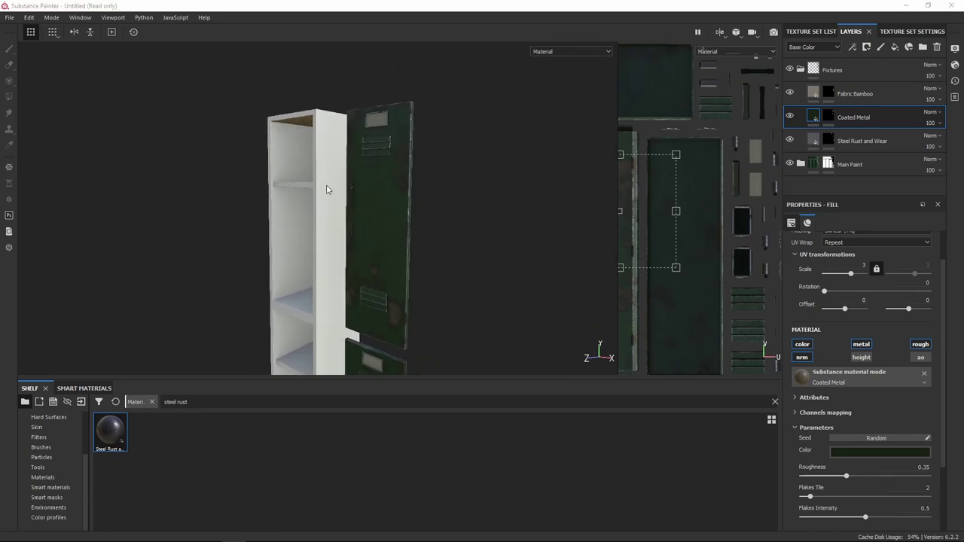
left_click_drag(326, 189, 391, 179, "alt")
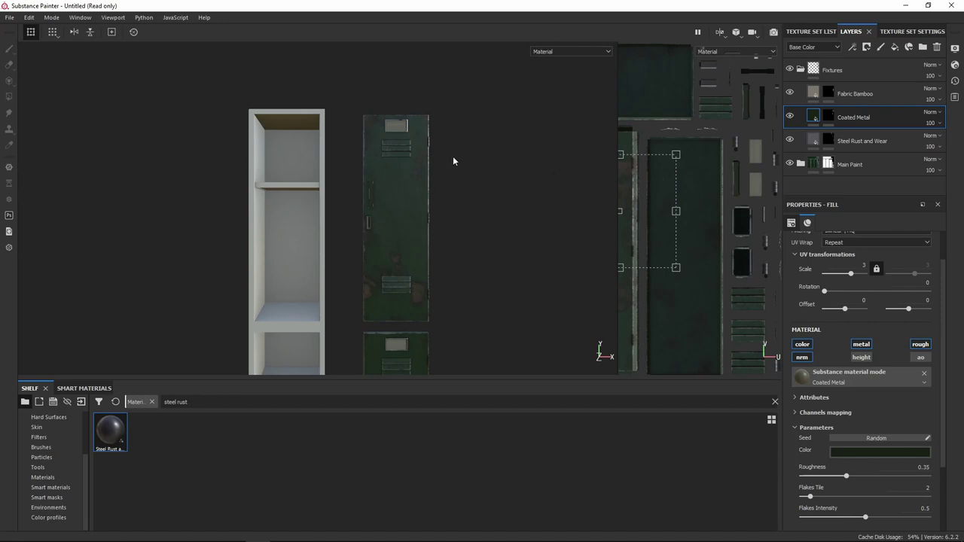
left_click_drag(452, 157, 438, 171, "alt")
left_click(728, 31)
left_click(770, 62)
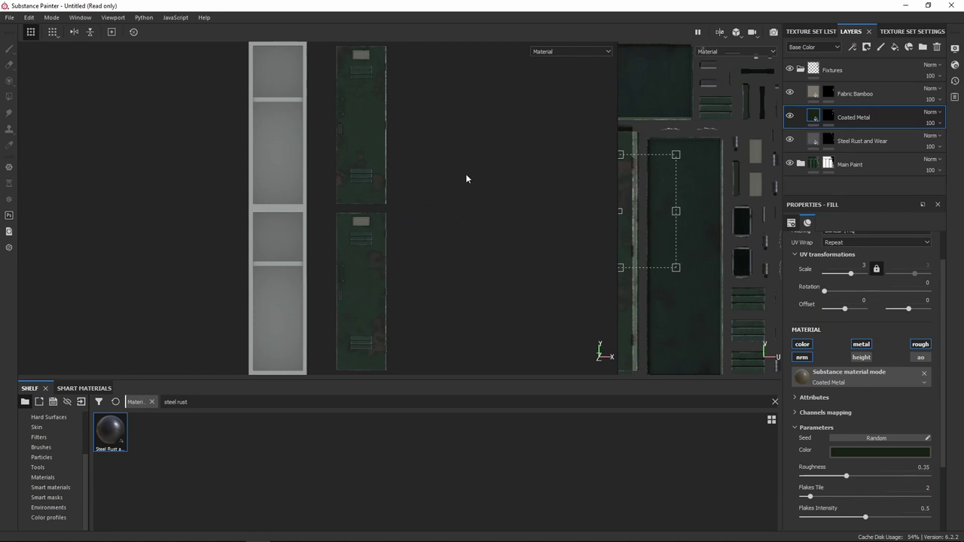
scroll(467, 179, "up", 5)
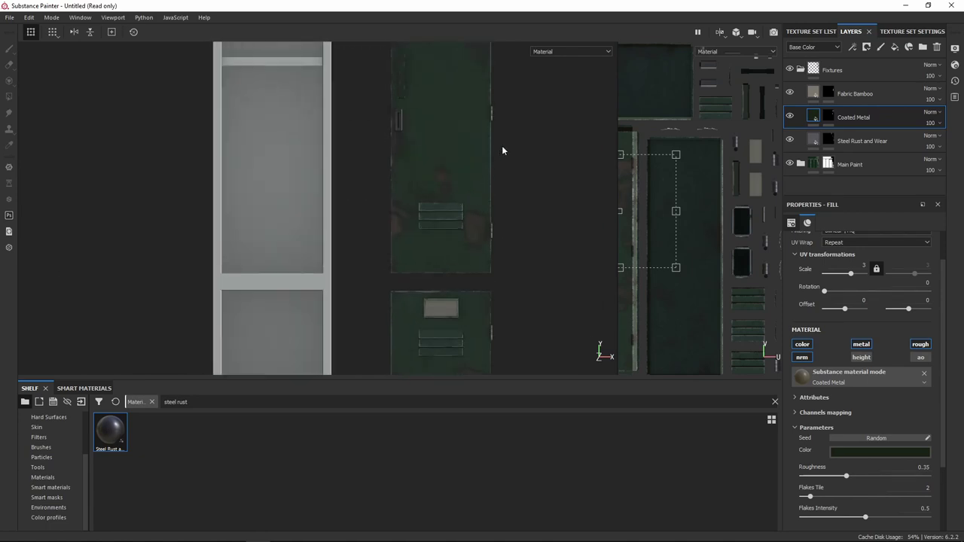
scroll(467, 218, "down", 3)
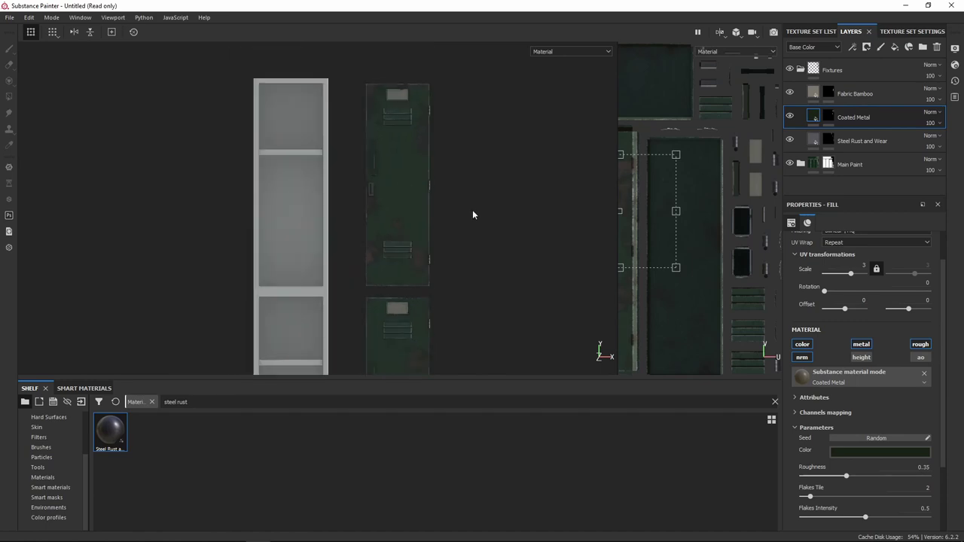
left_click_drag(472, 215, 489, 258, "alt")
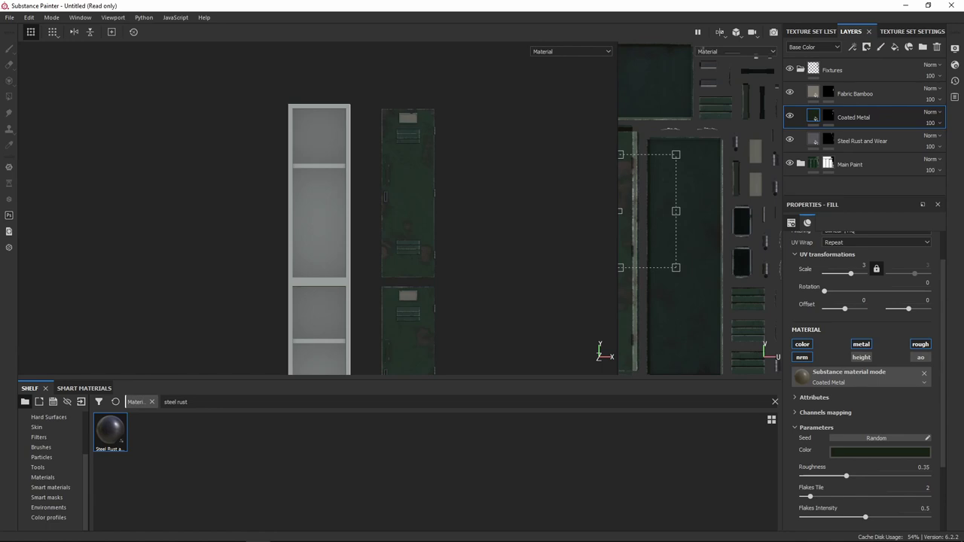
- In the Textures folder, select Graffiti01–03, sticker04 and sticker13
key("alt+Tab")
mouse_move(545, 114)
left_mouse_down()
mouse_move(306, 65)
mouse_move(219, 79)
mouse_move(254, 78)
left_mouse_up()
scroll(329, 301, "up", 1)
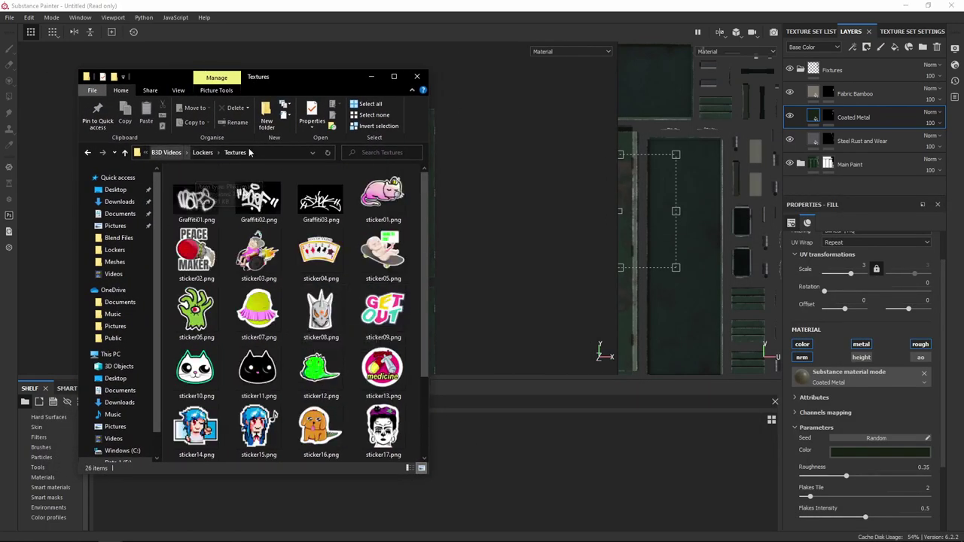
left_click(190, 216)
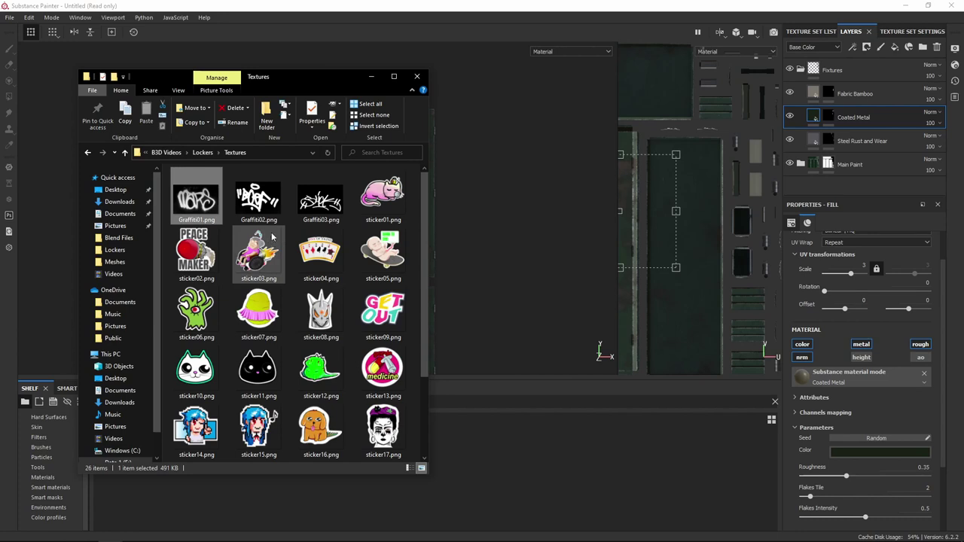
left_click(332, 204, "shift")
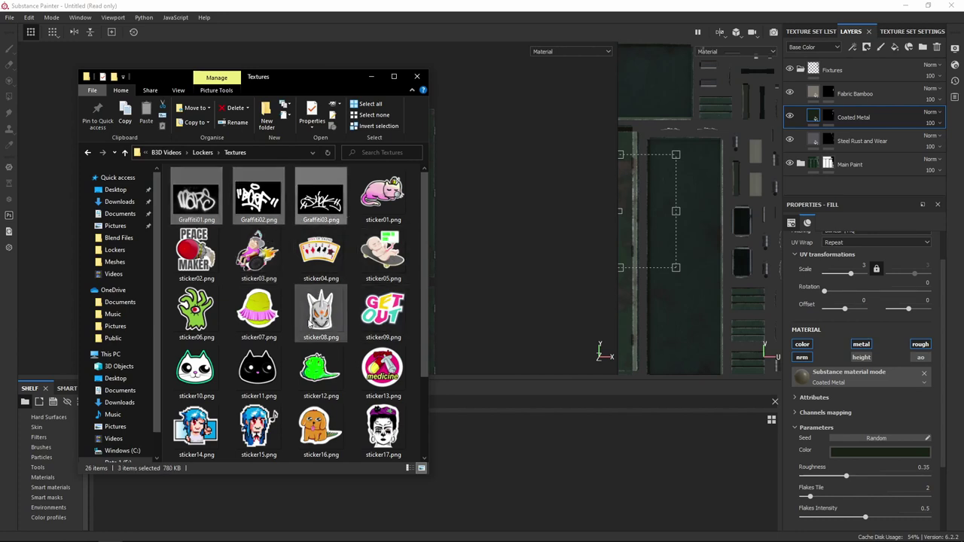
left_click(320, 252, "ctrl")
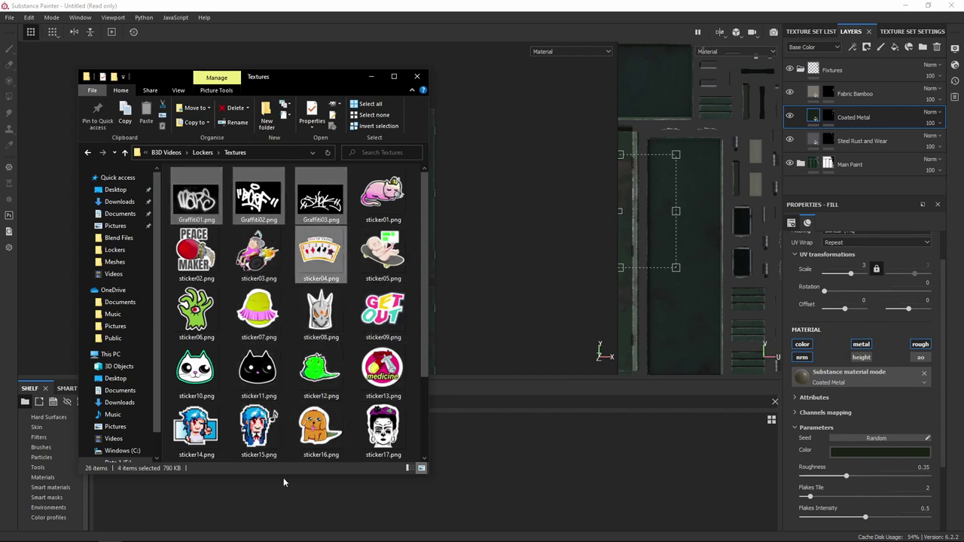
left_click(382, 369, "ctrl")
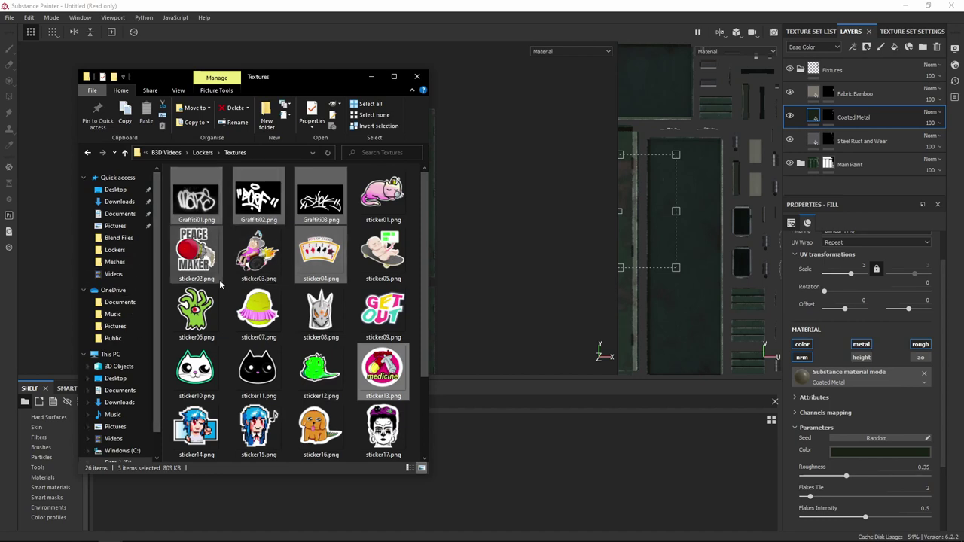
- Add sticker02 and sticker19 to the selection and drop all seven images into Substance Painter
left_click(198, 252, "ctrl")
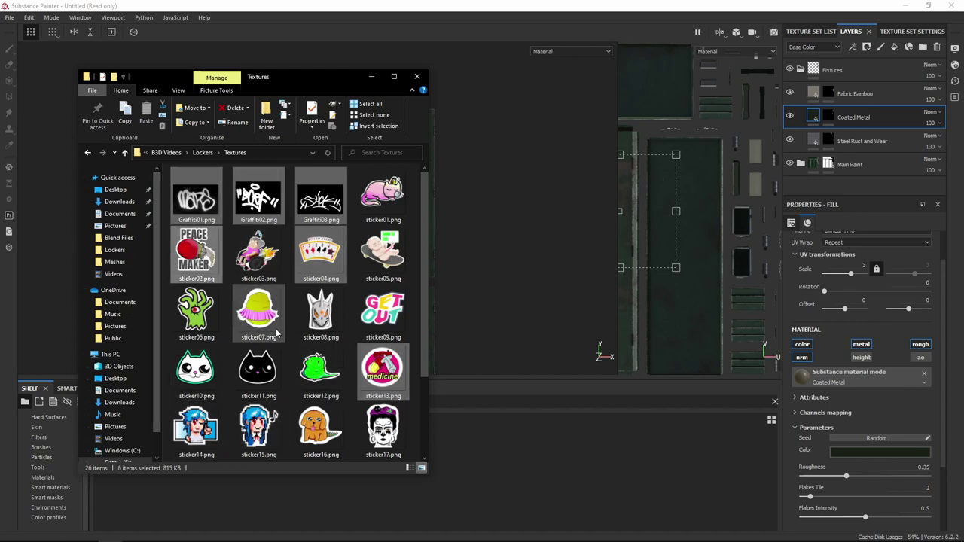
scroll(276, 334, "down", 2)
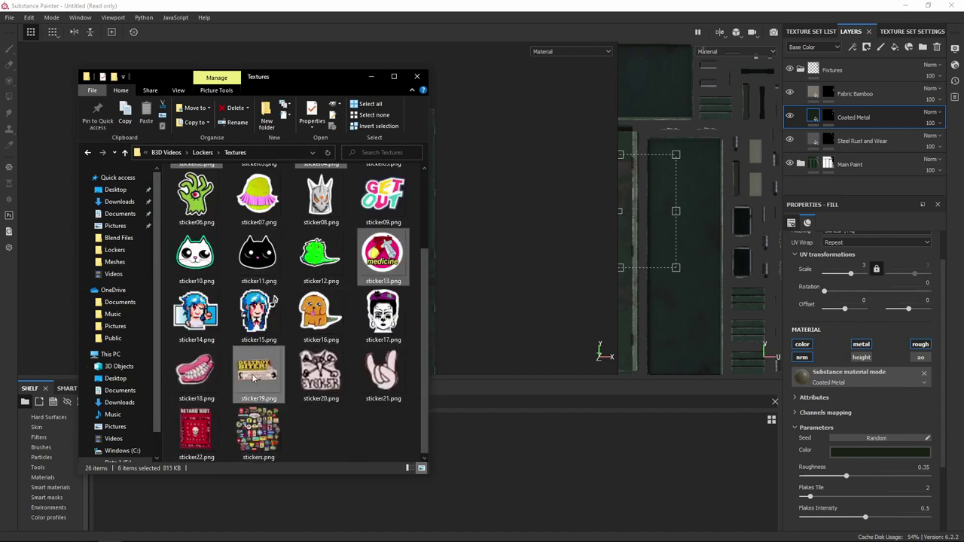
left_click(253, 377, "ctrl")
scroll(316, 324, "up", 2)
scroll(318, 218, "down", 2)
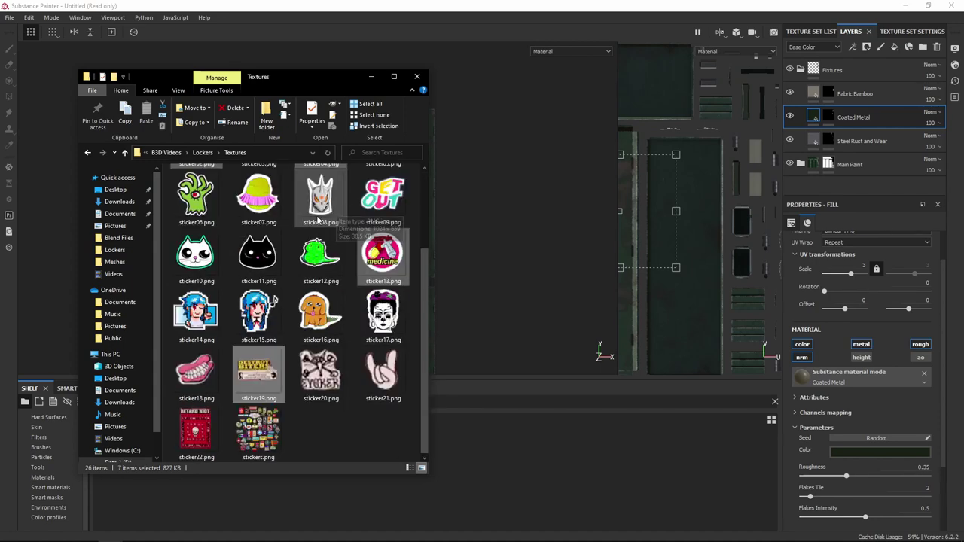
scroll(226, 226, "up", 2)
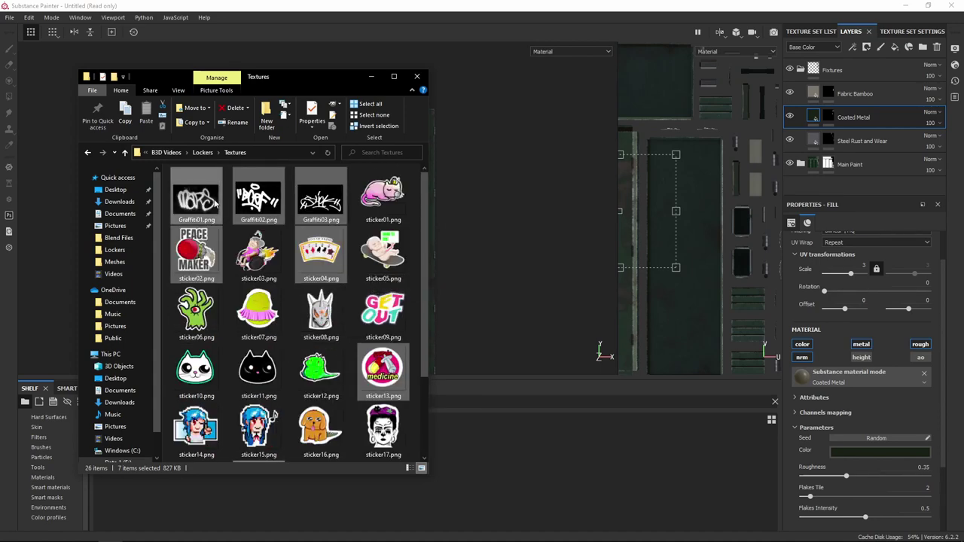
mouse_move(314, 247)
left_mouse_down()
mouse_move(500, 409)
mouse_move(543, 482)
left_mouse_up()
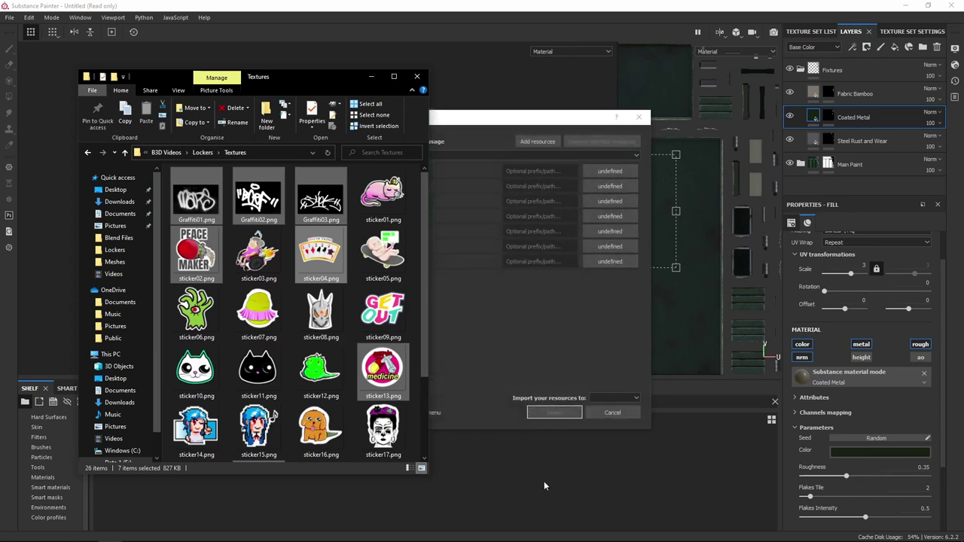
- Set Graffiti01, Graffiti02 and Graffiti03 to import as alphas
left_click(369, 77)
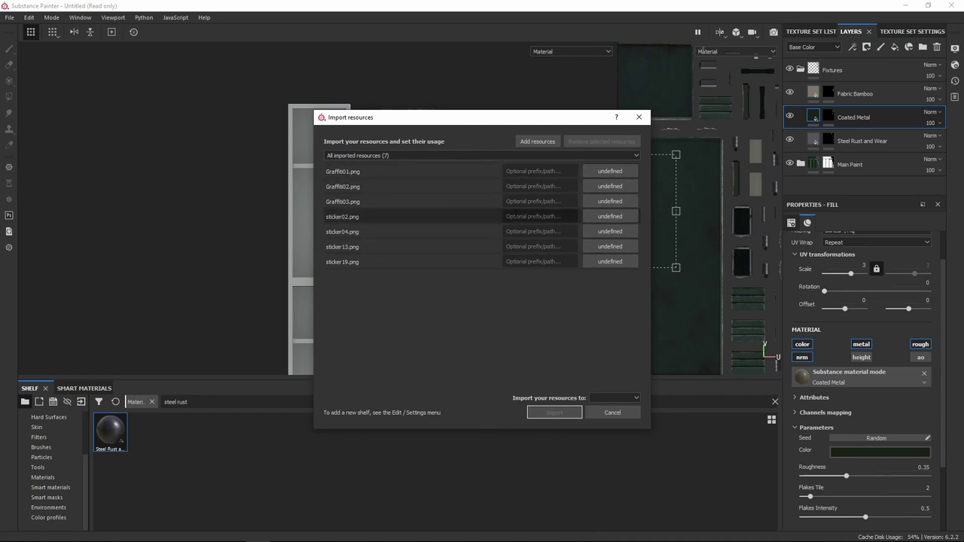
left_click(615, 172)
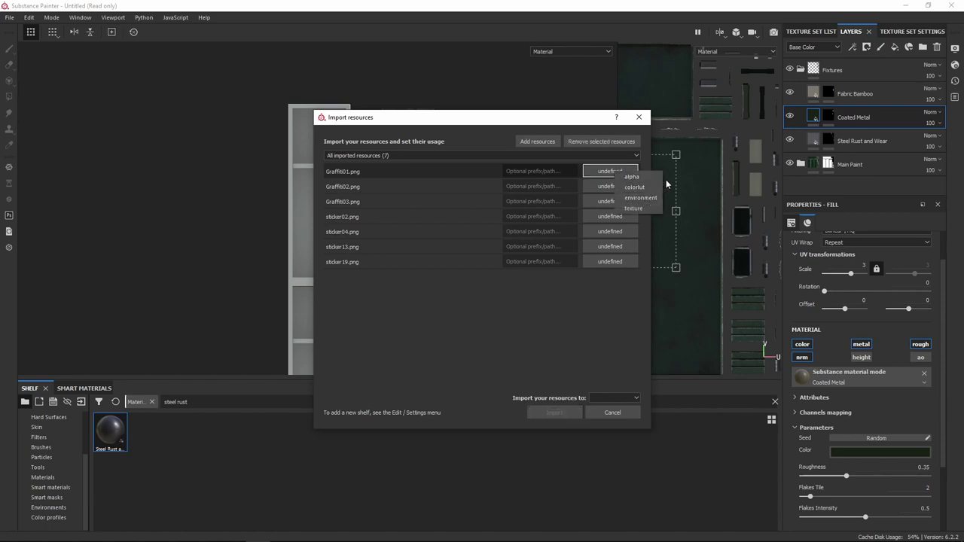
left_click(635, 208)
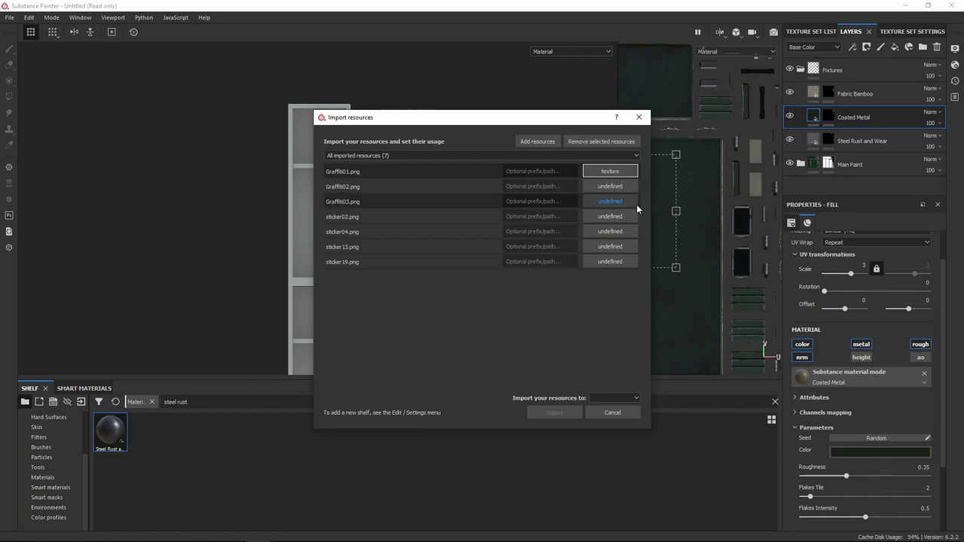
left_click(615, 186)
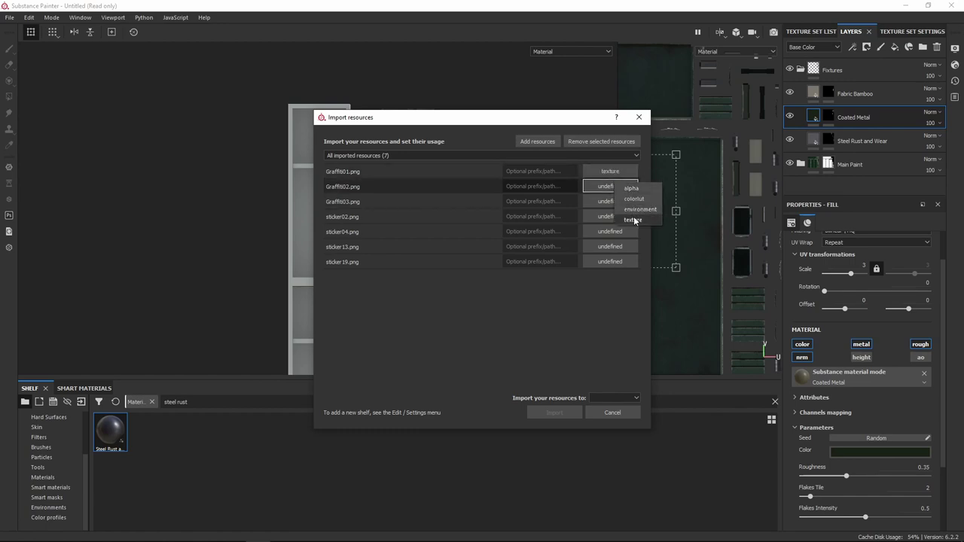
left_click(617, 171)
left_click(623, 172)
left_click(646, 172)
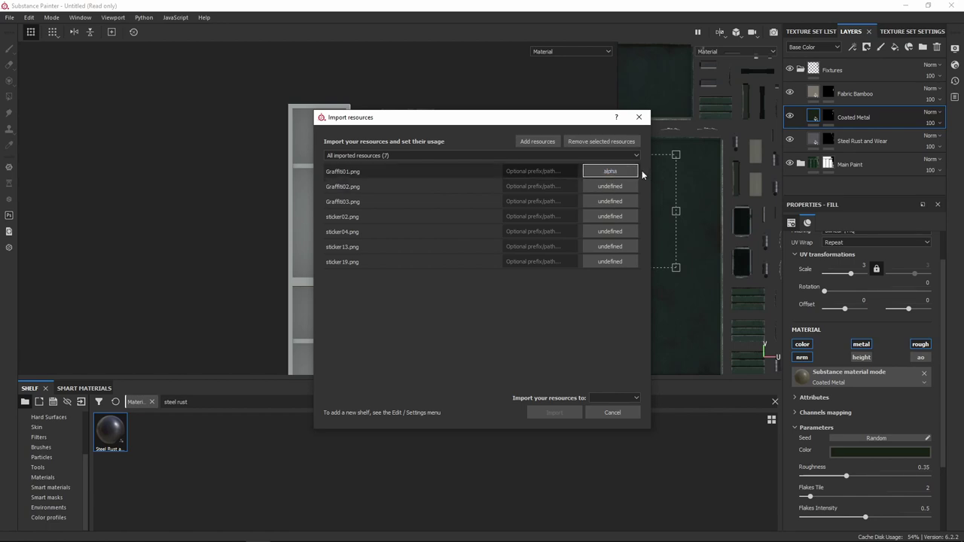
left_click(602, 187)
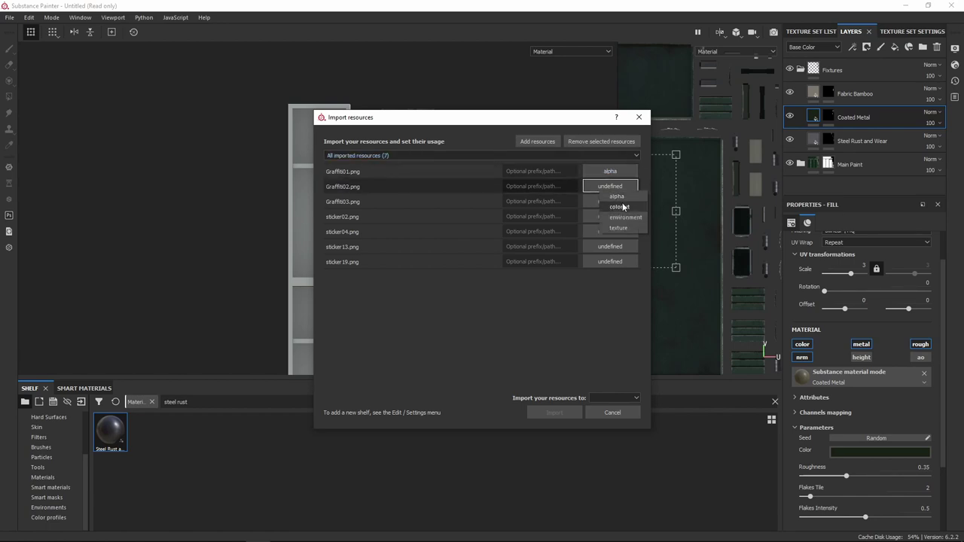
left_click(625, 196)
left_click(612, 201)
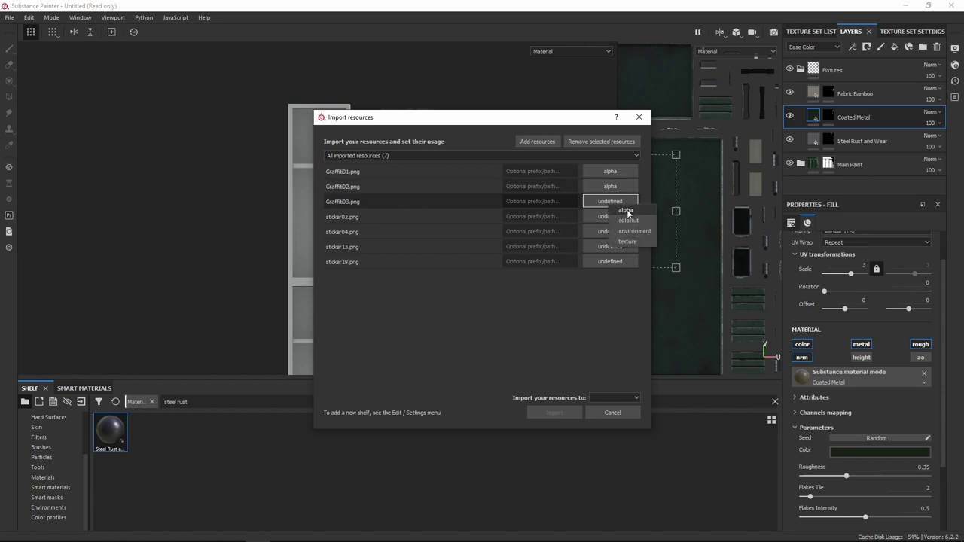
left_click(633, 210)
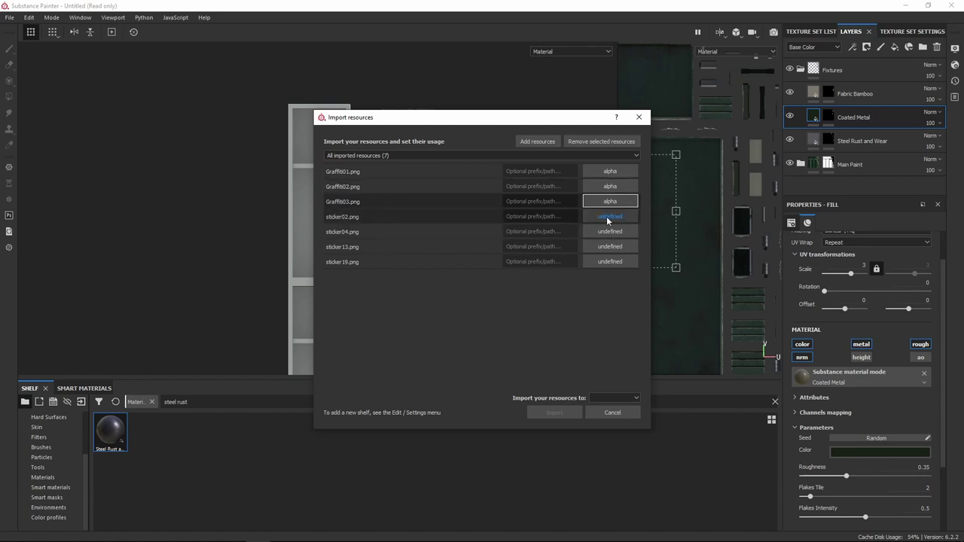
- Set sticker02, sticker04, sticker13 and sticker19 to import as textures
left_click(610, 218)
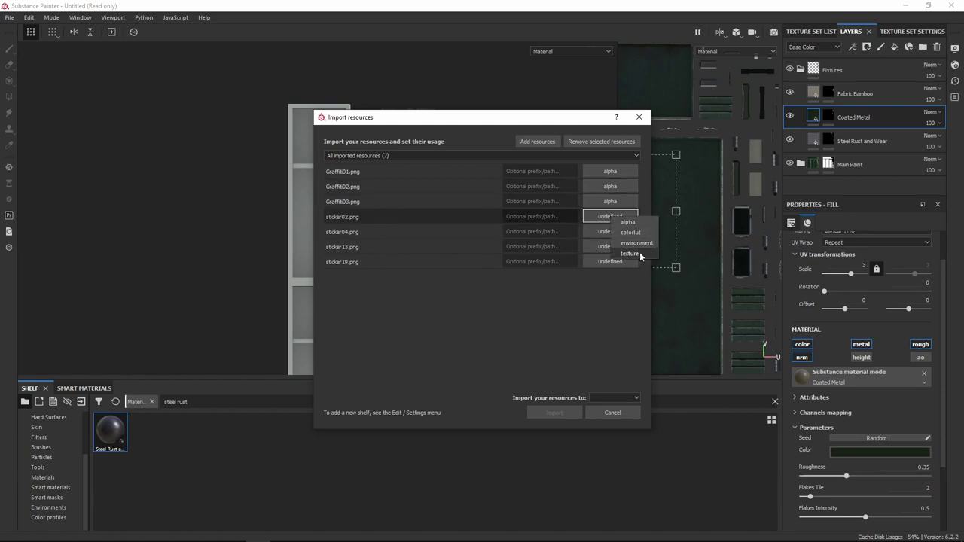
left_click(640, 253)
left_click(611, 231)
left_click(639, 271)
left_click(611, 247)
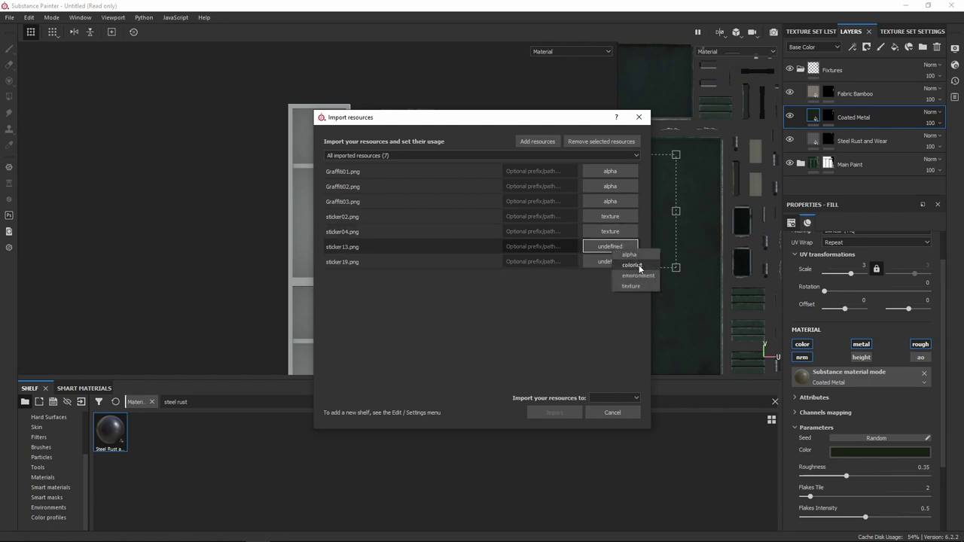
left_click(640, 287)
left_click(611, 262)
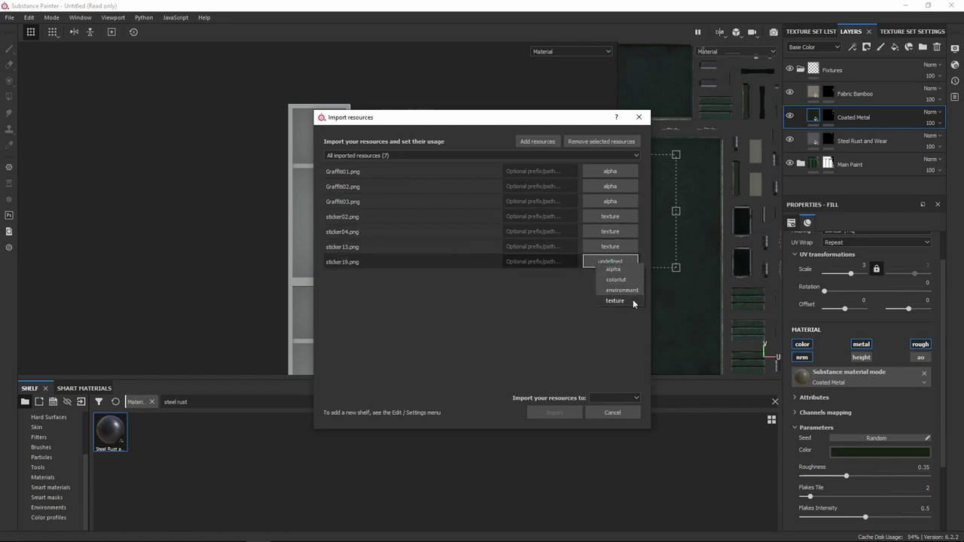
left_click(635, 301)
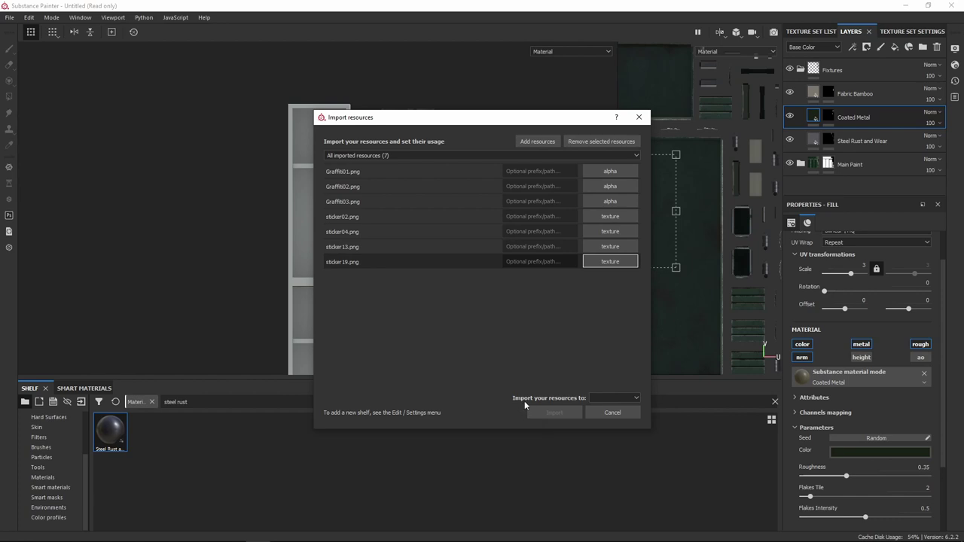
- Import the seven resources into project 'Untitled'
left_click(594, 397)
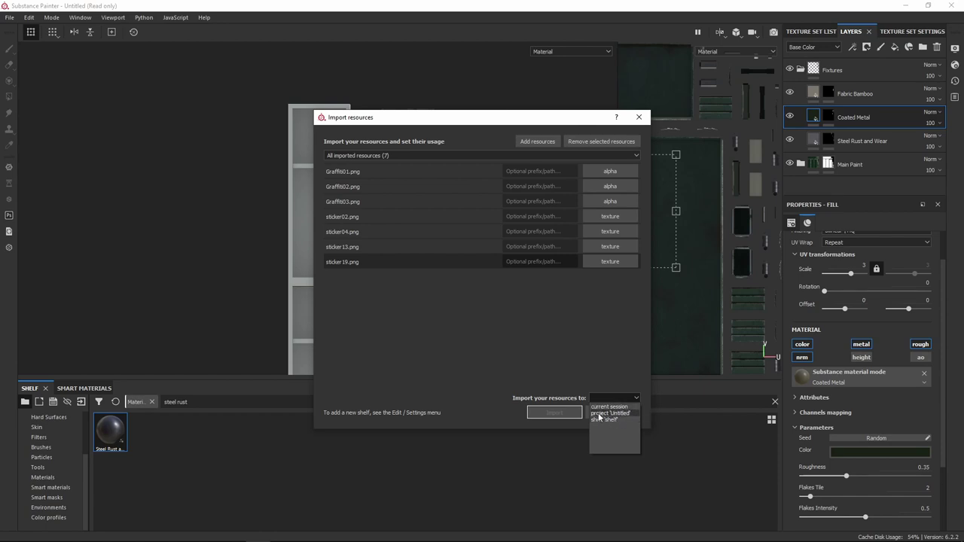
left_click(598, 413)
left_click(554, 413)
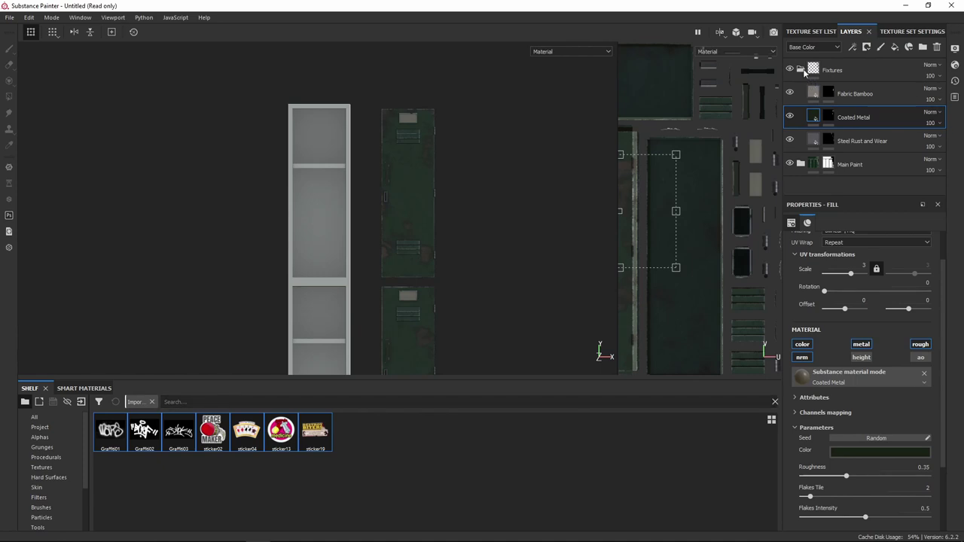
- Create a new folder above Fixtures and name it 'Decals'
left_click(921, 46)
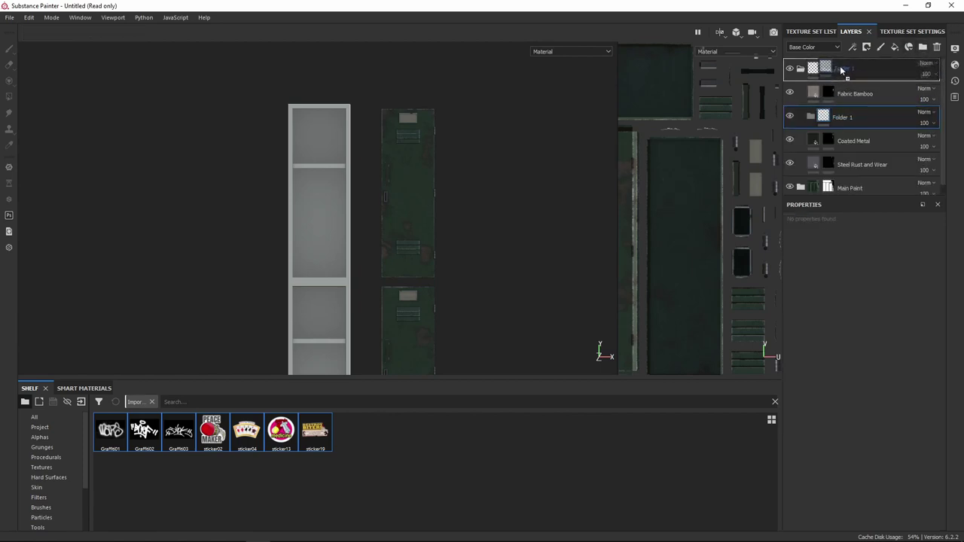
left_click_drag(840, 65, 851, 59)
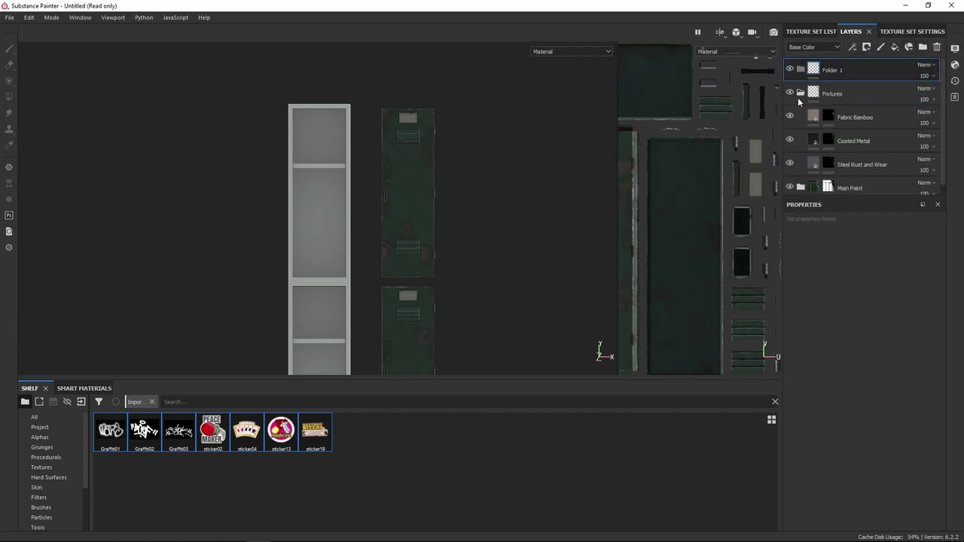
left_click(799, 95)
double_click(836, 70)
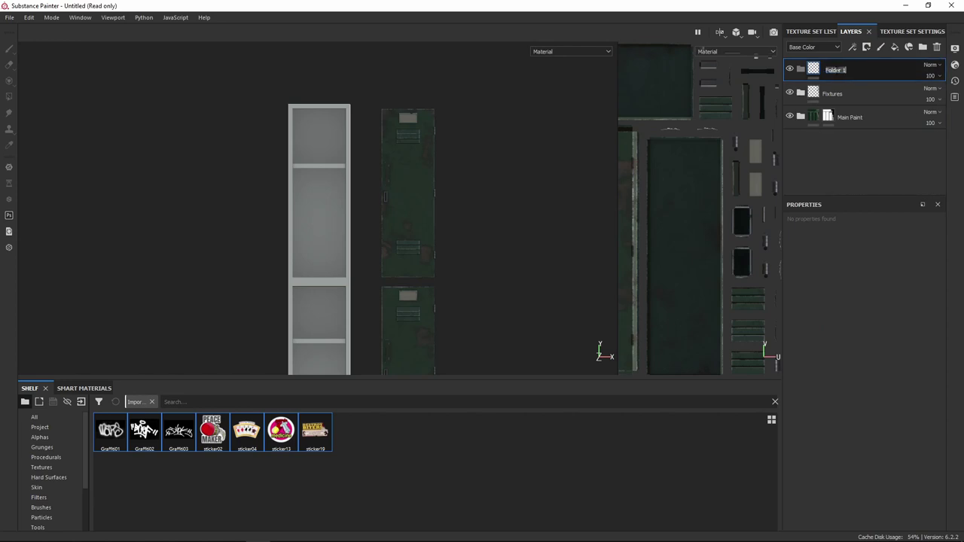
type("Decals")
key("Return")
- Add a new paint layer, Layer 1, inside the Decals folder
left_click(881, 47)
left_click_drag(823, 70, 843, 93)
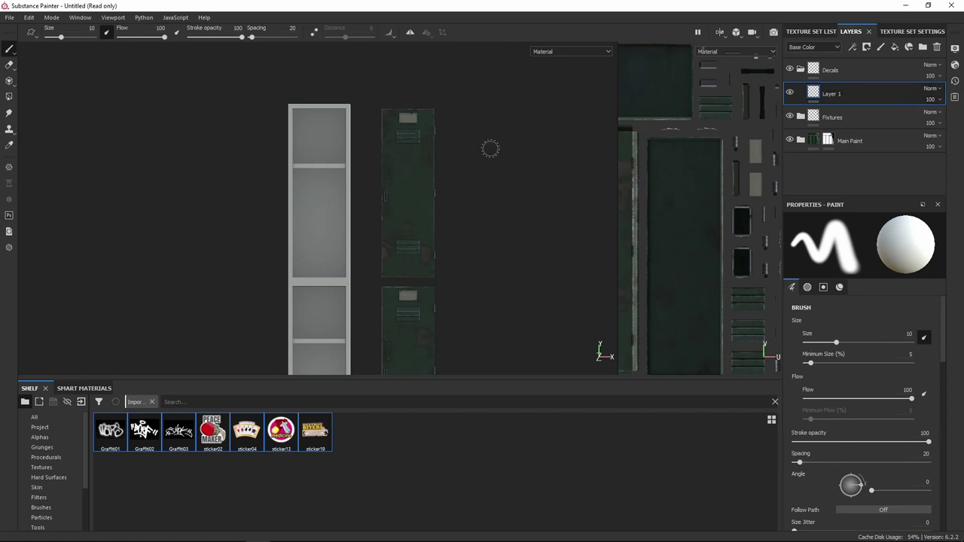
scroll(423, 209, "up", 2)
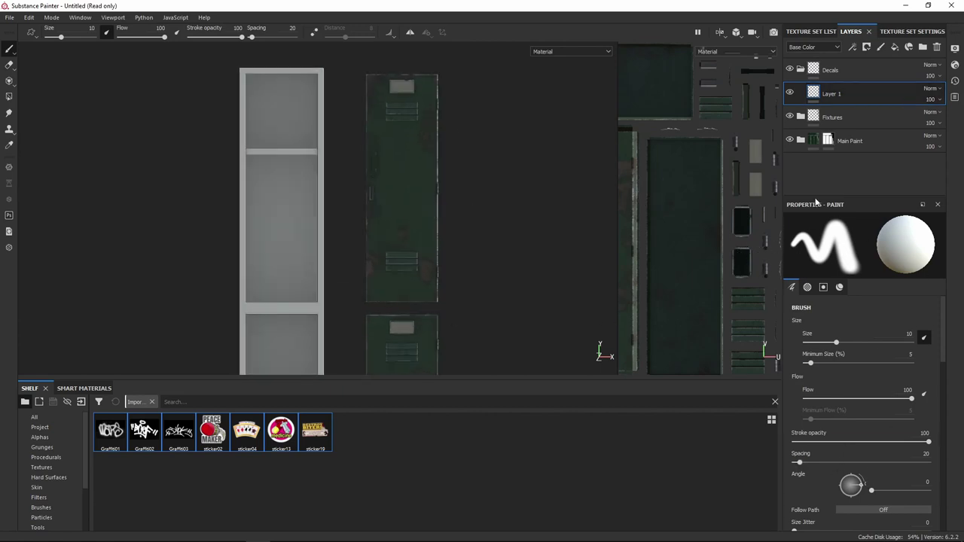
- Undo a test stroke on the door and scroll Properties - Paint to the Material section
mouse_move(405, 160)
left_mouse_down()
mouse_move(392, 216)
mouse_move(423, 217)
mouse_move(397, 198)
mouse_move(385, 147)
mouse_move(393, 98)
mouse_move(404, 125)
mouse_move(399, 158)
left_mouse_up()
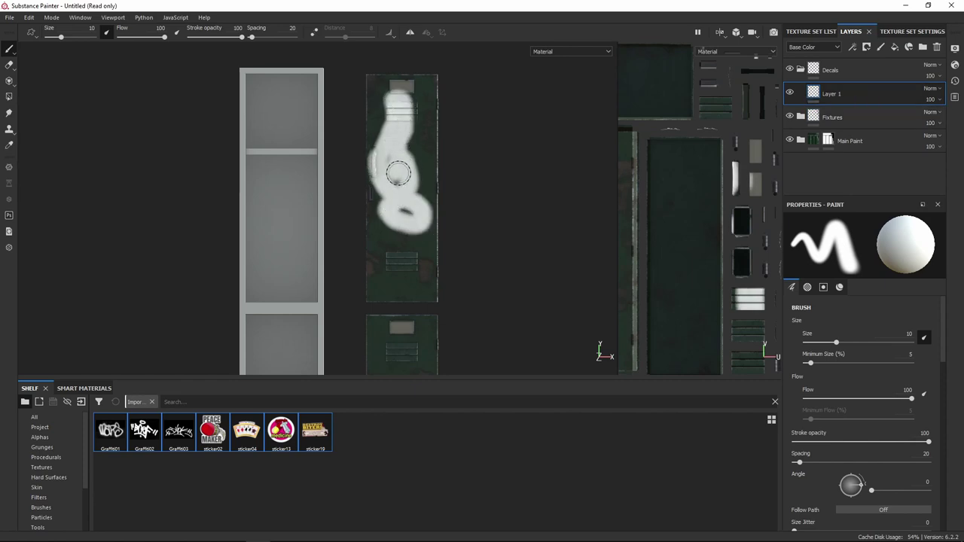
key("ctrl+z")
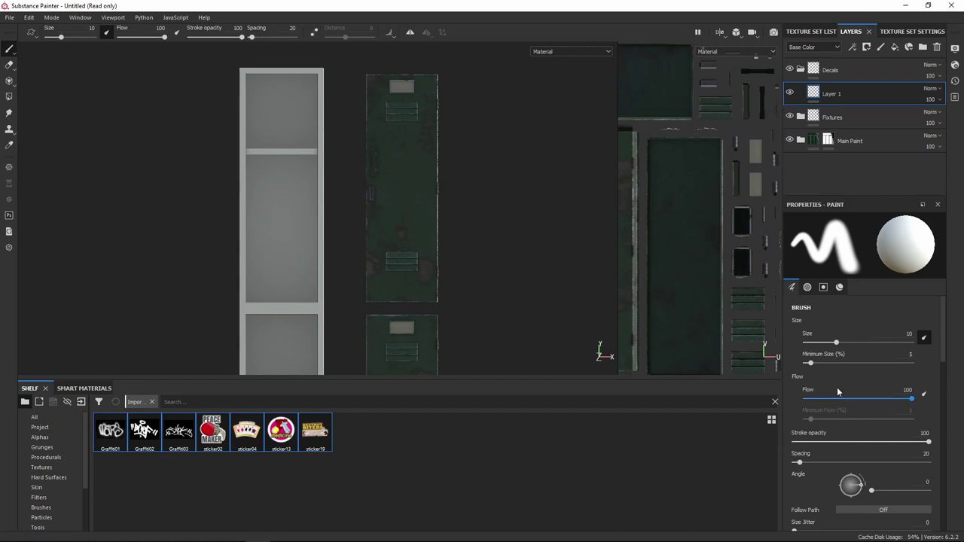
scroll(837, 387, "down", 6)
scroll(849, 375, "up", 4)
scroll(849, 375, "down", 8)
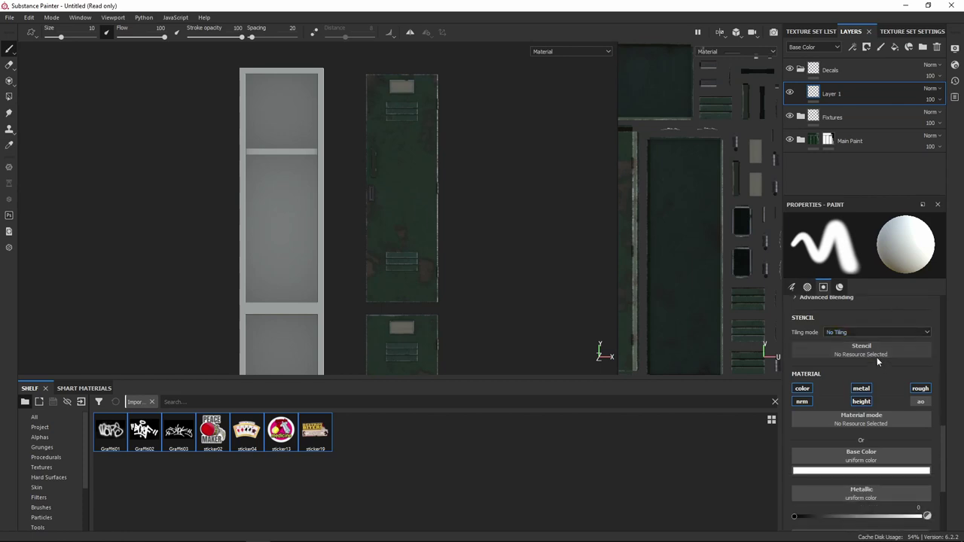
scroll(877, 357, "down", 2)
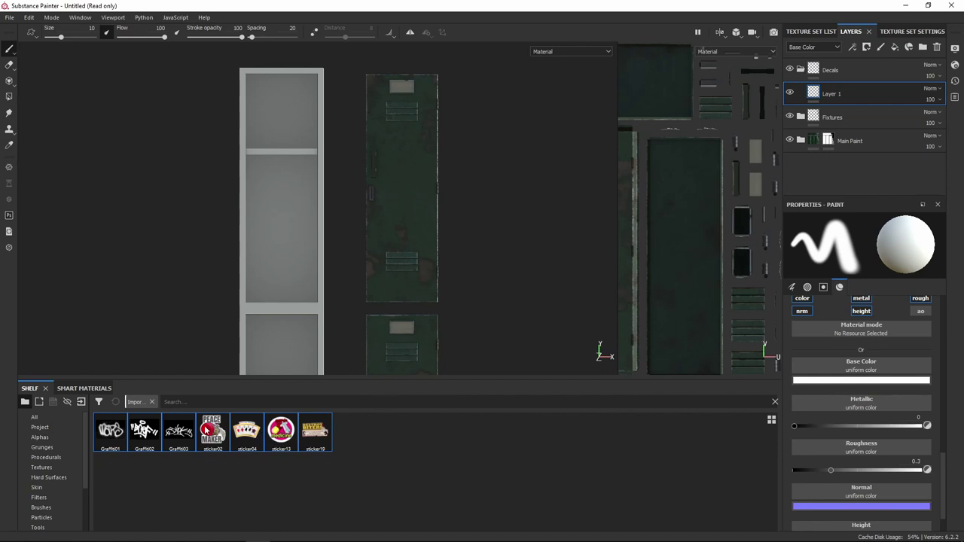
- Load sticker02 as the brush's Base Color, test-stamp it on the door, and undo
left_click_drag(206, 431, 853, 364)
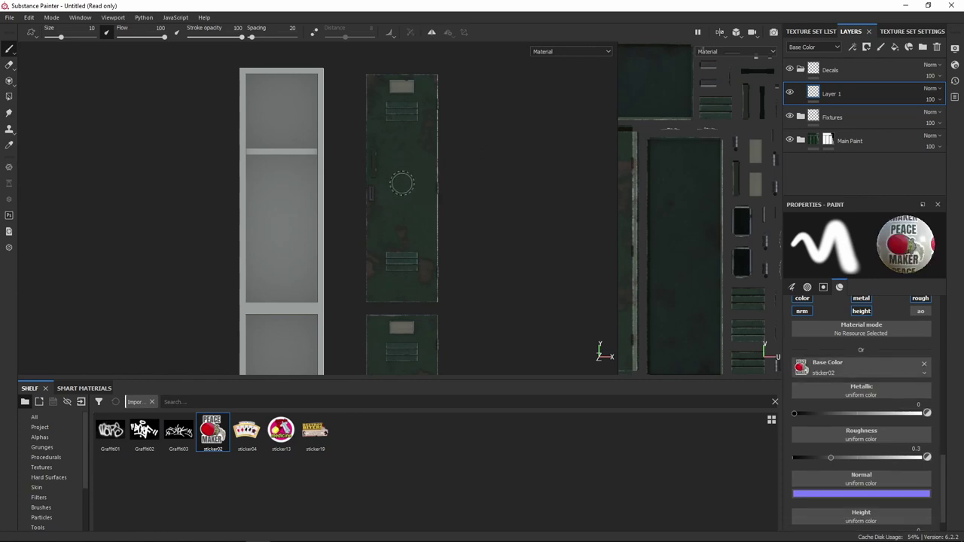
left_click(402, 183)
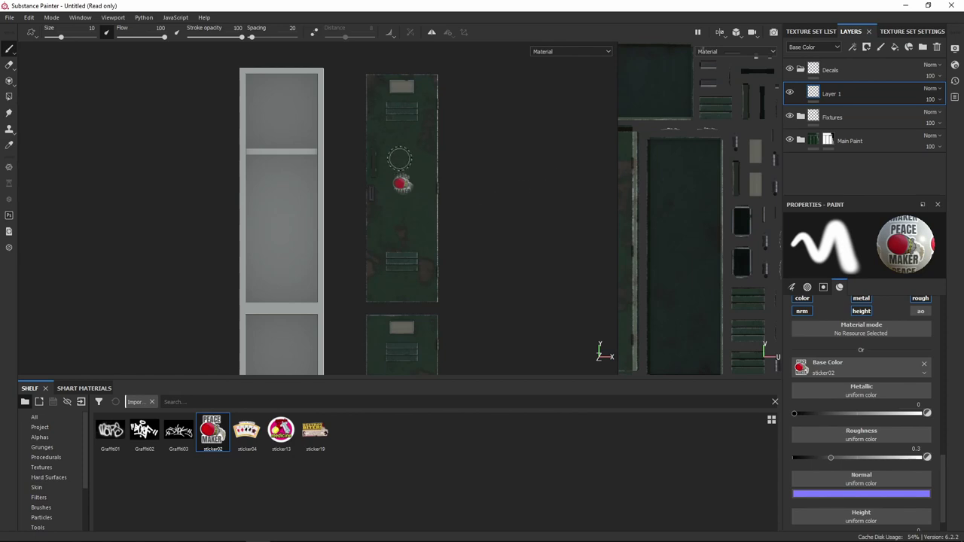
scroll(418, 214, "up", 1)
scroll(418, 214, "up", 3)
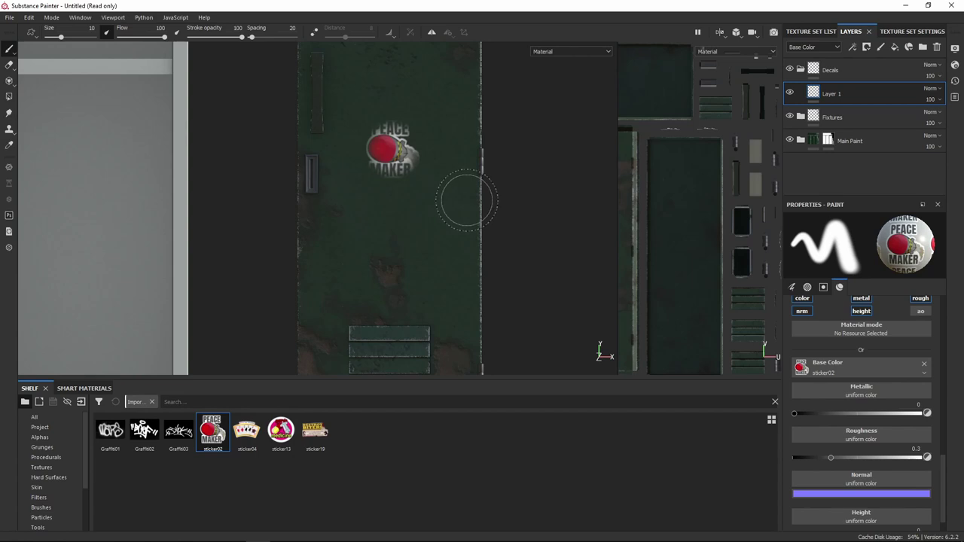
key("ctrl+z")
scroll(501, 183, "down", 5)
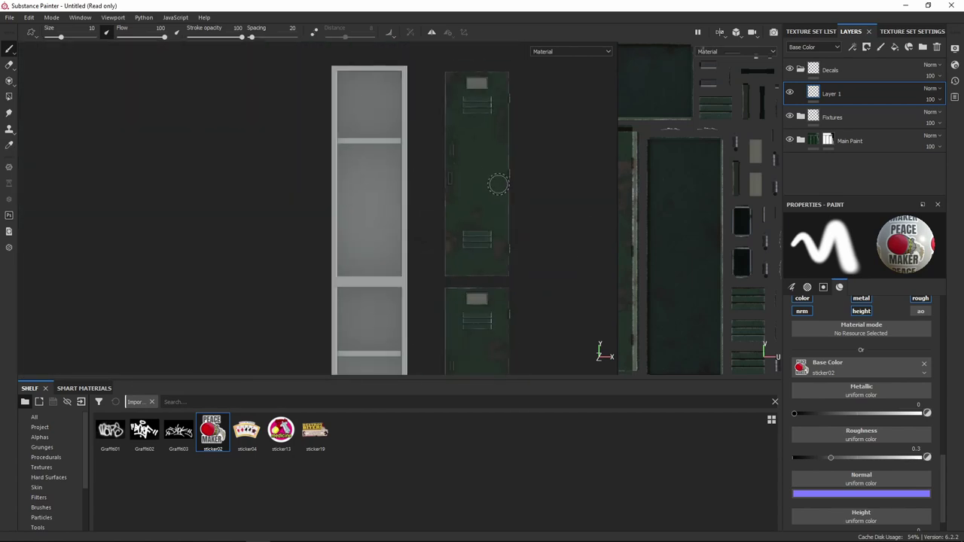
scroll(489, 167, "up", 1)
scroll(487, 158, "up", 1)
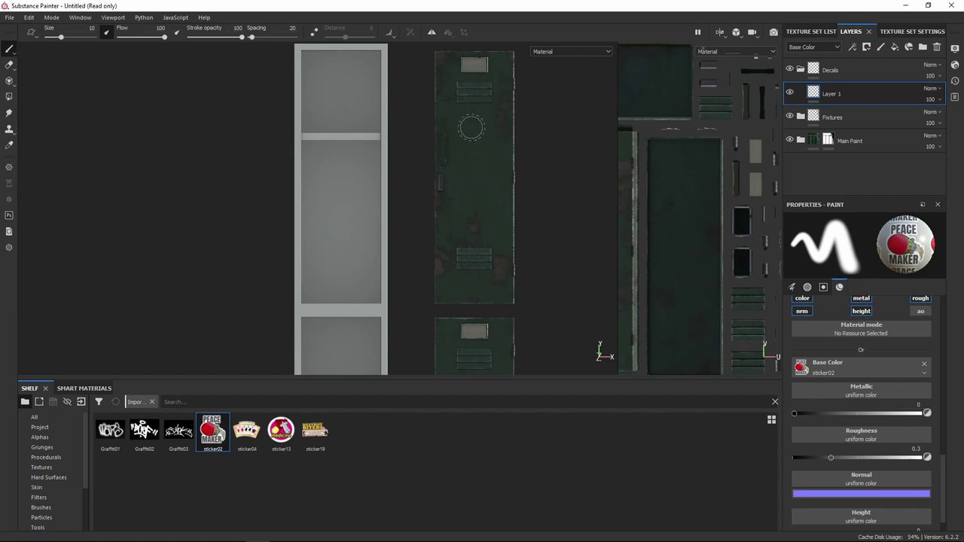
- Set the brush flow to 65 and size to about 10.9
key("ctrl")
left_click_drag(486, 136, 459, 136, "ctrl")
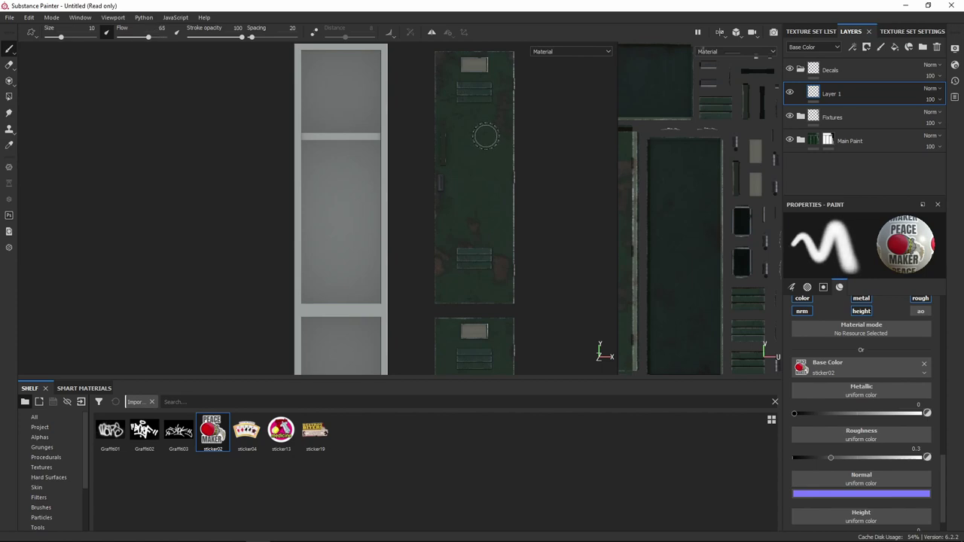
right_click_drag(476, 148, 528, 151, "ctrl")
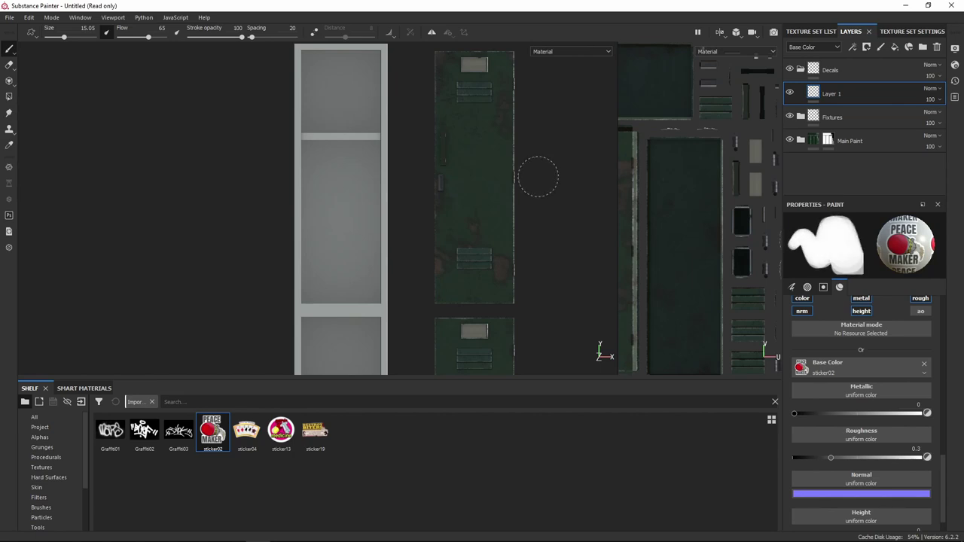
mouse_move(464, 179)
right_mouse_down("ctrl")
mouse_move(497, 178)
mouse_move(407, 178)
mouse_move(478, 179)
mouse_move(420, 185)
right_mouse_up("ctrl")
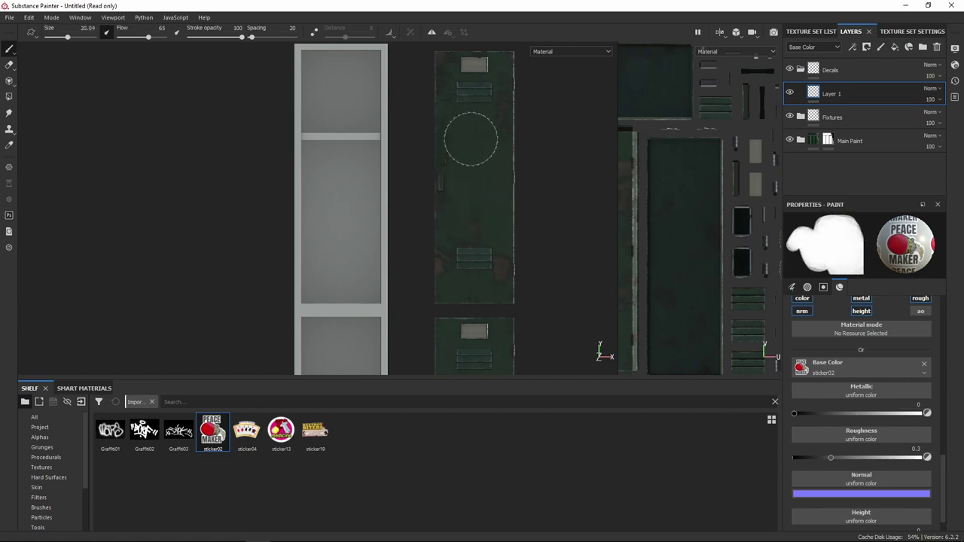
right_click_drag(466, 155, 466, 144, "ctrl")
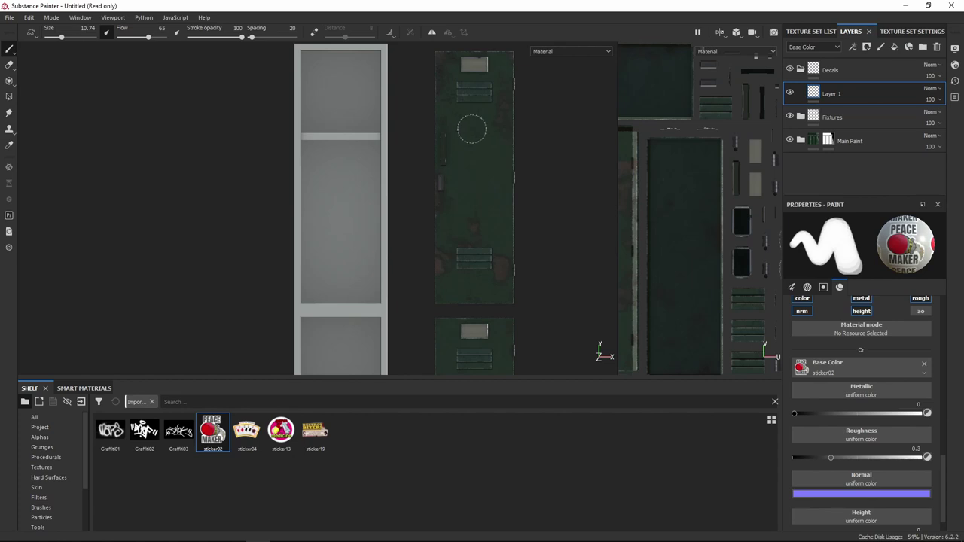
right_click_drag(471, 129, 473, 129, "ctrl")
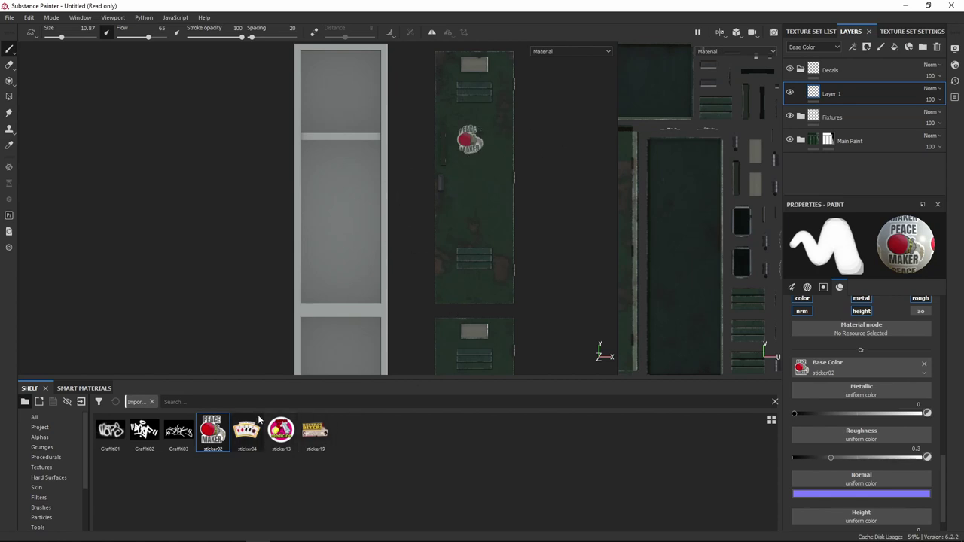
- Switch to the Eraser with a grungy Kyle's concept brush sized about 8.87
left_click(9, 65)
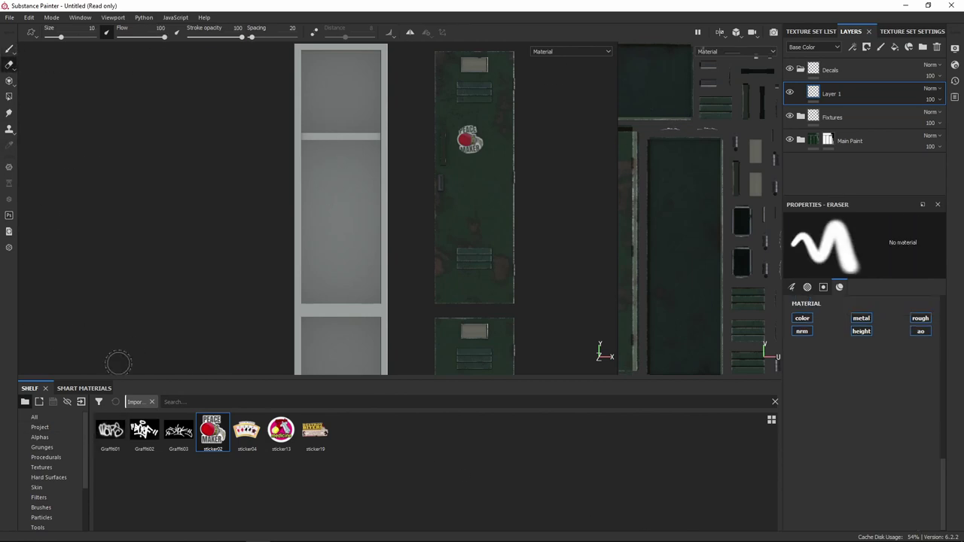
left_click(42, 507)
scroll(250, 473, "down", 3)
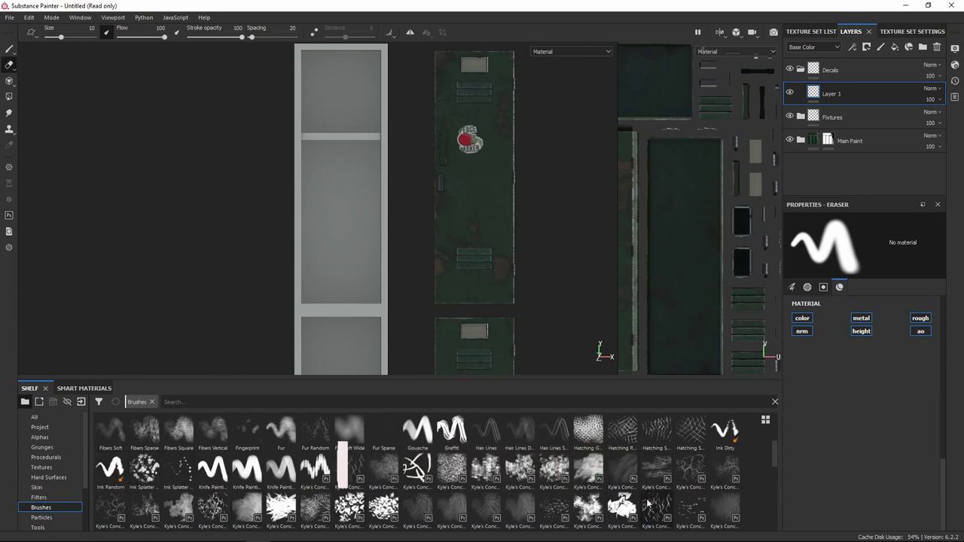
left_click(343, 464)
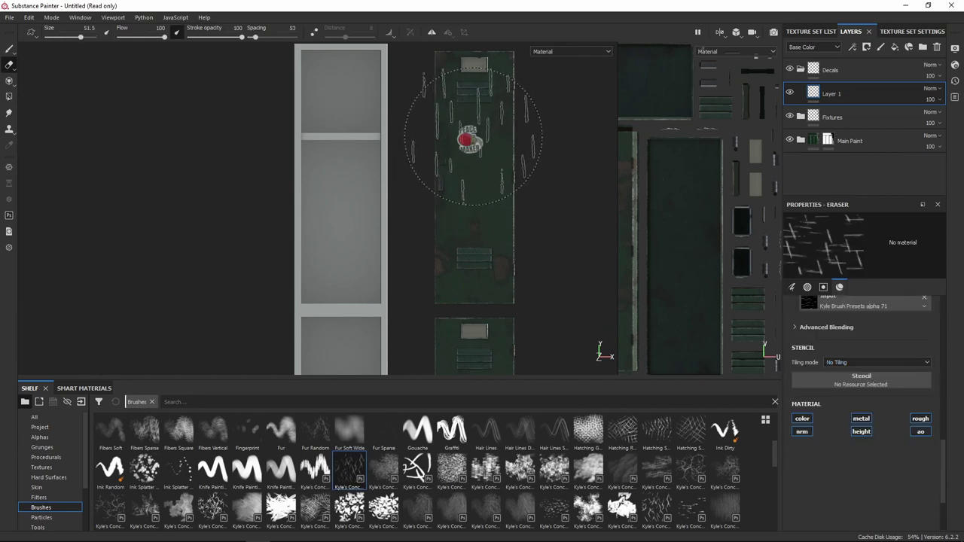
scroll(464, 133, "down", 1)
key("ctrl")
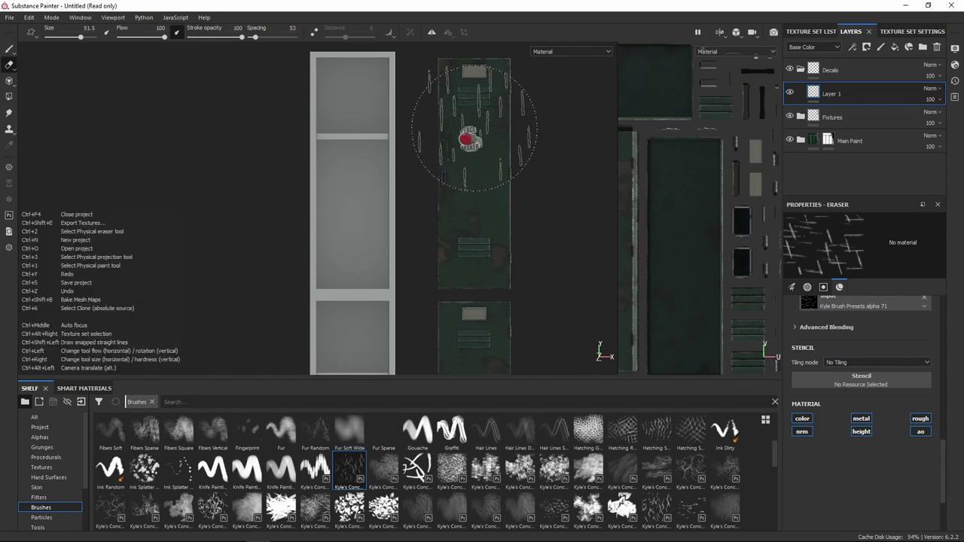
right_click_drag(466, 138, 433, 140, "ctrl")
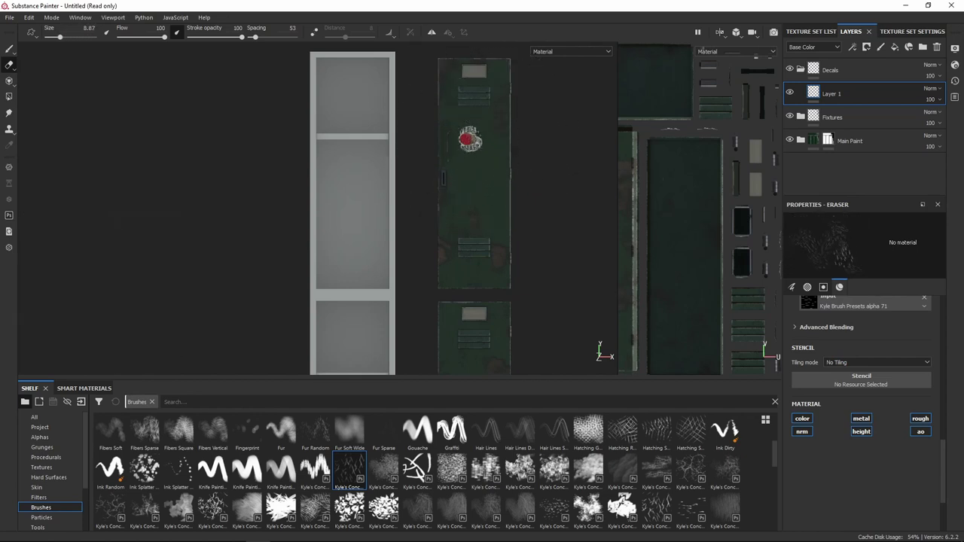
scroll(470, 139, "up", 6)
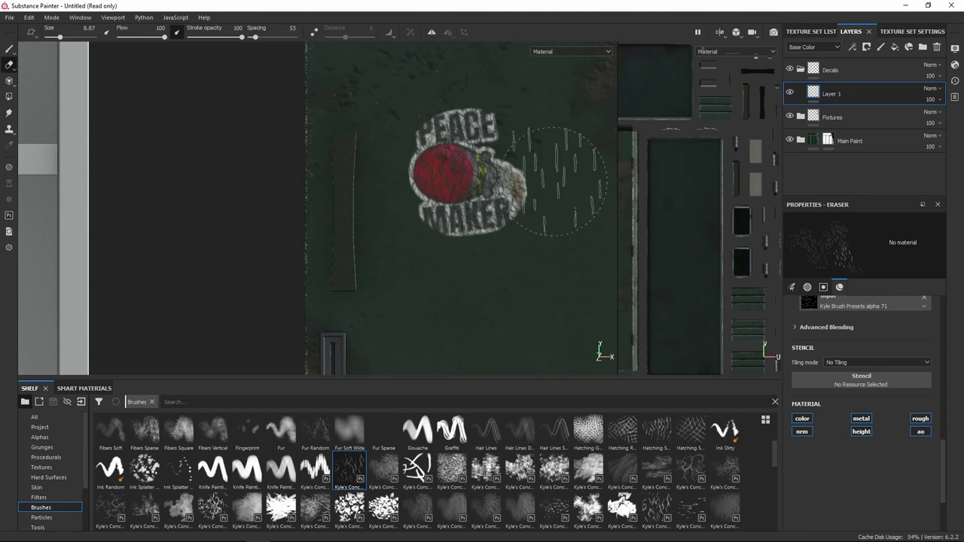
scroll(531, 210, "down", 2)
scroll(543, 208, "down", 3)
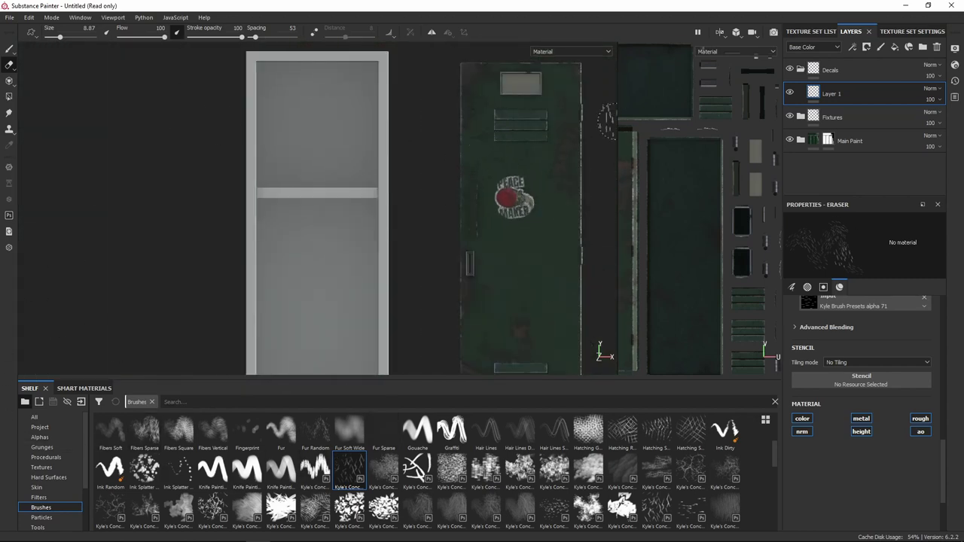
scroll(526, 183, "down", 2)
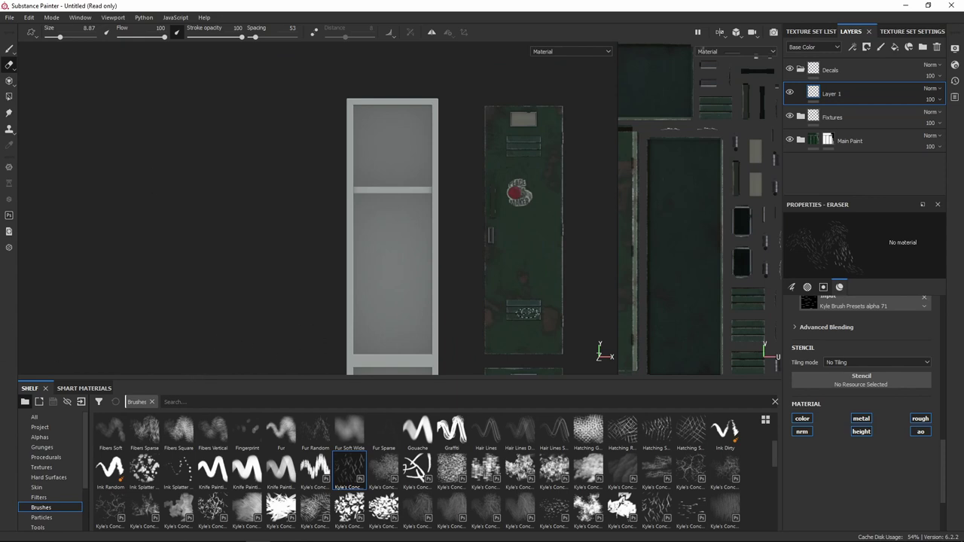
- Stamp the sticker04 playing-cards decal on the door below the PEACE MAKER sticker
left_click(40, 427)
key("1")
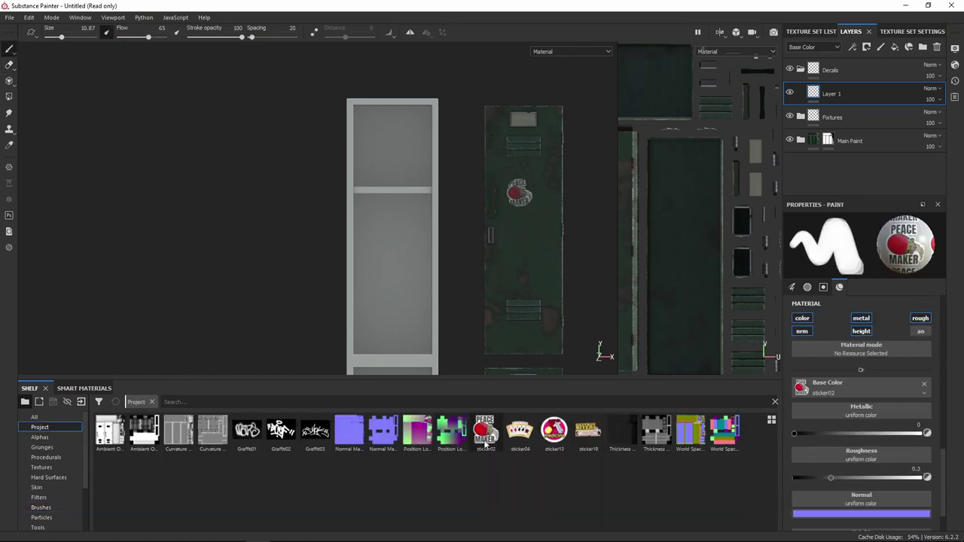
left_click_drag(520, 430, 832, 386)
scroll(539, 295, "up", 2)
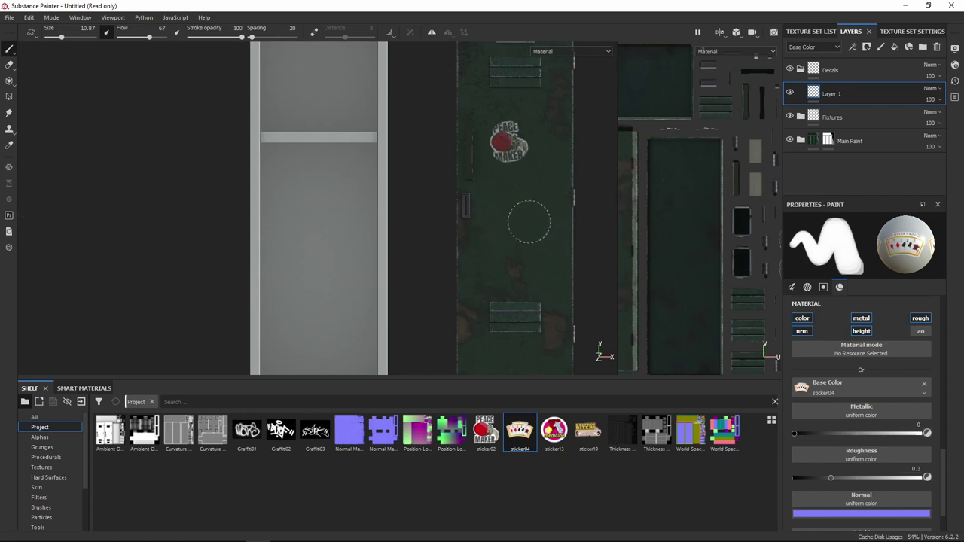
left_click(529, 222)
- Switch back to the eraser and bring the next locker door into view
left_click(9, 65)
scroll(512, 226, "up", 4)
scroll(498, 260, "down", 2)
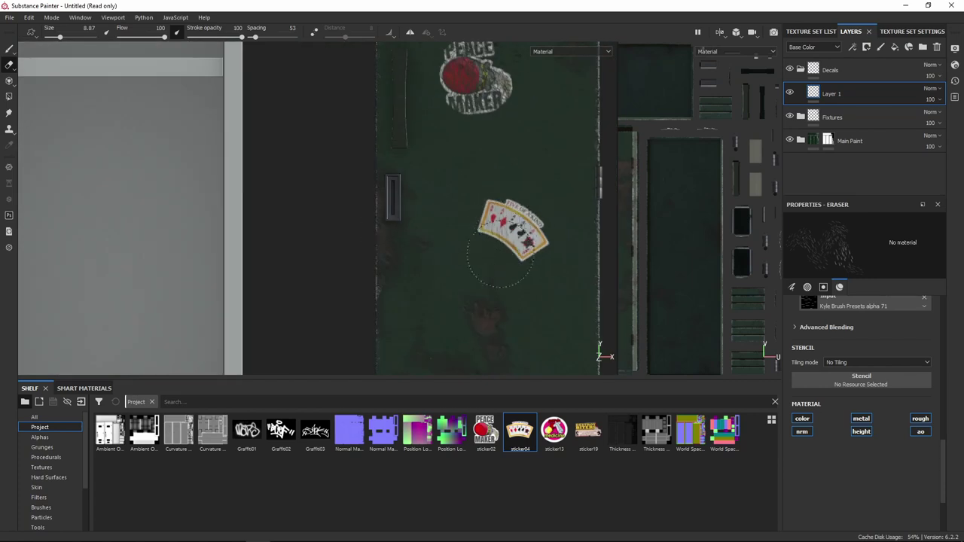
scroll(528, 218, "down", 4)
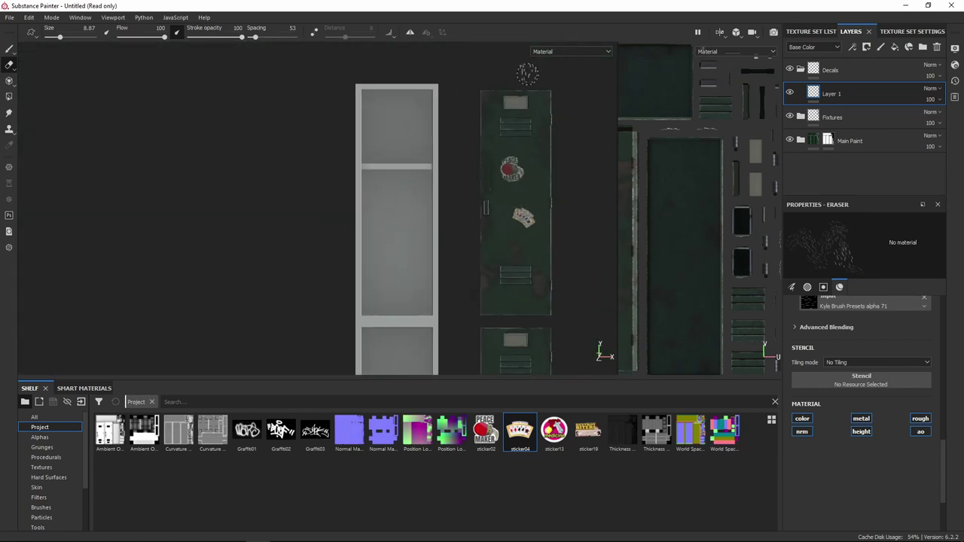
middle_click_drag(565, 209, 545, 33)
- Stamp the round sticker13 decal on the next locker door
key("1")
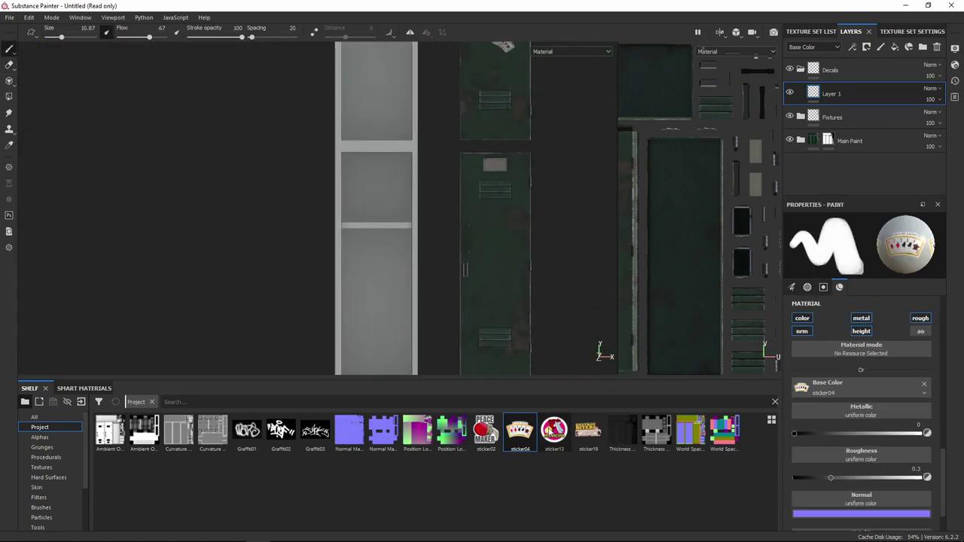
left_click(554, 431)
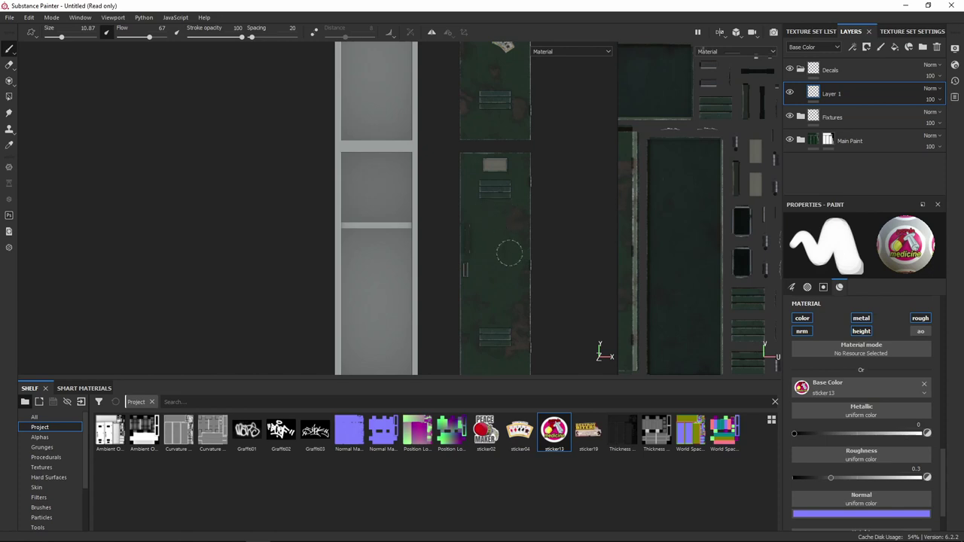
left_click(510, 253)
scroll(561, 242, "up", 5)
key("e")
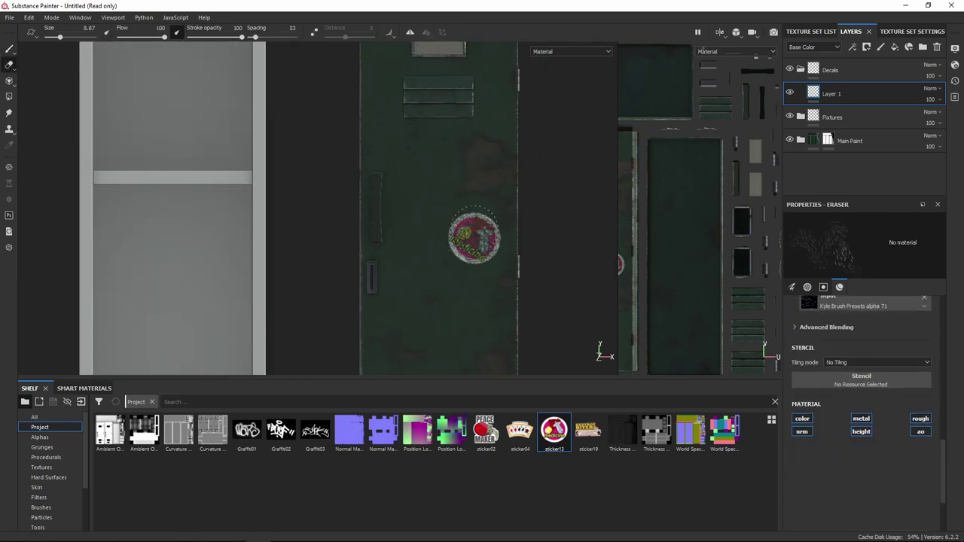
scroll(475, 235, "up", 2)
scroll(555, 241, "down", 4)
- Load sticker19 into the brush and set its angle to 138
left_click(589, 431)
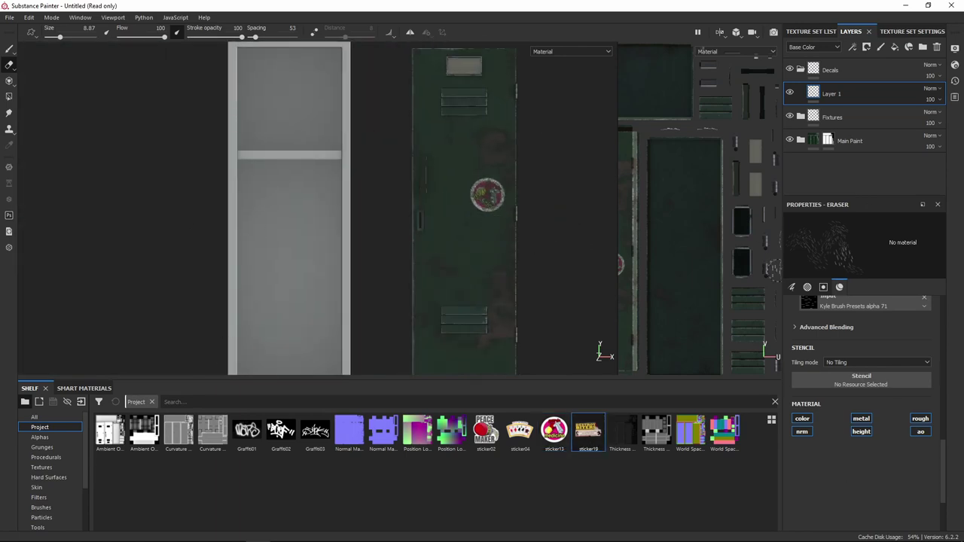
scroll(890, 389, "down", 5)
scroll(889, 390, "up", 3)
left_click_drag(875, 420, 894, 423)
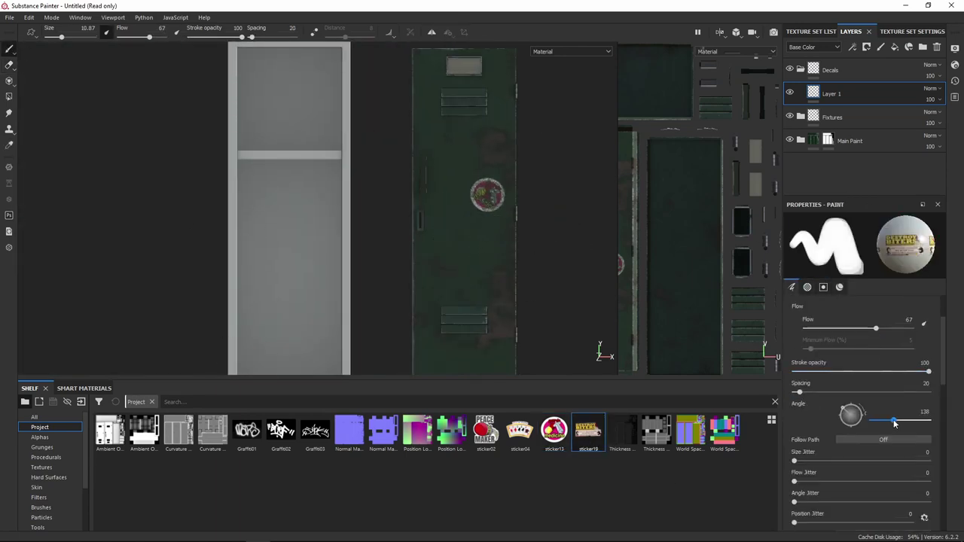
left_click(9, 64)
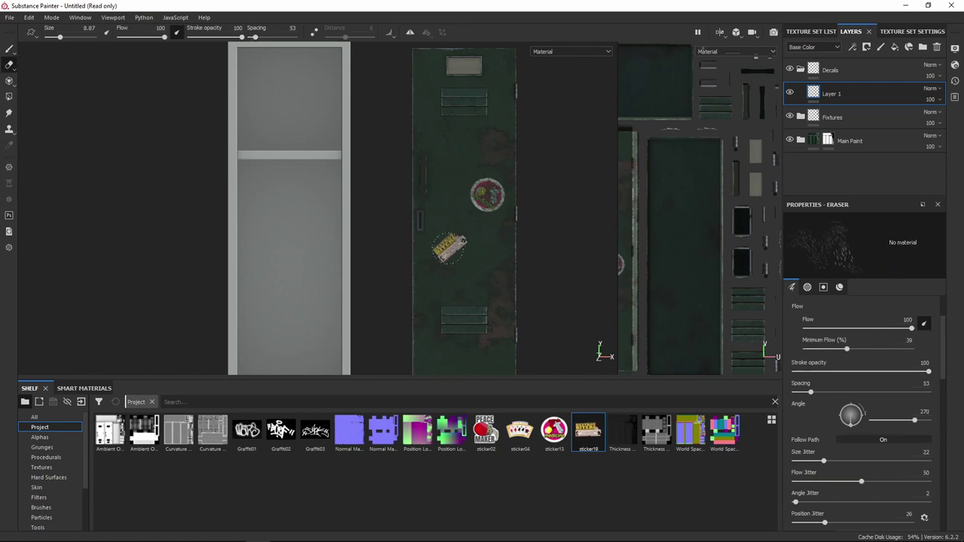
scroll(527, 174, "down", 2)
- Orbit the view to face the shelf head-on and return to the Paint tool
left_click_drag(431, 159, 466, 249, "alt")
middle_click_drag(466, 248, 479, 219, "alt")
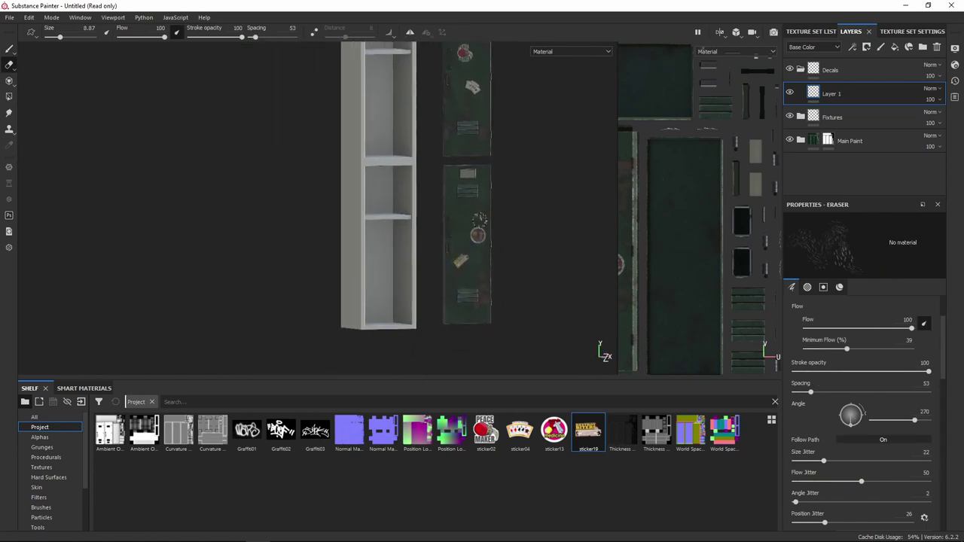
left_click_drag(510, 171, 486, 233, "alt")
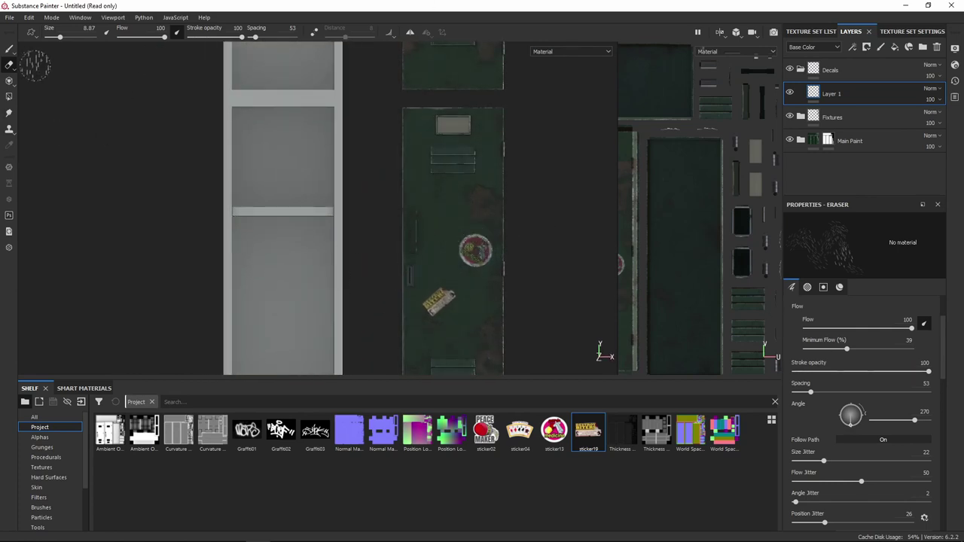
left_click(8, 50)
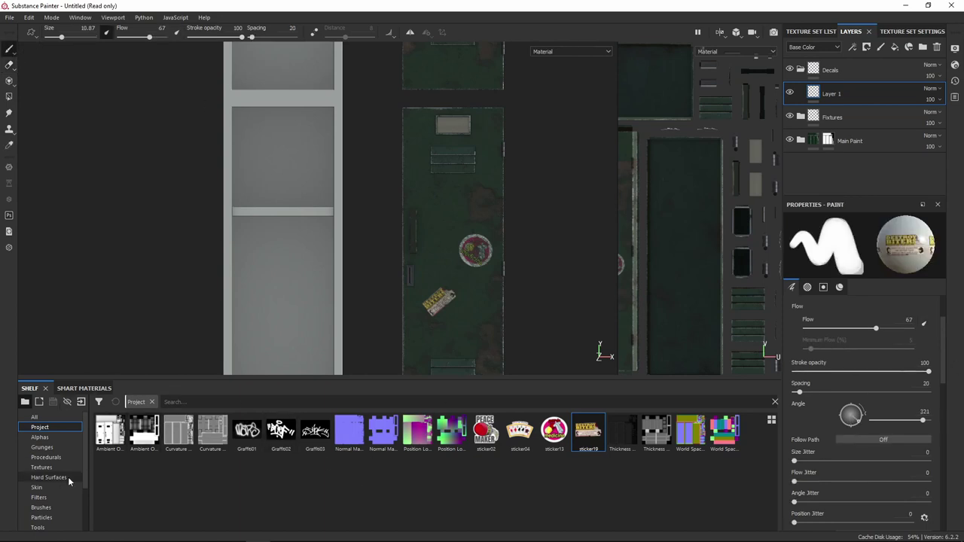
- Set the paint brush to Basic Hard with the Graffiti01 alpha
left_click(40, 507)
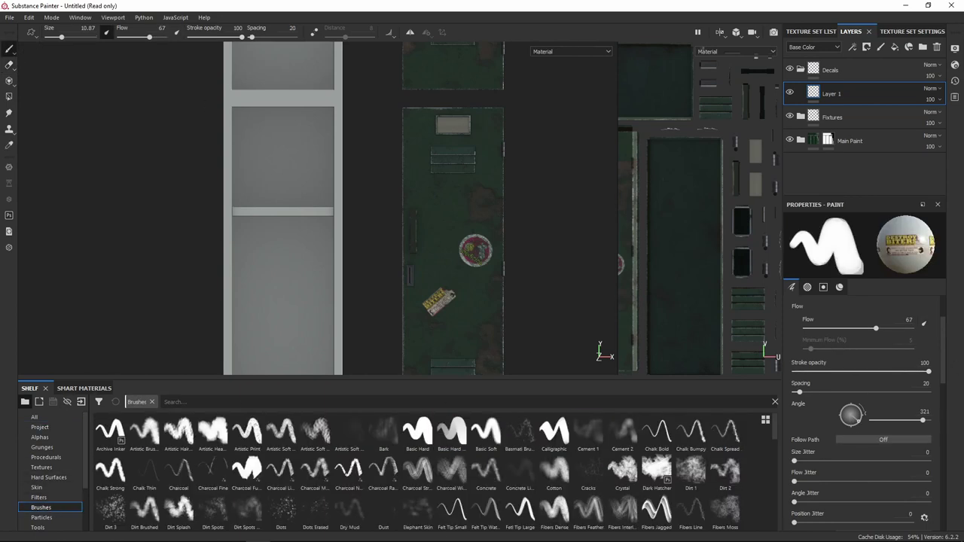
left_click(419, 433)
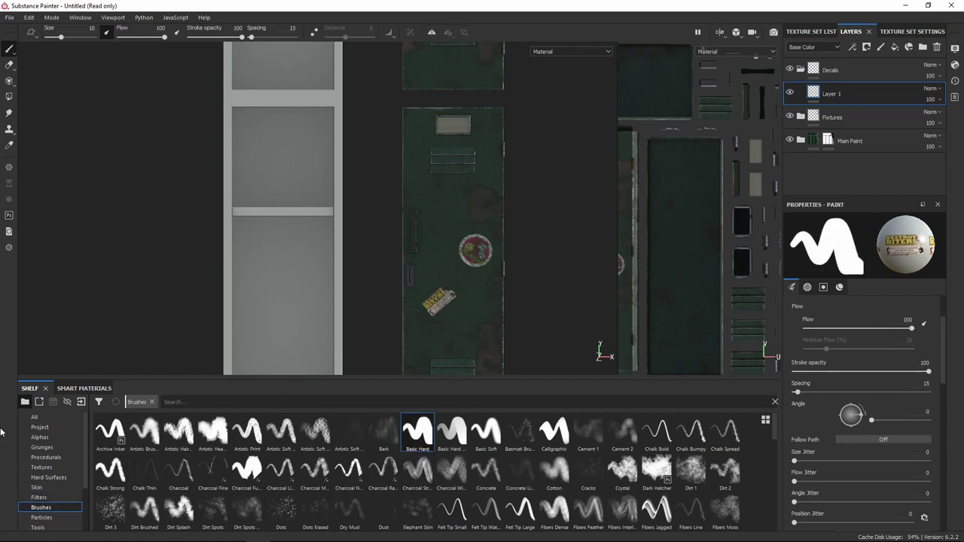
left_click(45, 438)
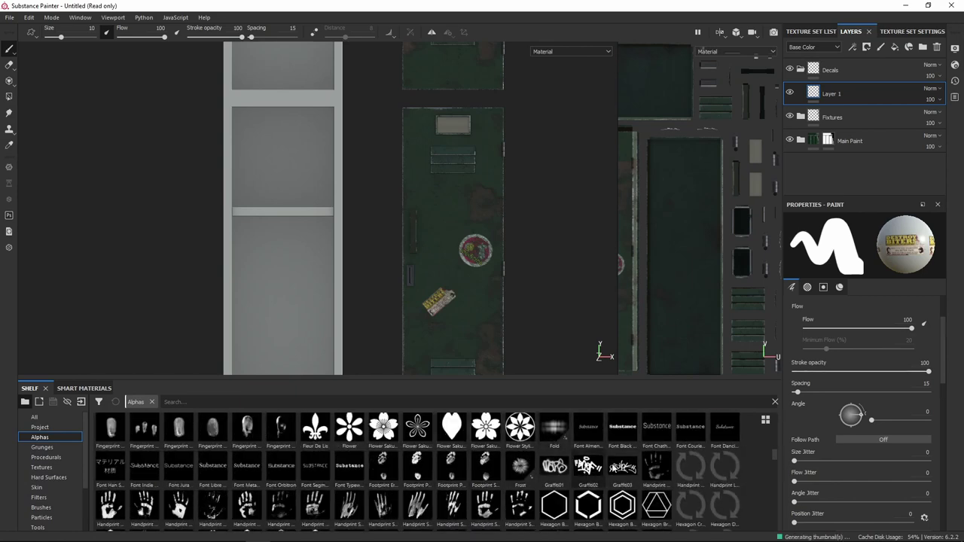
scroll(867, 391, "down", 3)
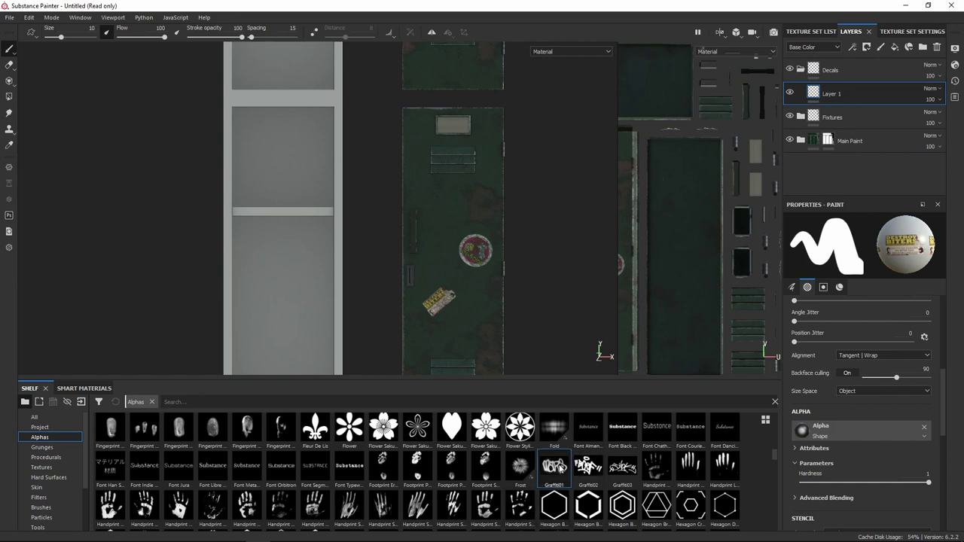
left_click(560, 467)
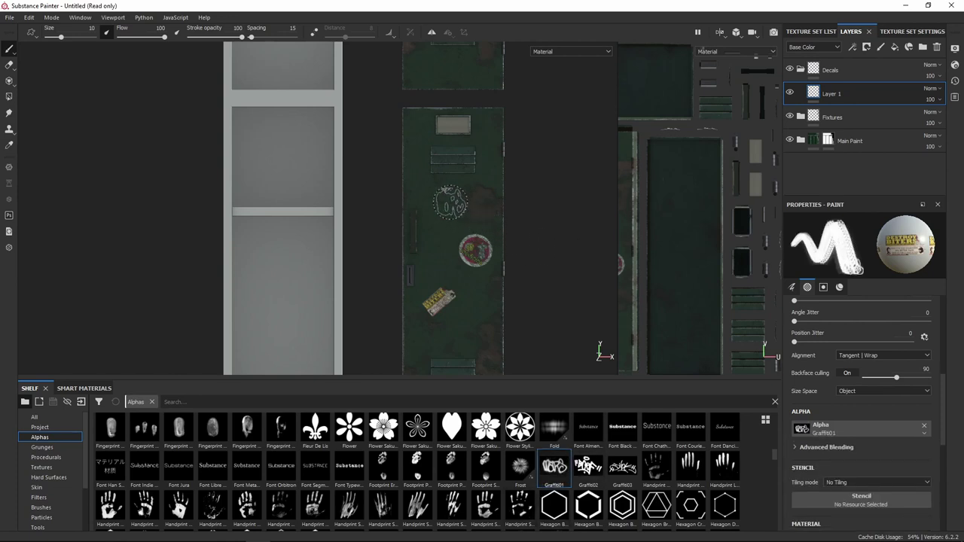
- Enlarge the graffiti brush, test-stamp it on the door, and undo
mouse_move(451, 202)
right_mouse_down("ctrl")
mouse_move(438, 185)
mouse_move(449, 186)
right_mouse_up("ctrl")
left_click(450, 186)
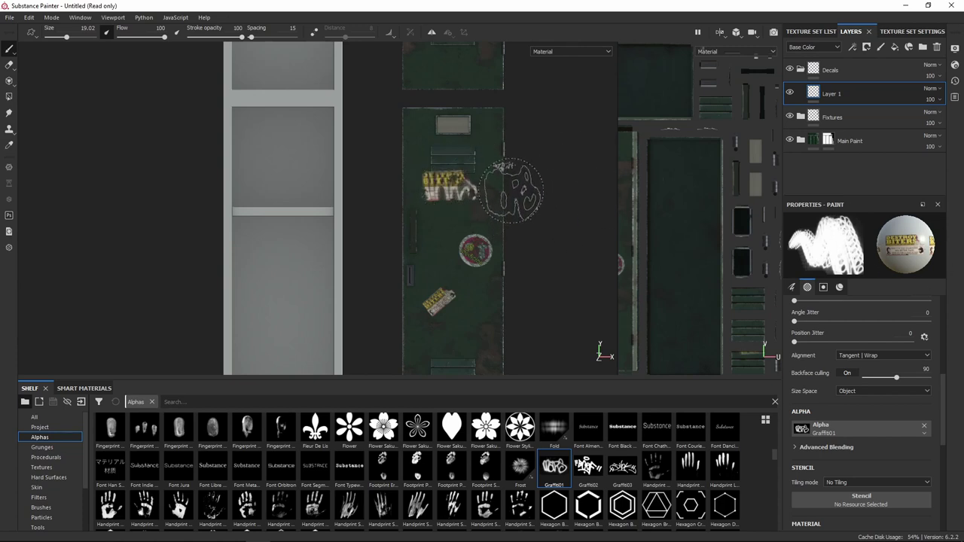
key("ctrl+z")
scroll(868, 341, "down", 5)
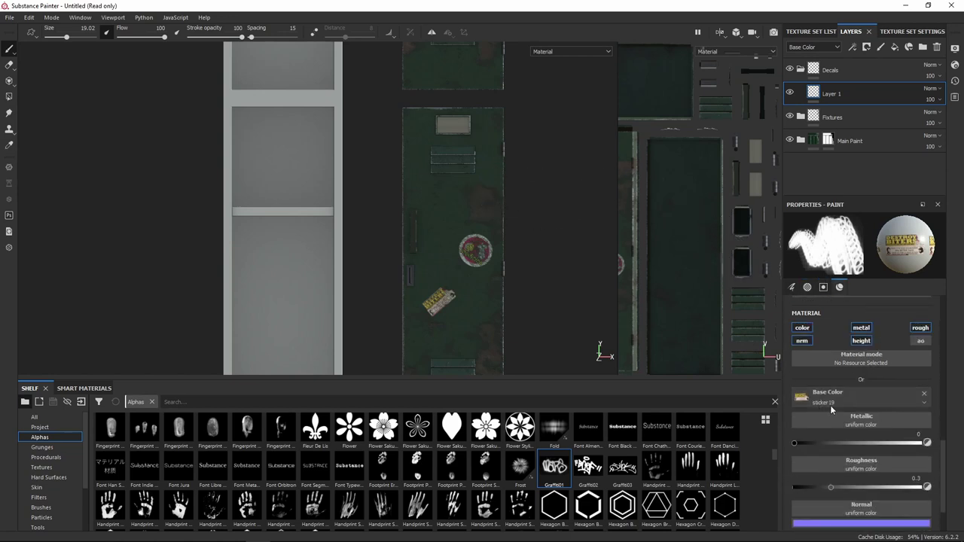
- Remove the sticker19 texture from Base Color and undo a test MARS graffiti stamp
left_click(924, 395)
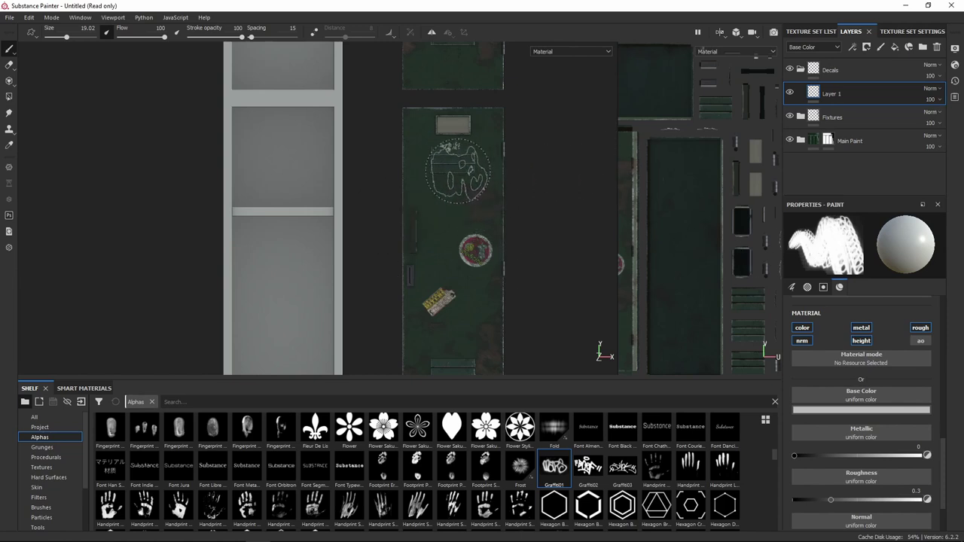
left_click(437, 179)
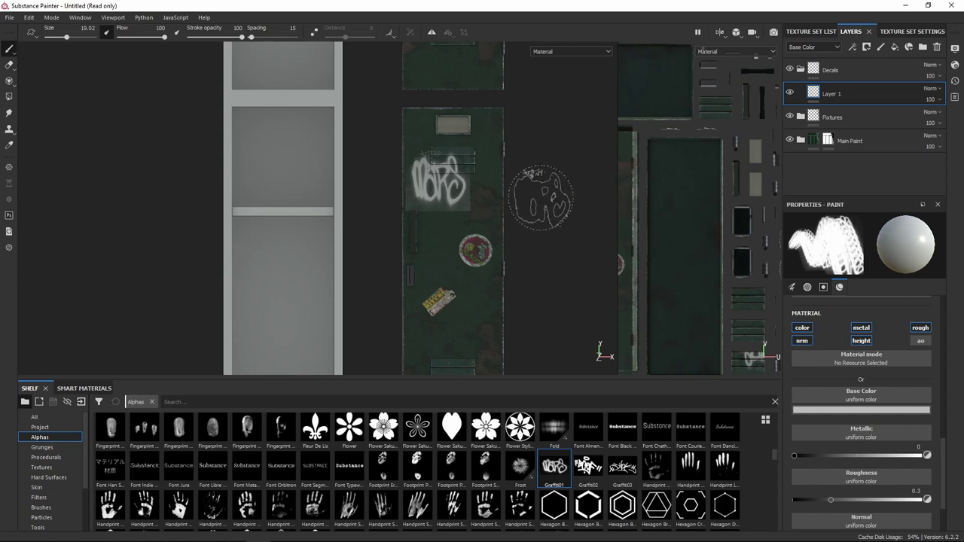
key("ctrl")
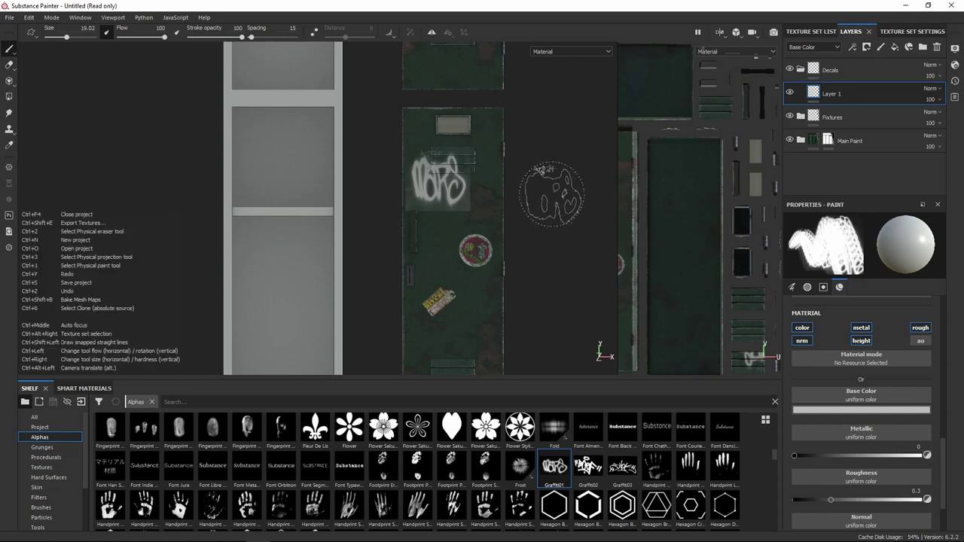
key("ctrl+z")
scroll(830, 344, "down", 2)
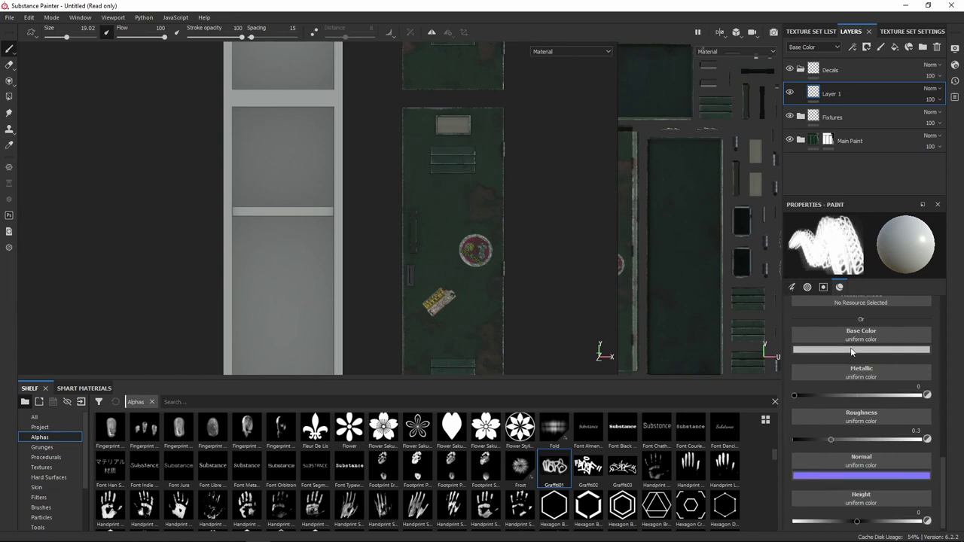
- Set the brush Base Color to red and undo the test red graffiti strokes
left_click(853, 351)
left_click_drag(858, 424, 892, 375)
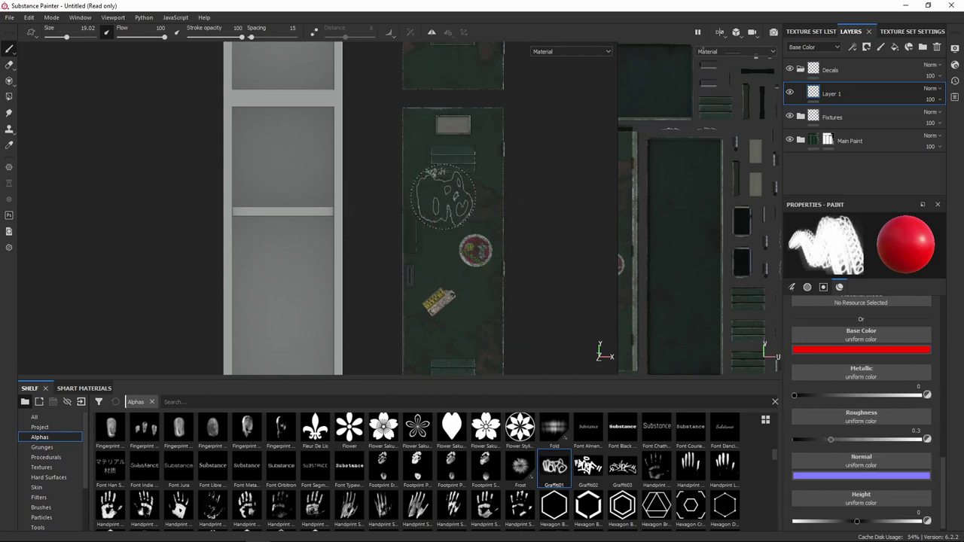
left_click(443, 194)
mouse_move(443, 194)
left_mouse_down()
mouse_move(452, 177)
mouse_move(412, 185)
mouse_move(465, 233)
left_mouse_up()
key("ctrl+z")
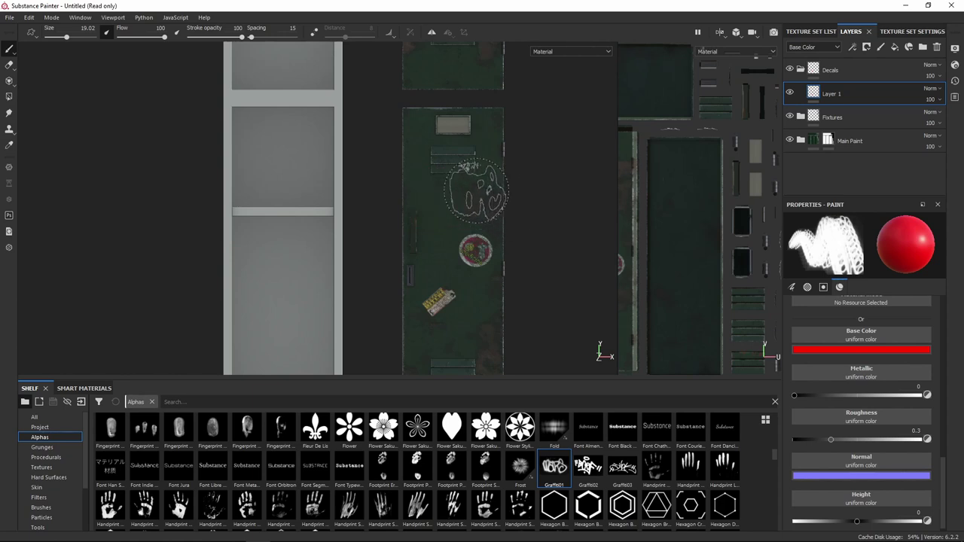
- Fine-tune the graffiti brush size to 18.73, undoing another test stamp
key("bracketleft")
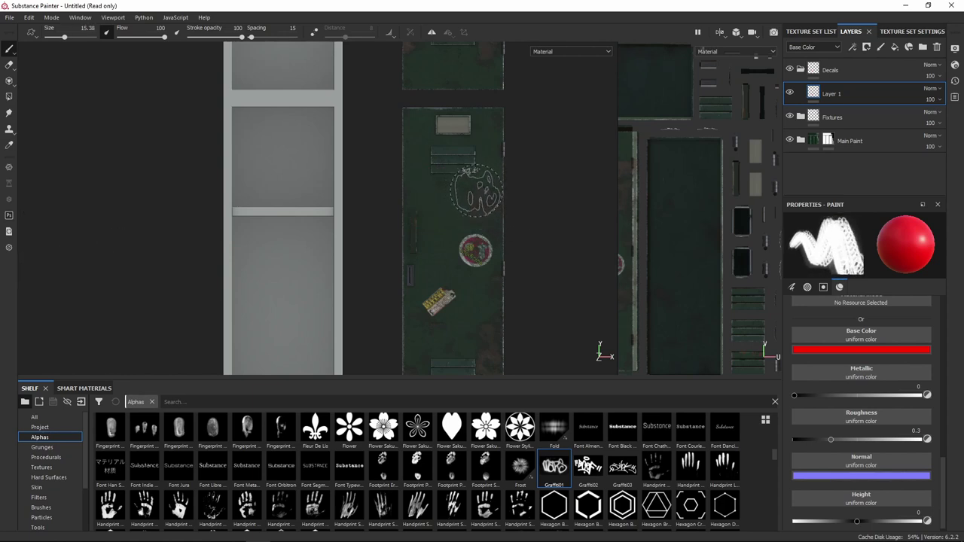
key("bracketleft")
key("bracketleft")
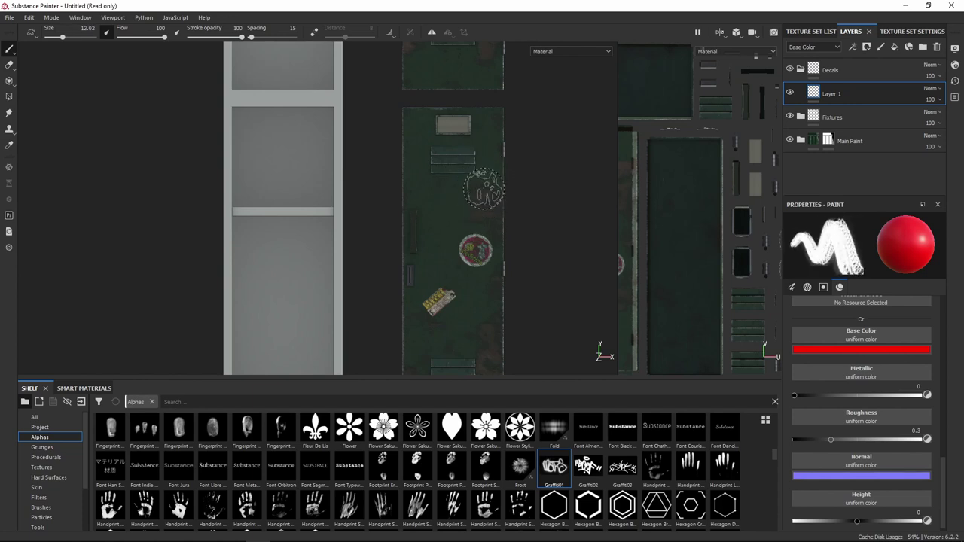
key("bracketright")
left_click(454, 195)
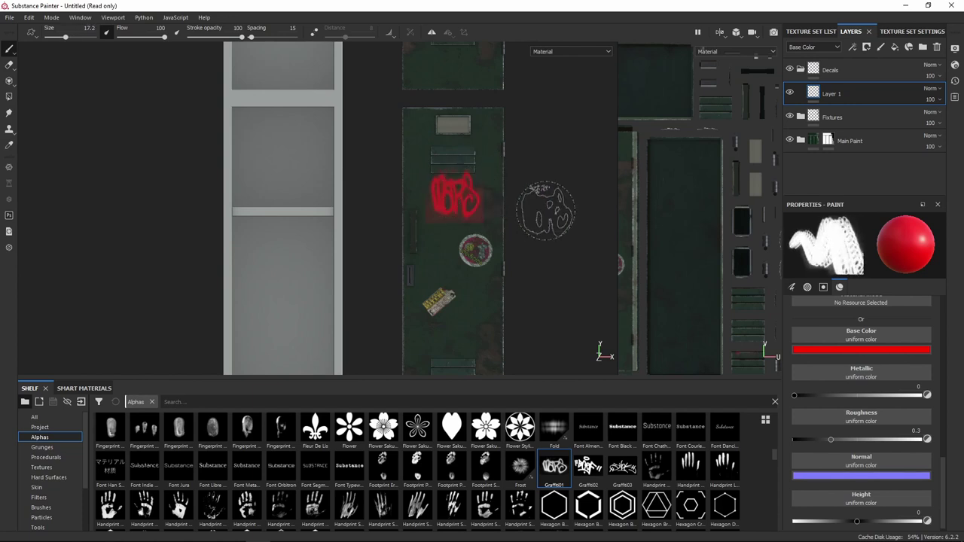
key("ctrl+z")
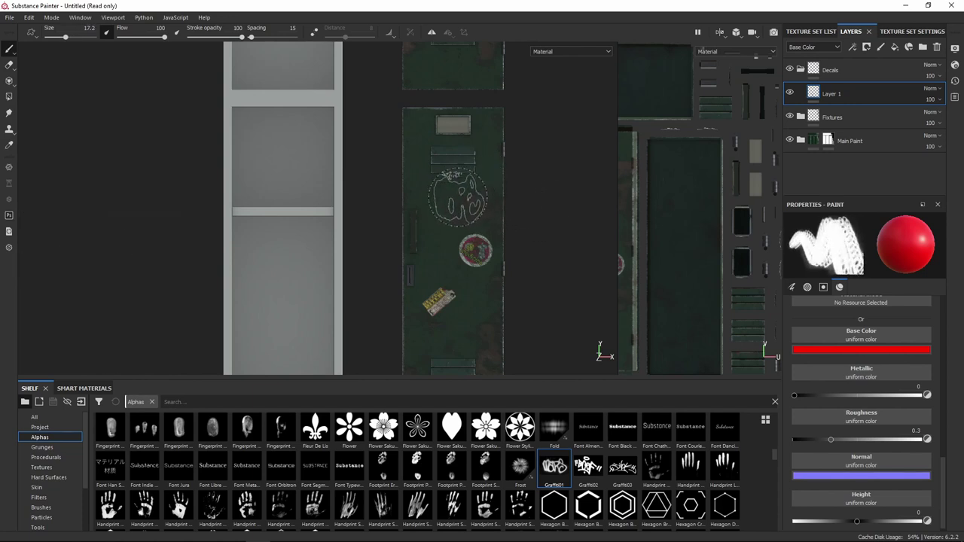
key("bracketright")
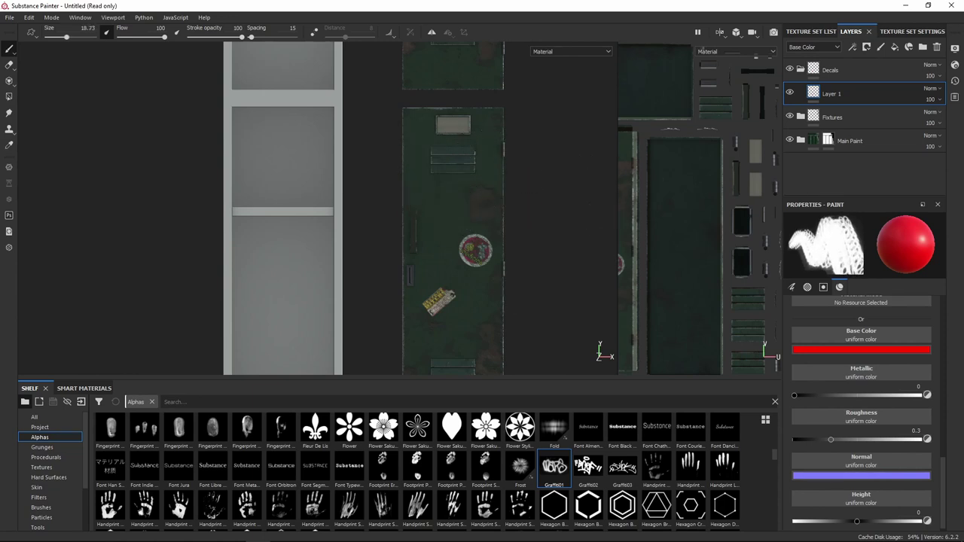
- Discard a stray fill layer and add an empty paint layer, Layer 2, inside the Decals folder
left_click(827, 73)
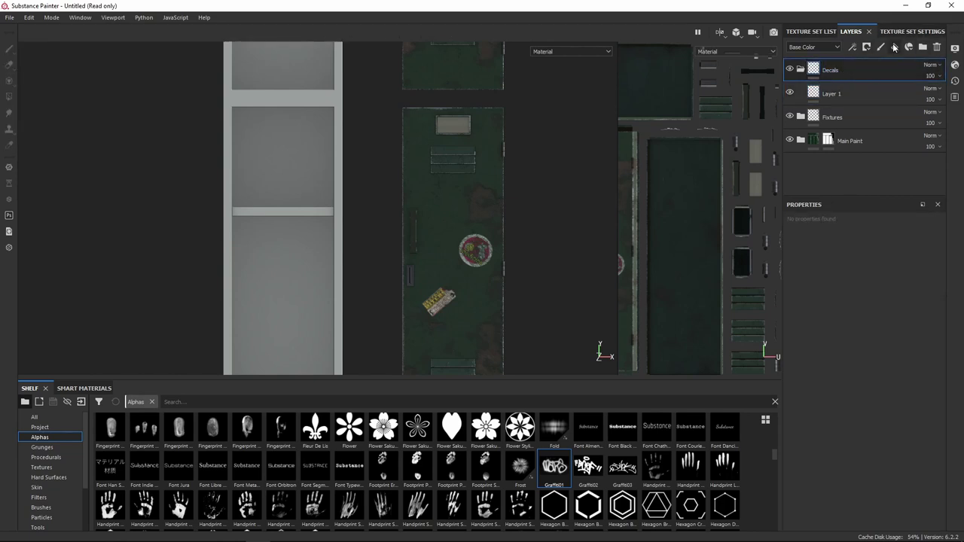
left_click(895, 47)
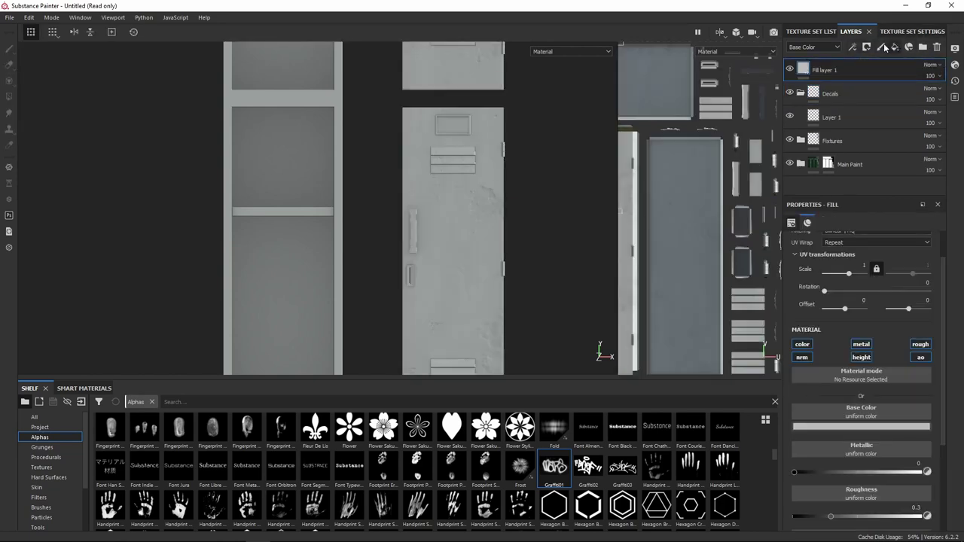
key("Delete")
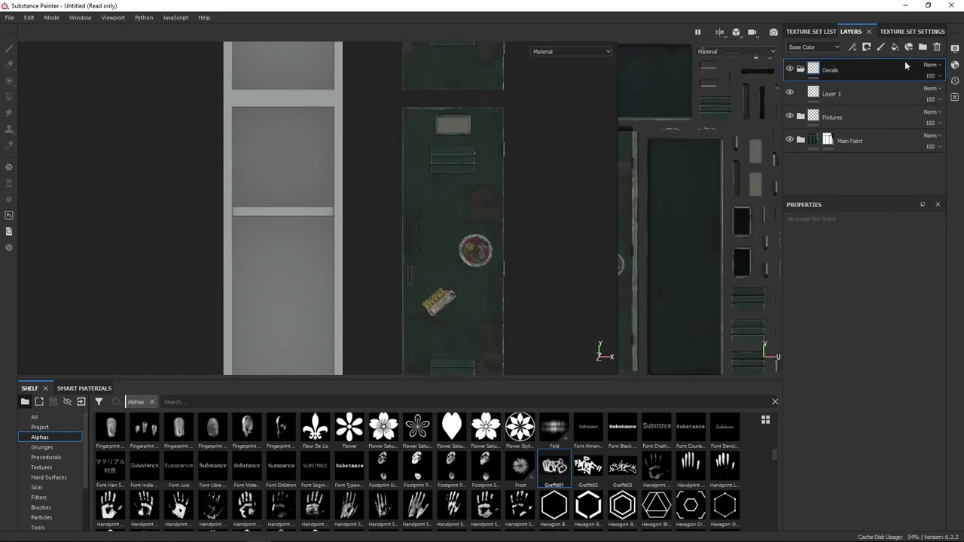
left_click(880, 48)
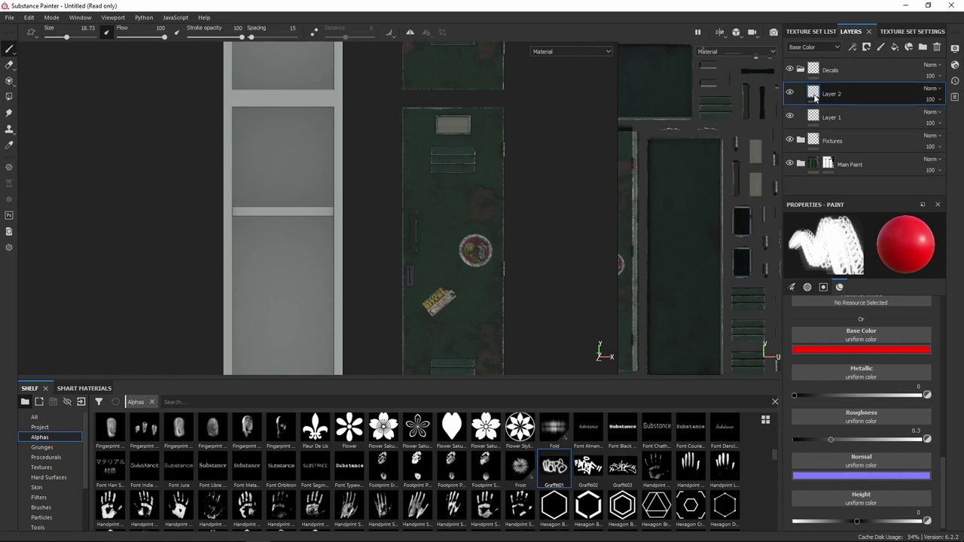
- On Layer 2, paint a red Graffiti01 tag across the locker door above the round sticker
left_click(866, 94)
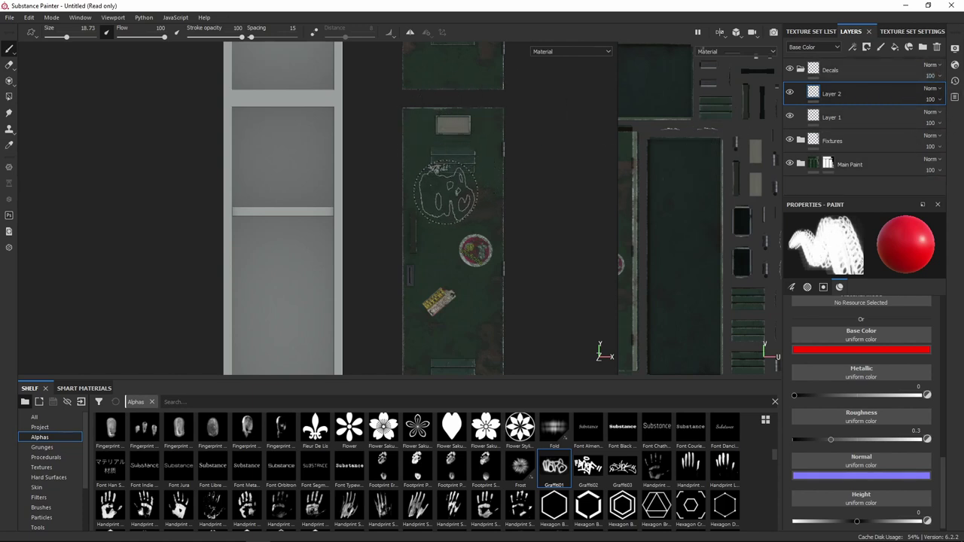
left_click(452, 191)
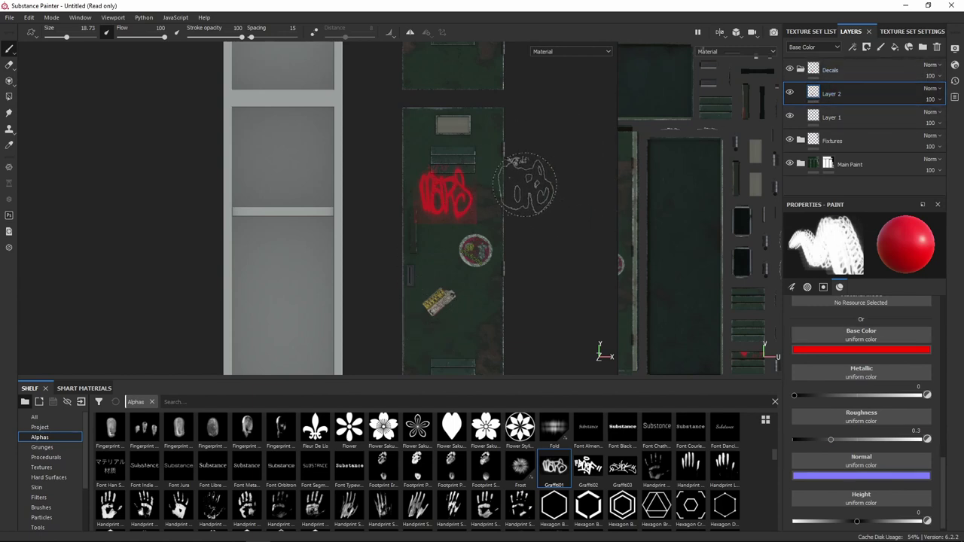
scroll(455, 197, "up", 2)
scroll(455, 197, "up", 3)
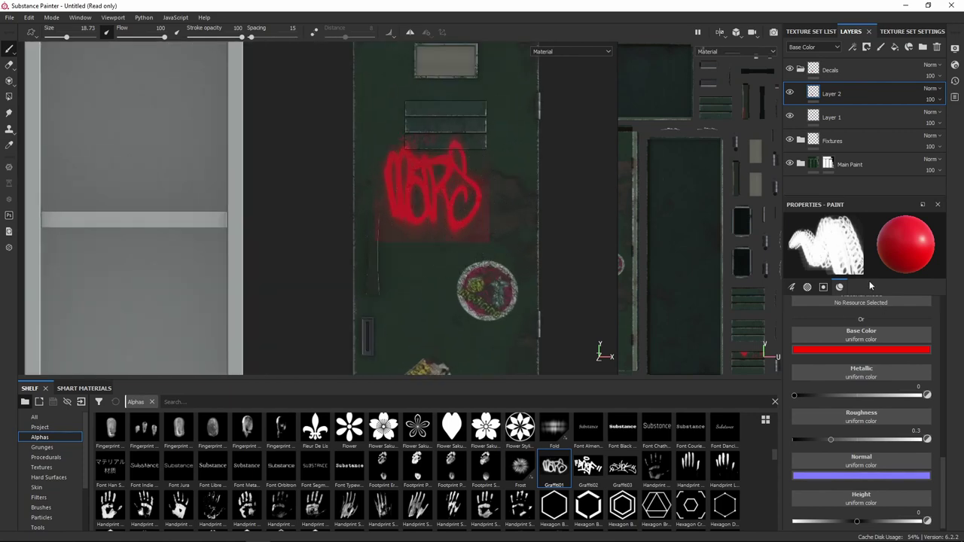
scroll(442, 172, "down", 1)
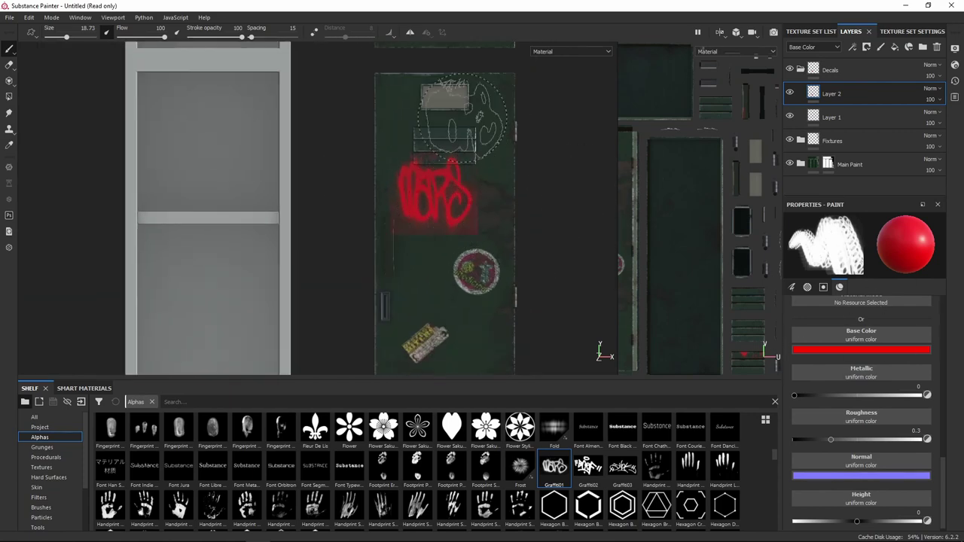
scroll(452, 199, "up", 2)
mouse_move(479, 189)
left_mouse_down()
mouse_move(479, 224)
mouse_move(422, 160)
mouse_move(435, 196)
mouse_move(456, 164)
mouse_move(423, 258)
mouse_move(358, 162)
mouse_move(406, 227)
mouse_move(380, 207)
mouse_move(395, 166)
mouse_move(757, 129)
left_mouse_up()
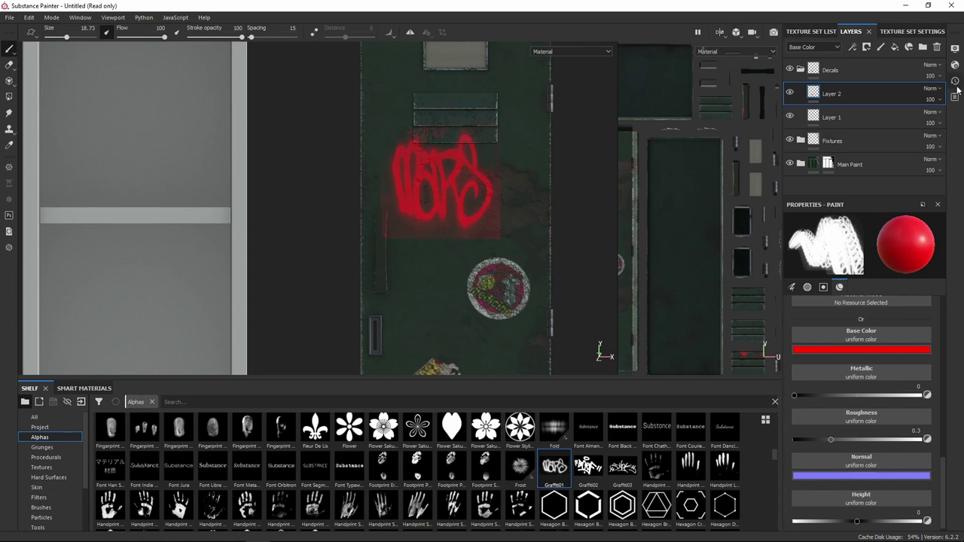
- Set Layer 2's blend mode to Screen and its opacity to 14
left_click(934, 89)
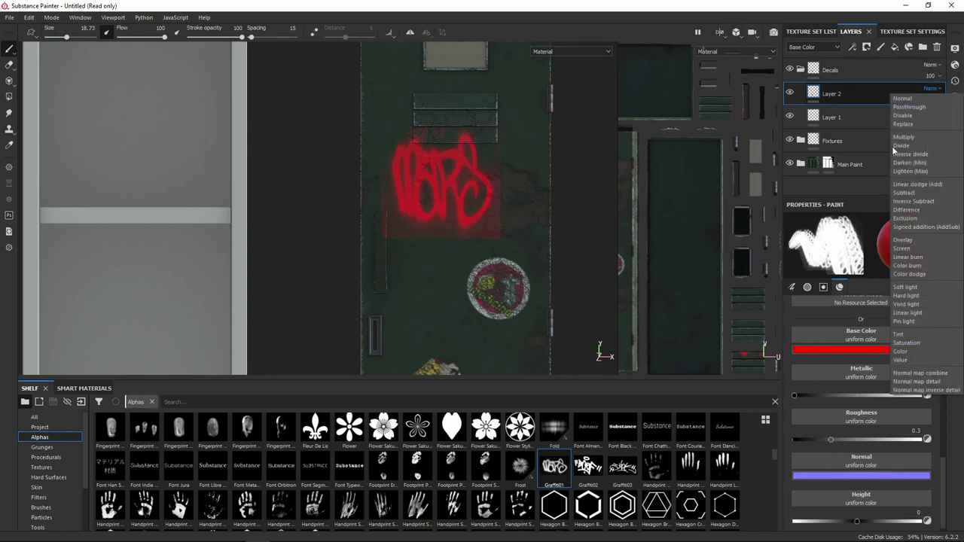
left_click(910, 248)
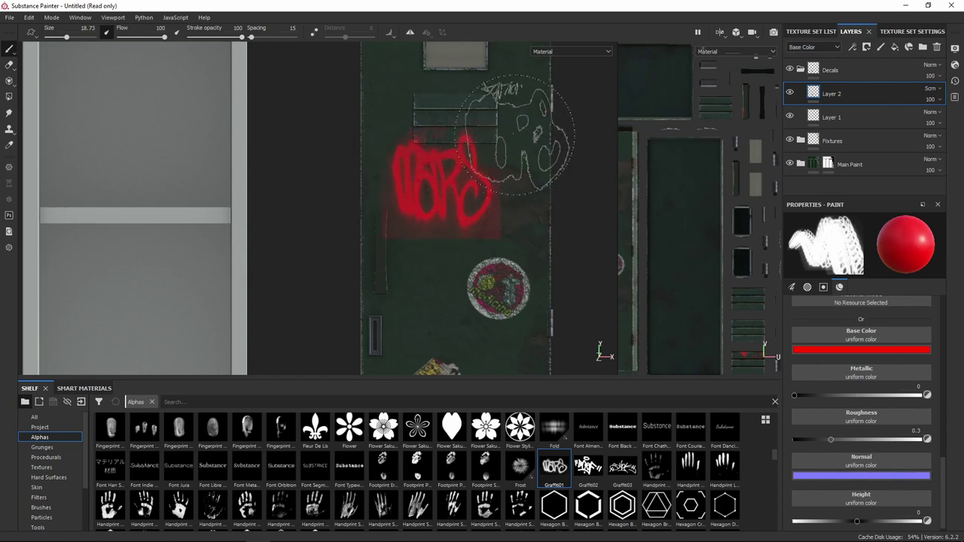
left_click_drag(506, 150, 437, 125, "alt")
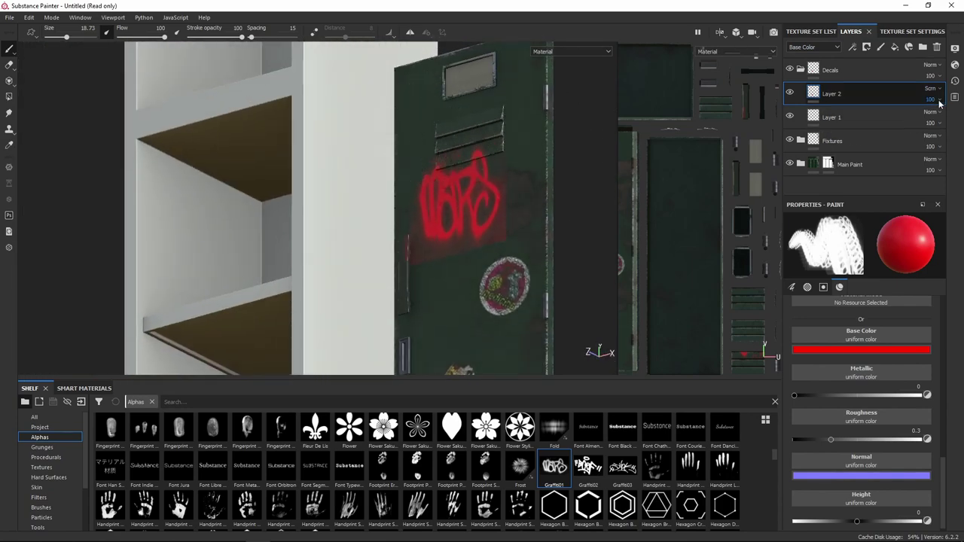
left_click_drag(958, 118, 961, 119)
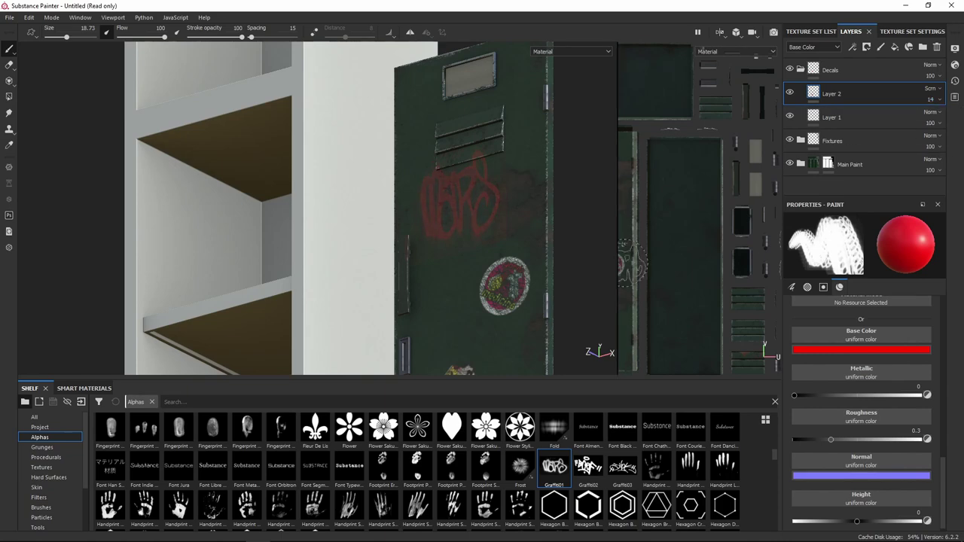
mouse_move(580, 235)
left_mouse_down("alt")
mouse_move(602, 241)
mouse_move(403, 230)
mouse_move(445, 221)
mouse_move(571, 257)
mouse_move(459, 249)
left_mouse_up("alt")
middle_click_drag(522, 273, 417, 200, "alt")
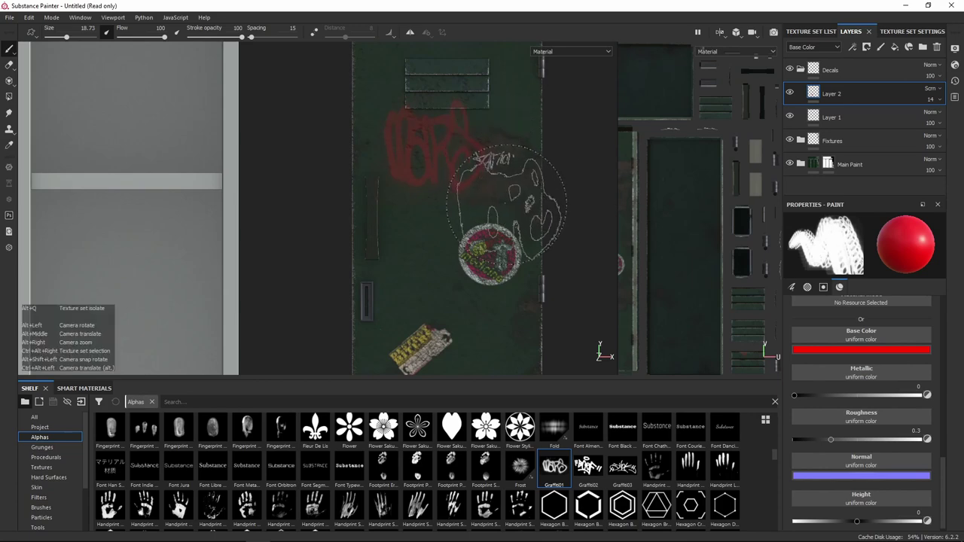
scroll(514, 245, "up", 2)
- Stamp a yellow-green Graffiti02 tag on the door with brush size raised to 30.55
scroll(516, 246, "down", 5)
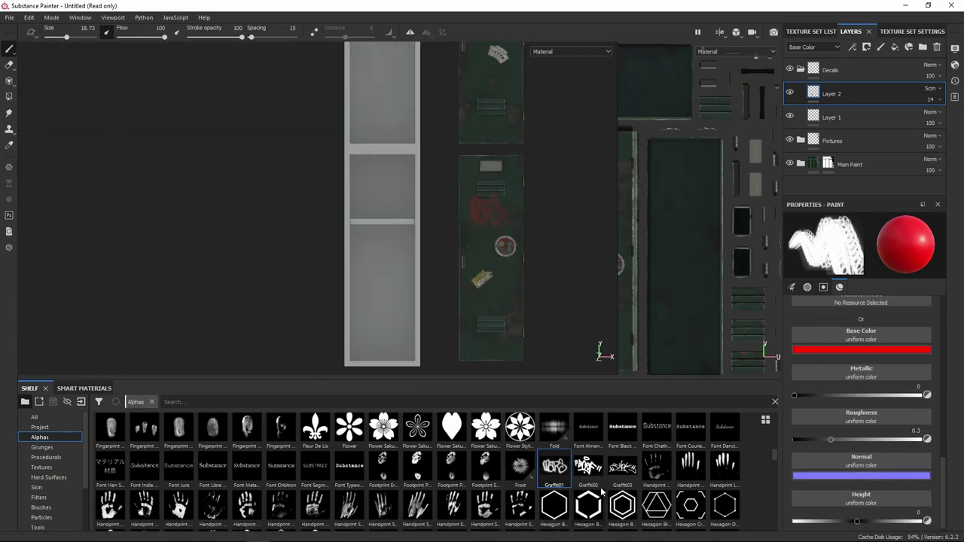
left_click(588, 467)
left_click(861, 350)
left_click(912, 437)
middle_click_drag(559, 174, 566, 289)
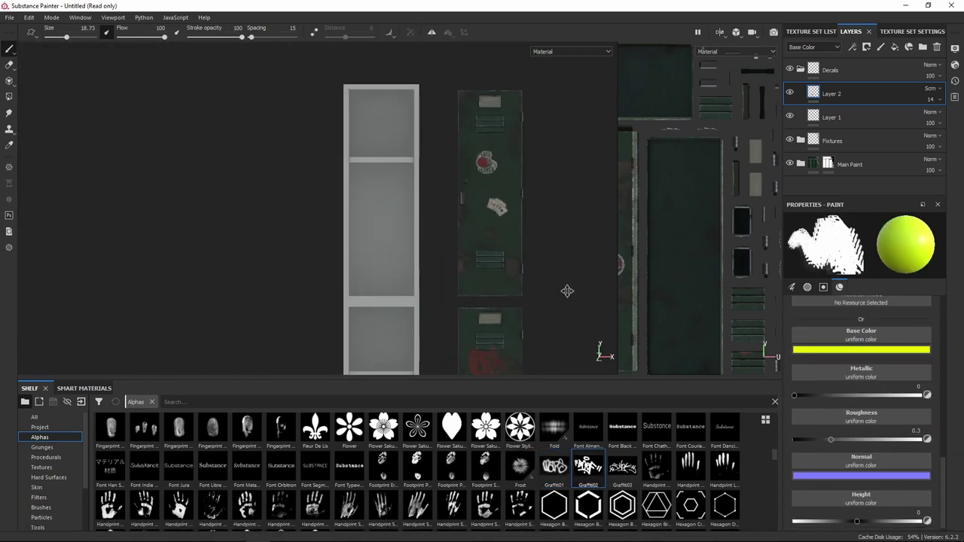
scroll(915, 374, "down", 10)
scroll(904, 384, "down", 1)
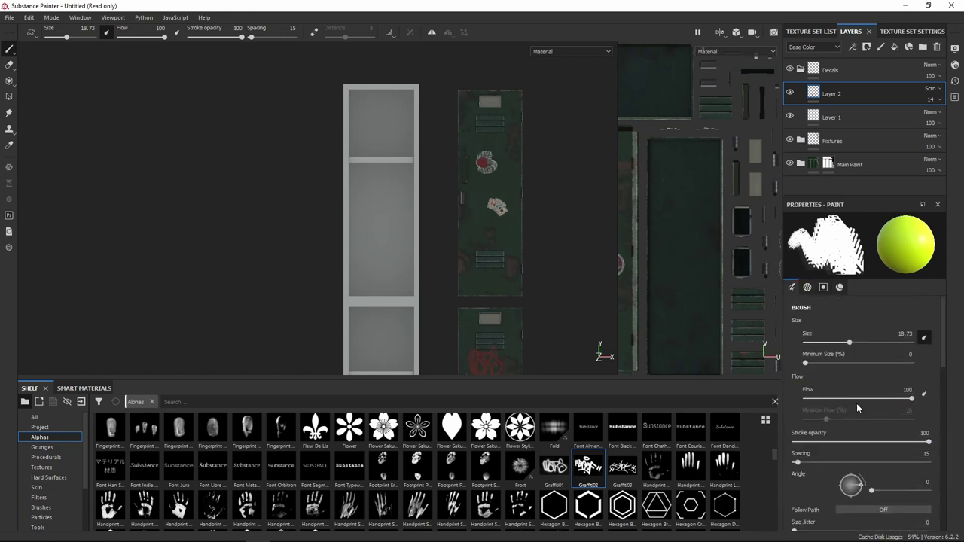
mouse_move(871, 400)
left_mouse_down()
mouse_move(927, 403)
mouse_move(918, 402)
left_mouse_up()
scroll(831, 373, "up", 1)
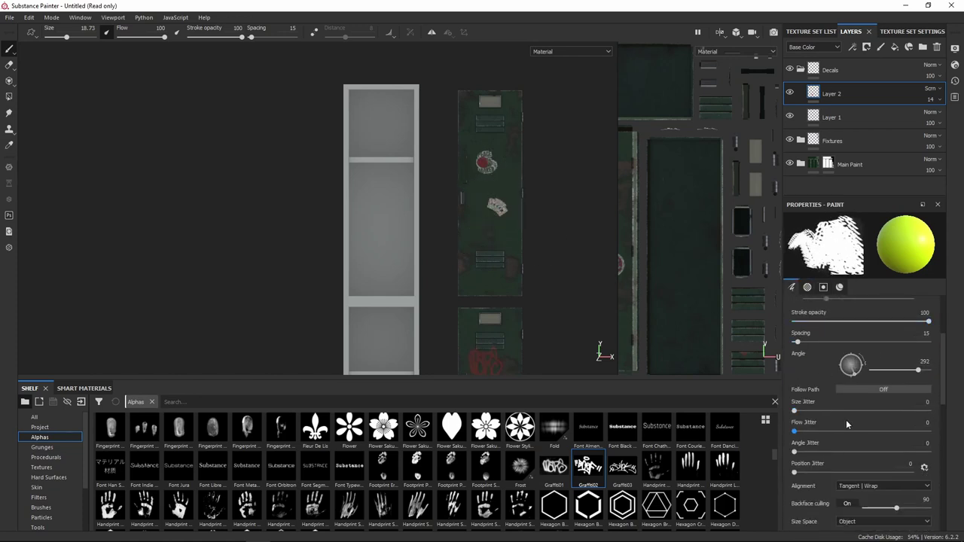
scroll(853, 434, "up", 1)
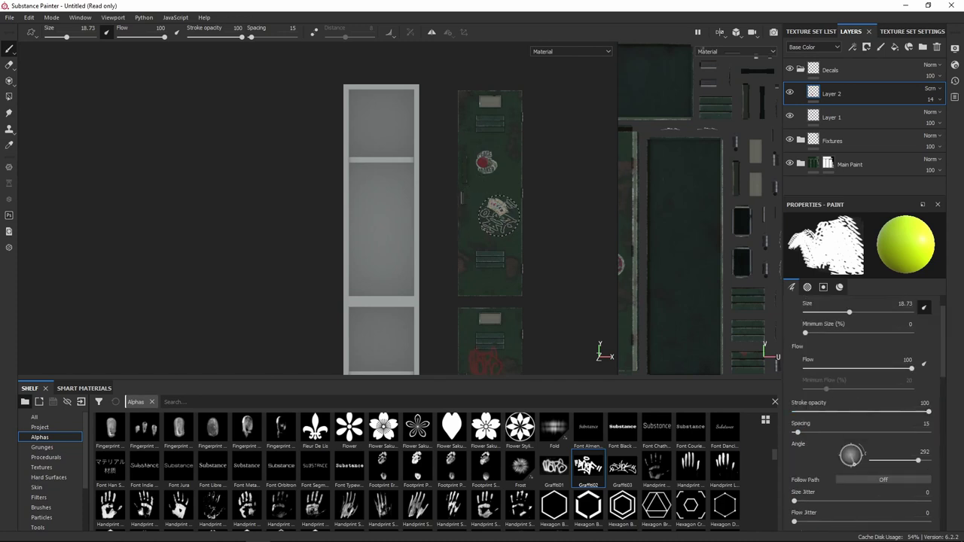
mouse_move(483, 204)
right_mouse_down("ctrl")
mouse_move(501, 211)
mouse_move(489, 207)
right_mouse_up("ctrl")
left_click(489, 207)
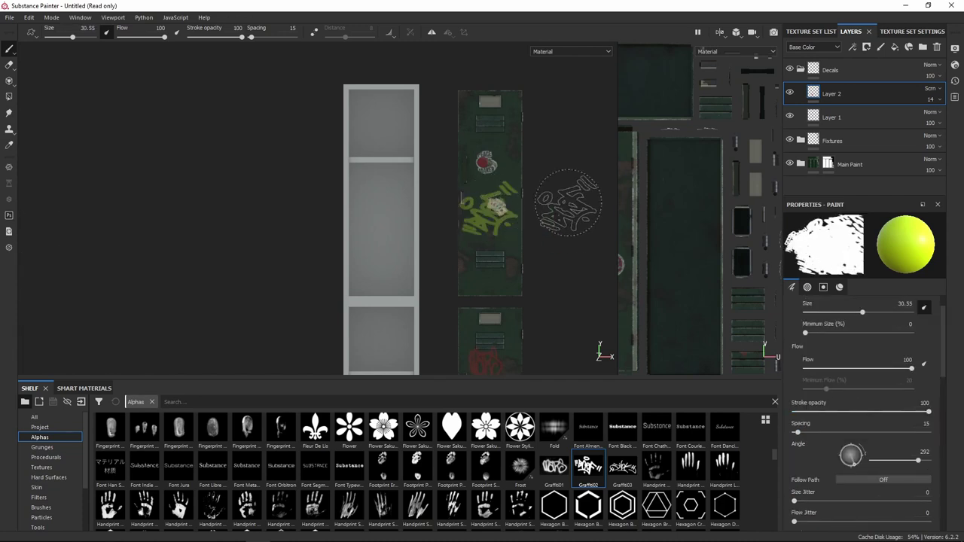
- Stamp a cyan Graffiti03 tag near the top of the door
scroll(501, 242, "up", 1)
left_click(622, 467)
scroll(866, 422, "down", 5)
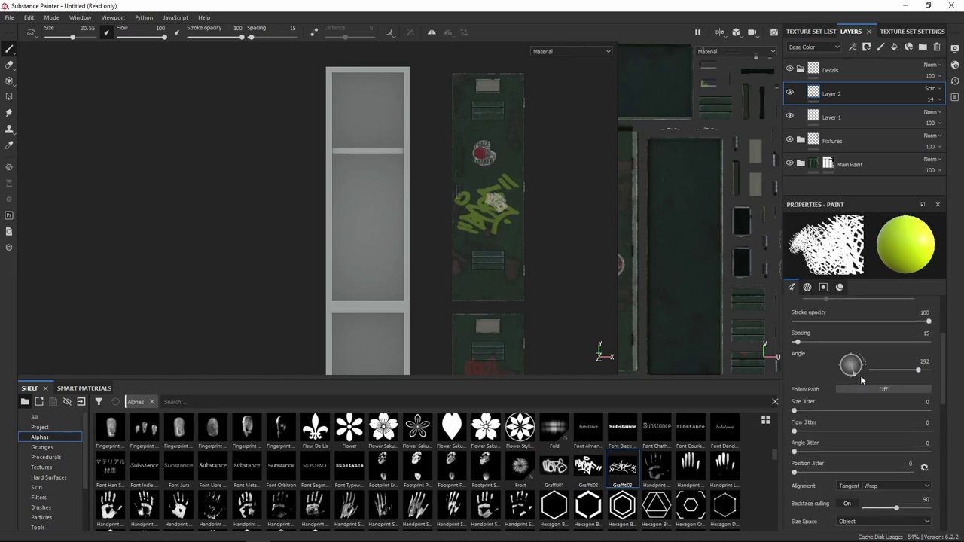
left_click(861, 479)
left_click(911, 416)
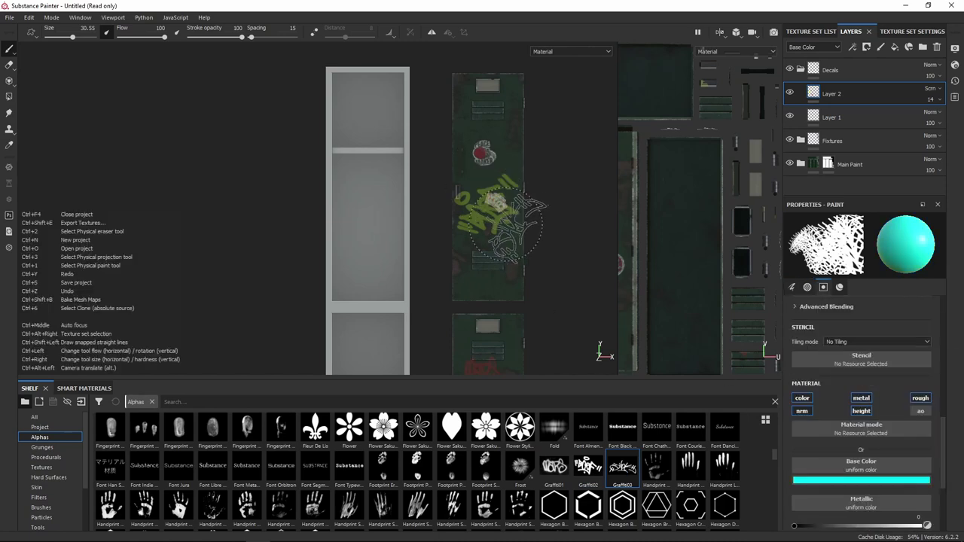
left_click(488, 131)
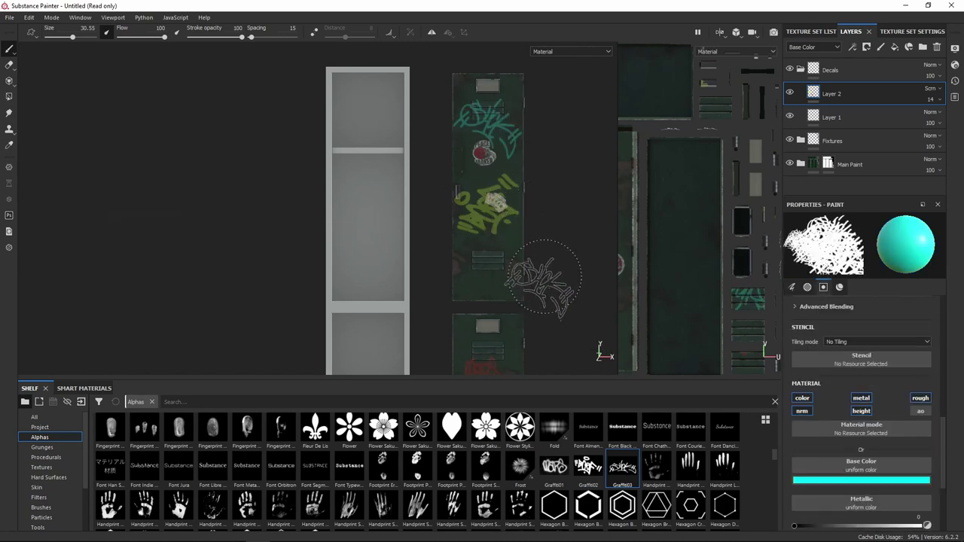
- Stamp a purple Graffiti02 tag on the lower locker door
middle_click_drag(538, 289, 552, 52)
left_click(589, 467)
left_click(861, 480)
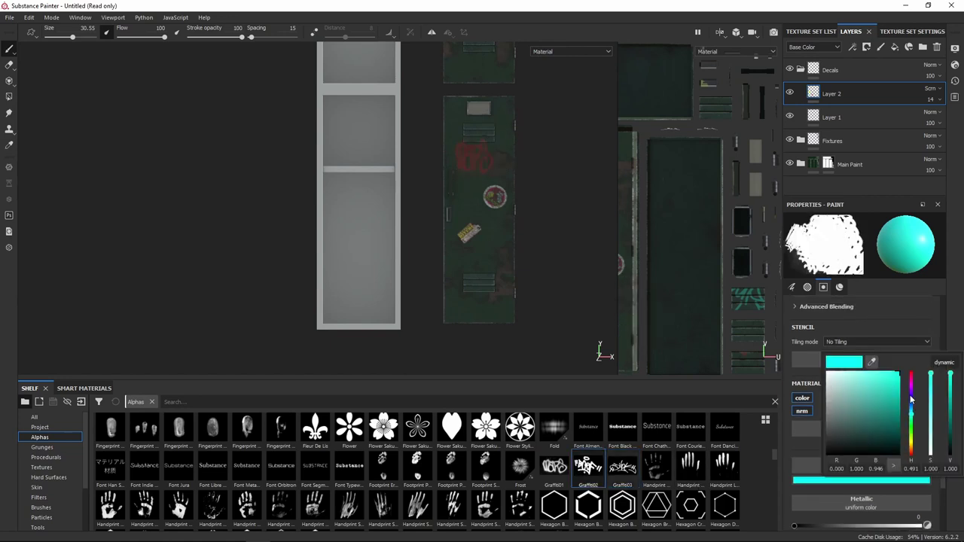
left_click(911, 395)
left_click(490, 252)
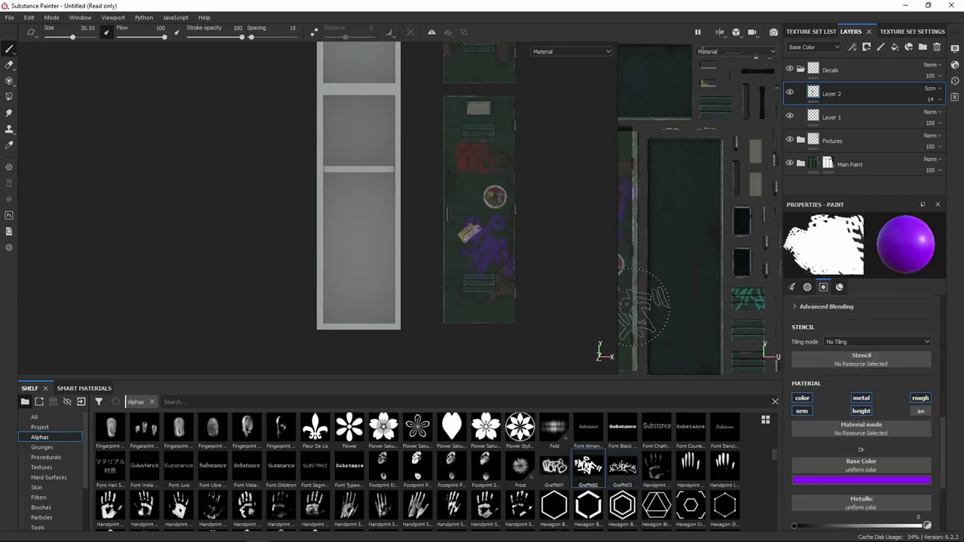
- Switch the camera to Perspective and rotate the view to face the graffiti doors
scroll(488, 149, "down", 3)
left_click_drag(404, 249, 420, 248, "alt")
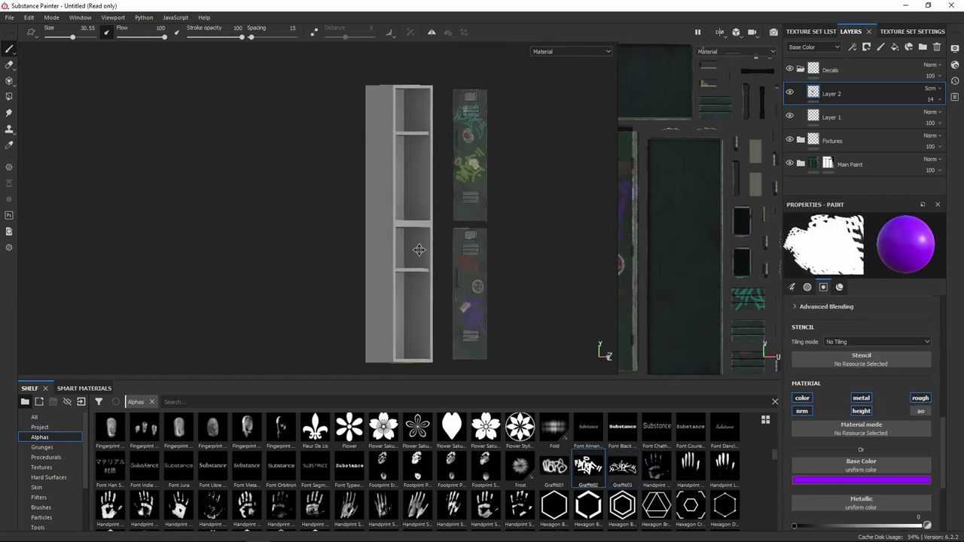
left_click(736, 32)
left_click(760, 48)
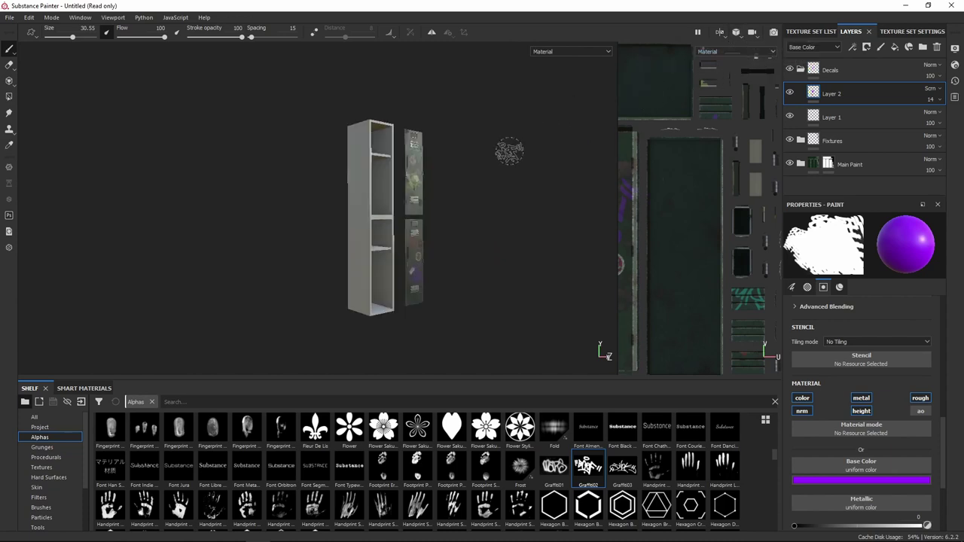
scroll(509, 151, "up", 5)
left_click_drag(537, 193, 527, 249, "alt")
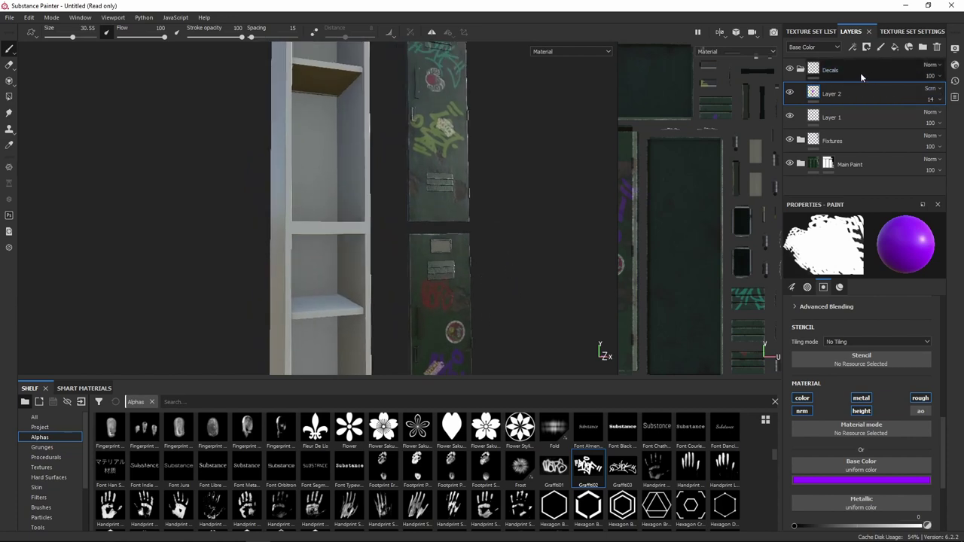
- Collapse the Decals group and view Locker_Main's UV layout in the widened 2D texture view
left_click(803, 70)
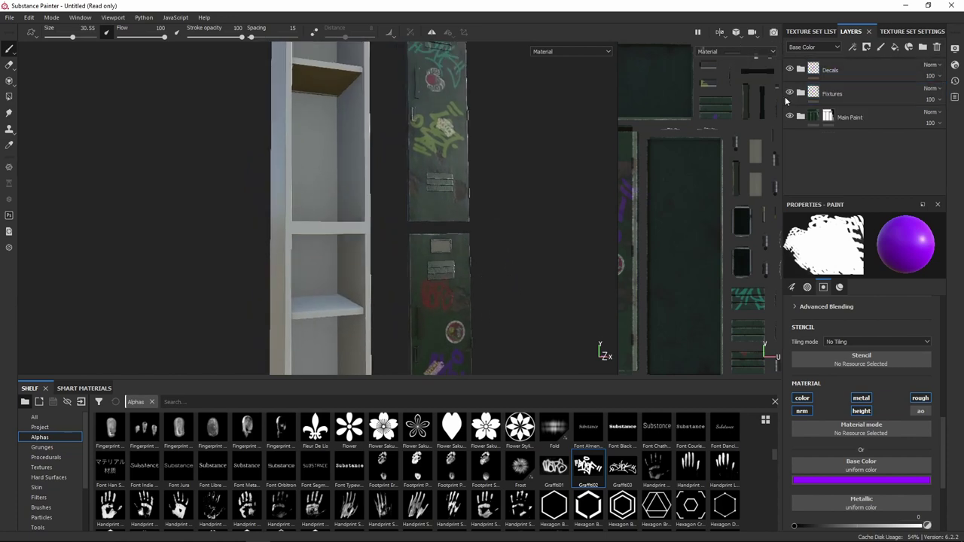
scroll(458, 207, "down", 2)
left_click_drag(458, 215, 414, 197, "alt")
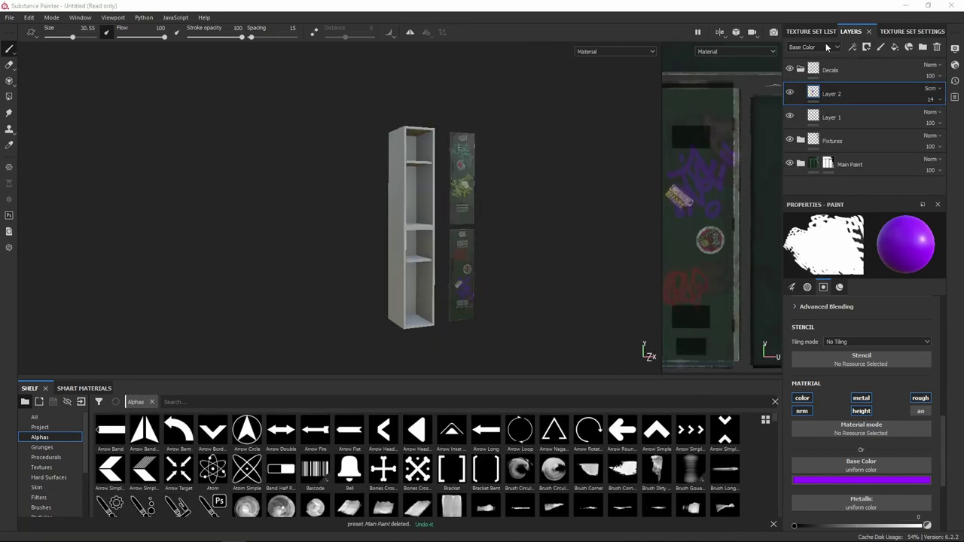
left_click(812, 32)
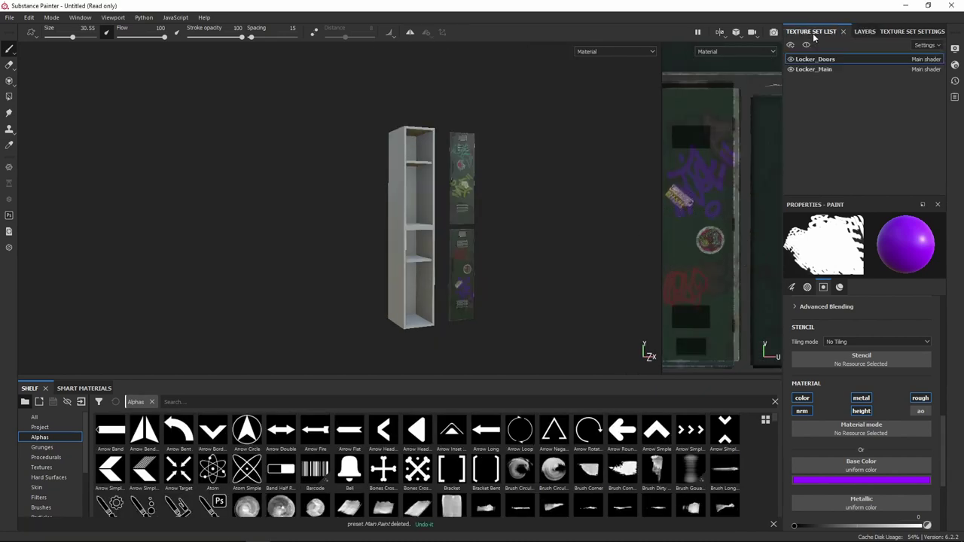
left_click(811, 70)
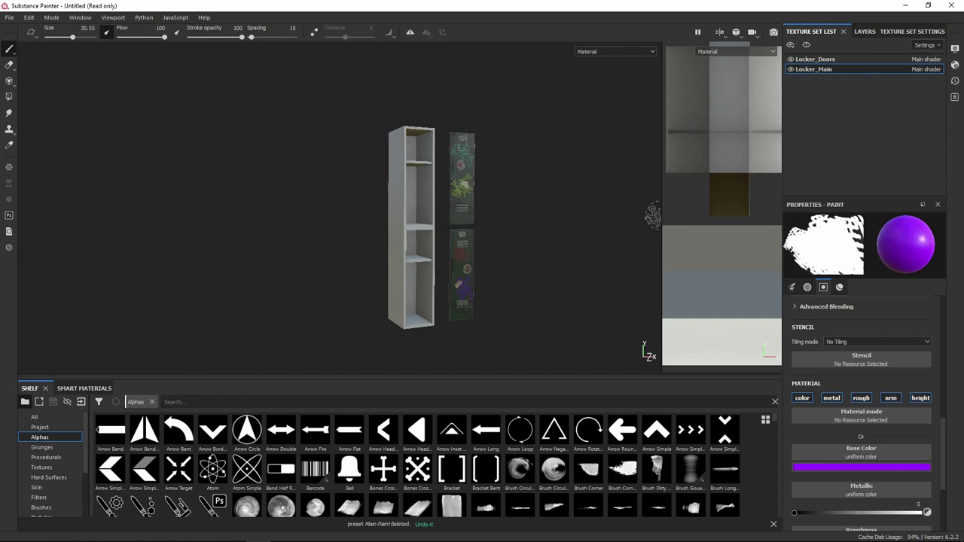
left_click_drag(658, 216, 475, 212)
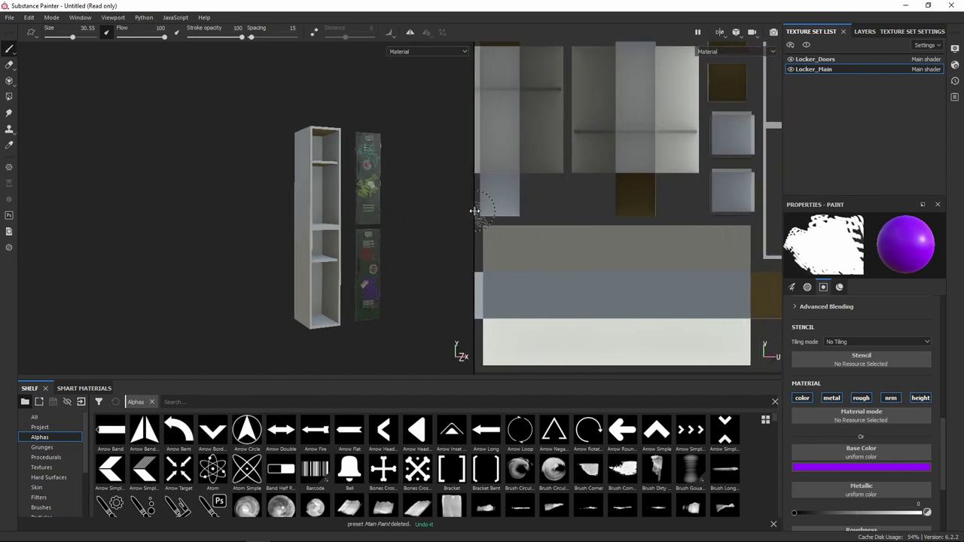
scroll(651, 165, "down", 3)
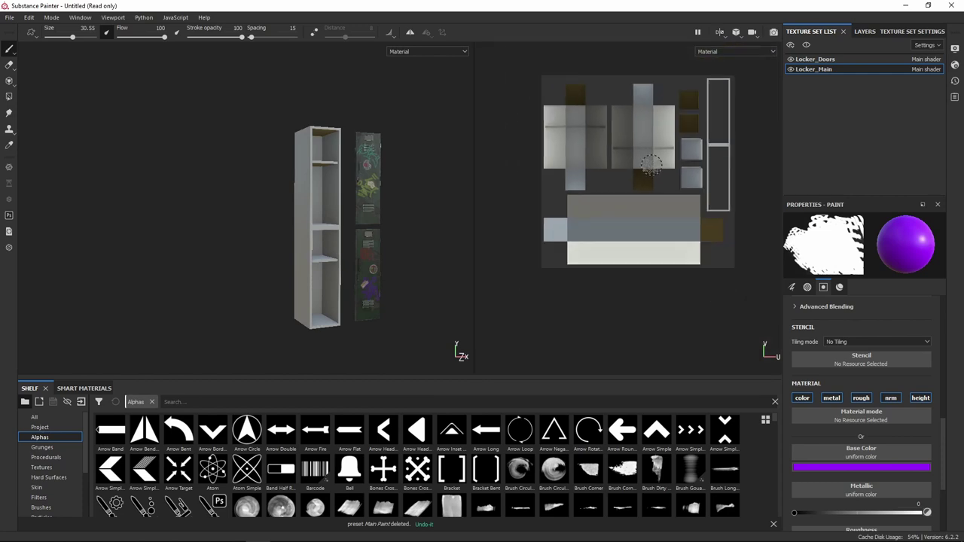
middle_click_drag(634, 170, 619, 219)
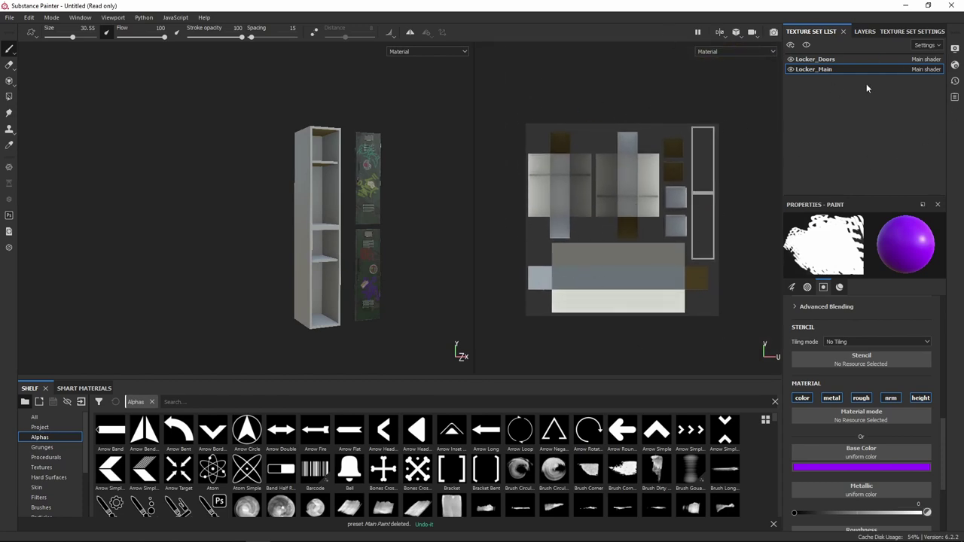
- Delete Layer 1 from the layer stack and bring back the texture set list
left_click(863, 31)
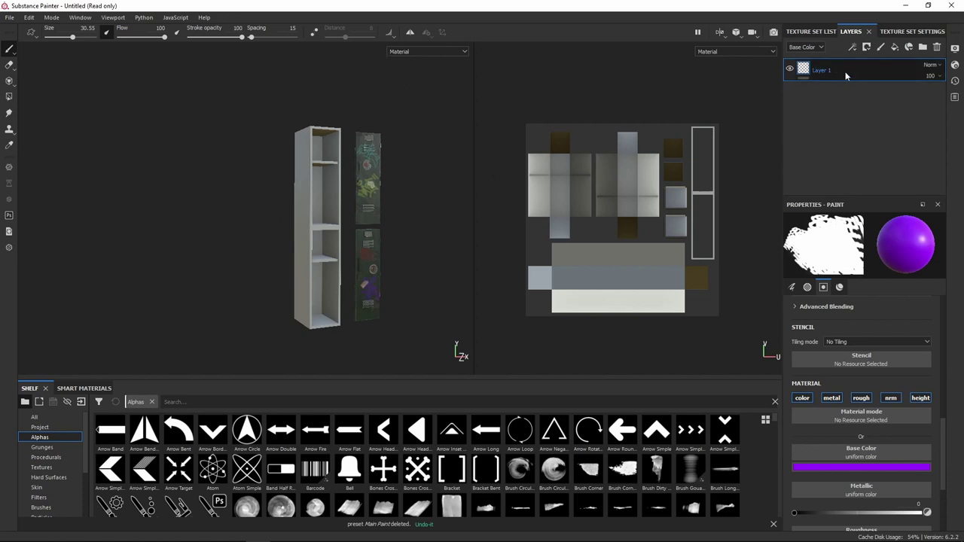
key("Delete")
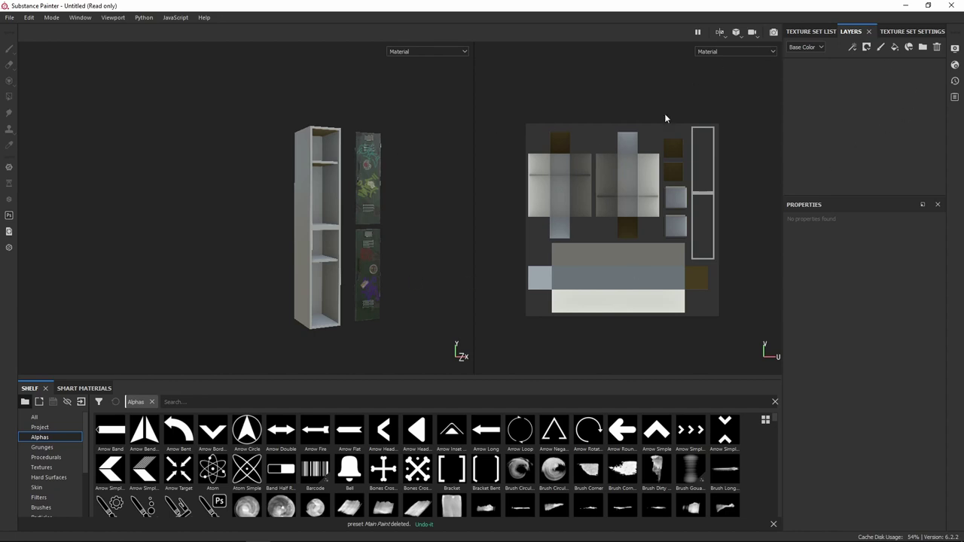
left_click(819, 32)
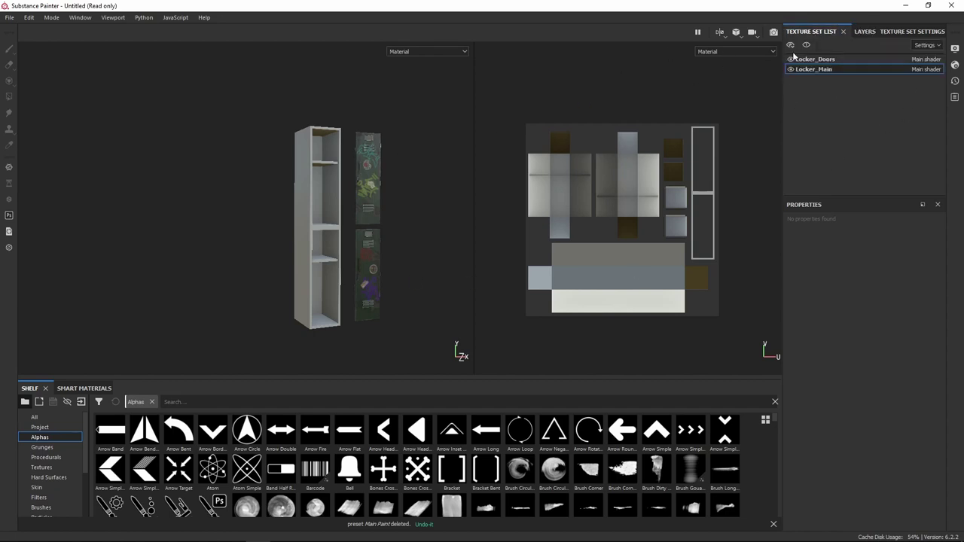
- Save Locker_Doors' Main Paint folder as a Main Paint smart material
left_click(826, 60)
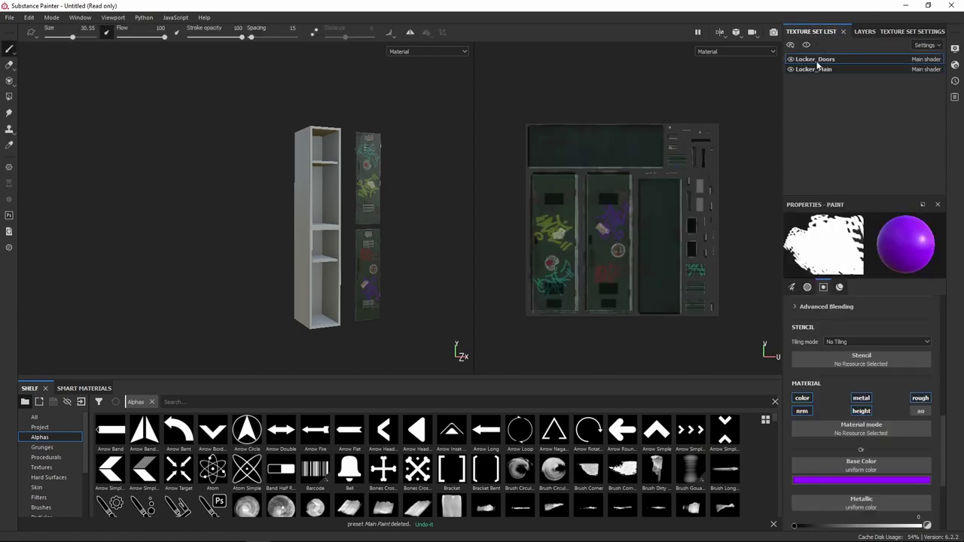
left_click(863, 33)
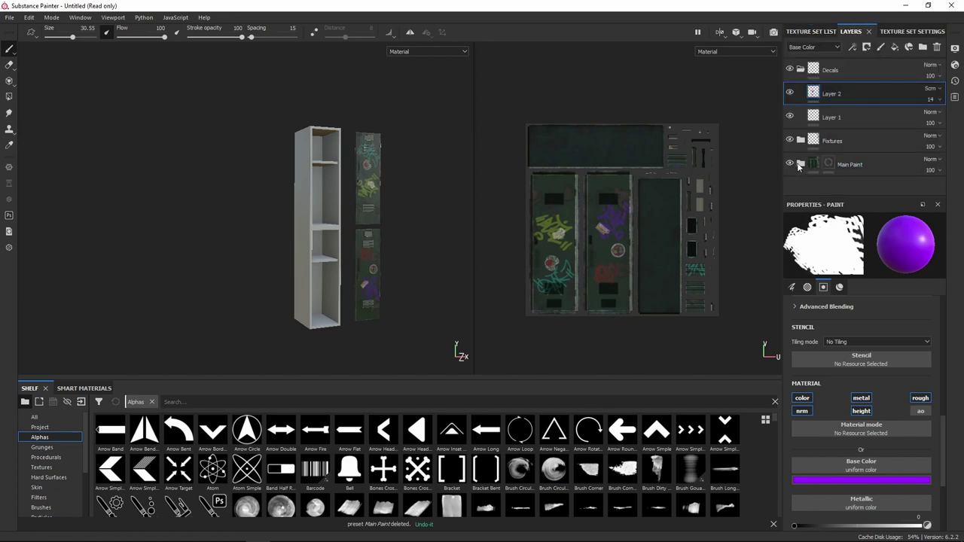
right_click(823, 164)
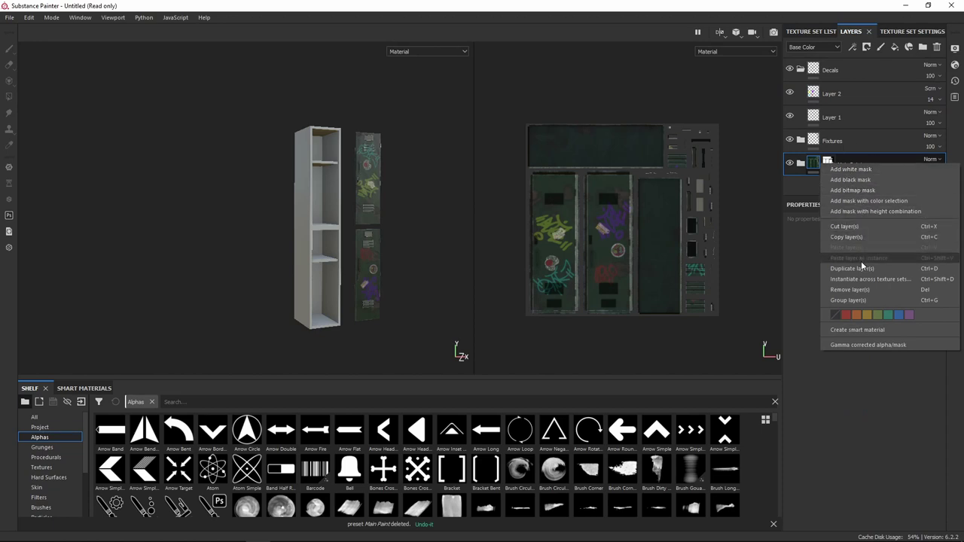
left_click(851, 330)
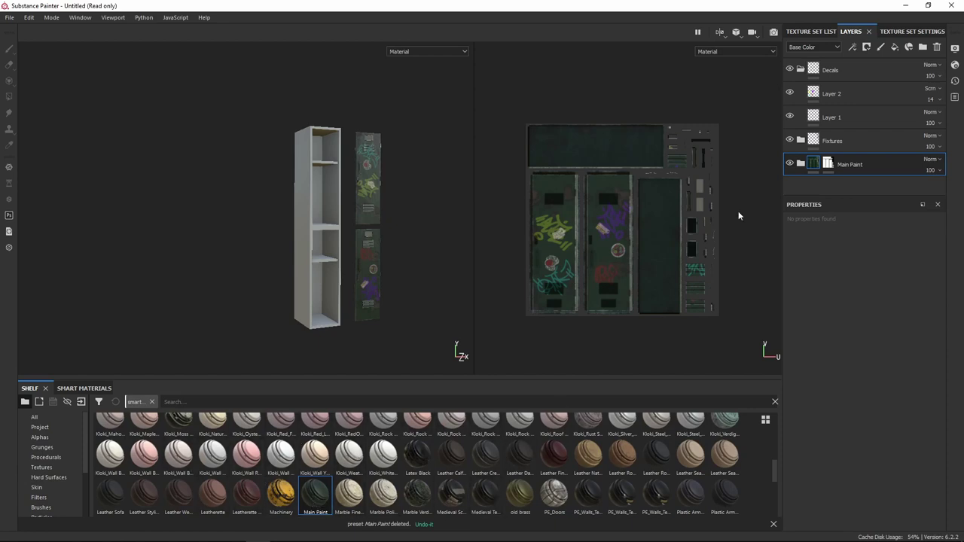
- Apply the Main Paint smart material to the Locker_Main texture set
left_click(808, 33)
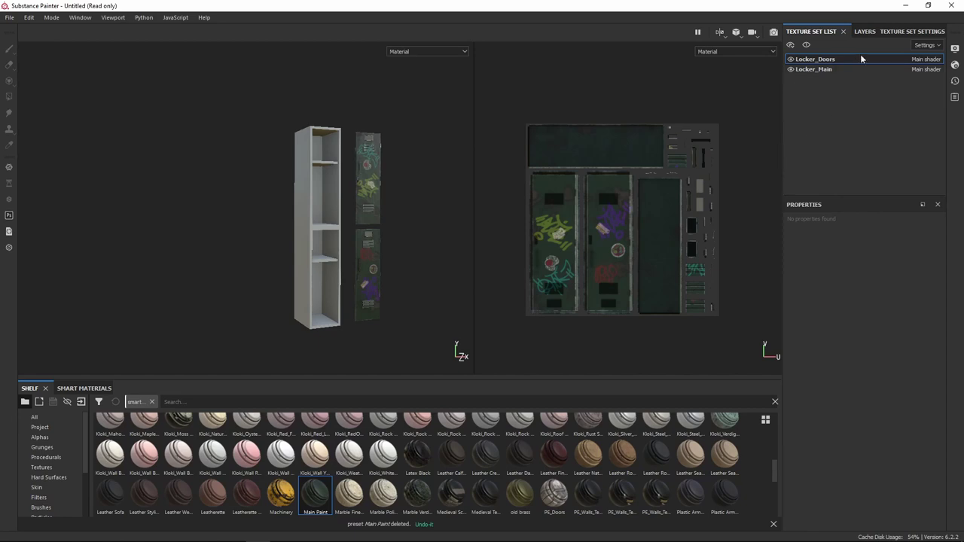
left_click(809, 70)
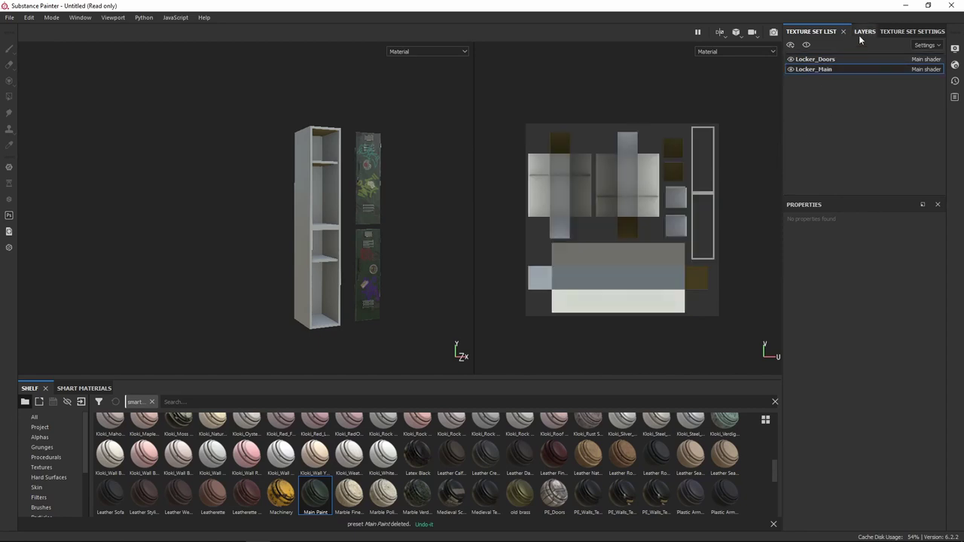
left_click(852, 32)
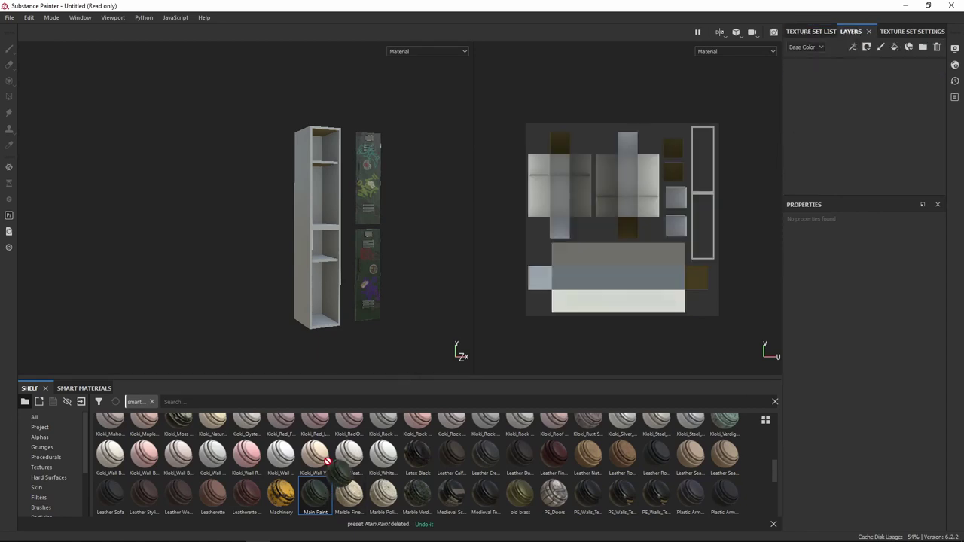
mouse_move(319, 496)
left_mouse_down()
mouse_move(766, 166)
mouse_move(815, 74)
left_mouse_up()
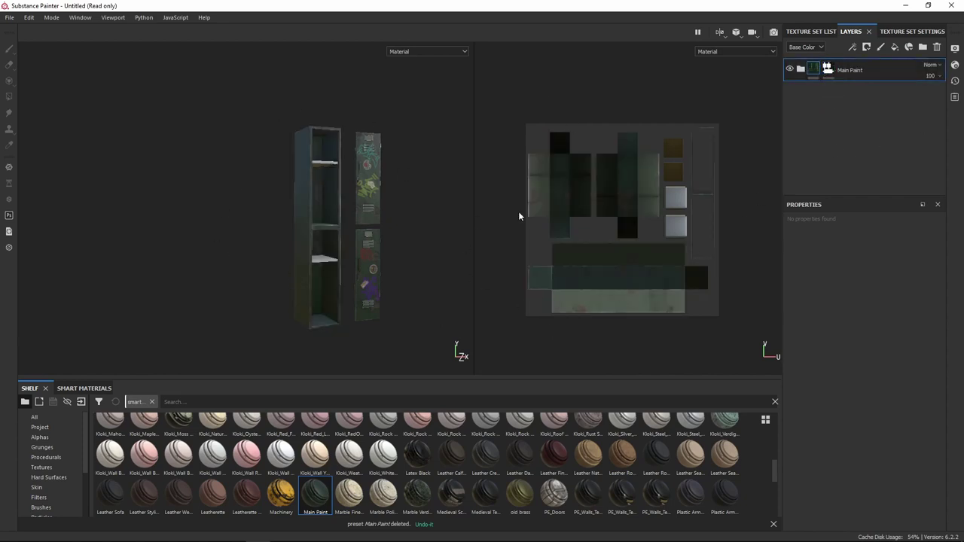
- Clear the Main Paint mask and mesh-fill the cabinet body and both shelves
left_click(833, 72)
right_click(833, 72)
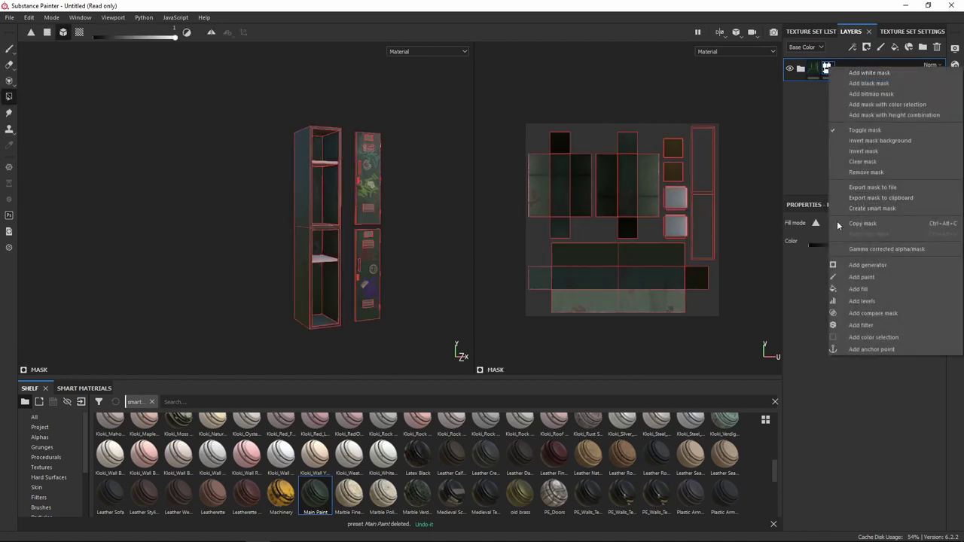
left_click(875, 162)
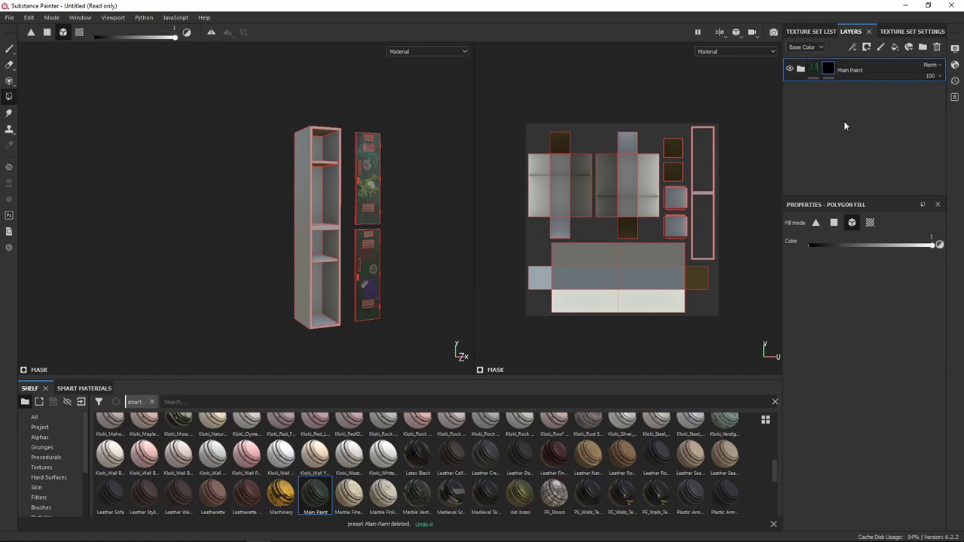
left_click(853, 223)
left_click(297, 205)
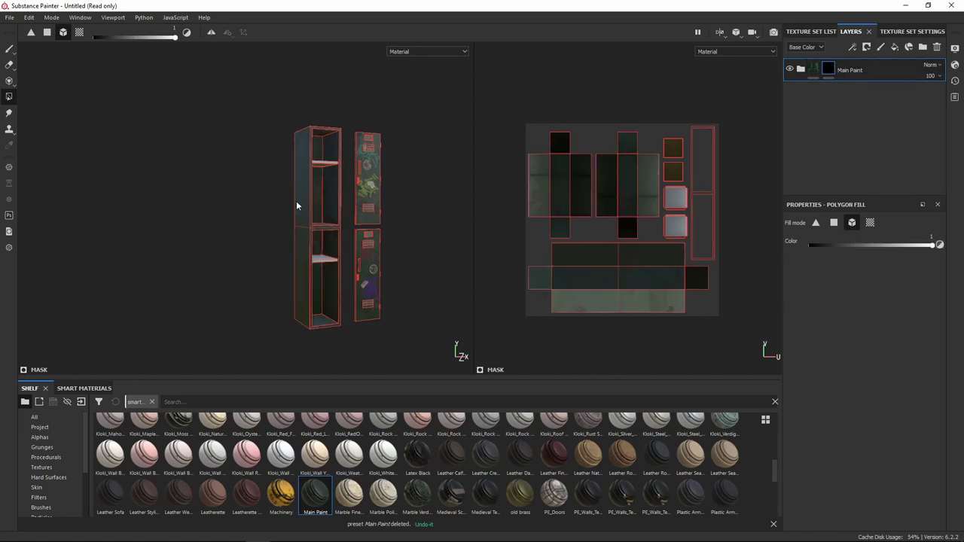
left_click(319, 259)
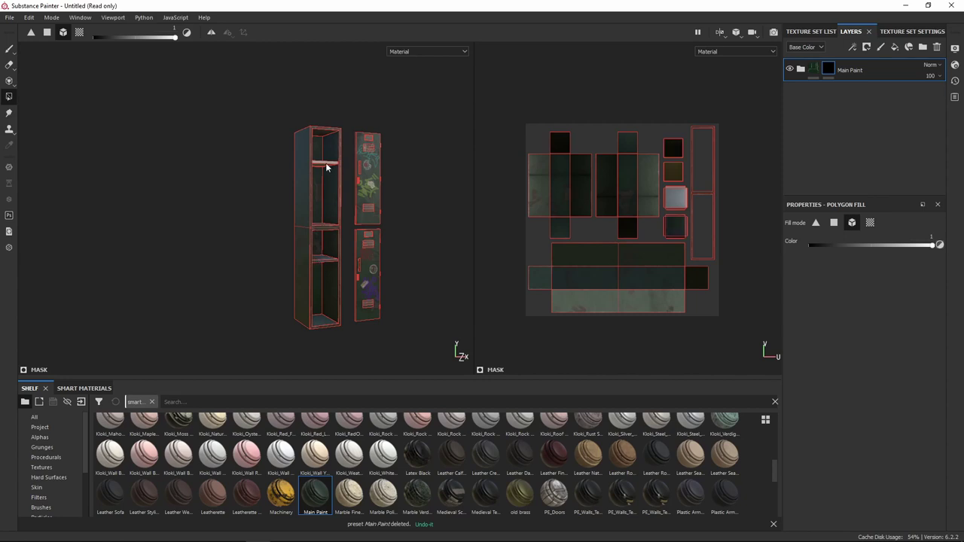
left_click(326, 167)
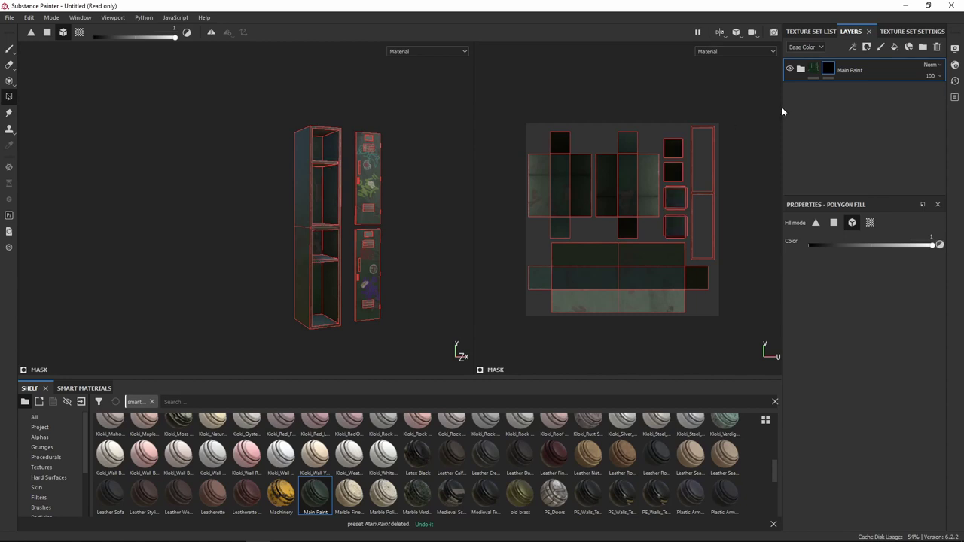
left_click(810, 72)
scroll(280, 237, "up", 5)
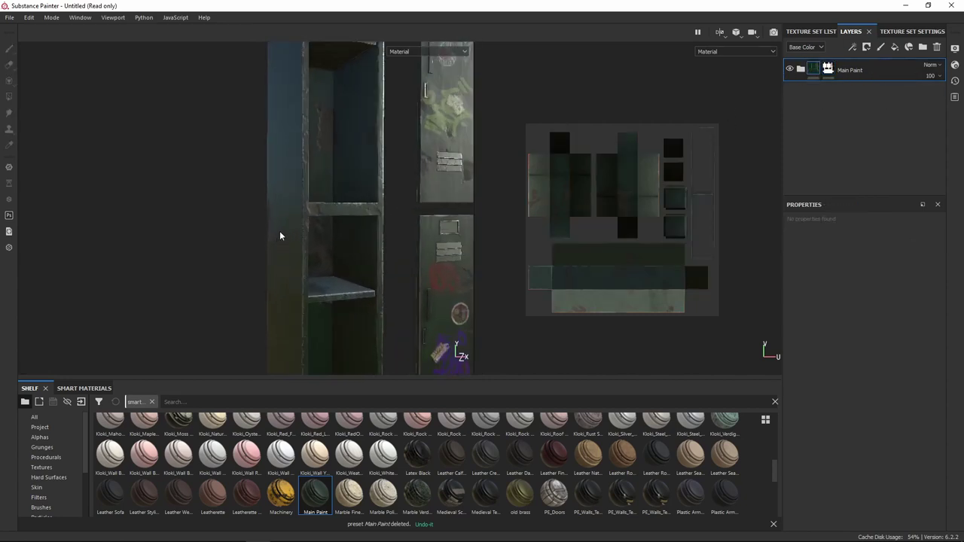
left_click_drag(377, 189, 325, 266, "alt")
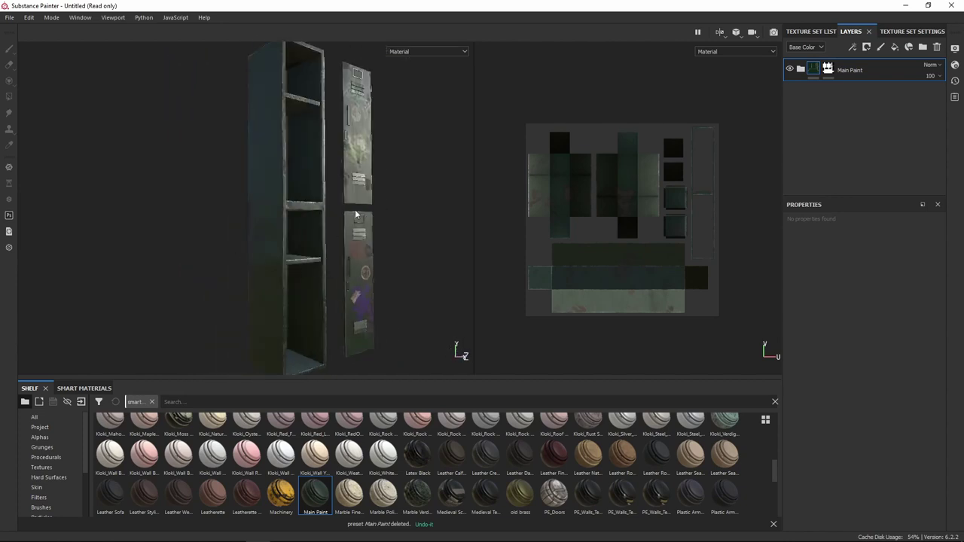
scroll(364, 197, "up", 2)
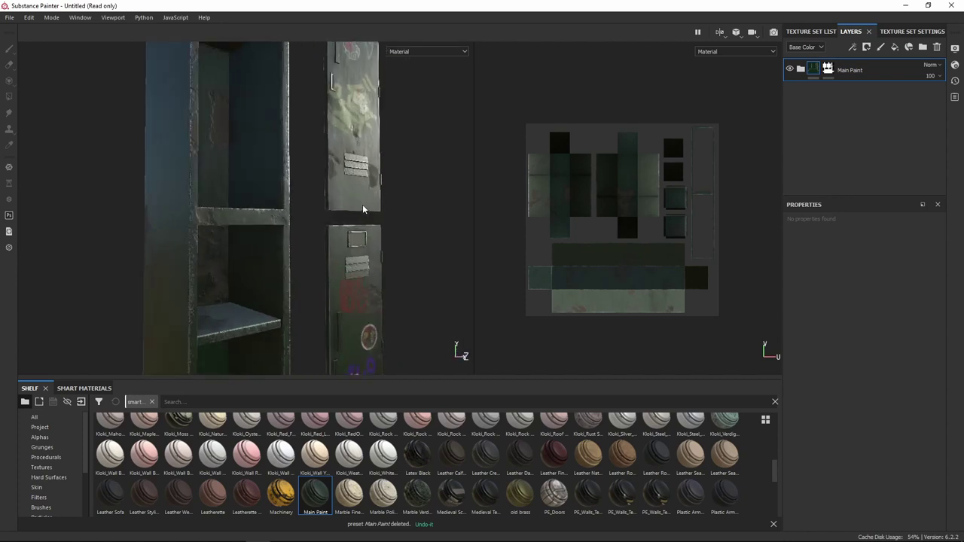
scroll(363, 210, "up", 1)
mouse_move(382, 211)
left_mouse_down("alt")
mouse_move(325, 222)
mouse_move(211, 208)
mouse_move(383, 204)
left_mouse_up("alt")
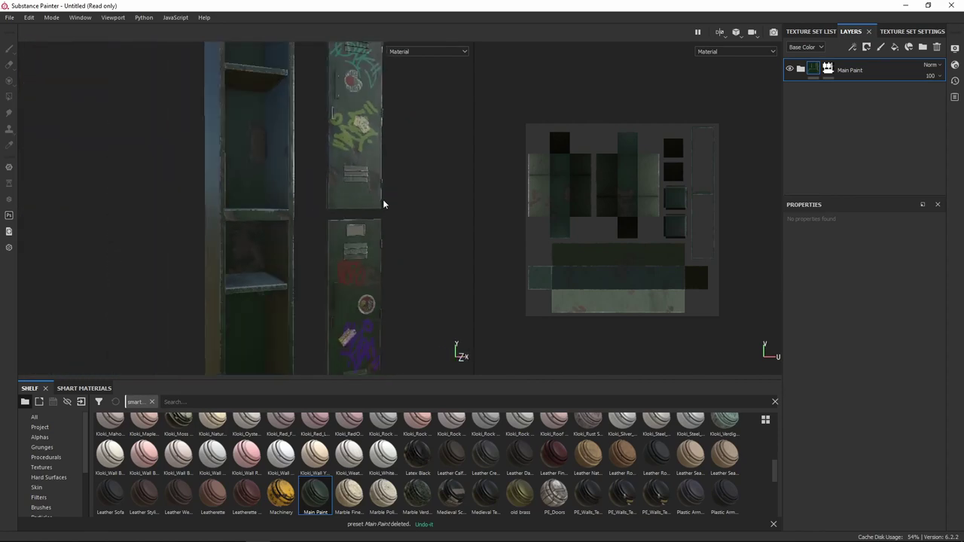
scroll(384, 205, "down", 2)
mouse_move(301, 243)
left_mouse_down("alt")
mouse_move(331, 238)
mouse_move(303, 240)
left_mouse_up("alt")
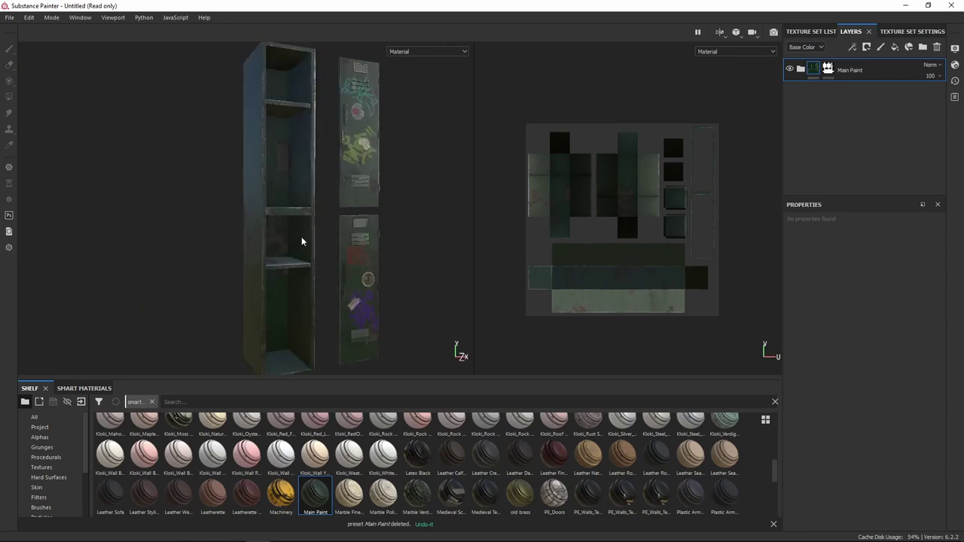
key("4")
- Open Export Textures and set the output directory to Lockers/Textures
left_click(10, 18)
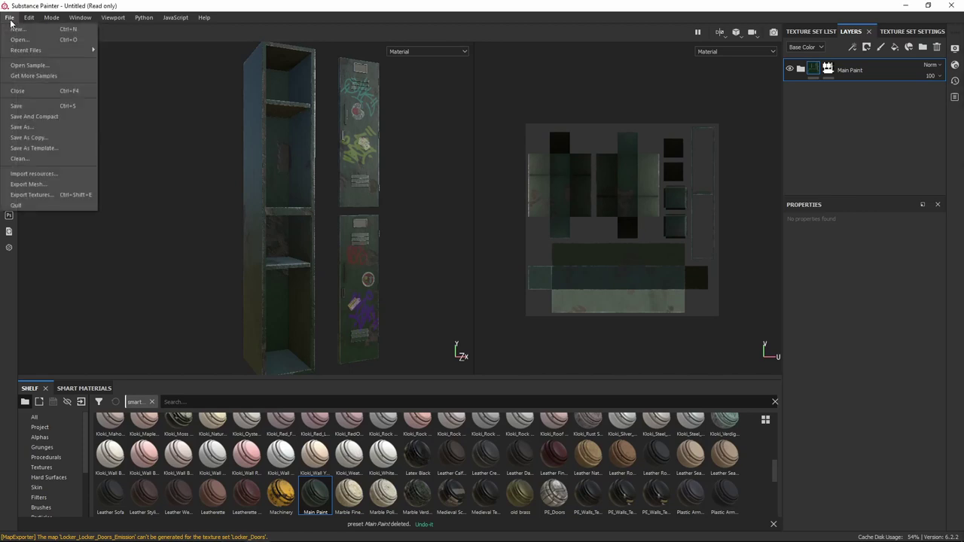
left_click(48, 196)
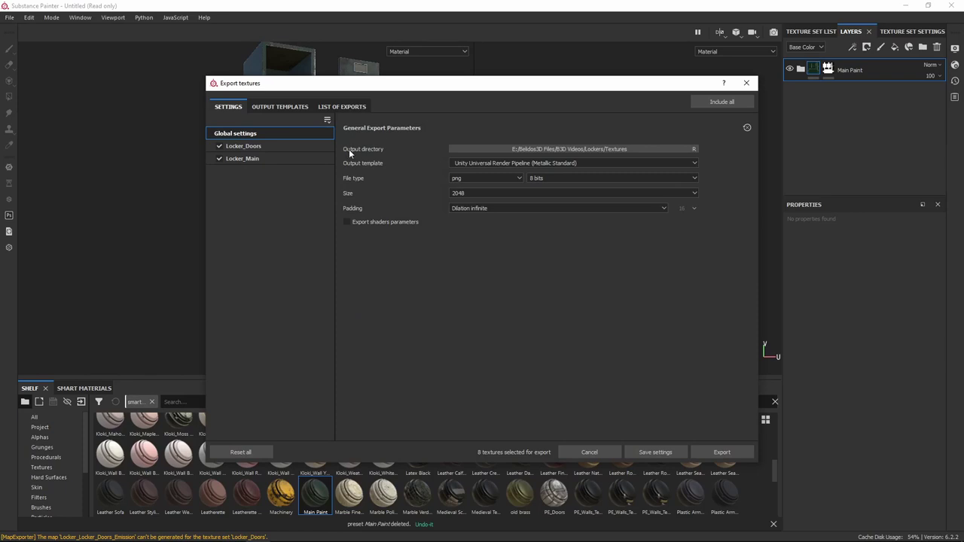
left_click(471, 150)
left_click(566, 149)
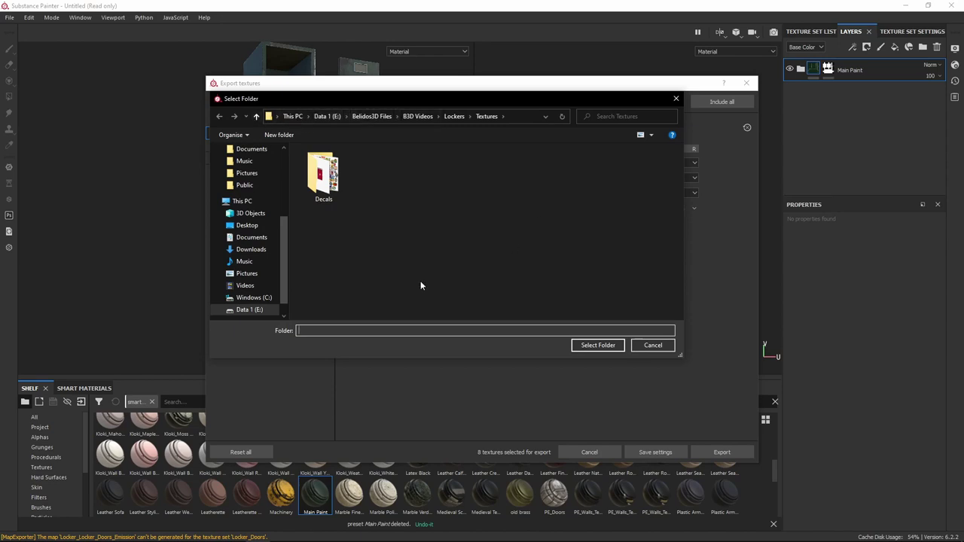
left_click(485, 118)
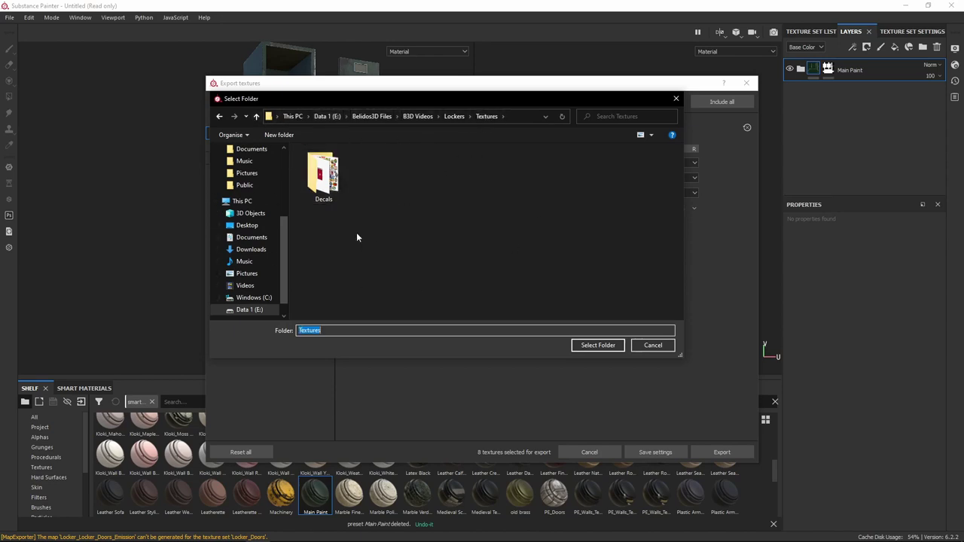
left_click(592, 346)
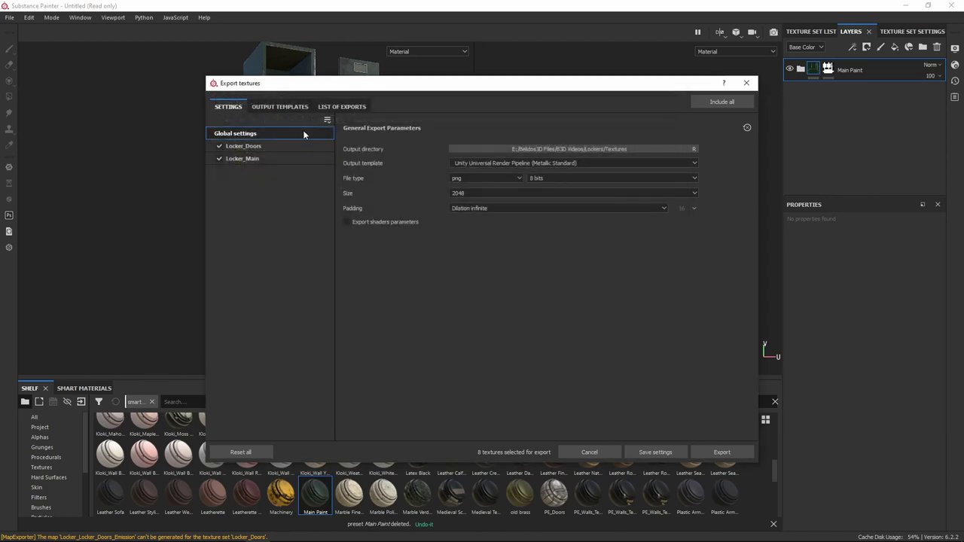
- Show the Unity Universal Render Pipeline (Metallic Standard) output template and its maps
left_click(458, 163)
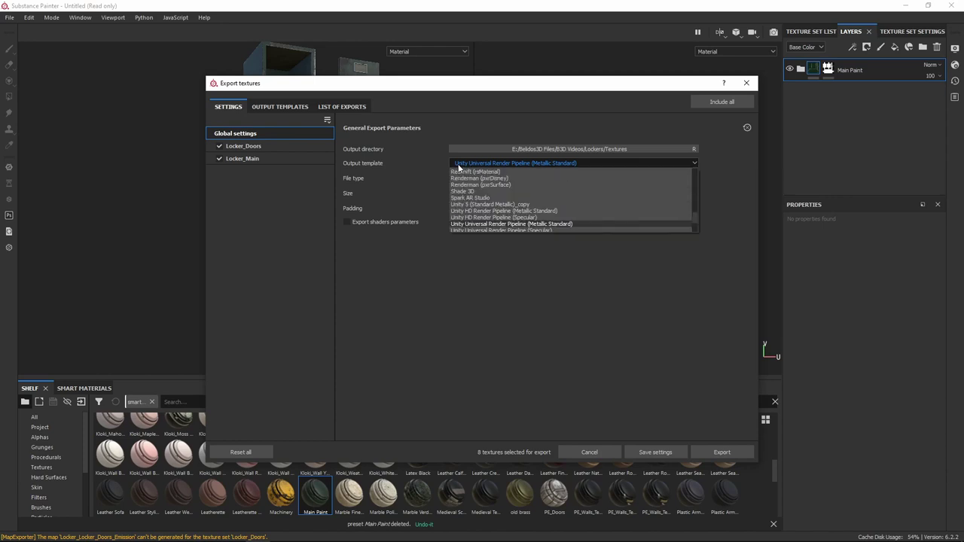
scroll(541, 196, "up", 1)
scroll(538, 195, "up", 1)
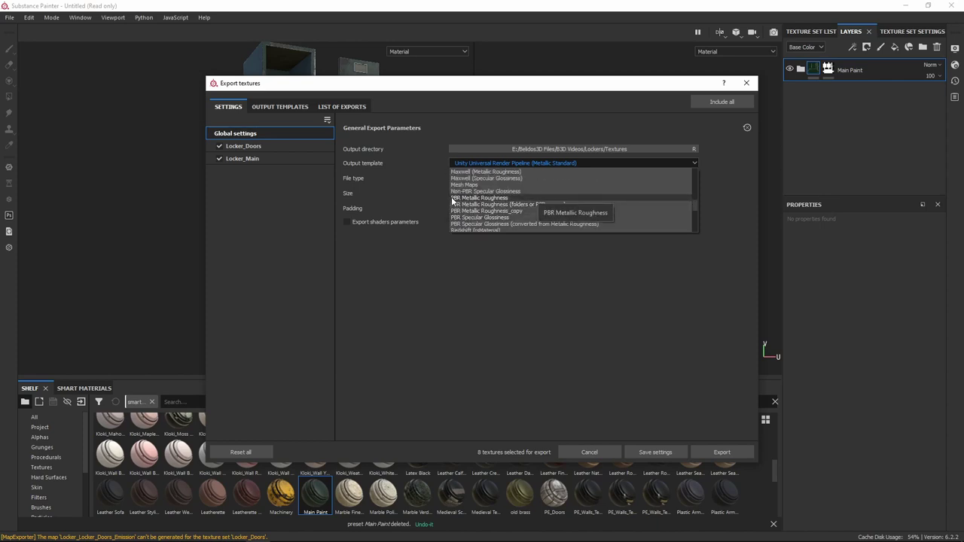
left_click(479, 280)
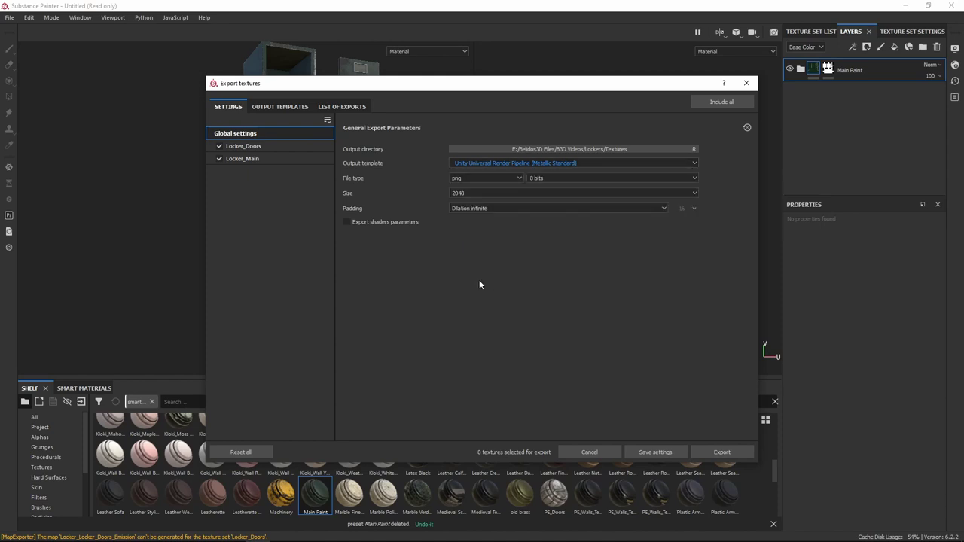
left_click(278, 107)
scroll(251, 297, "down", 1)
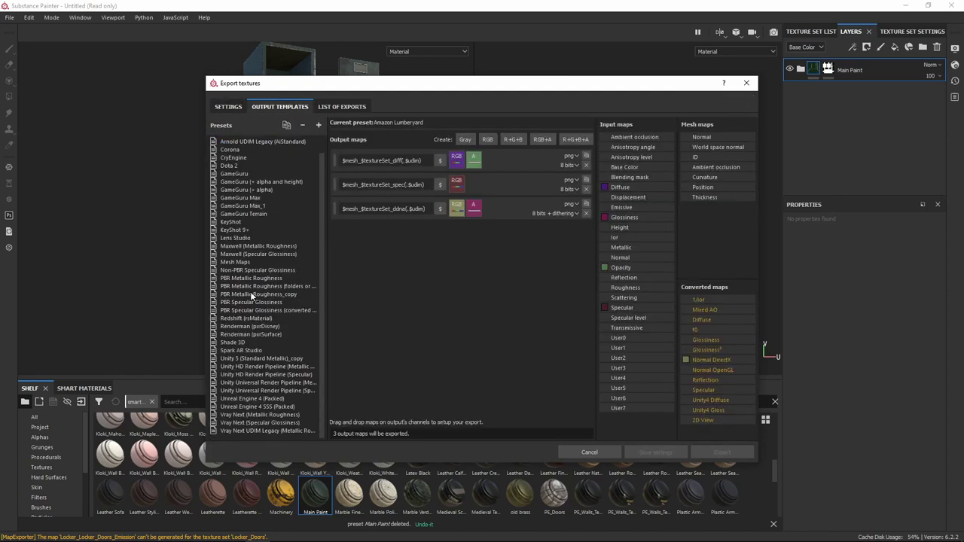
left_click(236, 383)
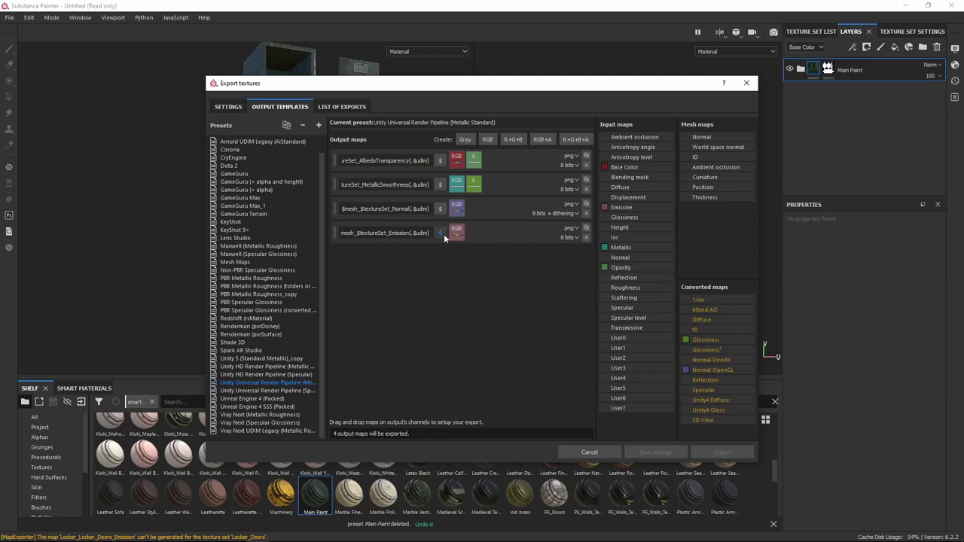
- In the export Settings tab, keep File type png (8 bits) and Size 2048
left_click(228, 107)
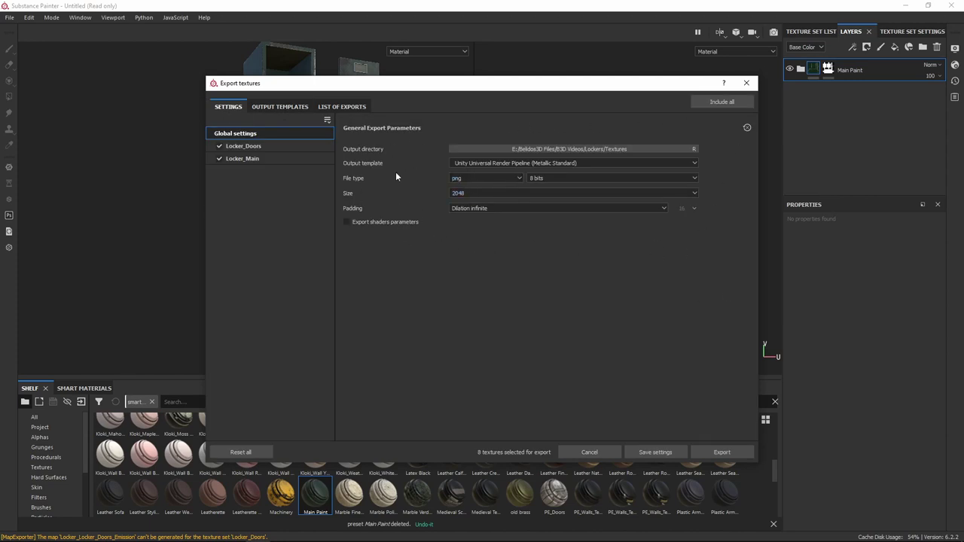
left_click(479, 179)
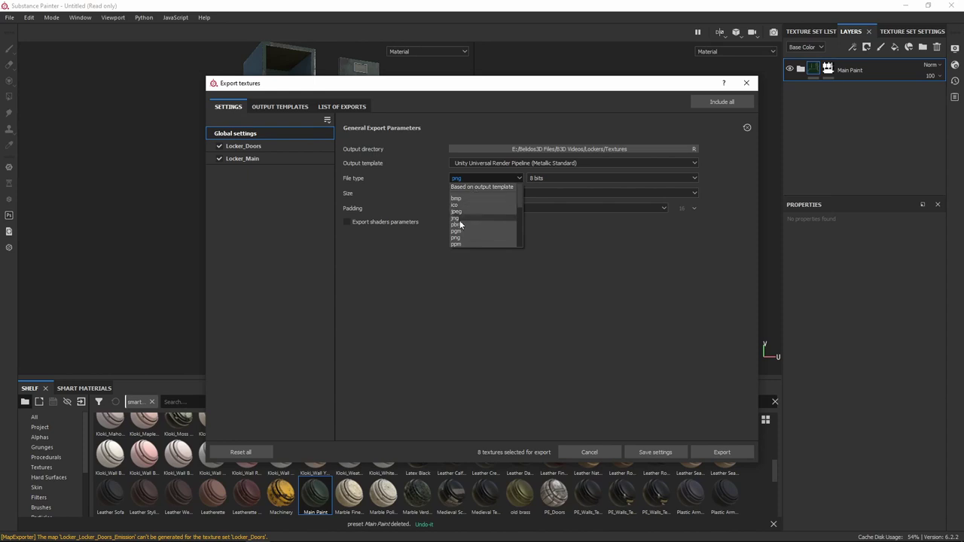
scroll(463, 226, "down", 3)
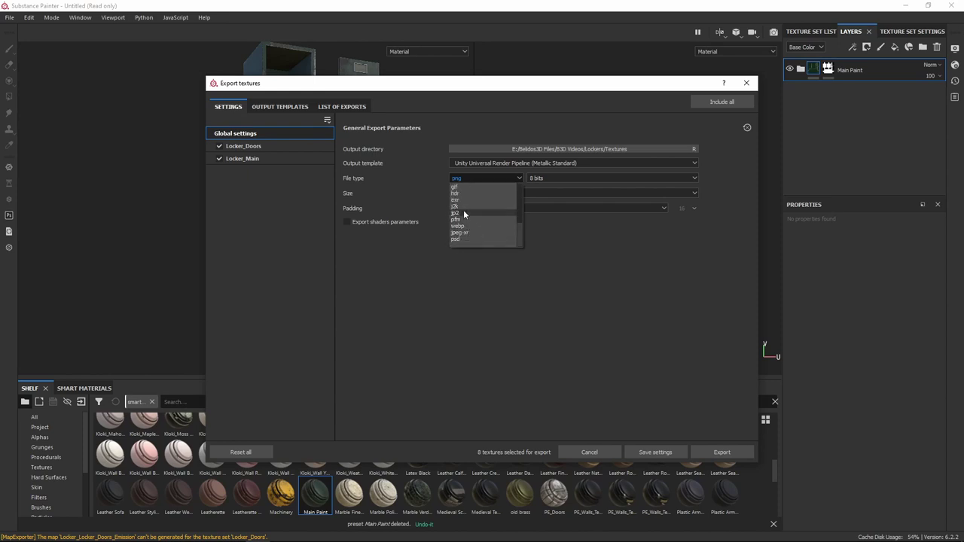
scroll(467, 200, "up", 3)
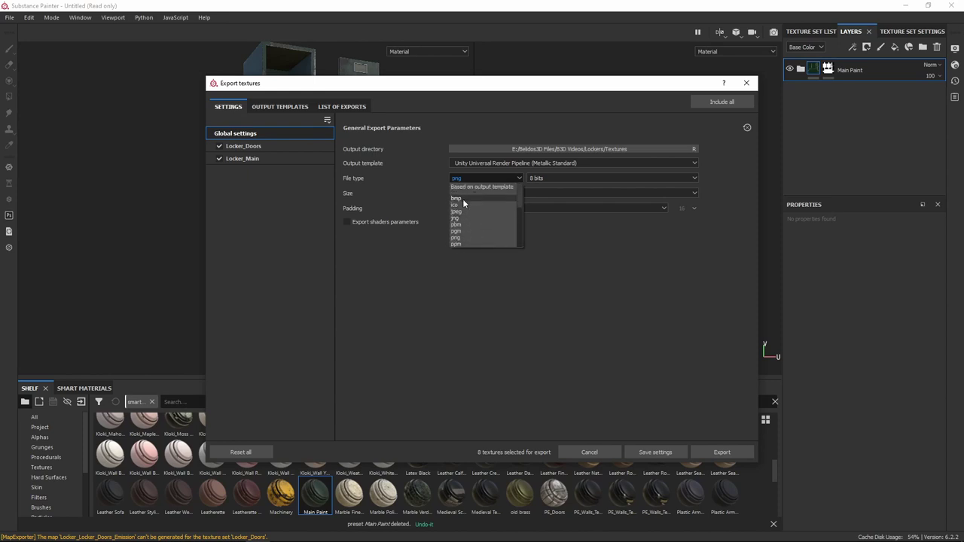
left_click(464, 237)
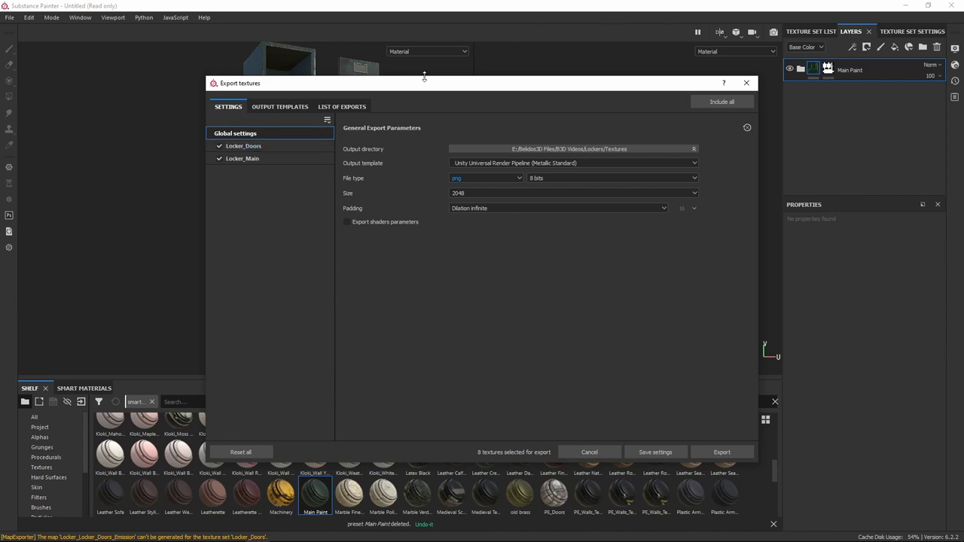
left_click(455, 193)
left_click(470, 247)
- Export the Locker_Doors and Locker_Main pngs and open the output directory
left_click(722, 452)
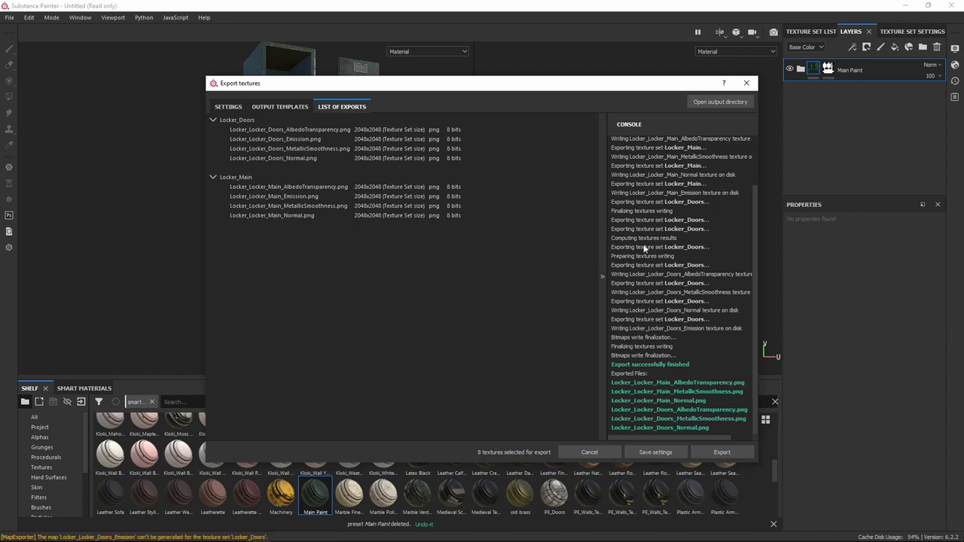
left_click(742, 103)
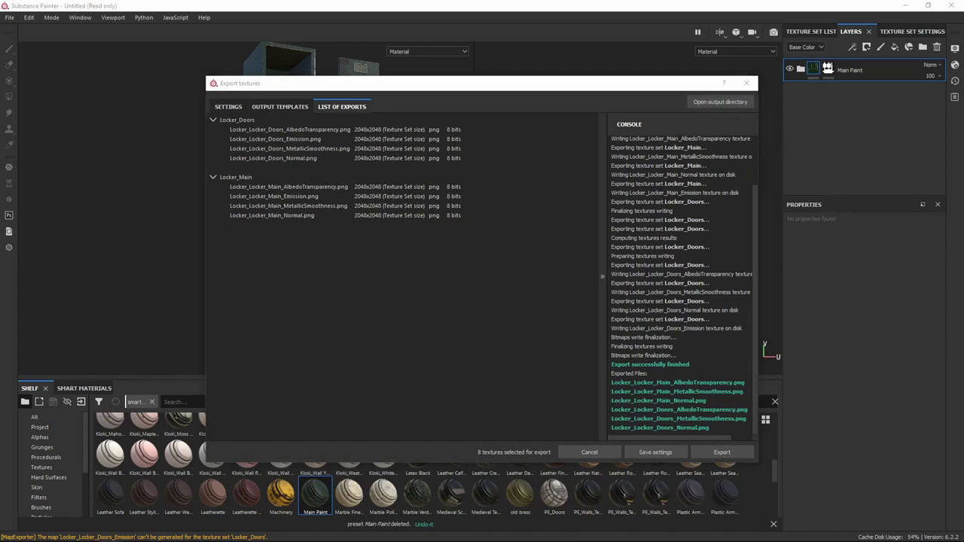
left_click_drag(516, 171, 430, 105)
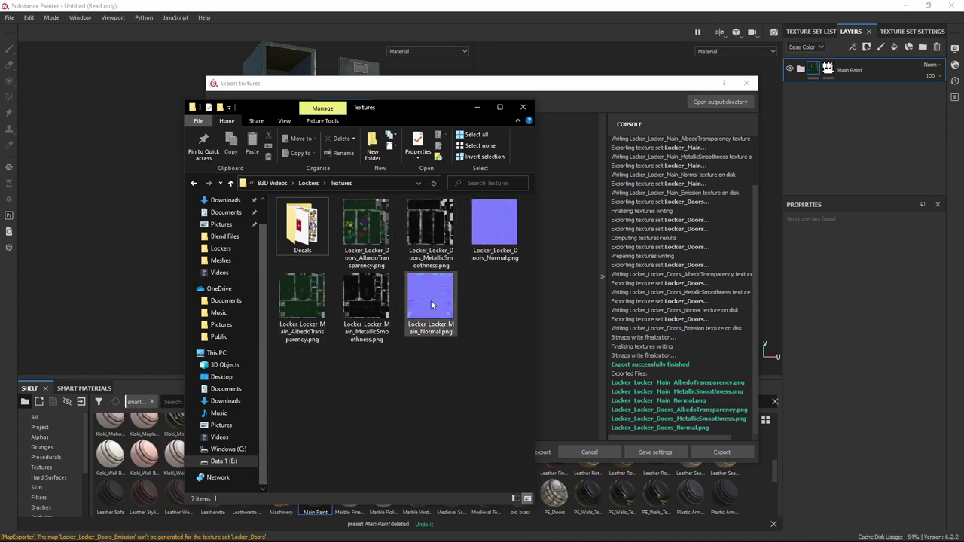
mouse_move(431, 304)
left_click_drag(438, 110, 840, 144)
left_click(955, 95)
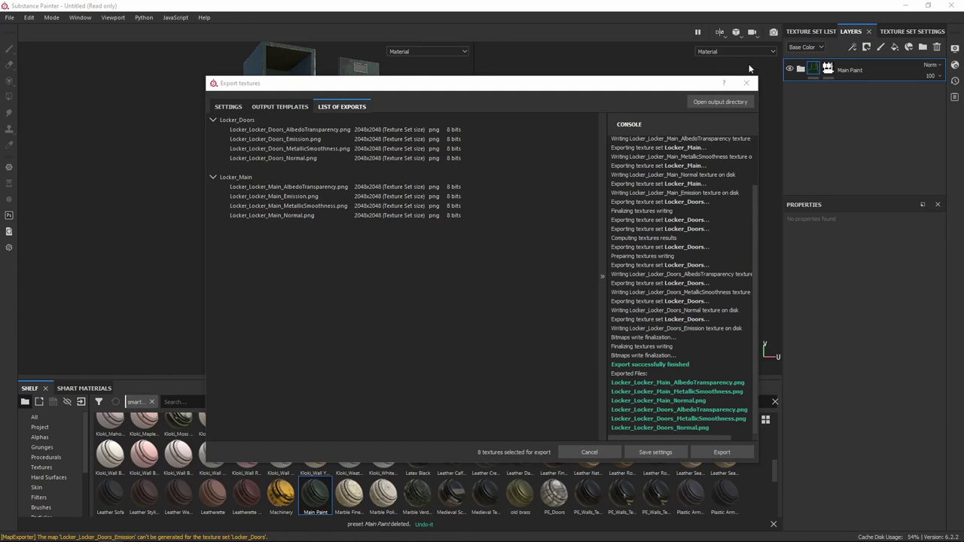
- Save the project as 'Lock' in E:/Belidos3D Files/B3D Videos/Lockers/Textures
left_click(748, 85)
left_click(9, 17)
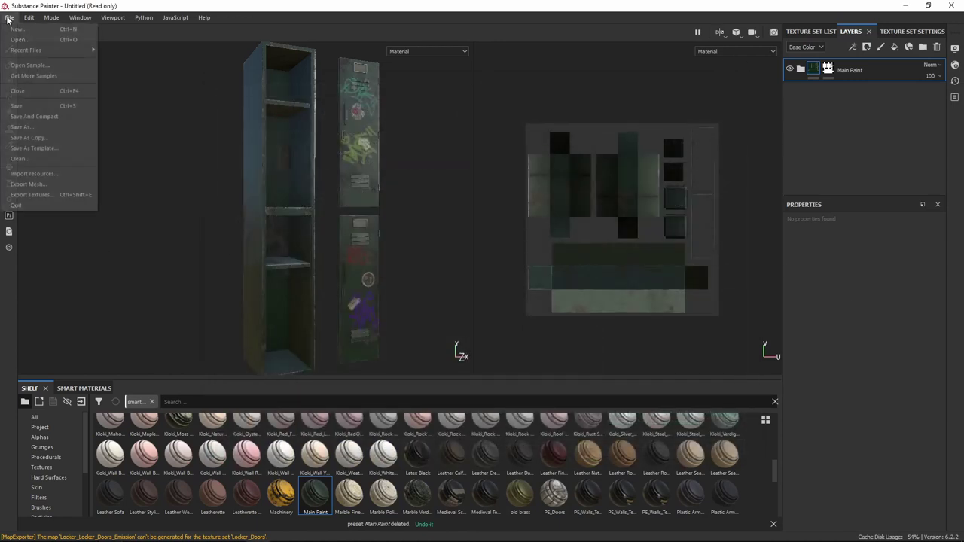
left_click(18, 106)
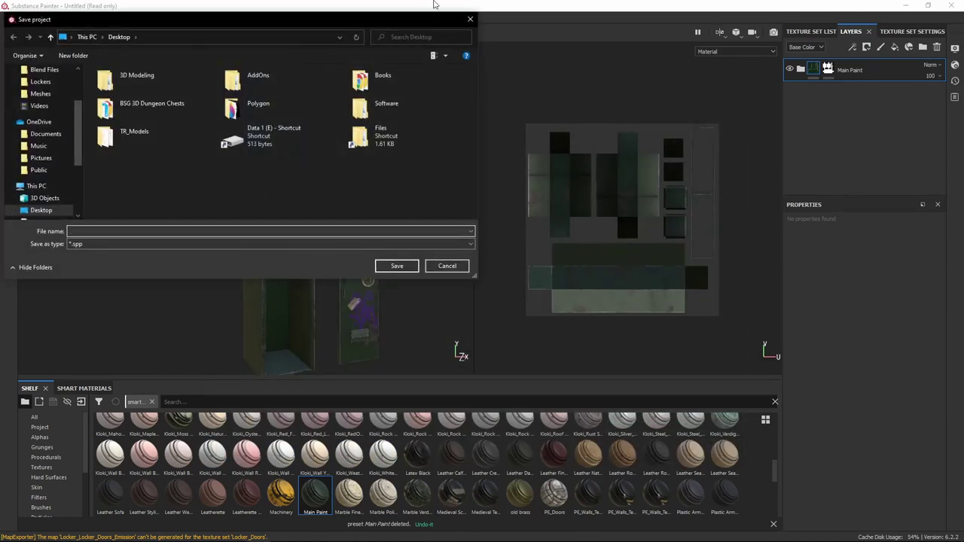
double_click(260, 135)
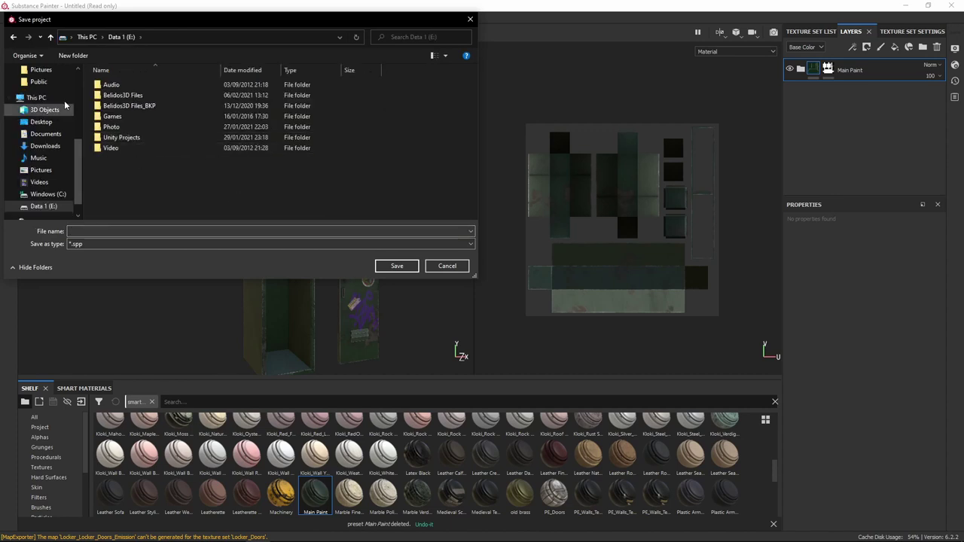
double_click(124, 95)
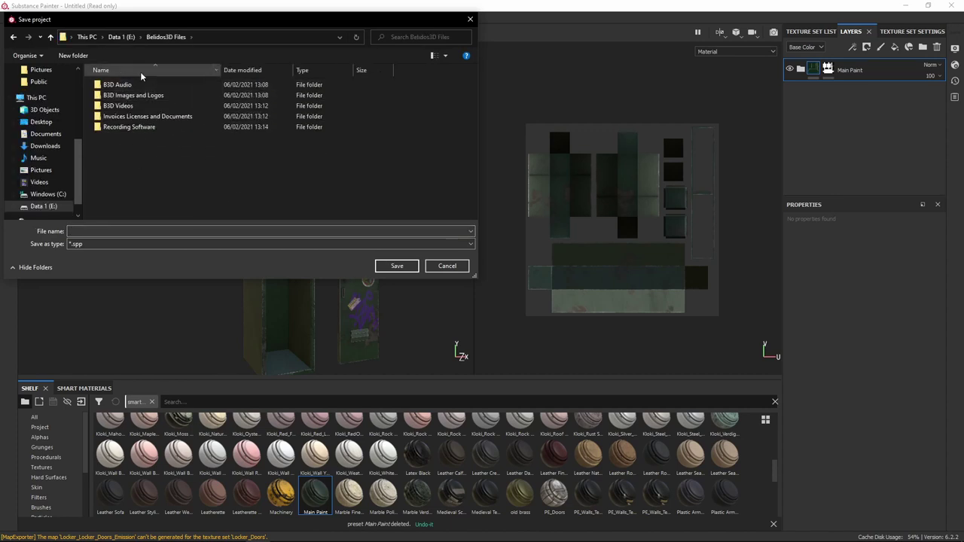
double_click(128, 109)
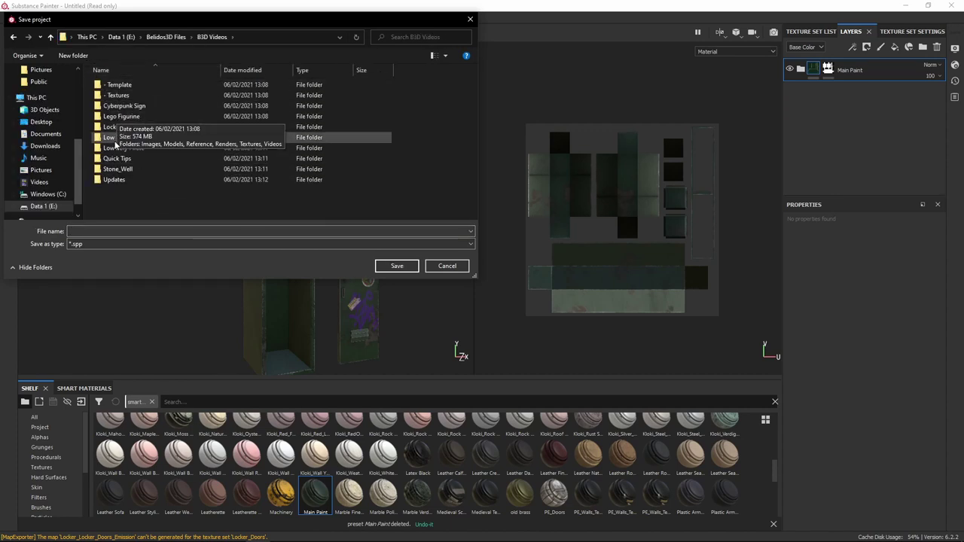
double_click(115, 127)
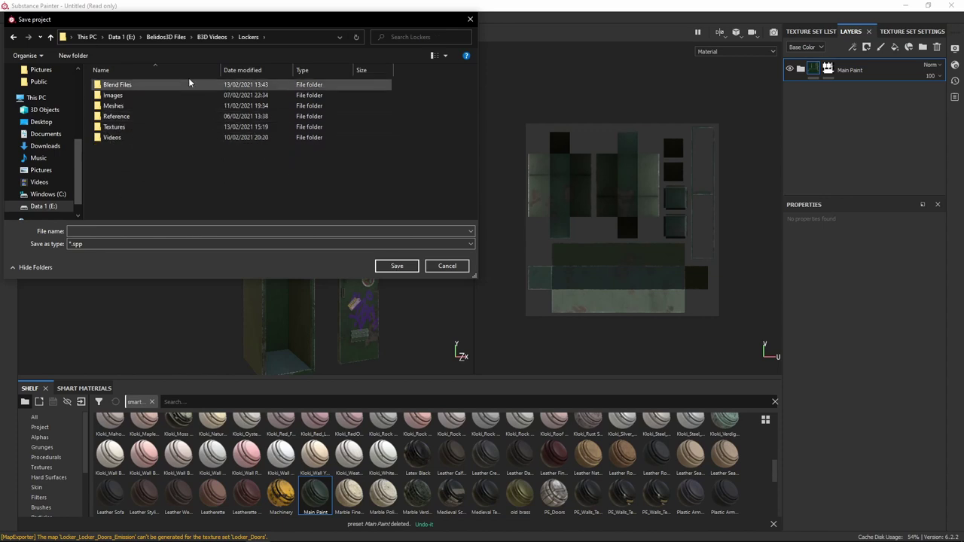
double_click(119, 128)
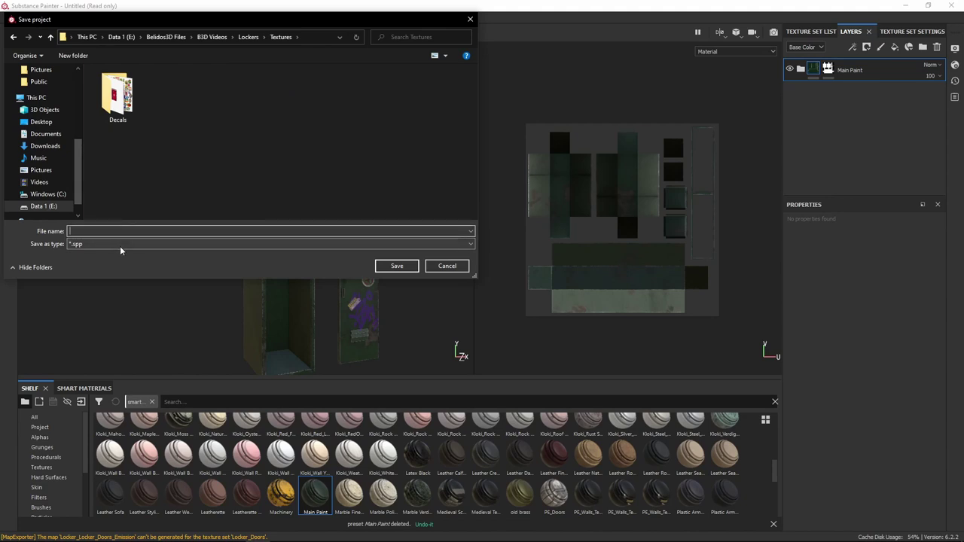
type("Lock")
key("Return")
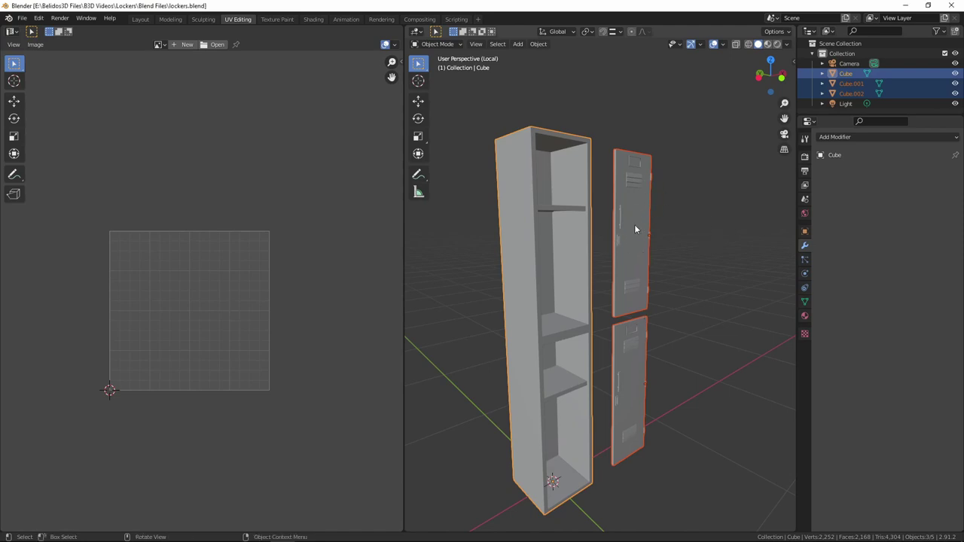
- Rename the locker body object to Locker_Main
mouse_move(634, 224)
middle_mouse_down()
mouse_move(678, 221)
mouse_move(604, 217)
mouse_move(605, 207)
mouse_move(640, 213)
middle_mouse_up()
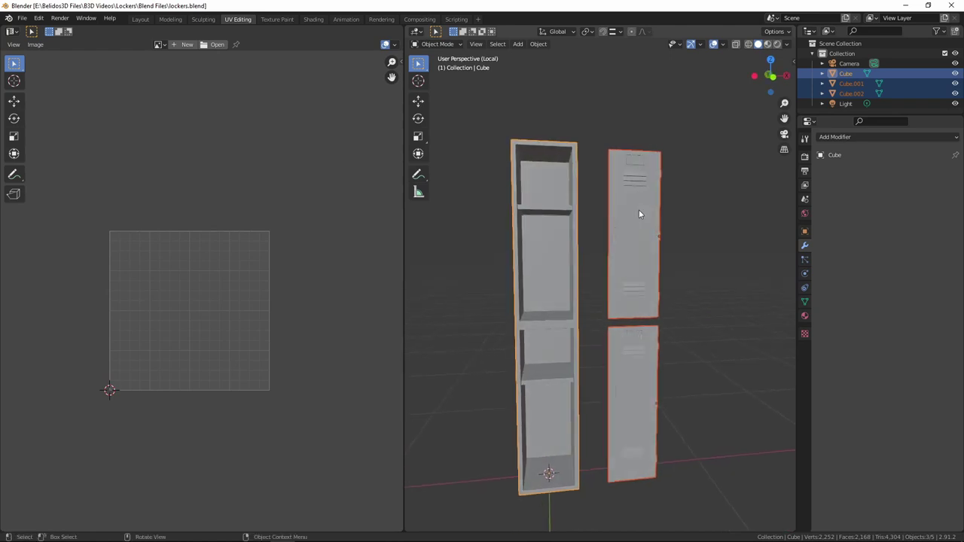
left_click(546, 187)
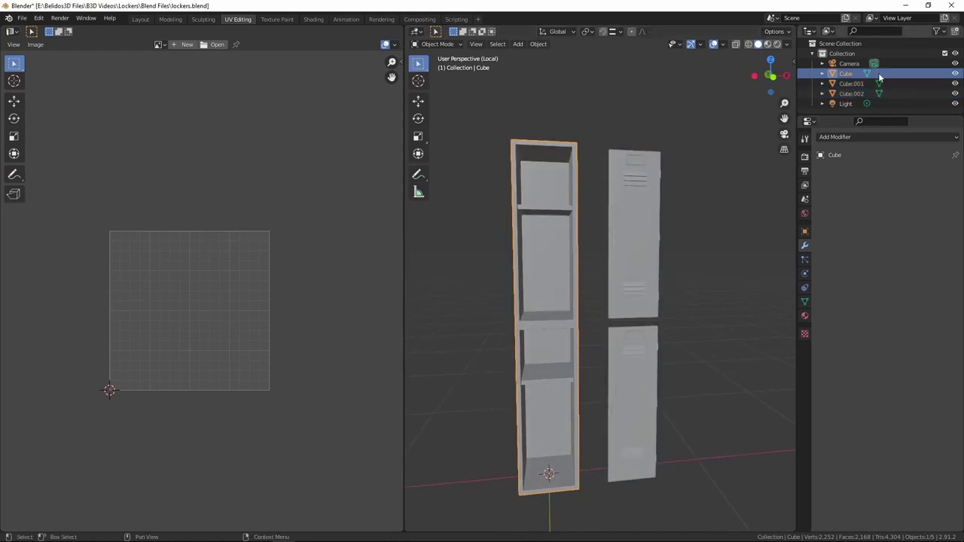
double_click(846, 73)
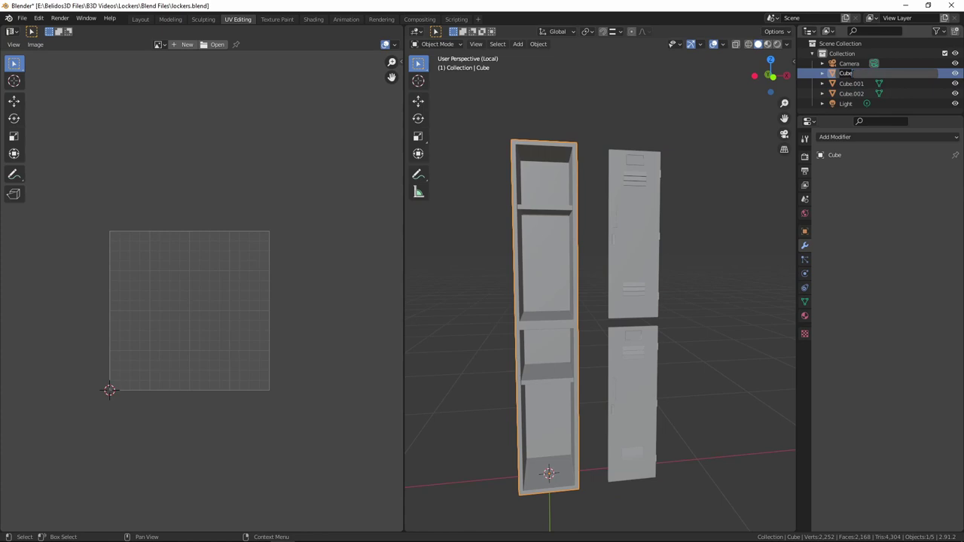
type("Locker_main")
key("Return")
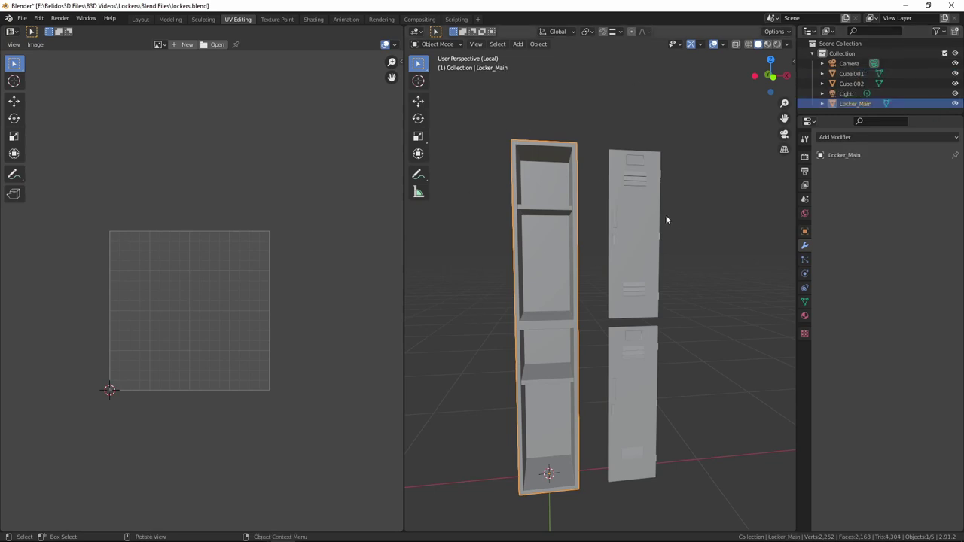
- Rename the upper door object to Locker_Door_Top
left_click(646, 205)
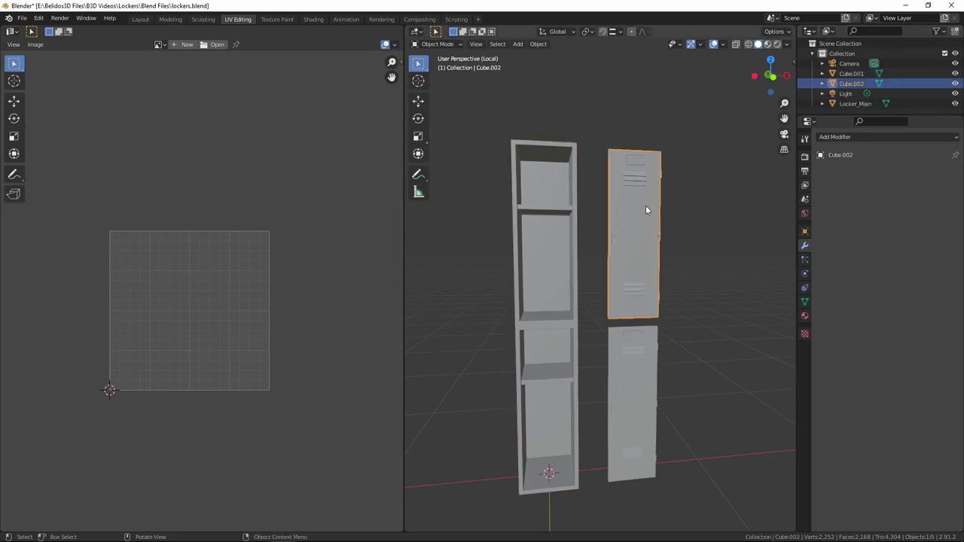
double_click(858, 86)
type("Locker")
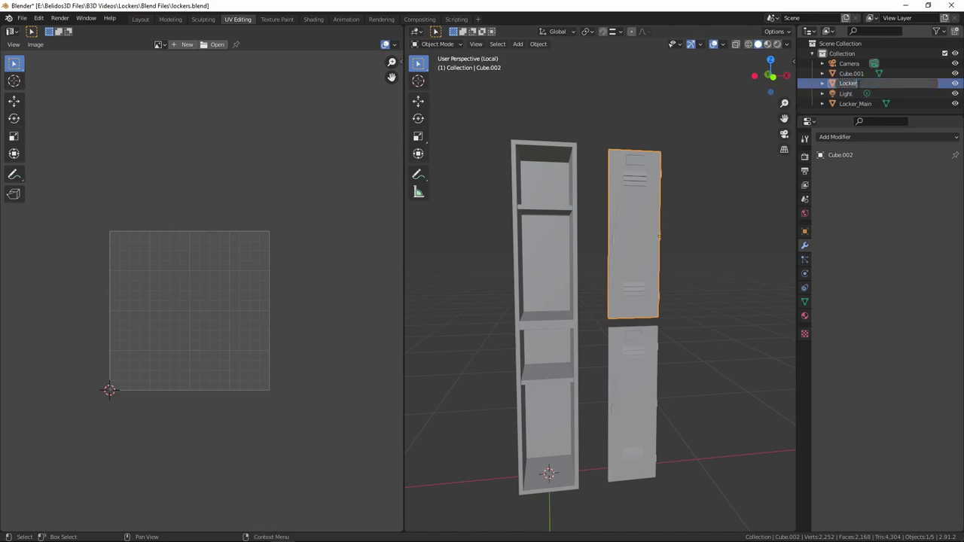
type("_Door_Top")
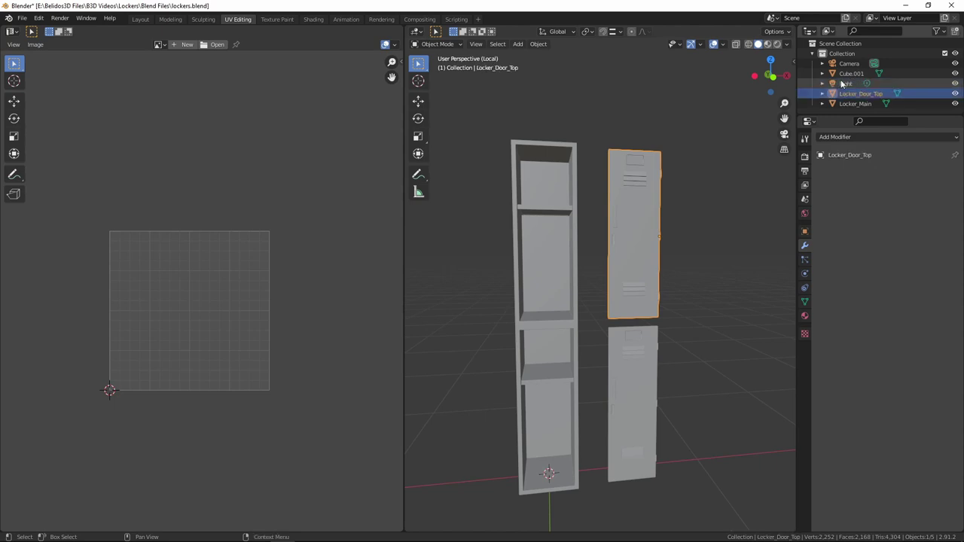
key("Return")
- Rename the lower door object to Locker_Door_Bottom, reusing the copied top-door name
left_click(626, 360)
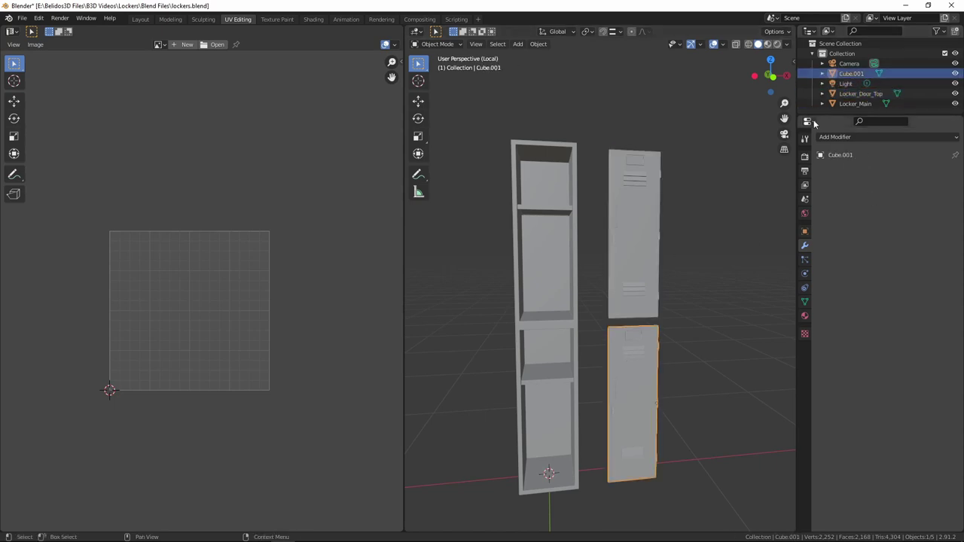
double_click(857, 94)
key("ctrl+c")
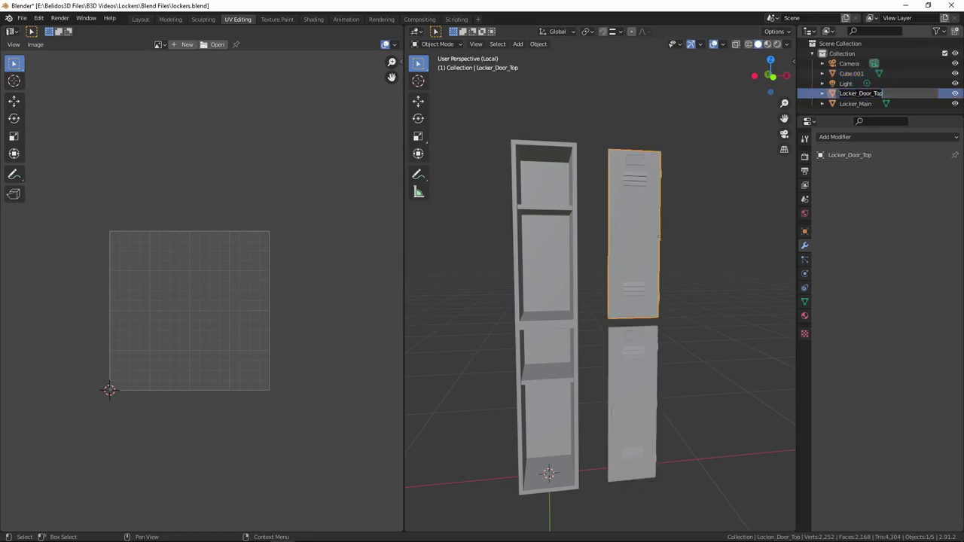
double_click(852, 73)
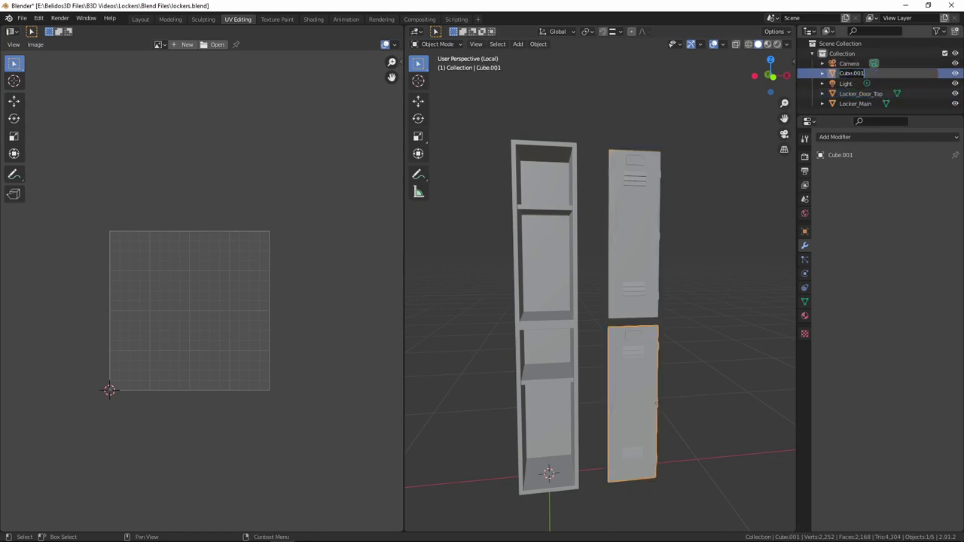
key("ctrl+v")
key("BackSpace")
key("BackSpace")
type("Bottom")
key("Return")
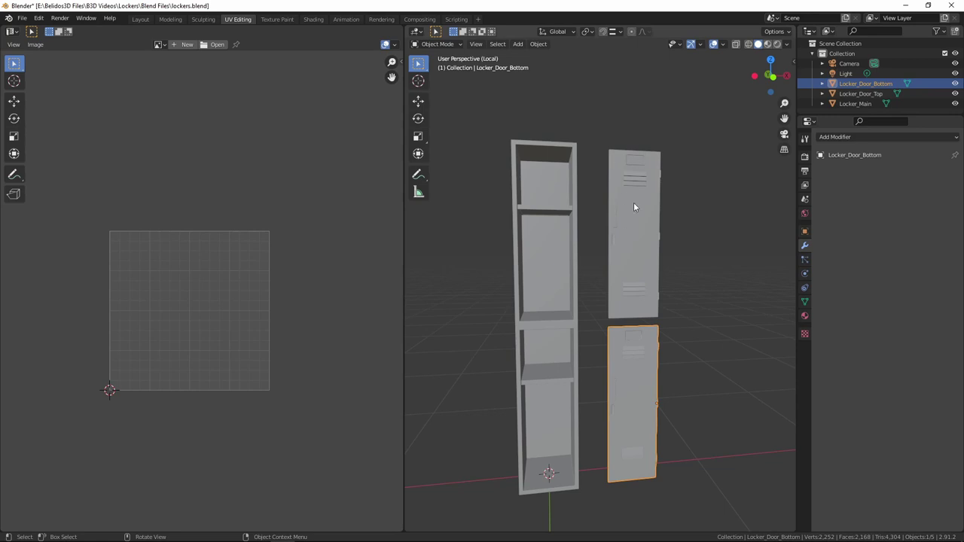
- Move both locker doors 0.5 m along X, then add Locker_Main to the selection
left_click(618, 219)
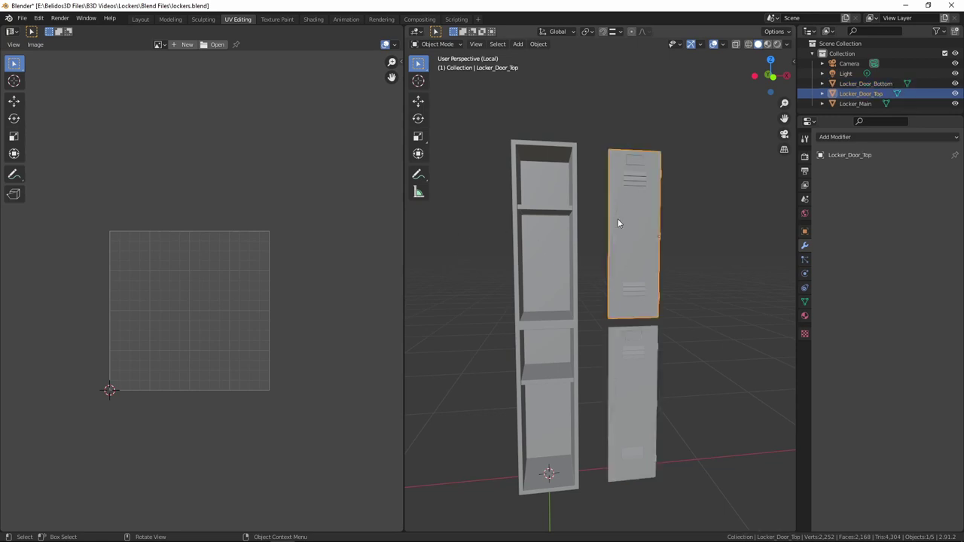
left_click(631, 368, "shift")
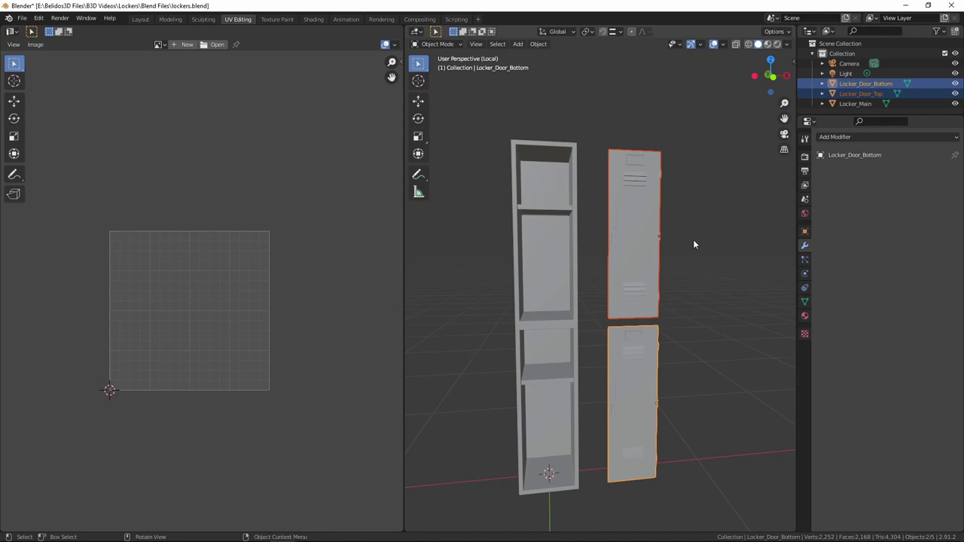
type("gx")
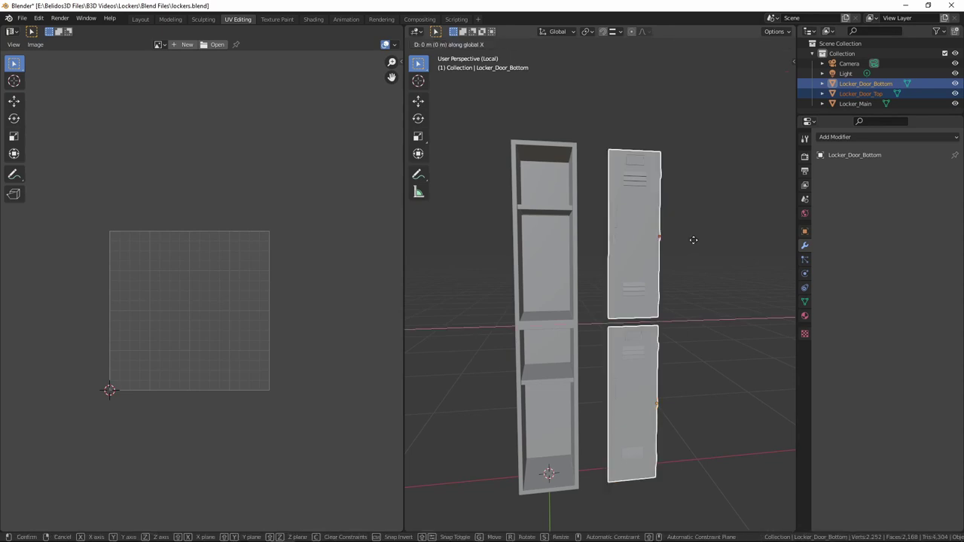
type("-.54")
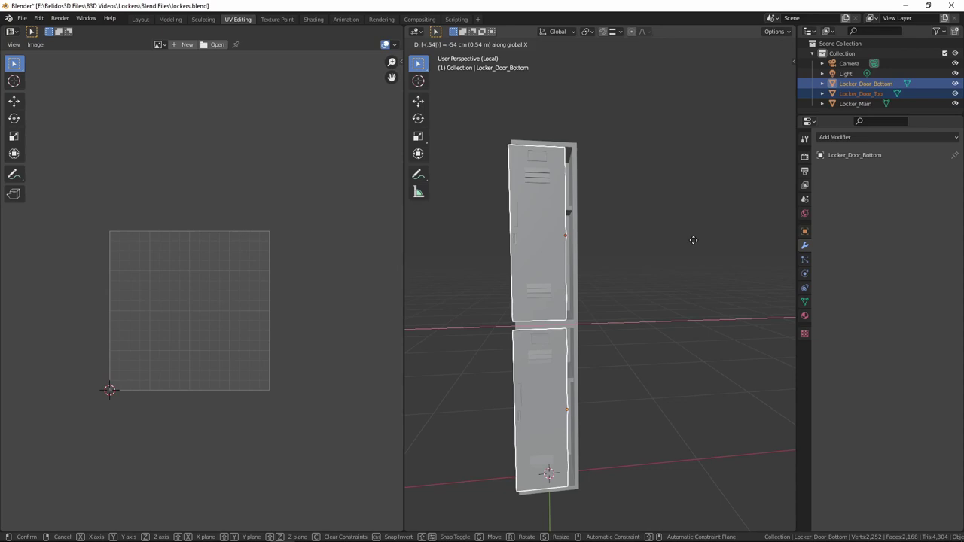
key("BackSpace")
key("BackSpace")
key("BackSpace")
key("BackSpace")
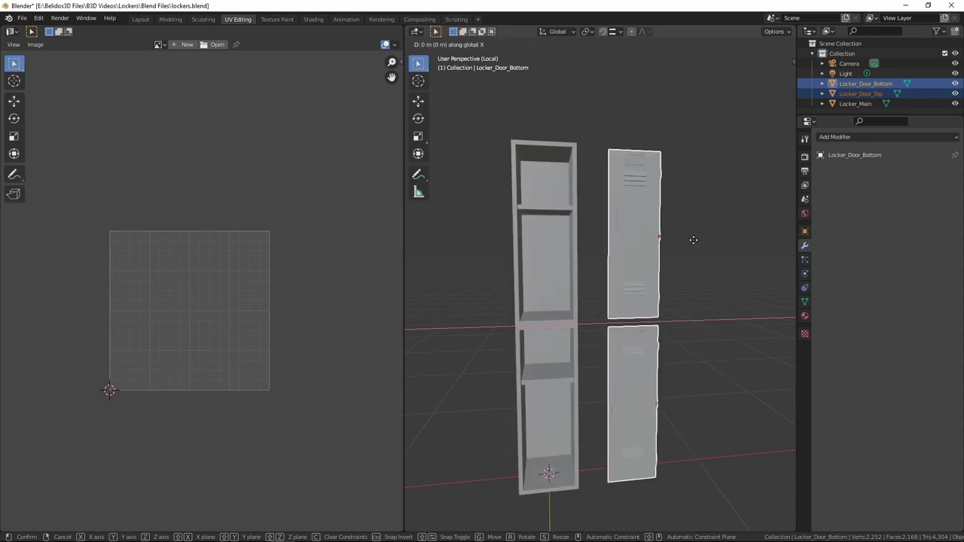
type(".5")
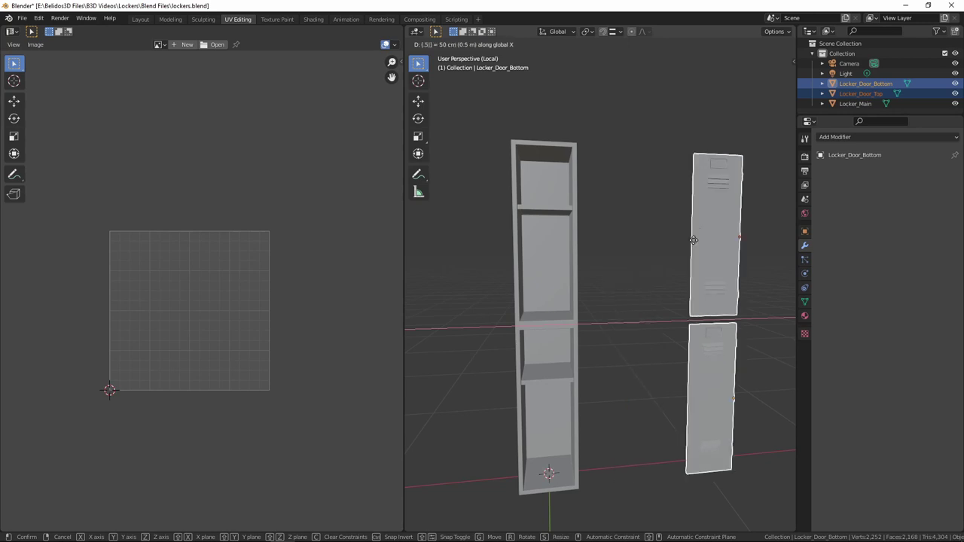
key("Return")
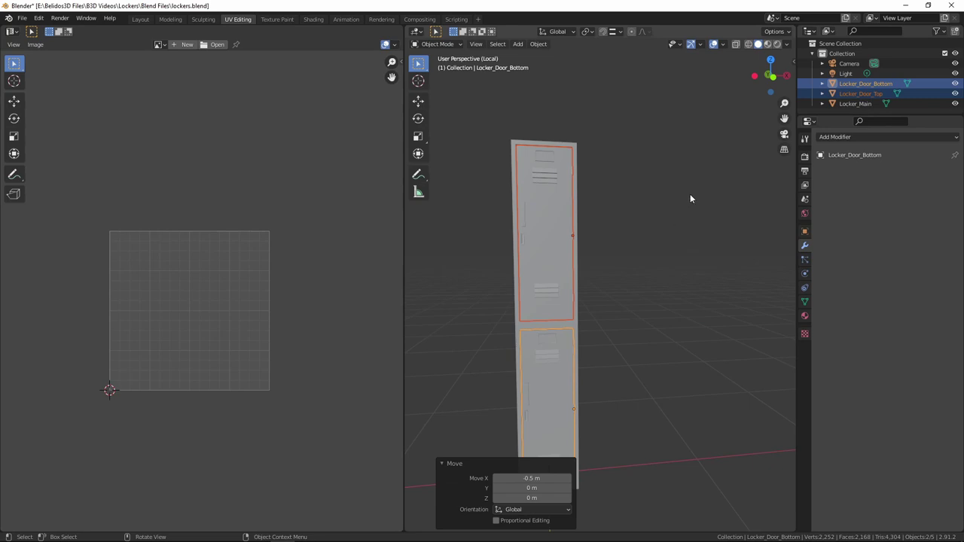
middle_click_drag(691, 198, 622, 212)
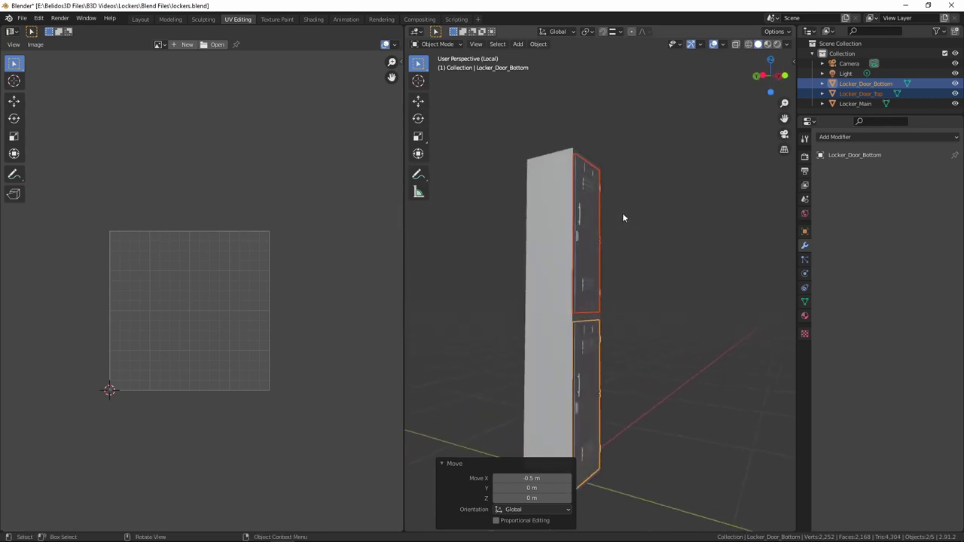
left_click(553, 194, "shift")
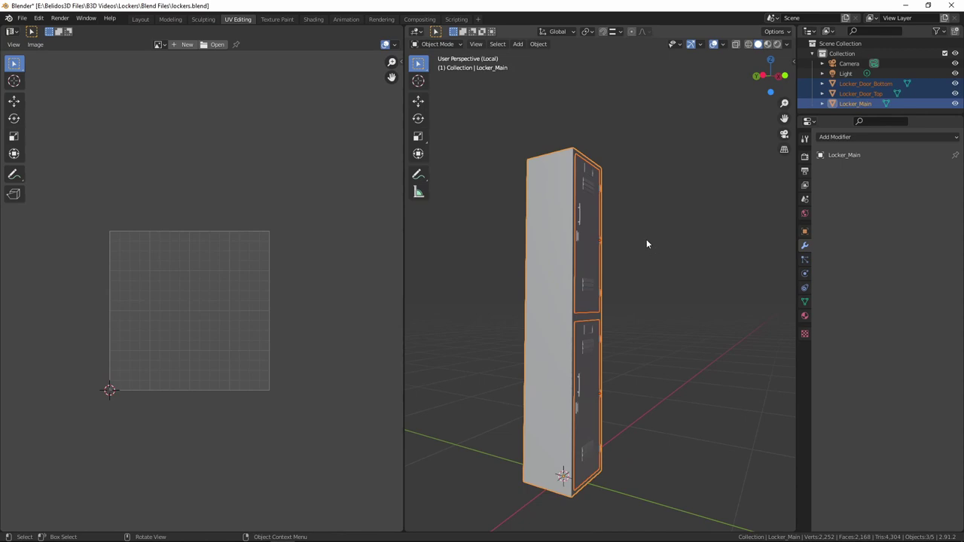
- Set up an FBX export as Locker.fbx in Meshes/unity export, limited to selected objects
left_click(22, 19)
mouse_move(46, 164)
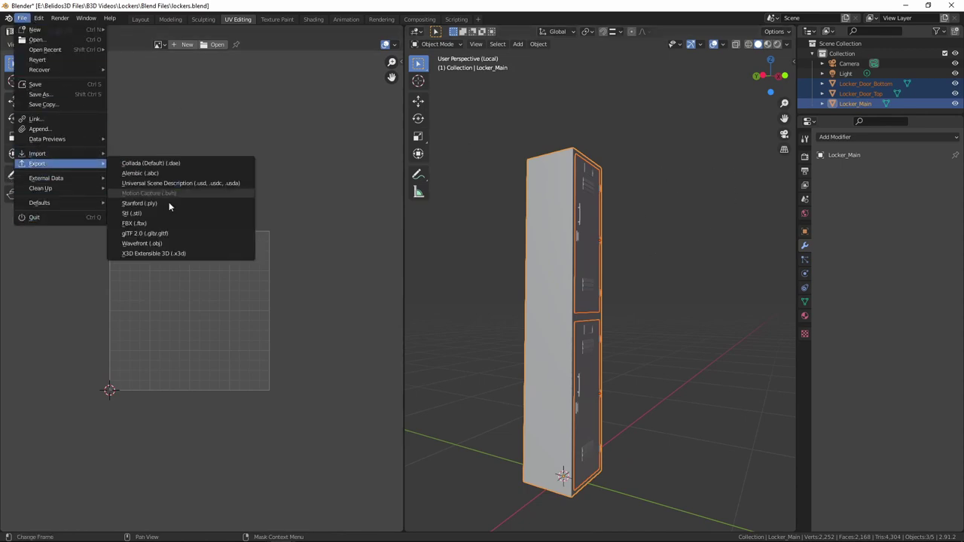
left_click(134, 224)
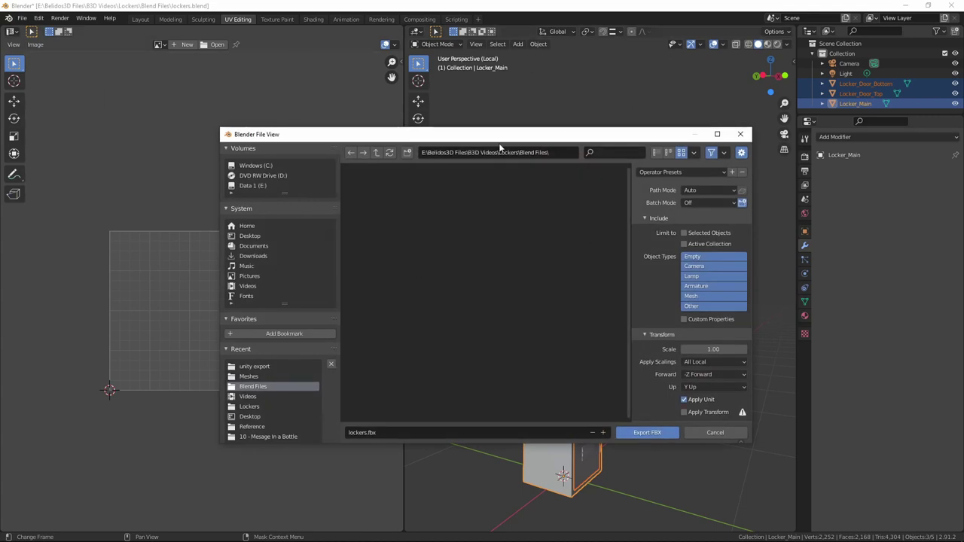
left_click(376, 153)
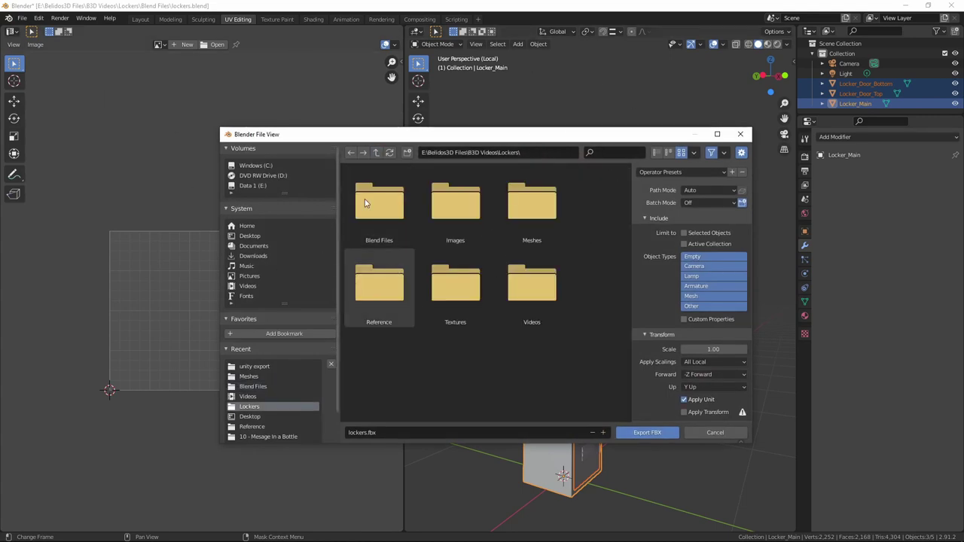
double_click(533, 218)
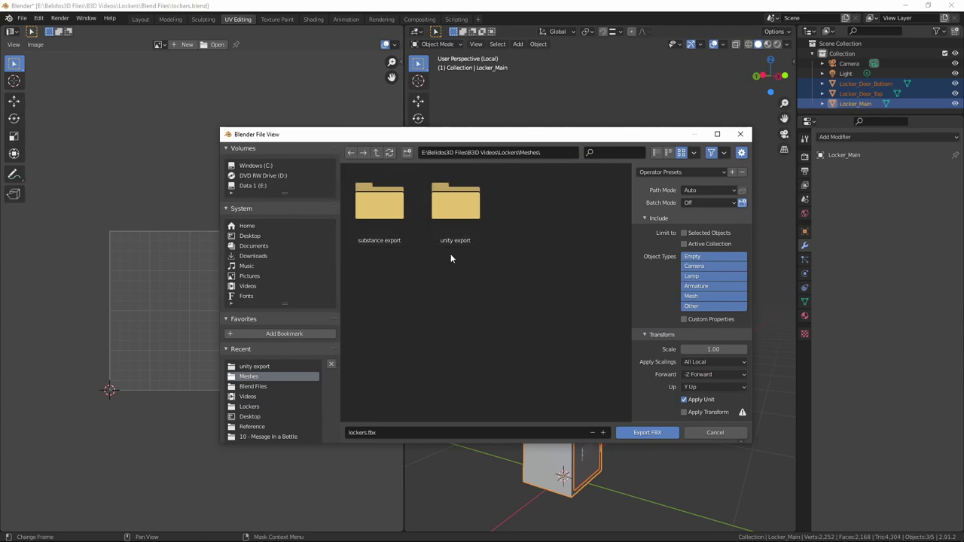
double_click(433, 226)
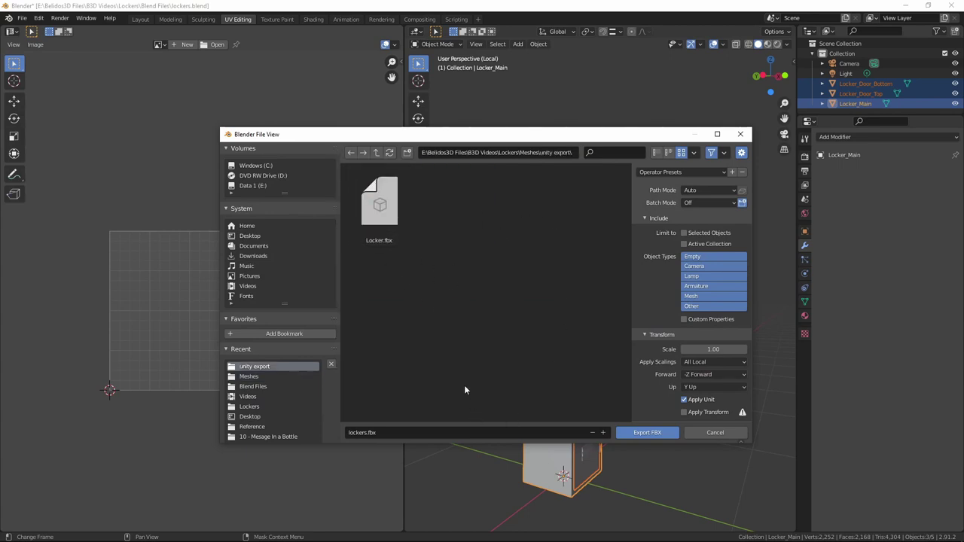
left_click(380, 205)
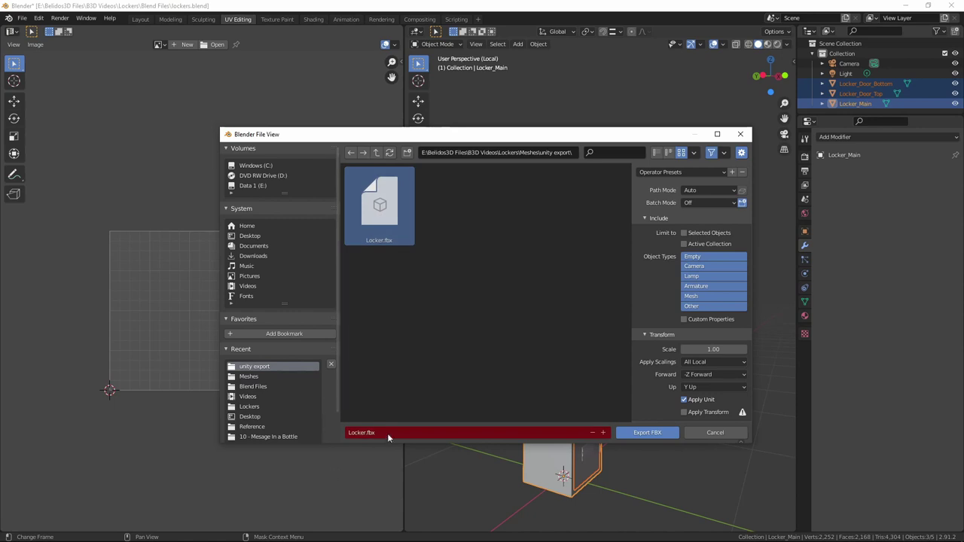
left_click(687, 234)
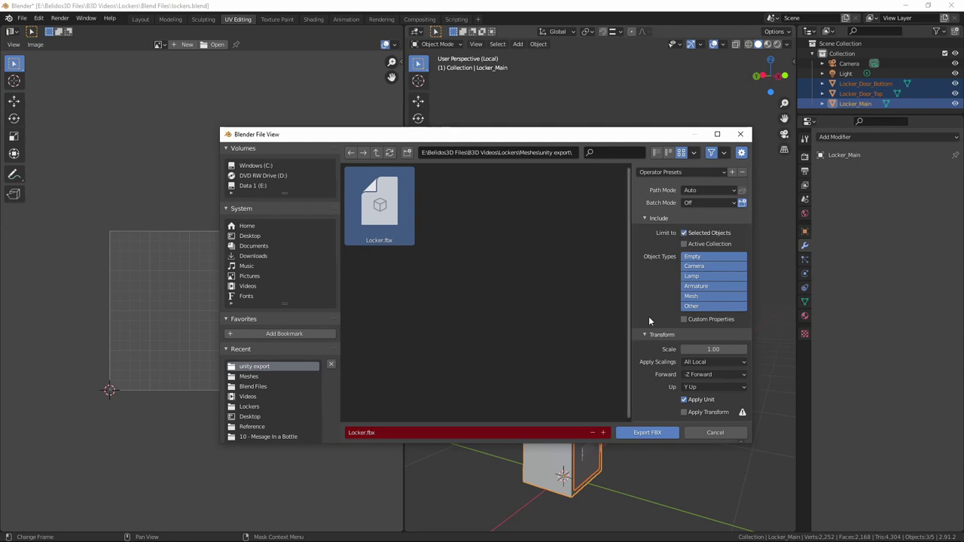
- Export Locker.fbx with Apply Scalings set to FBX Units Scale and Apply Transform on
left_click(702, 361)
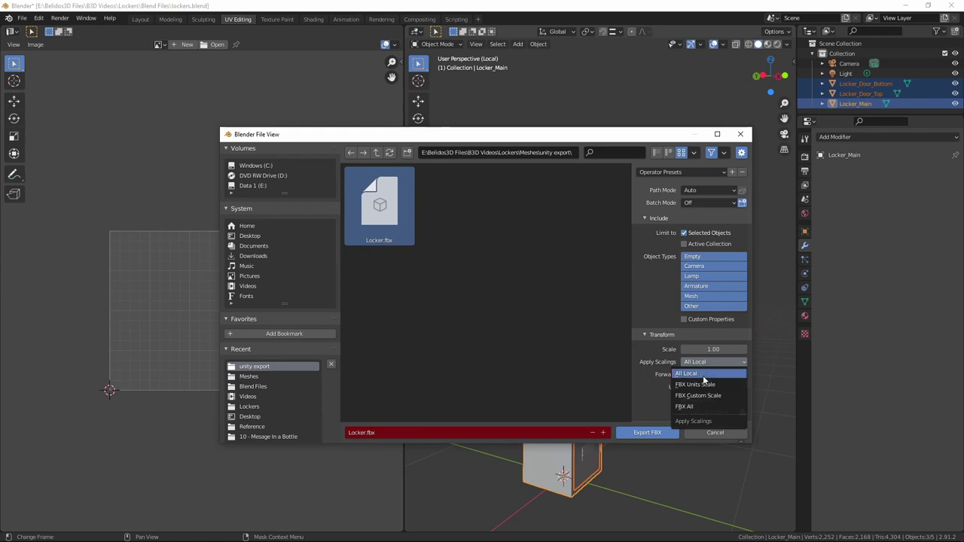
left_click(686, 386)
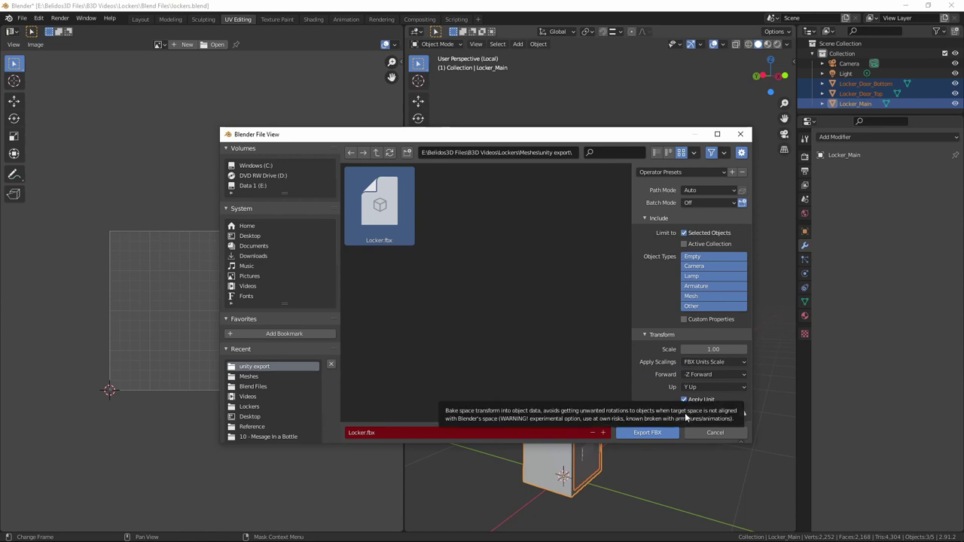
left_click(723, 416)
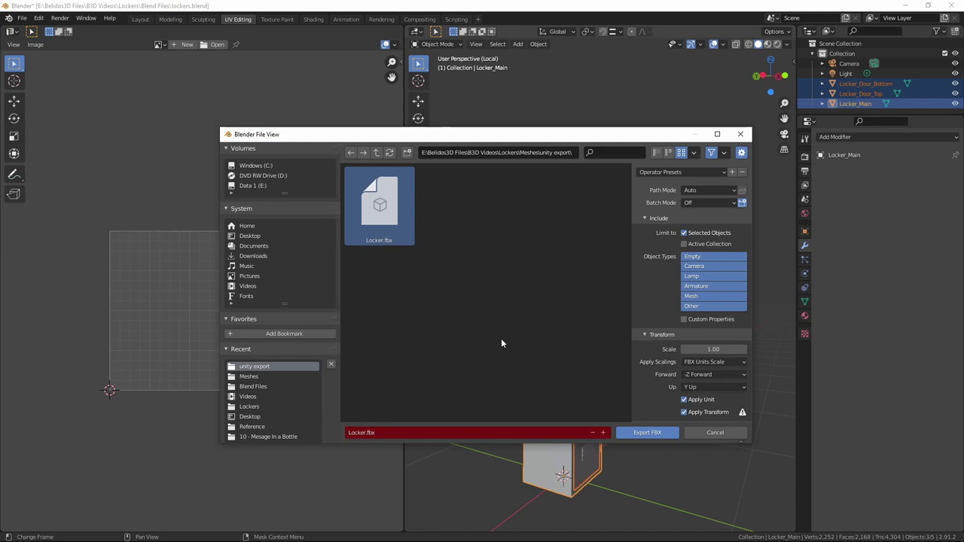
left_click(644, 432)
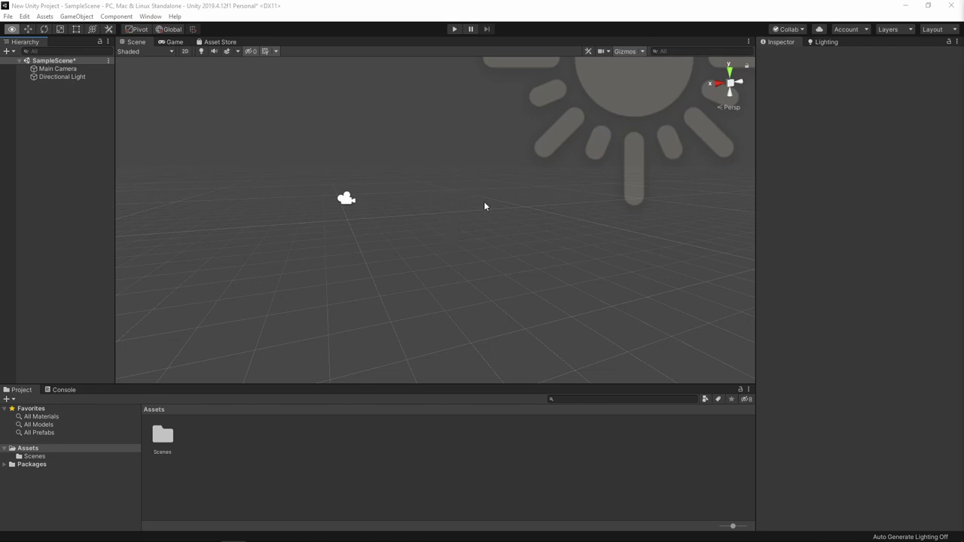
- Drag Locker.fbx from the unity export folder into Unity's Assets, then close File Explorer
right_click_drag(484, 206, 779, 268)
left_click_drag(963, 311, 289, 102)
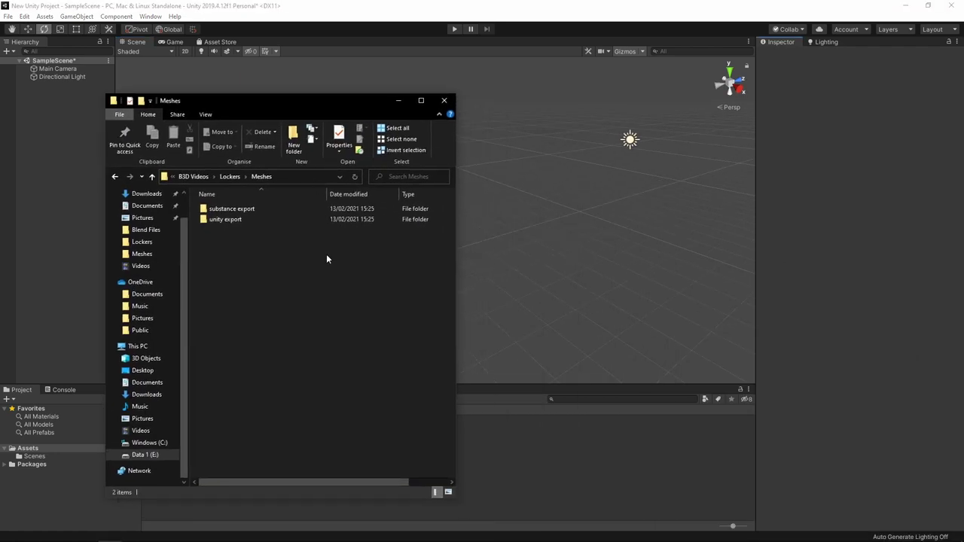
double_click(225, 219)
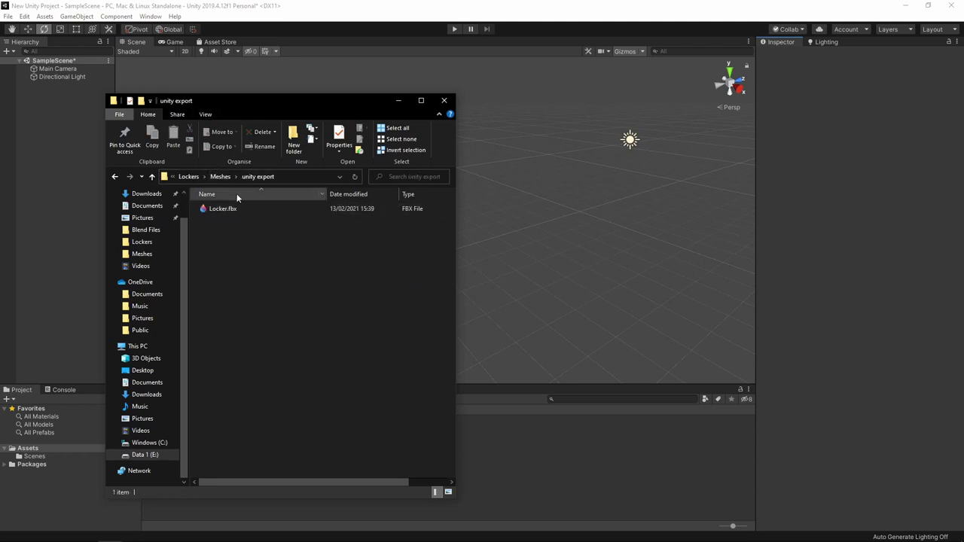
left_click_drag(205, 208, 648, 446)
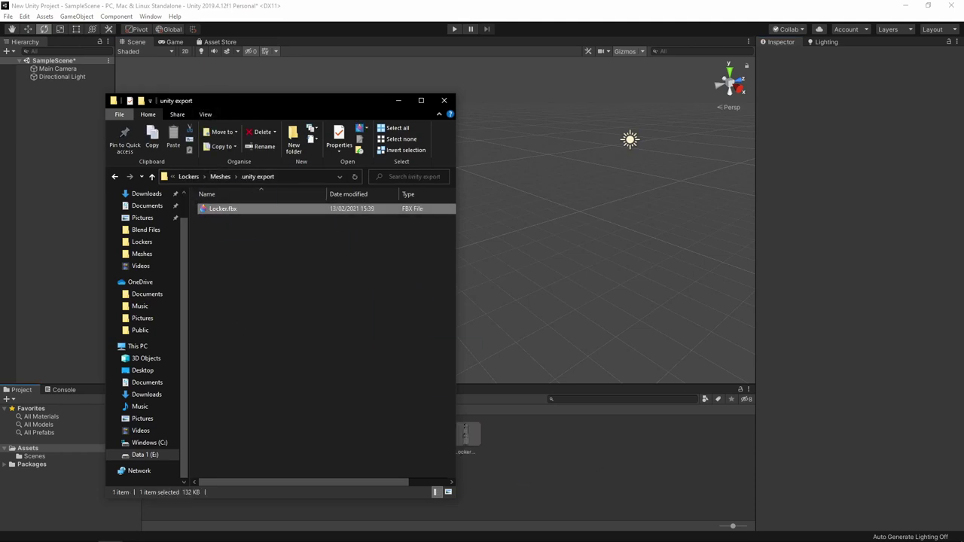
left_click_drag(282, 103, 810, 63)
left_click(926, 57)
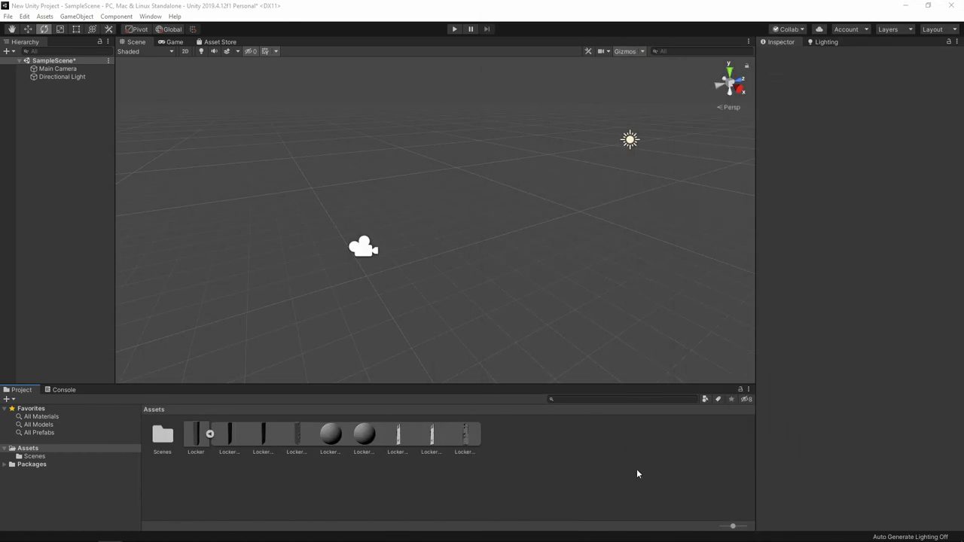
- Create Materials and Textures folders in Assets
right_click(555, 519)
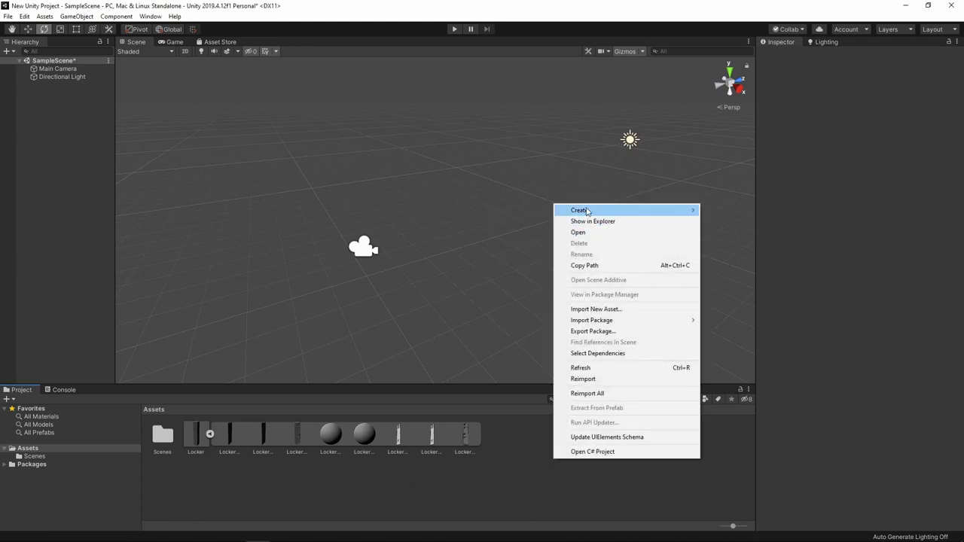
mouse_move(587, 212)
left_click(723, 154)
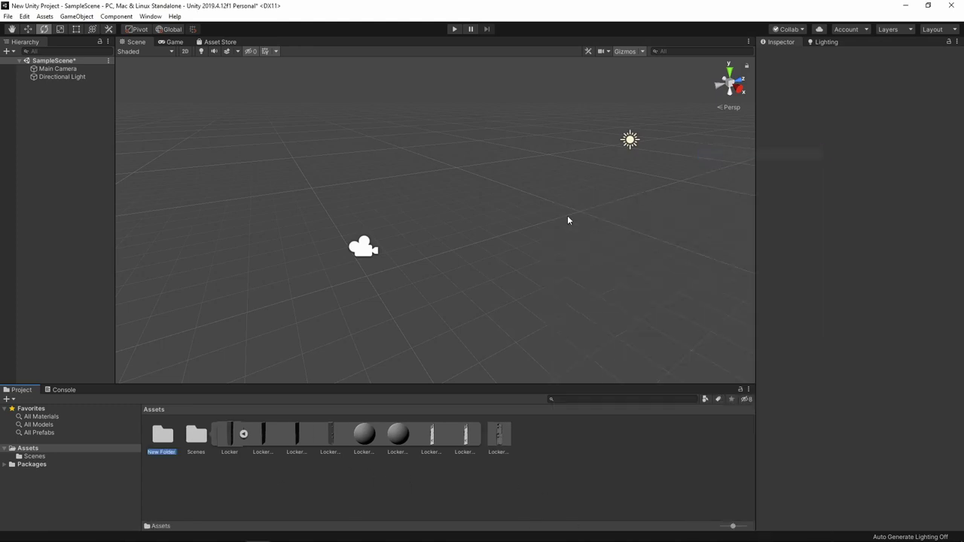
type("Materials")
key("Return")
right_click(638, 490)
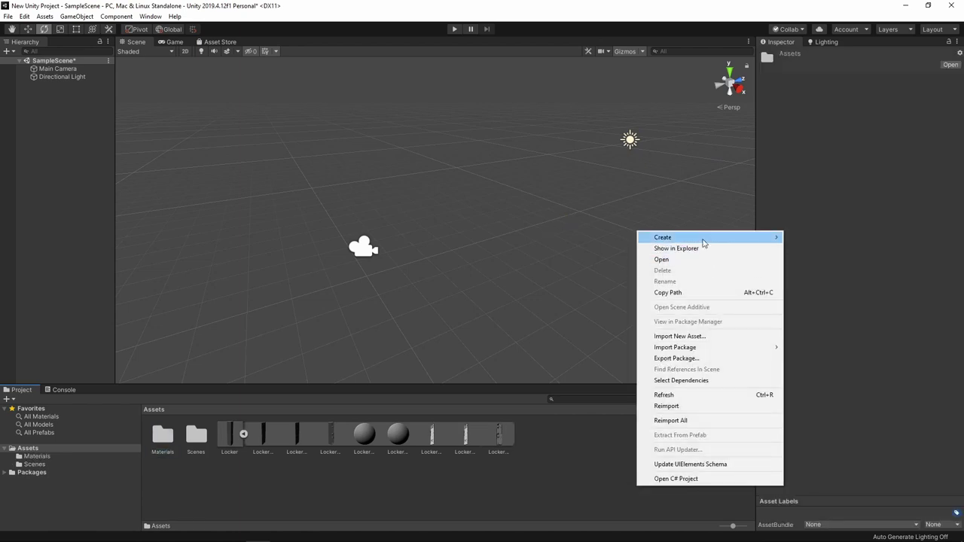
mouse_move(701, 242)
left_click(793, 156)
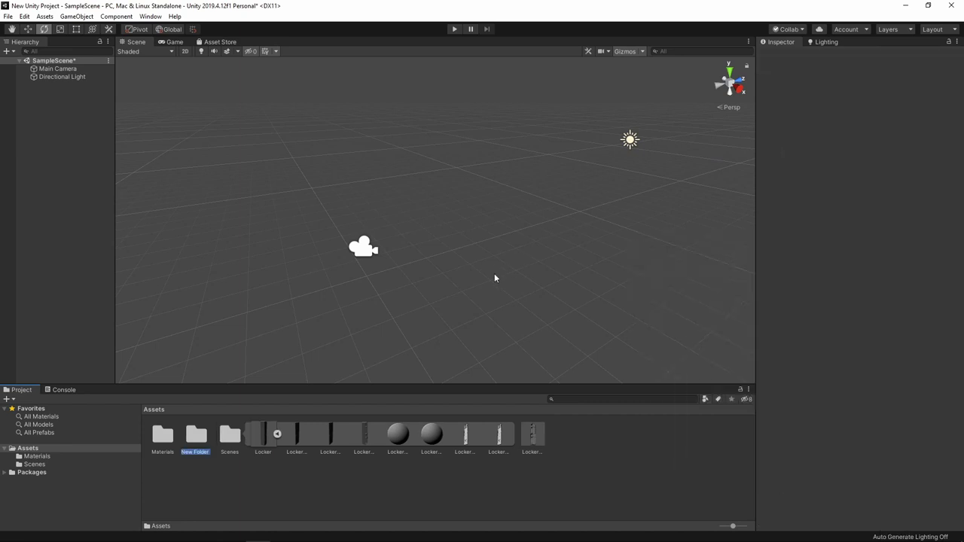
type("Textures")
key("Return")
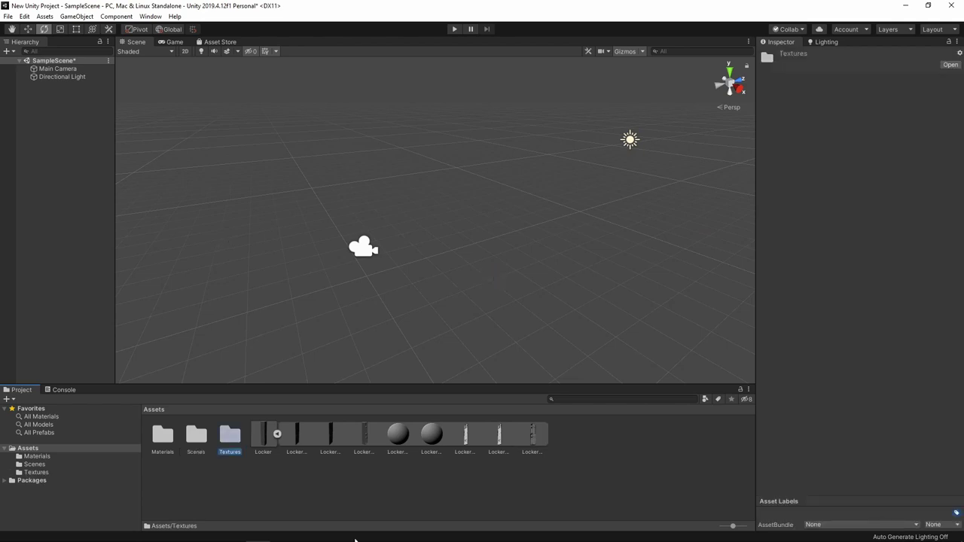
- Create a Meshes folder and move the Locker model into it
right_click(358, 486)
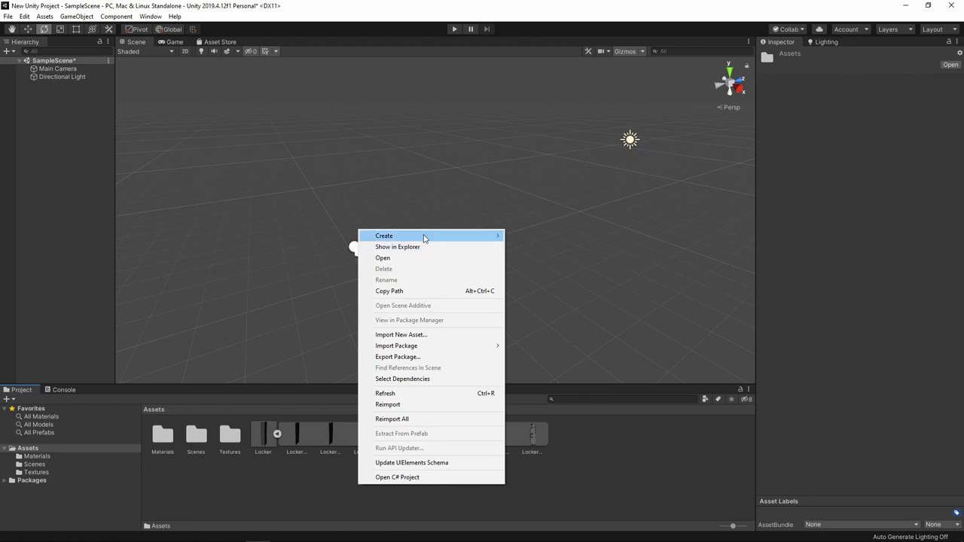
mouse_move(424, 236)
left_click(568, 154)
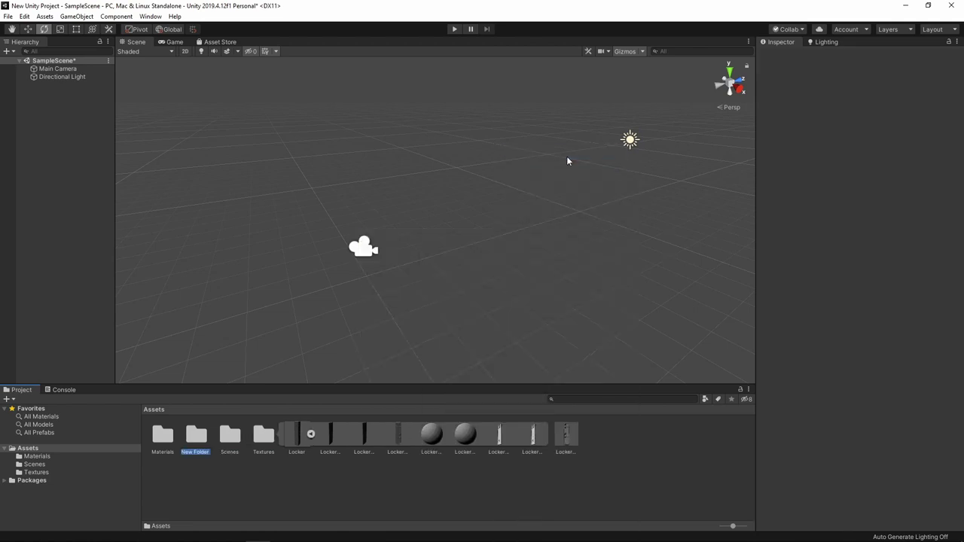
type("Meshes")
key("Return")
left_click(311, 434)
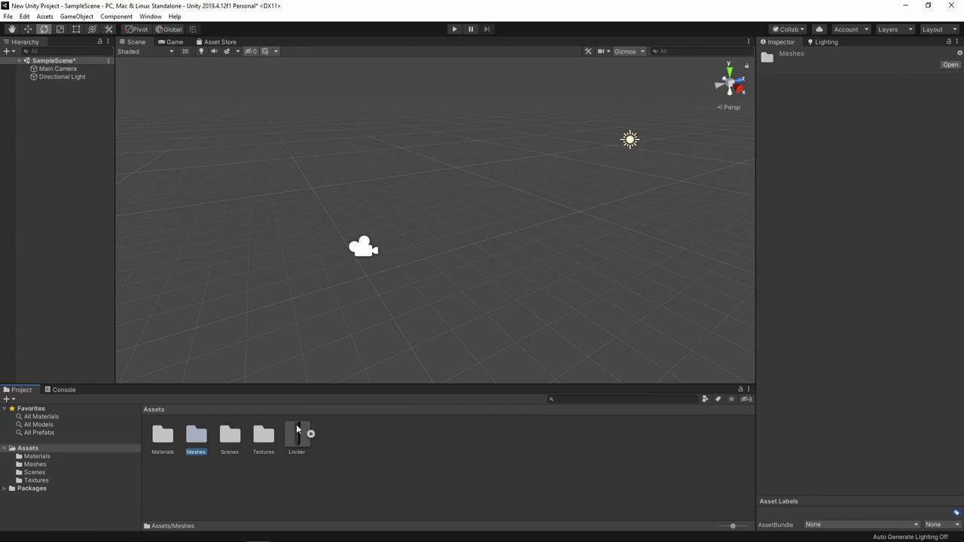
left_click_drag(308, 437, 198, 441)
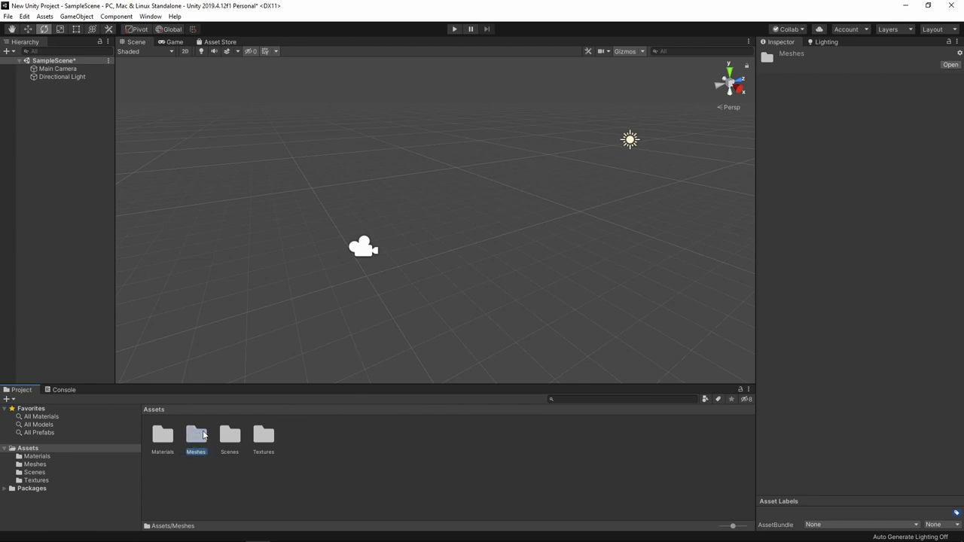
- In Meshes, expand the Locker model and inspect its Locker_Main and Locker_Doors materials
double_click(202, 443)
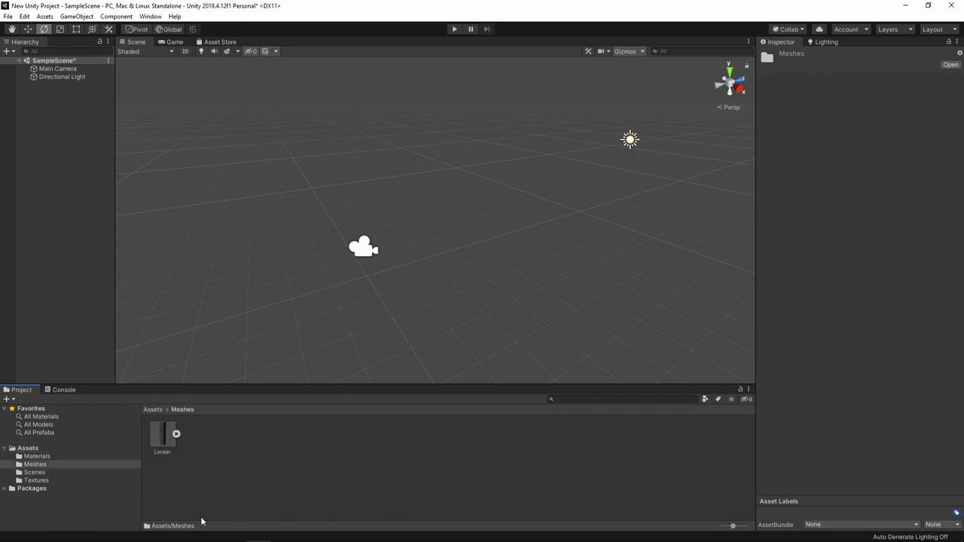
left_click(176, 435)
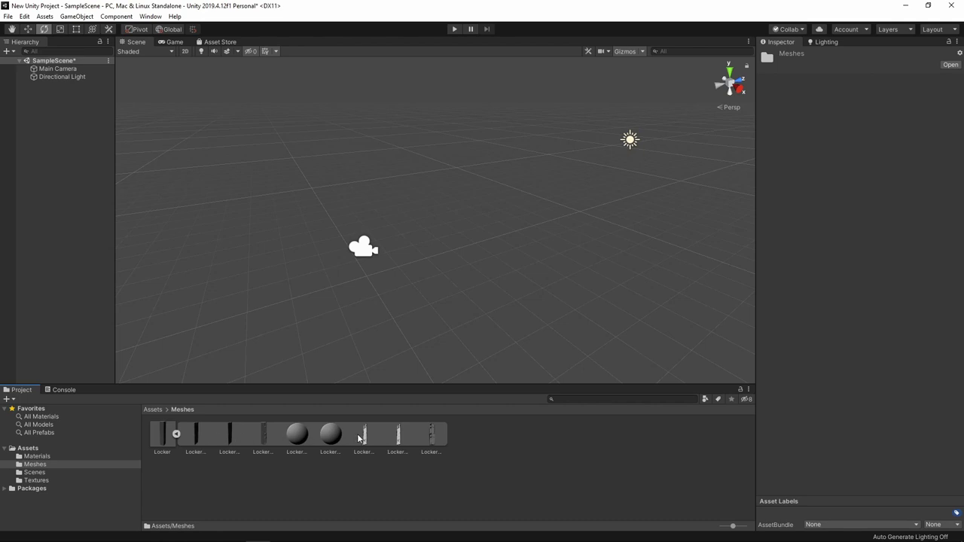
left_click(299, 440)
left_click(339, 435)
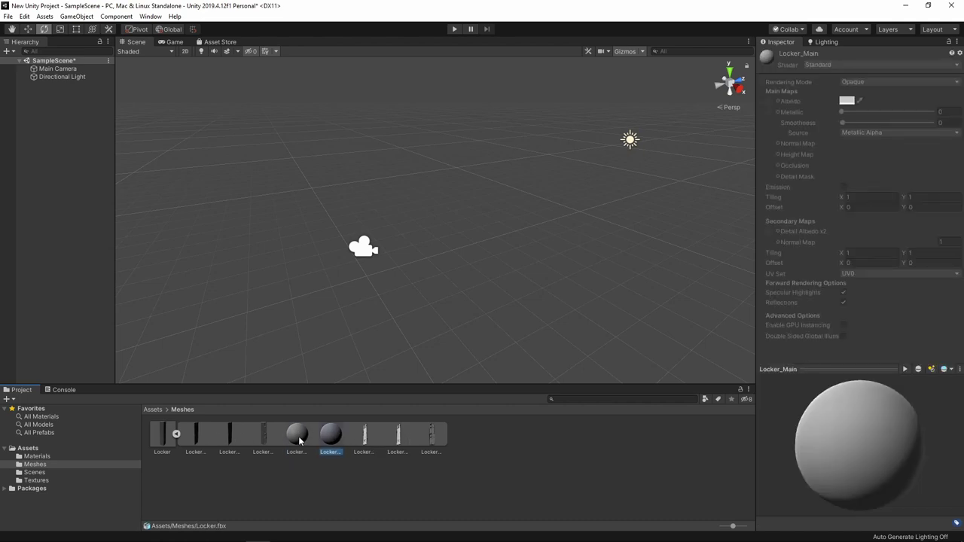
left_click(302, 441)
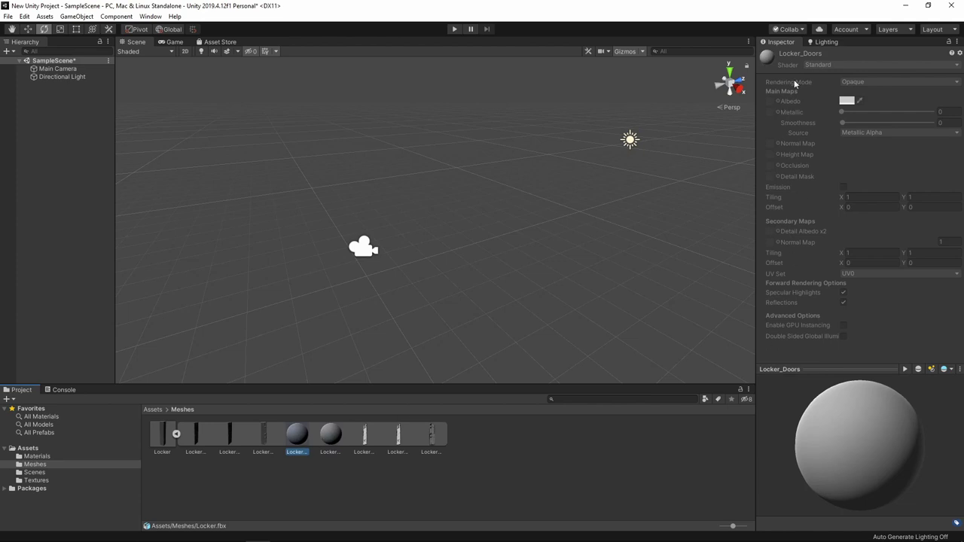
left_click(772, 96)
- Extract both locker materials from the model into Assets/Materials
left_click(331, 434, "ctrl")
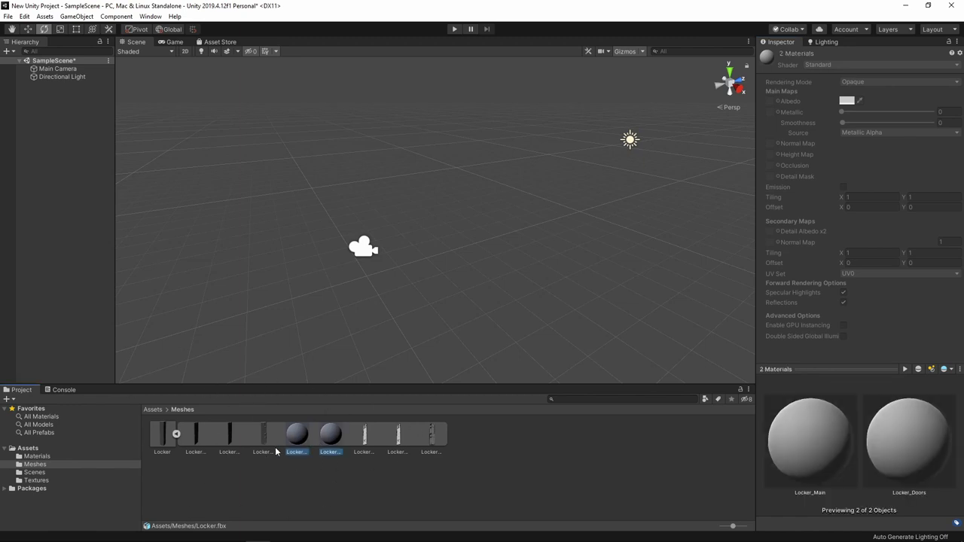
right_click(325, 444)
left_click(372, 391)
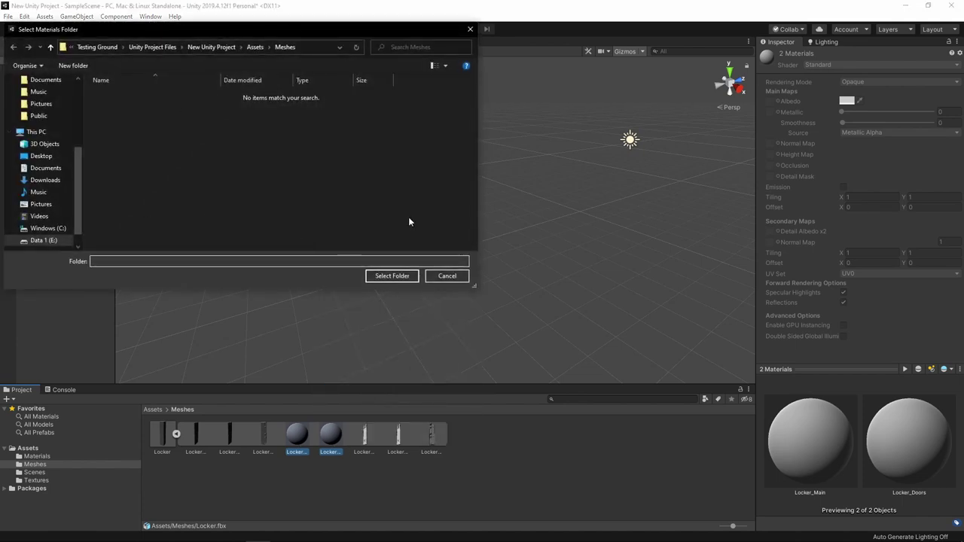
left_click(256, 47)
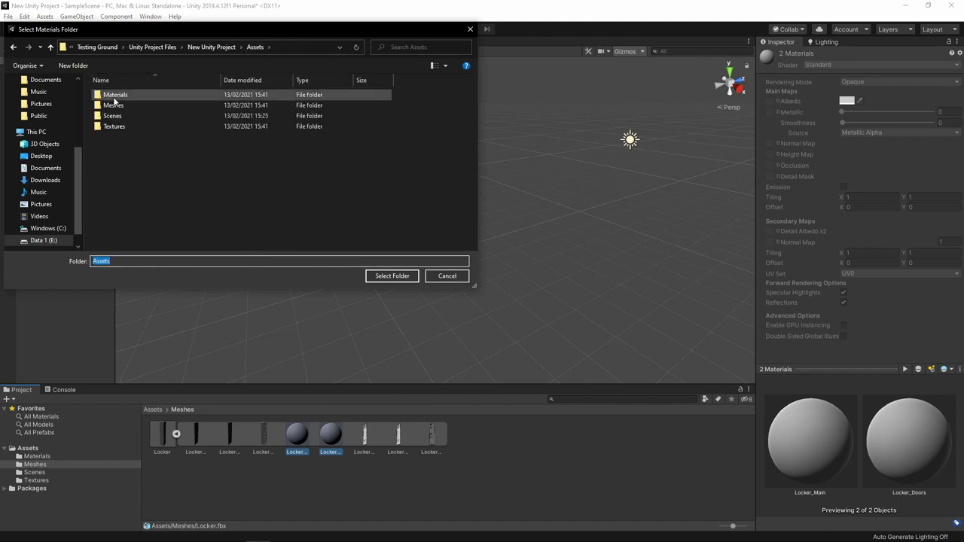
double_click(115, 97)
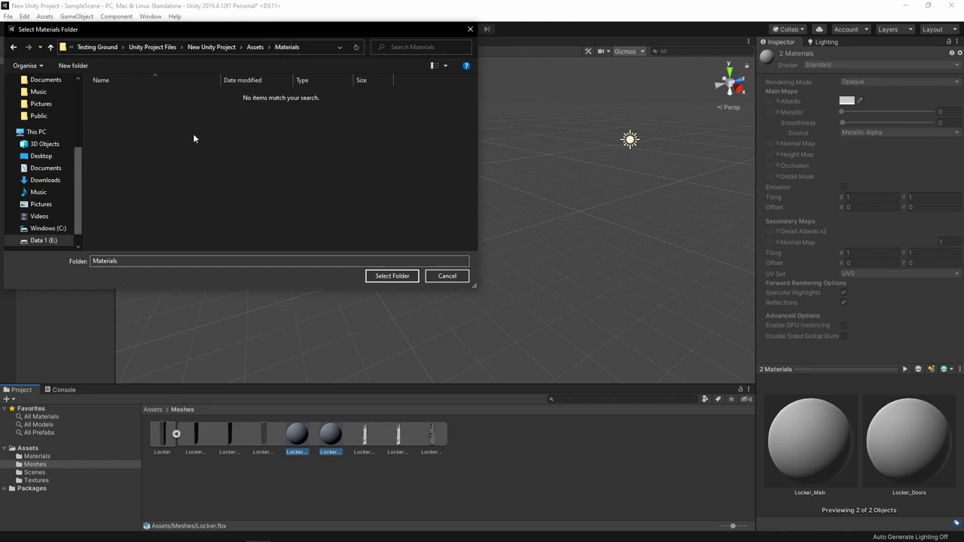
left_click(388, 276)
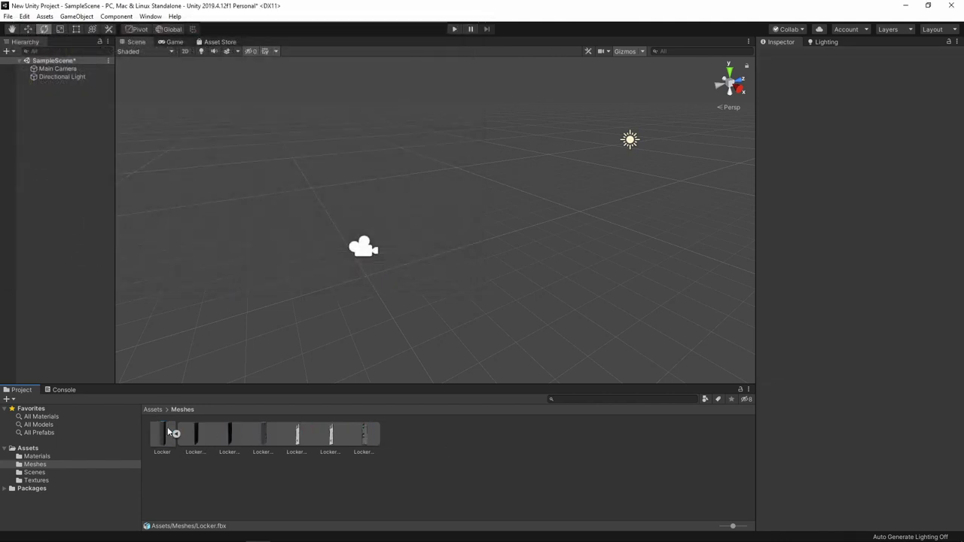
- Check the extracted Locker_Doors material, then open the empty Assets/Textures folder
left_click(153, 410)
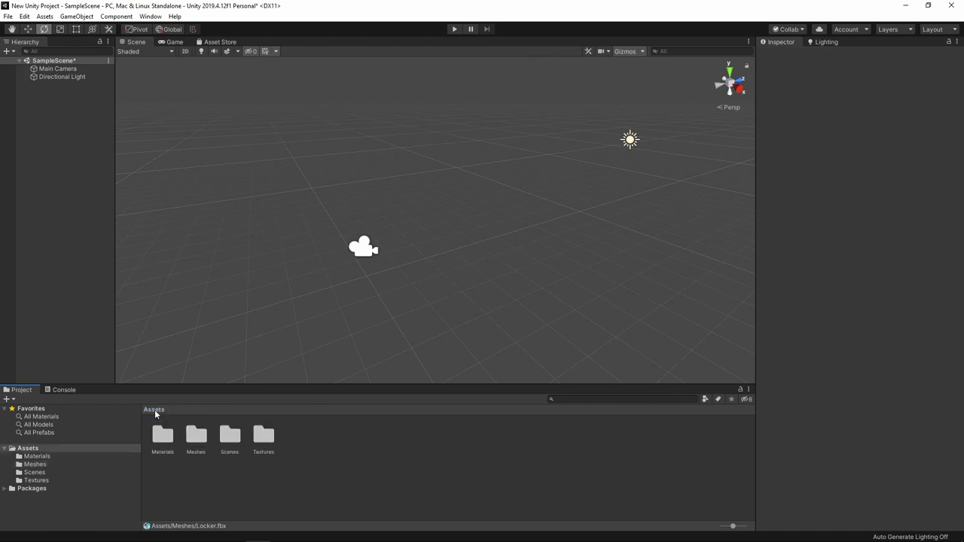
double_click(171, 449)
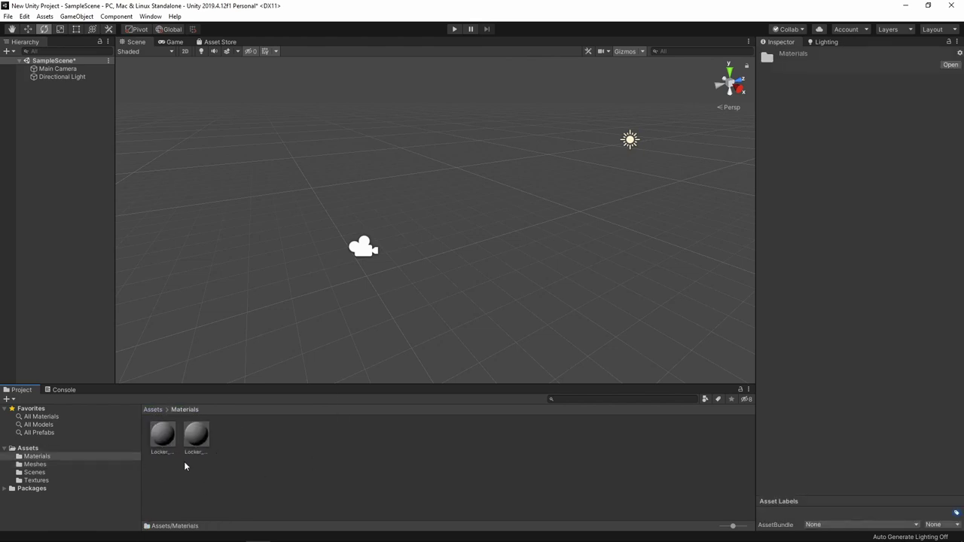
left_click(163, 435)
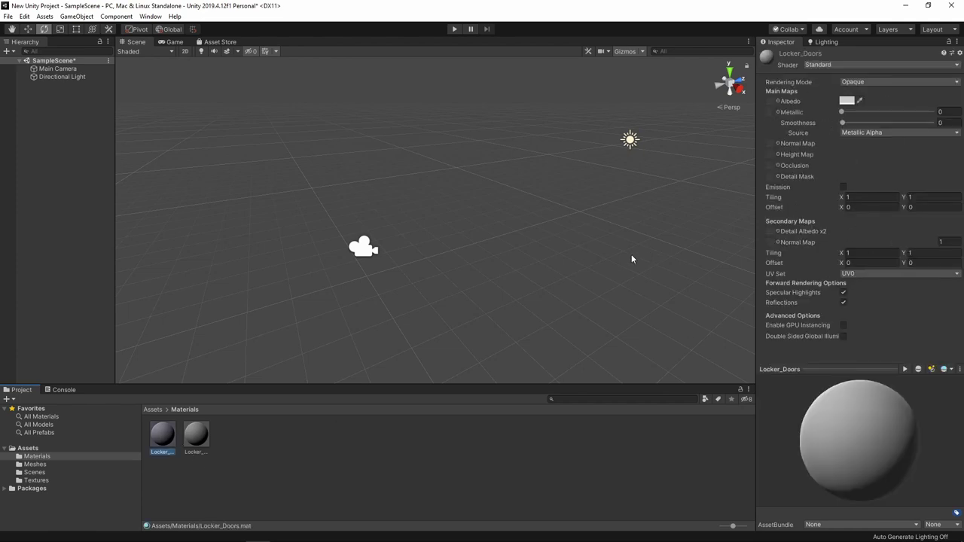
left_click(153, 410)
double_click(272, 436)
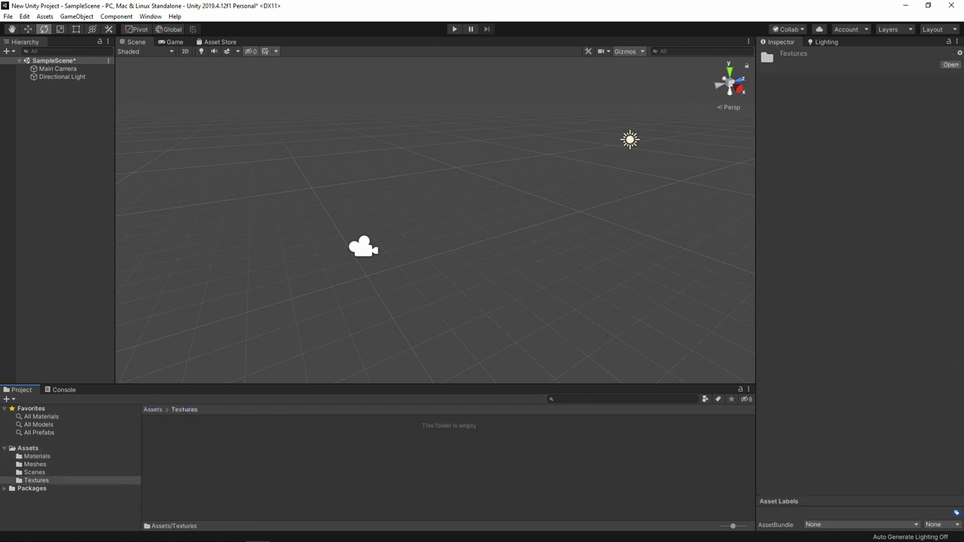
- Drag the six exported locker PNGs from Lockers\Textures into Unity's Textures folder
key("alt+Tab")
left_click(425, 213)
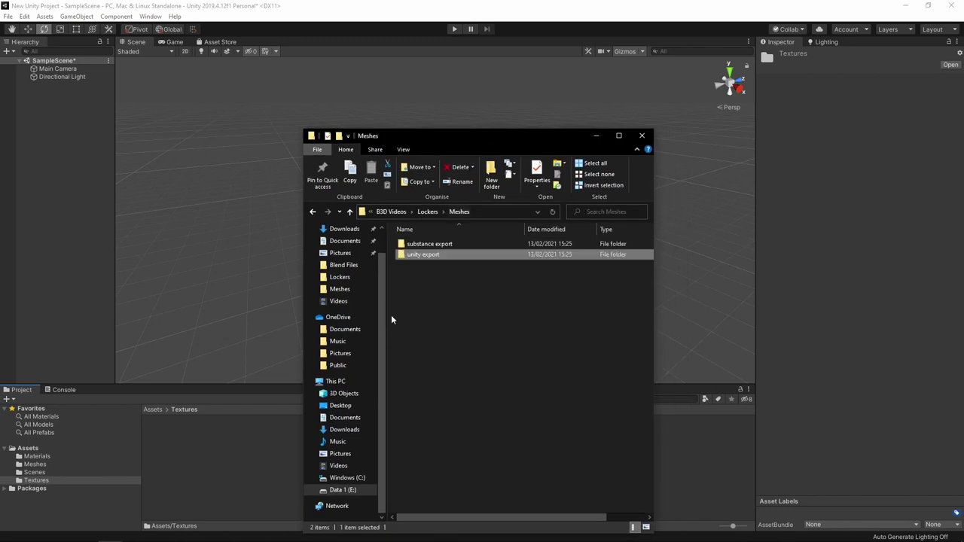
left_click(427, 212)
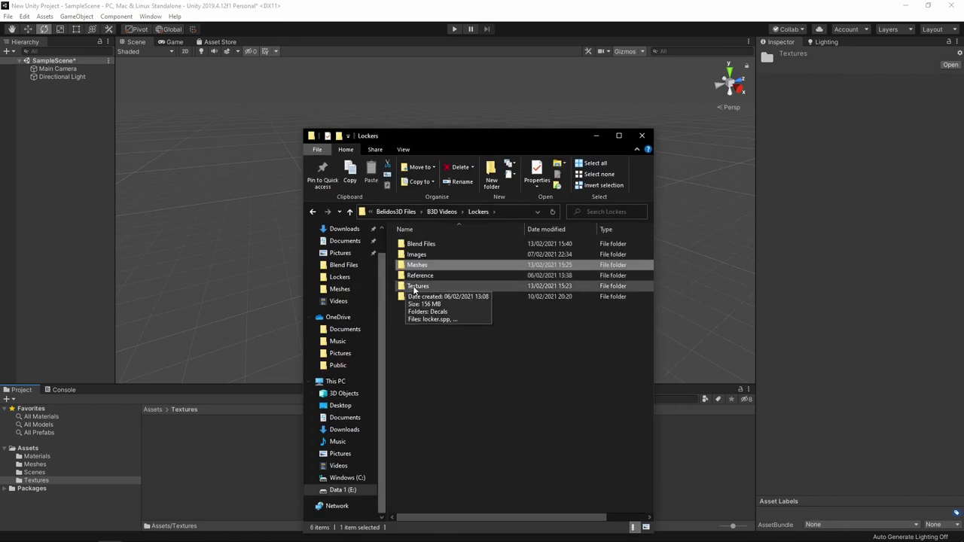
double_click(415, 287)
left_click(554, 256)
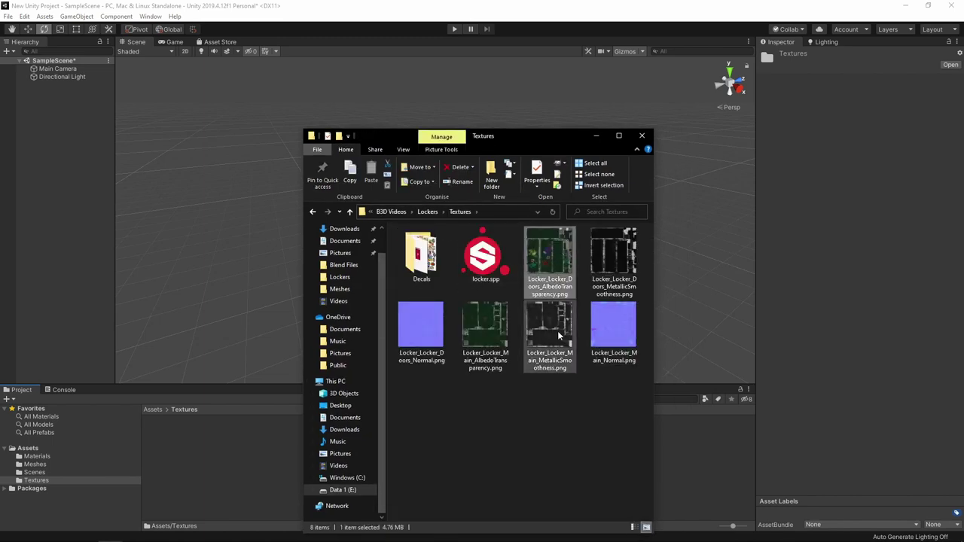
left_click(614, 325, "shift")
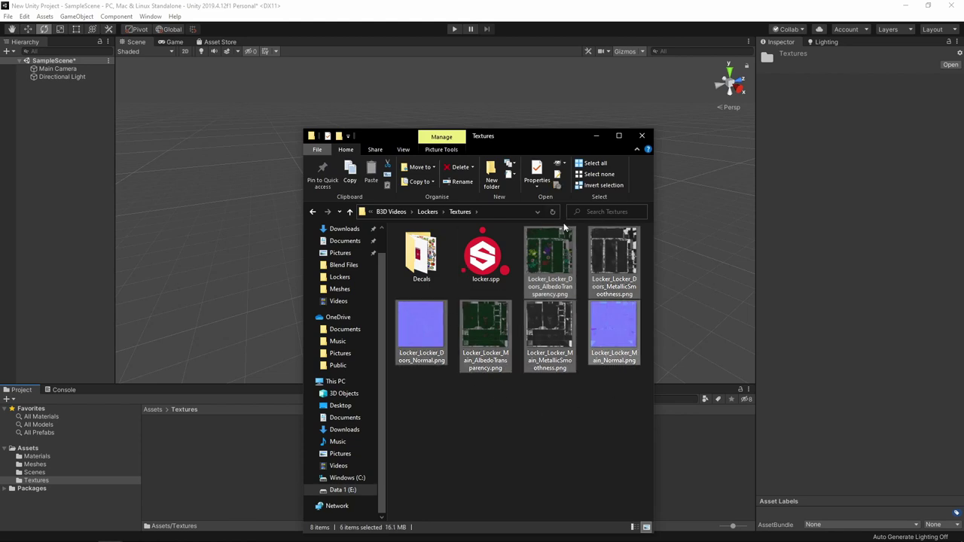
left_click_drag(192, 457, 265, 416)
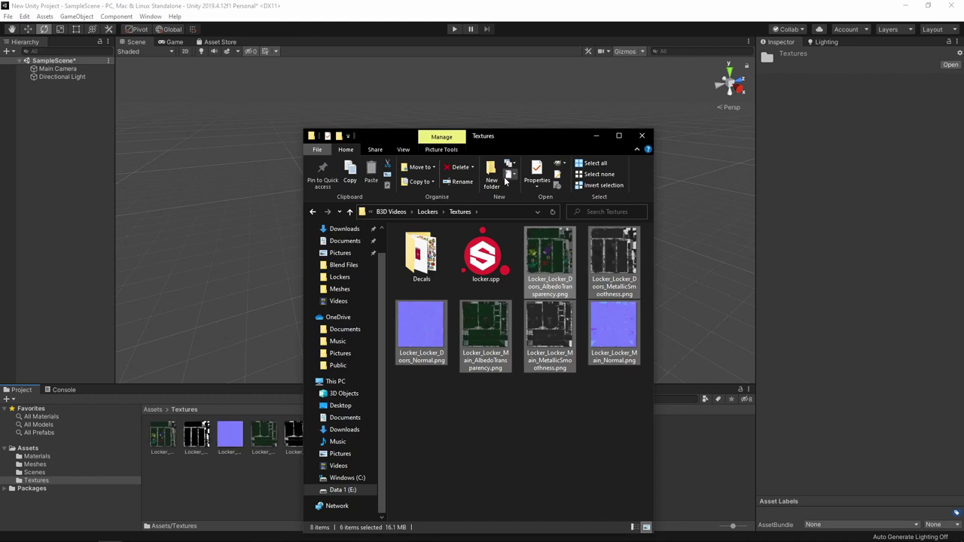
left_click_drag(519, 140, 963, 184)
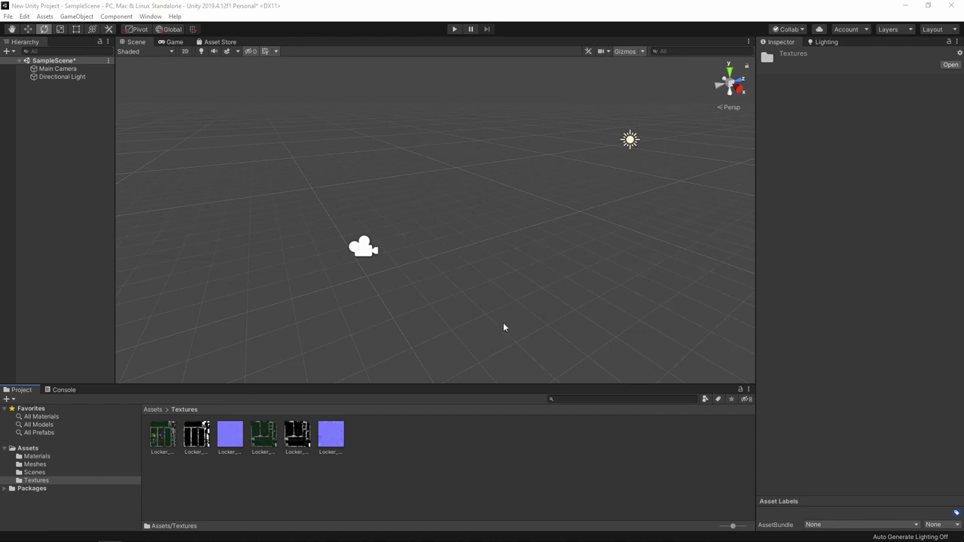
- Set Texture Type to Normal map and apply it for the Doors and Main normal textures
left_click(235, 432)
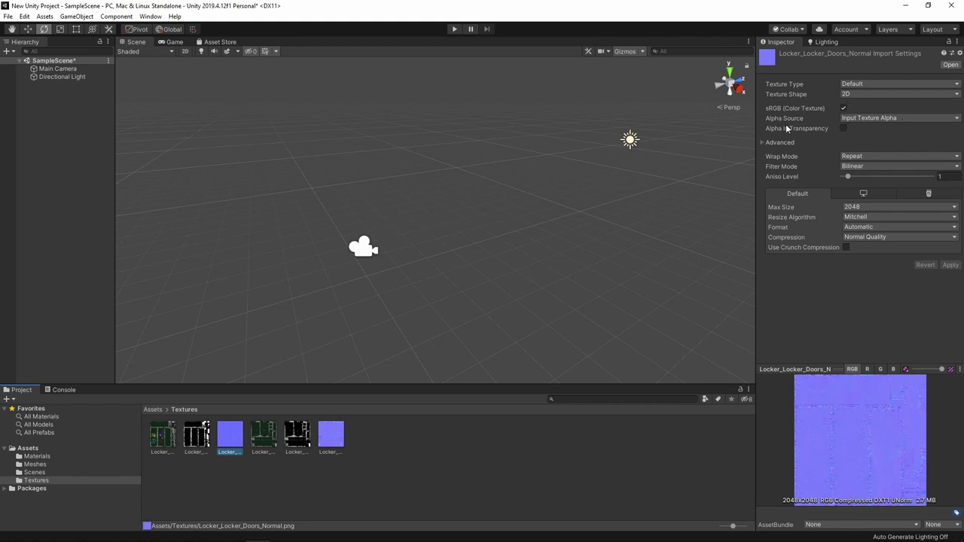
left_click(856, 84)
left_click(880, 106)
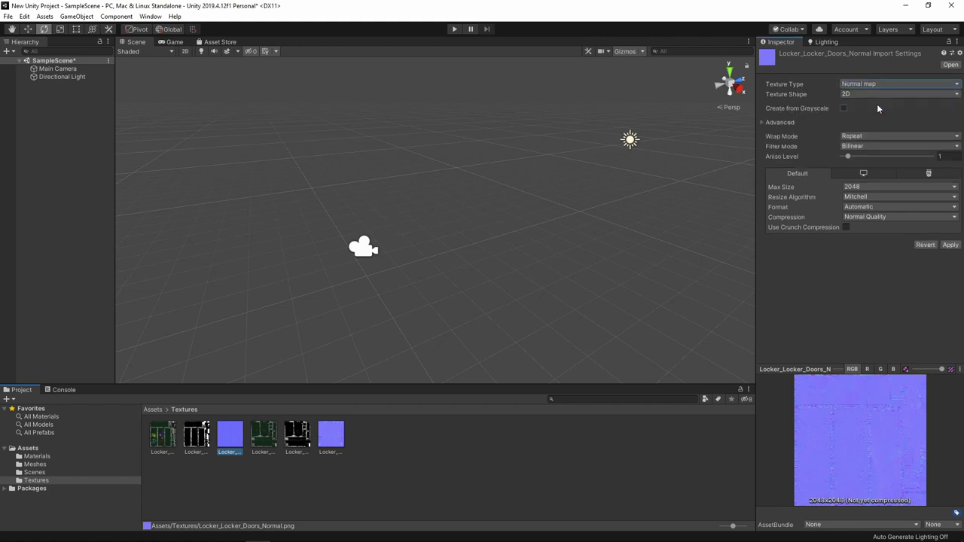
left_click(949, 245)
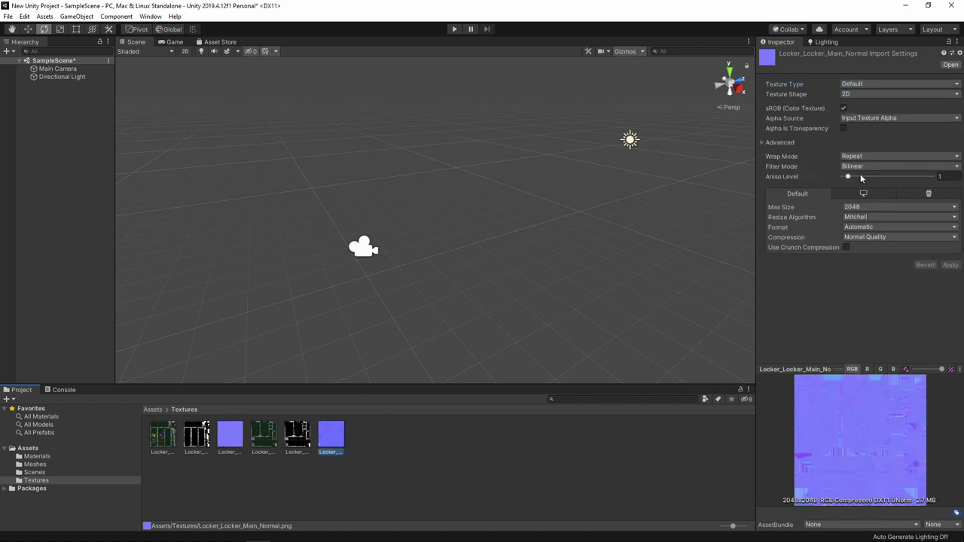
left_click(857, 83)
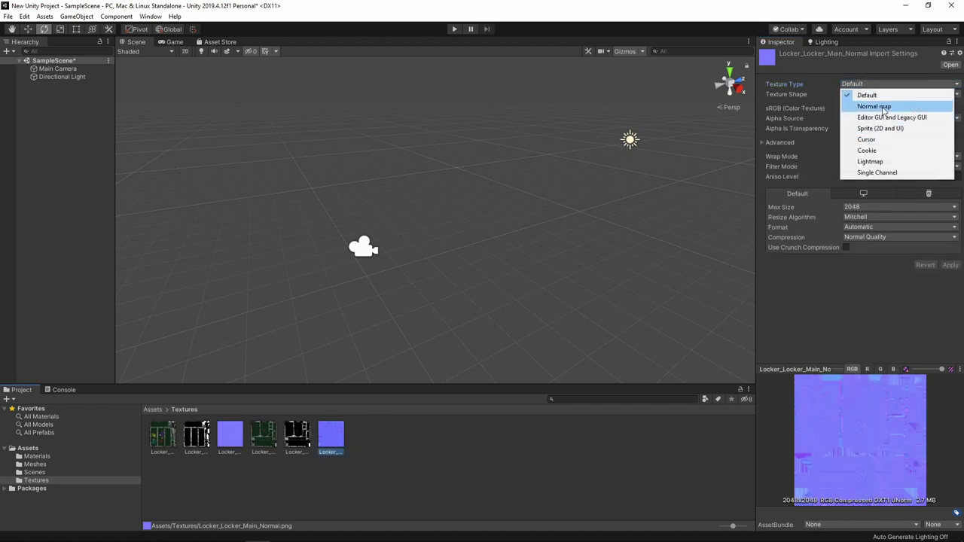
left_click(828, 104)
left_click(952, 245)
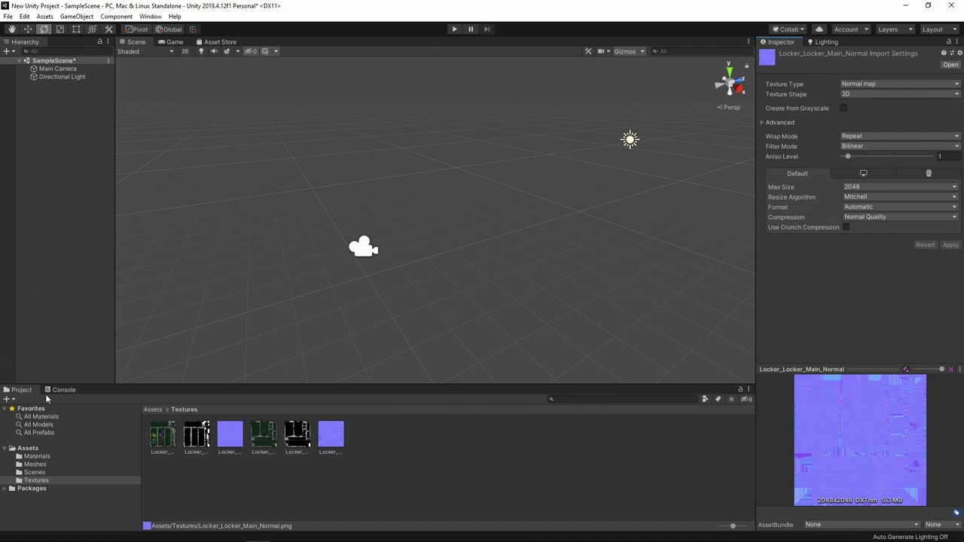
- View the Locker_Doors material's properties, then select the Textures folder
left_click(152, 409)
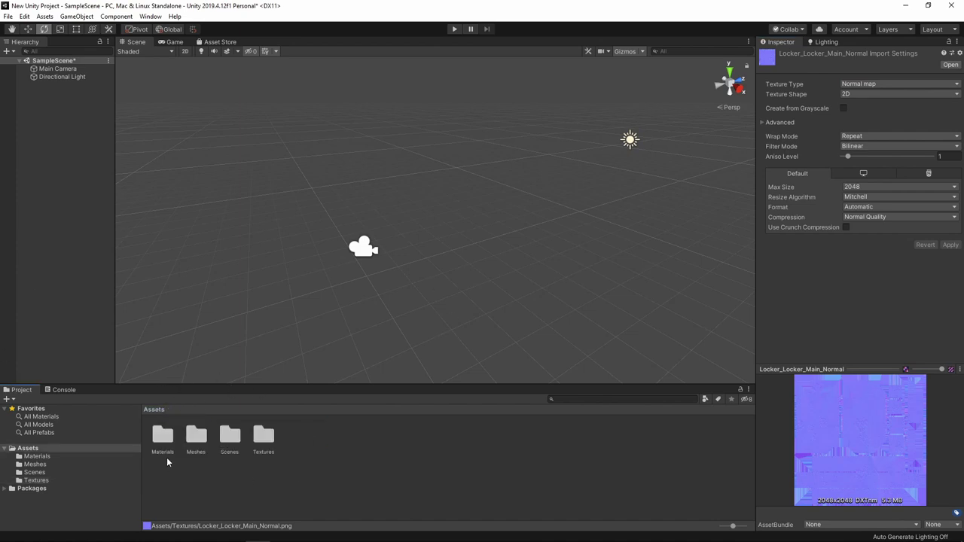
double_click(163, 437)
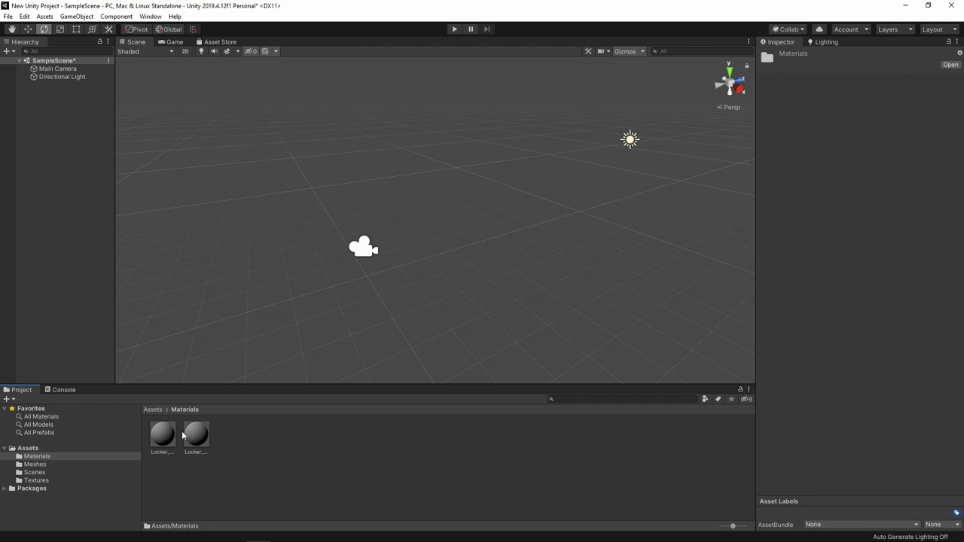
left_click(162, 437)
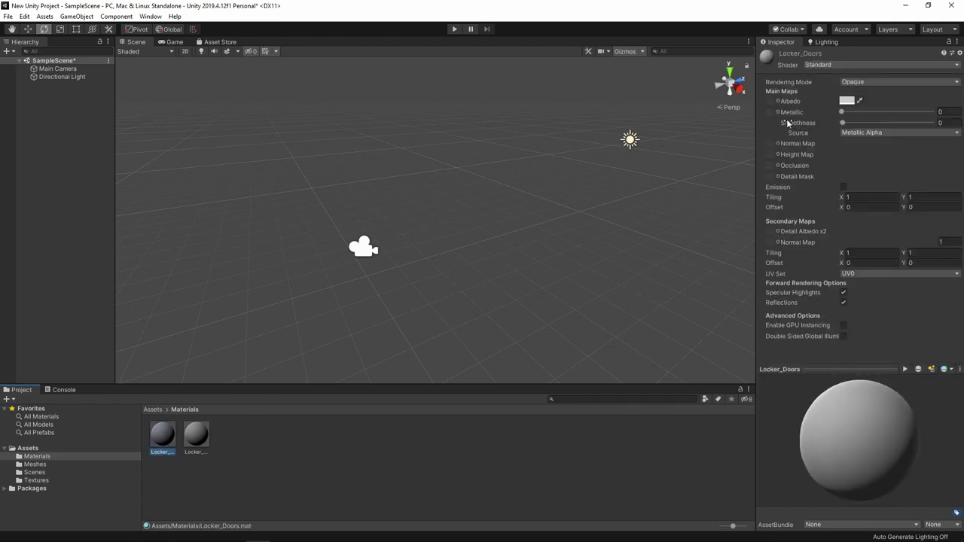
left_click(153, 410)
left_click(264, 436)
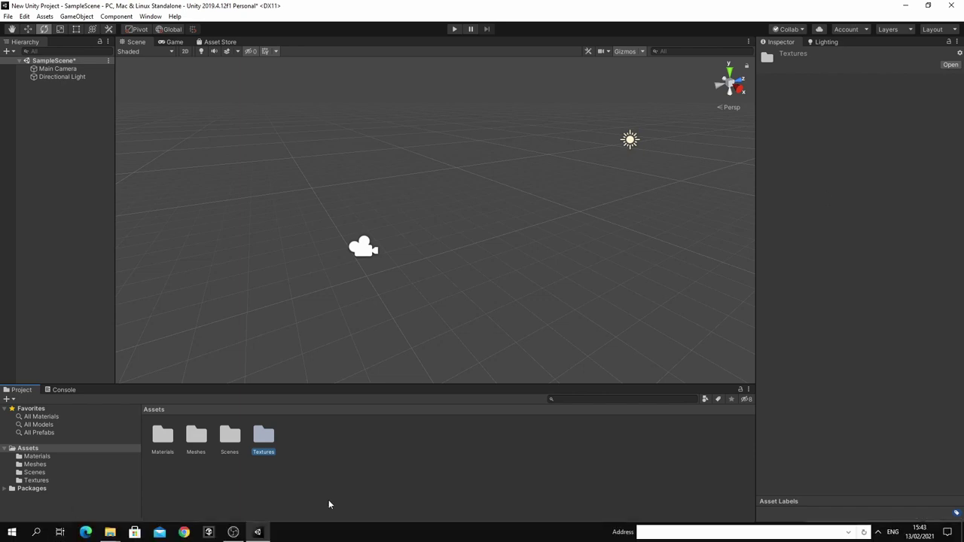
- Lock the Inspector on the Locker_Doors material and open the Textures folder
double_click(163, 437)
left_click(164, 434)
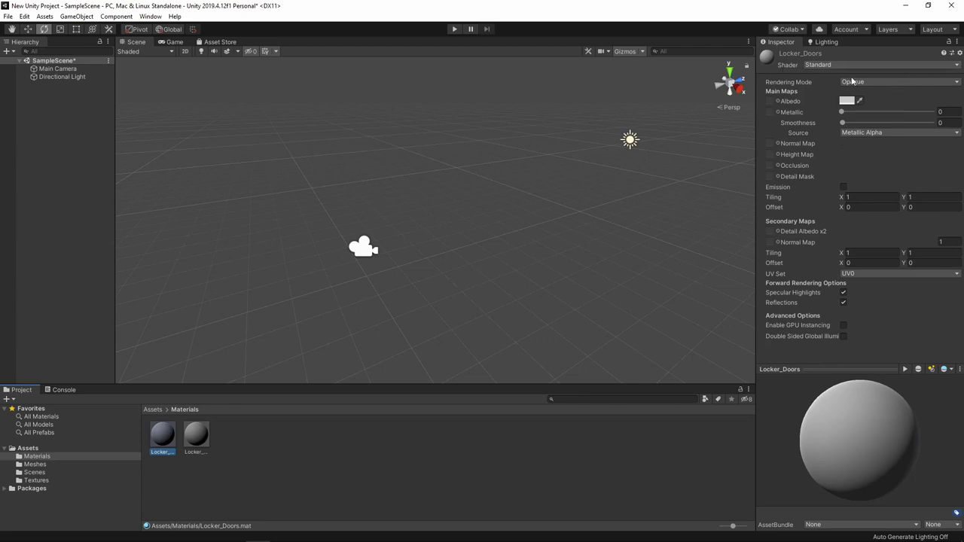
left_click(949, 43)
left_click(196, 435)
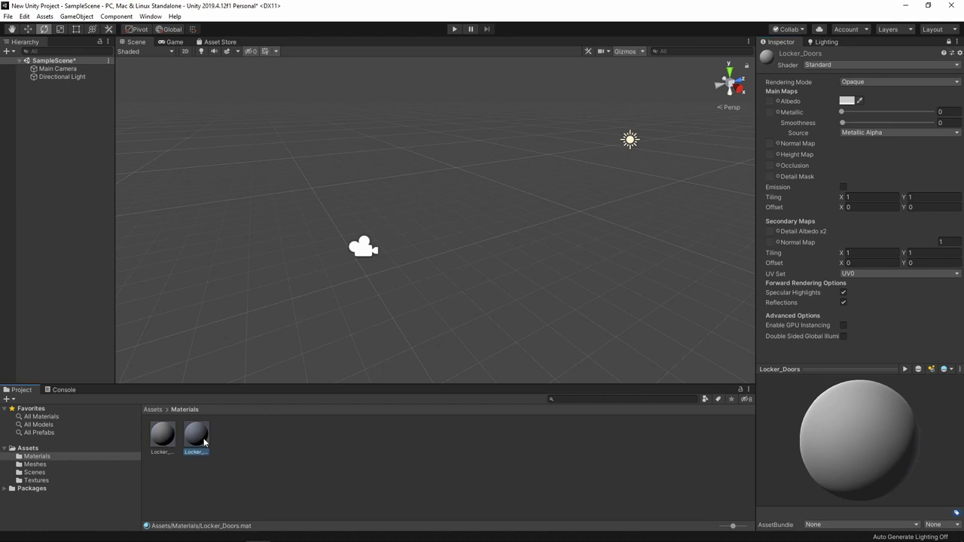
left_click(151, 410)
left_click(264, 436)
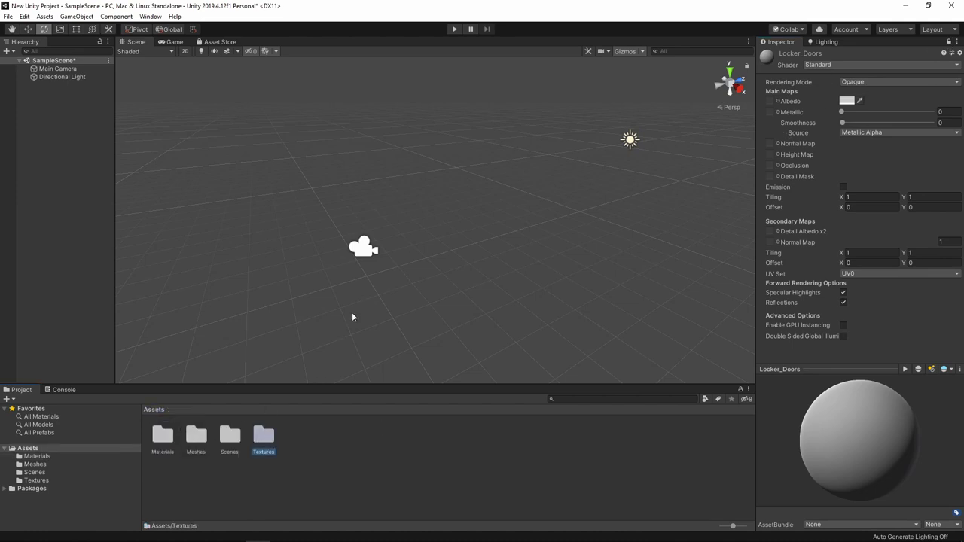
double_click(265, 437)
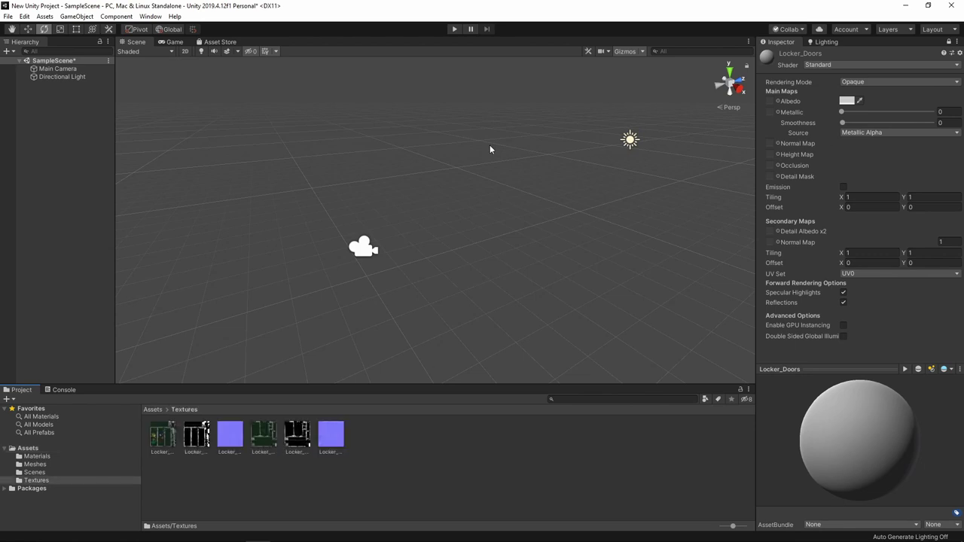
- Assign the doors albedo and MetallicSmoothness textures to Locker_Doors and set Smoothness to 0.8
left_click(156, 442)
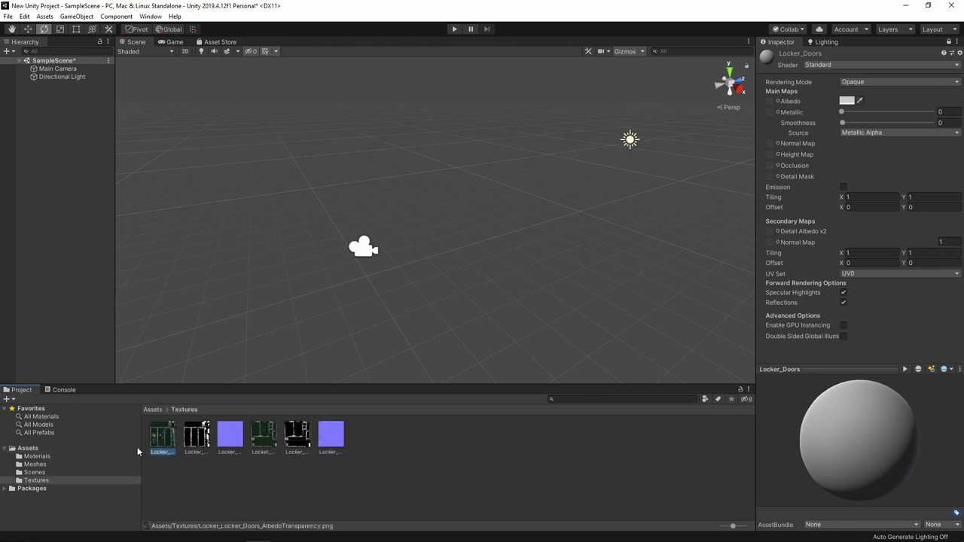
left_click_drag(167, 444, 770, 106)
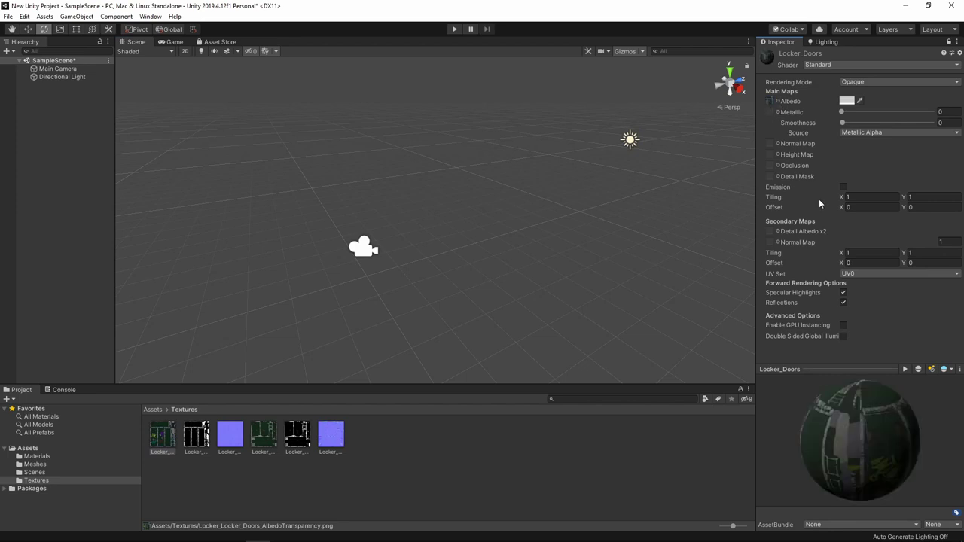
left_click(200, 449)
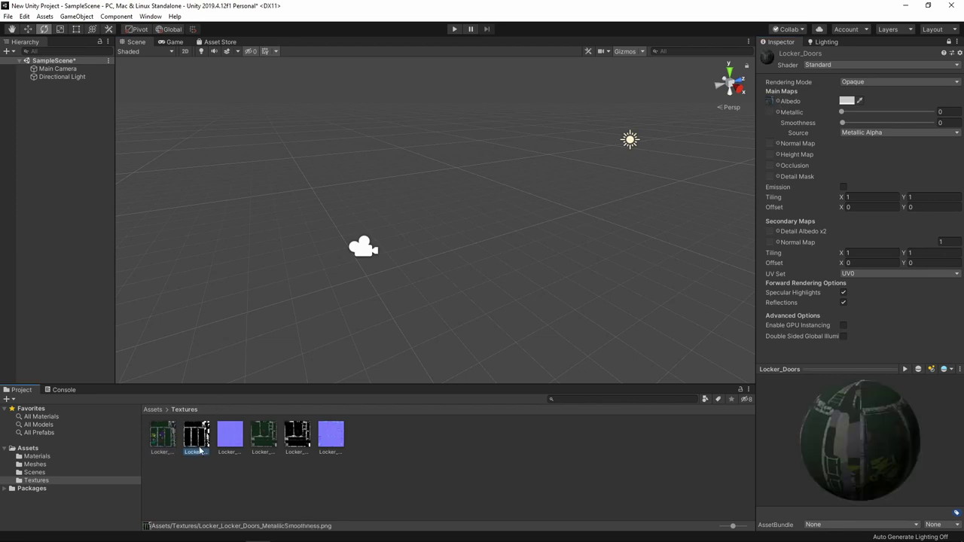
left_click_drag(198, 444, 769, 113)
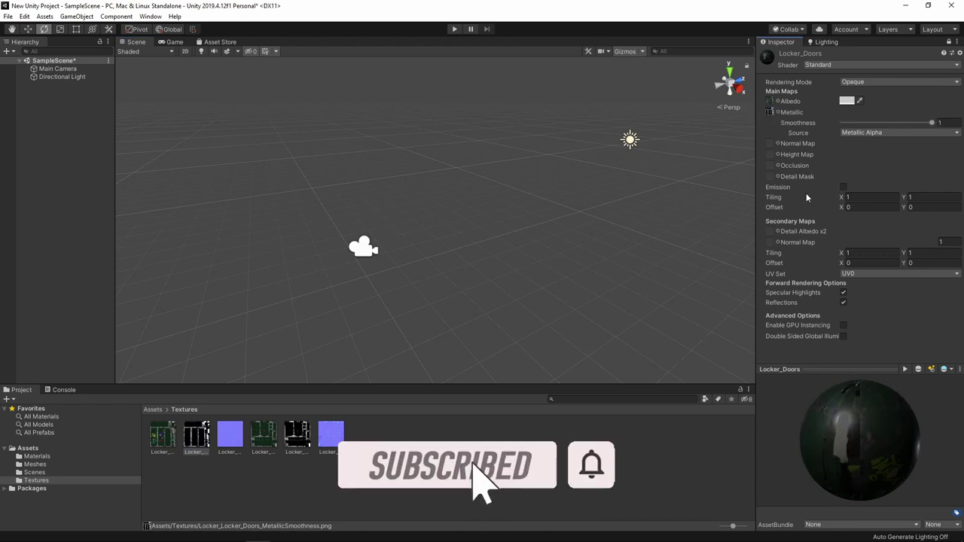
left_click(942, 122)
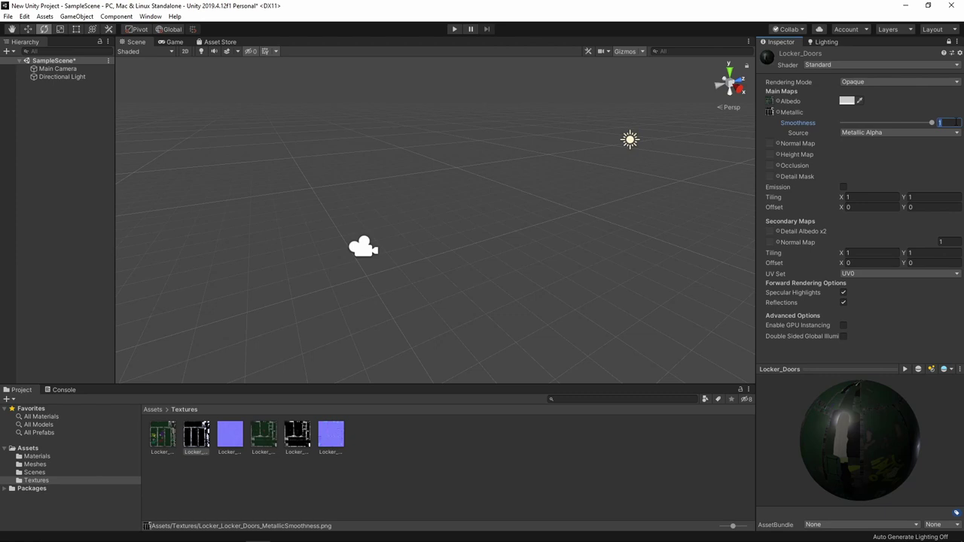
type("0.8")
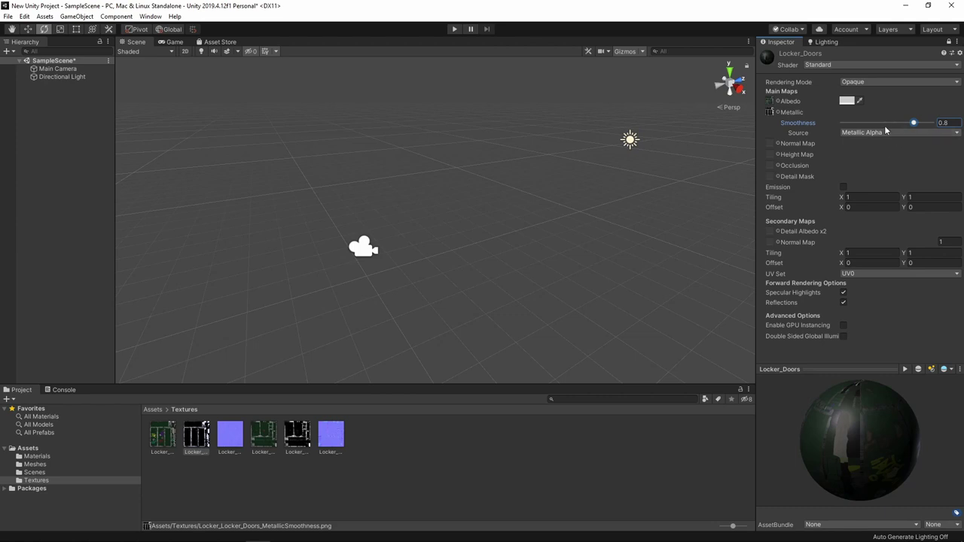
left_click_drag(833, 440, 889, 434)
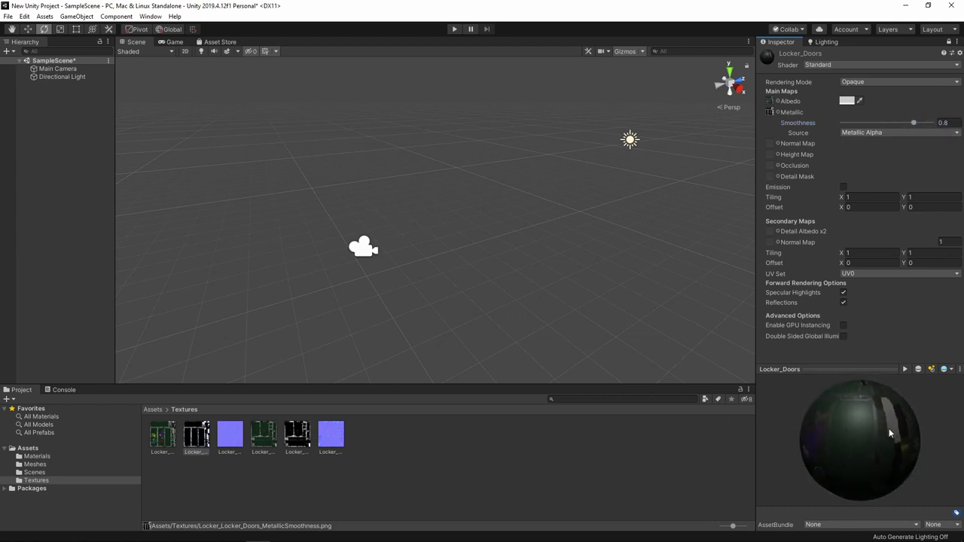
- Make Locker_Doors' Albedo tint white, add the doors Normal texture, and unlock the Inspector
left_click(847, 101)
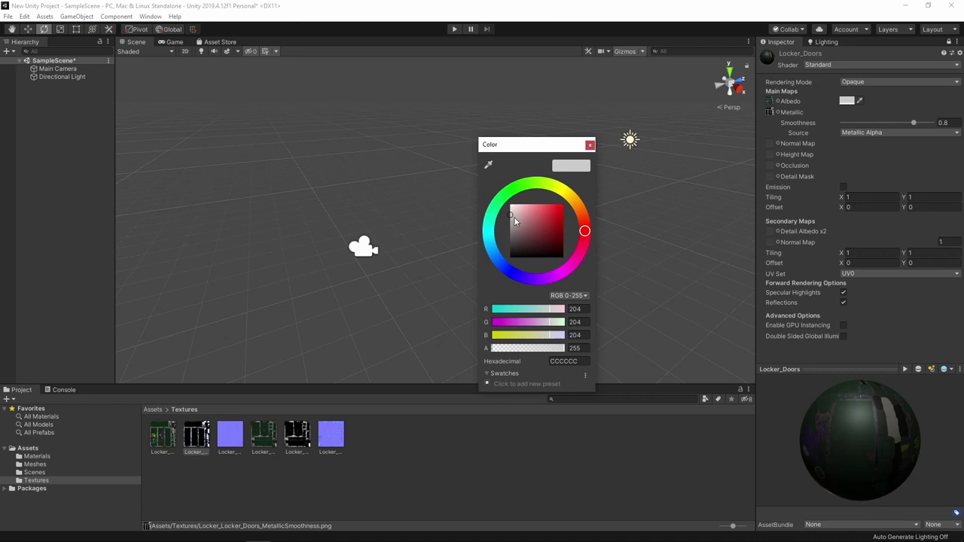
left_click_drag(512, 217, 511, 205)
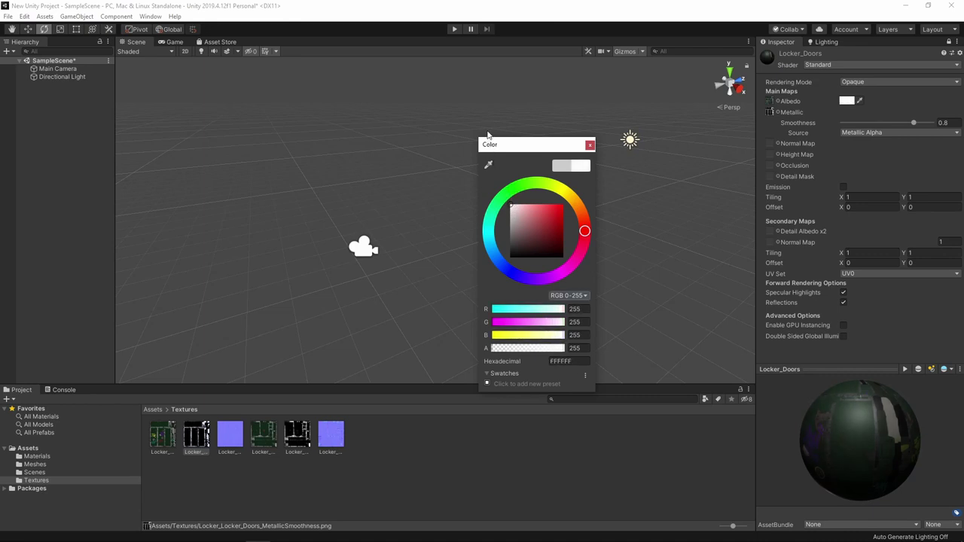
left_click(590, 144)
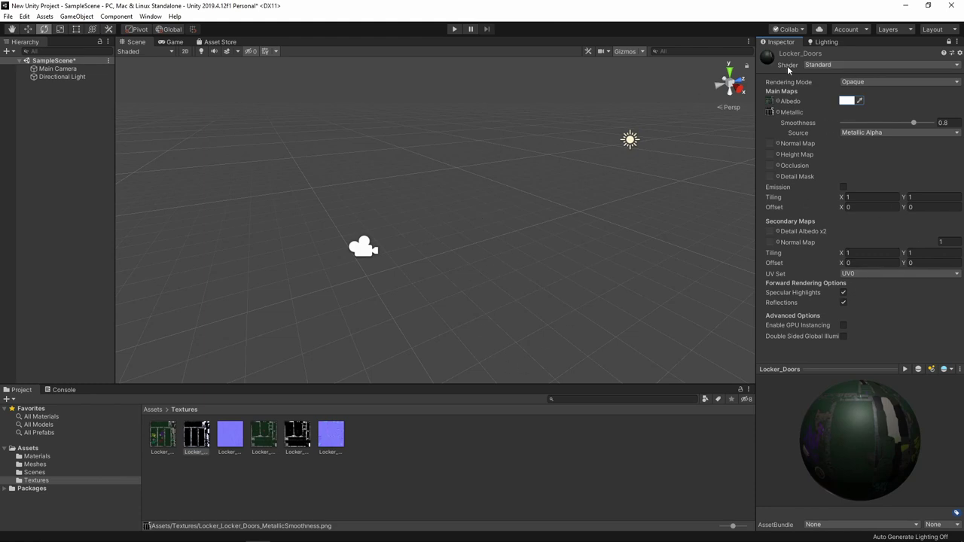
left_click_drag(230, 435, 770, 143)
left_click(947, 43)
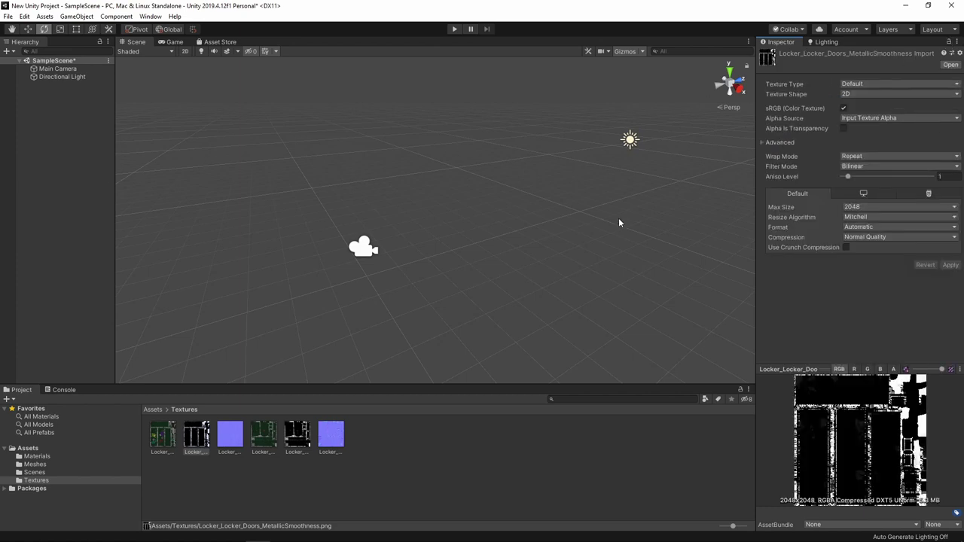
- Lock the Inspector on the Locker_Main material and open the Textures folder
left_click(152, 410)
double_click(162, 435)
left_click(196, 435)
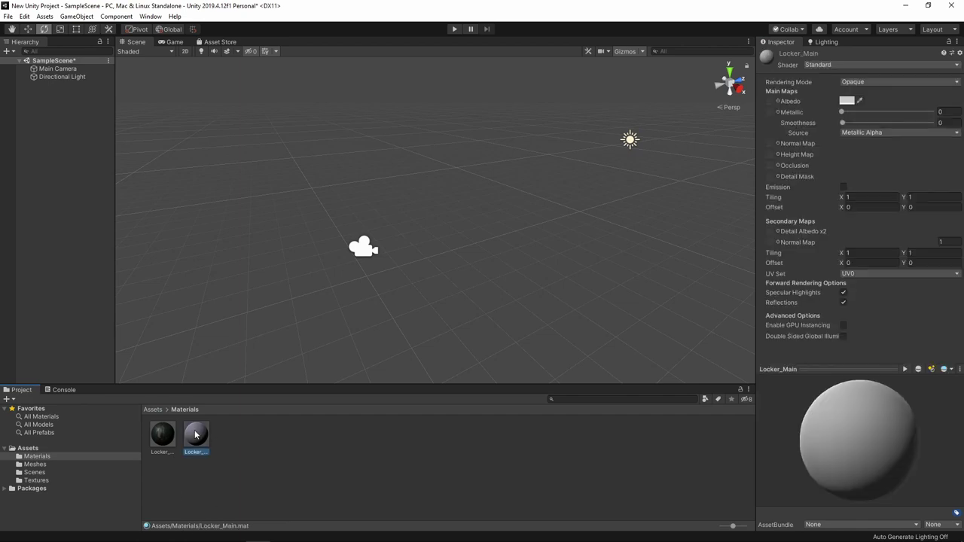
left_click(948, 43)
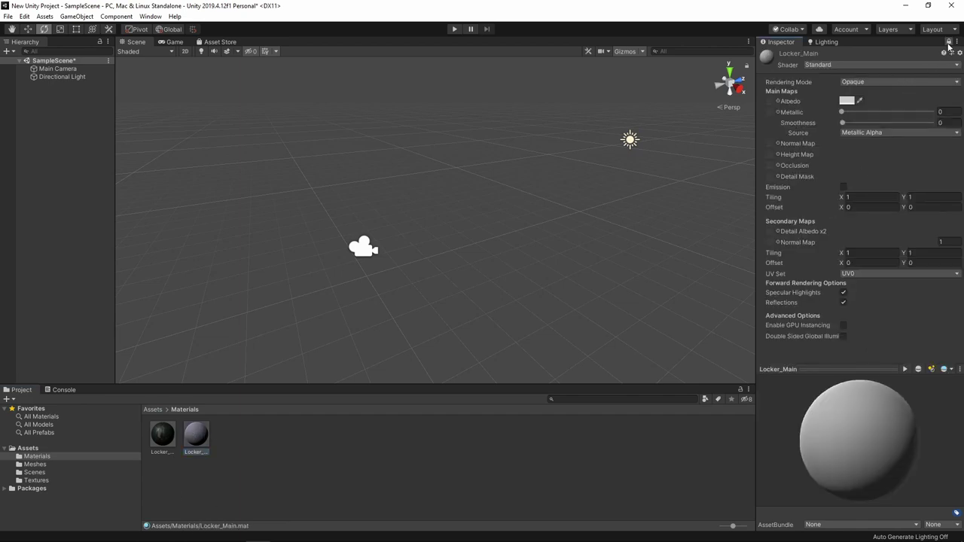
left_click(154, 410)
left_click(263, 436)
double_click(263, 438)
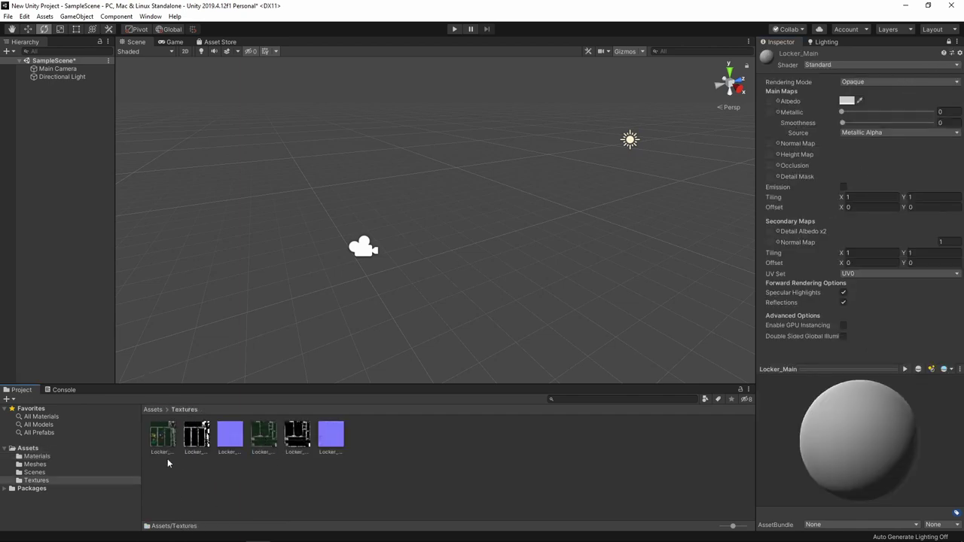
- Give Locker_Main its albedo, MetallicSmoothness and Normal textures, white tint and 0.8 smoothness
left_click_drag(275, 435, 769, 101)
left_click(845, 101)
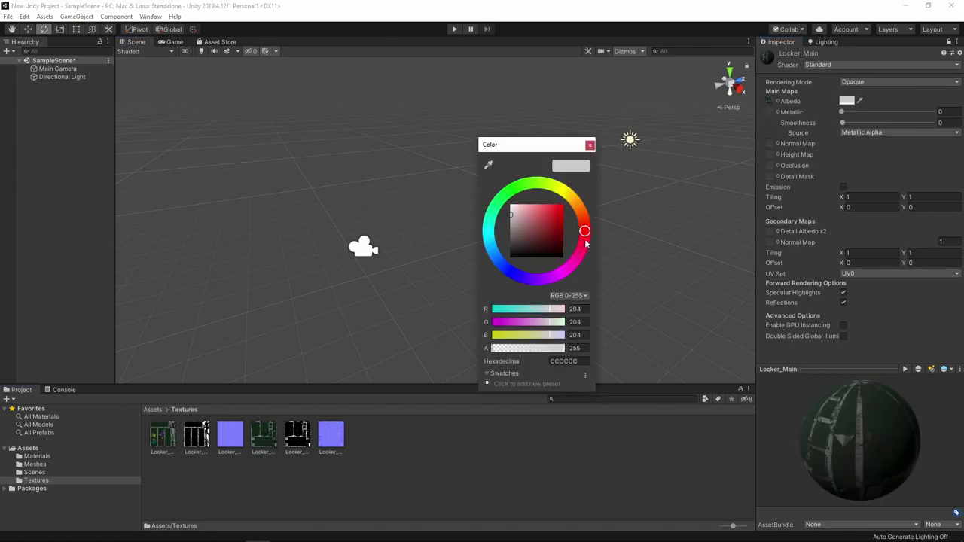
left_click(512, 207)
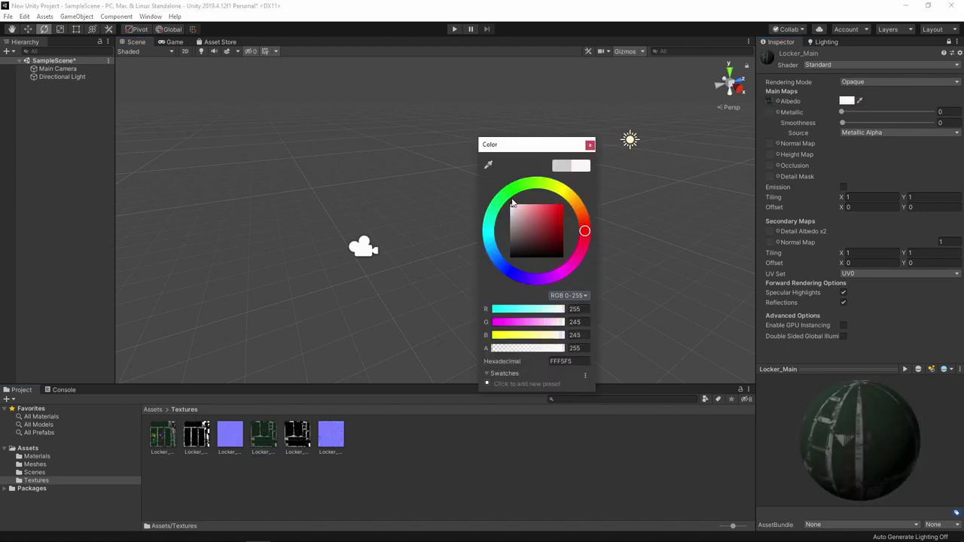
left_click(589, 145)
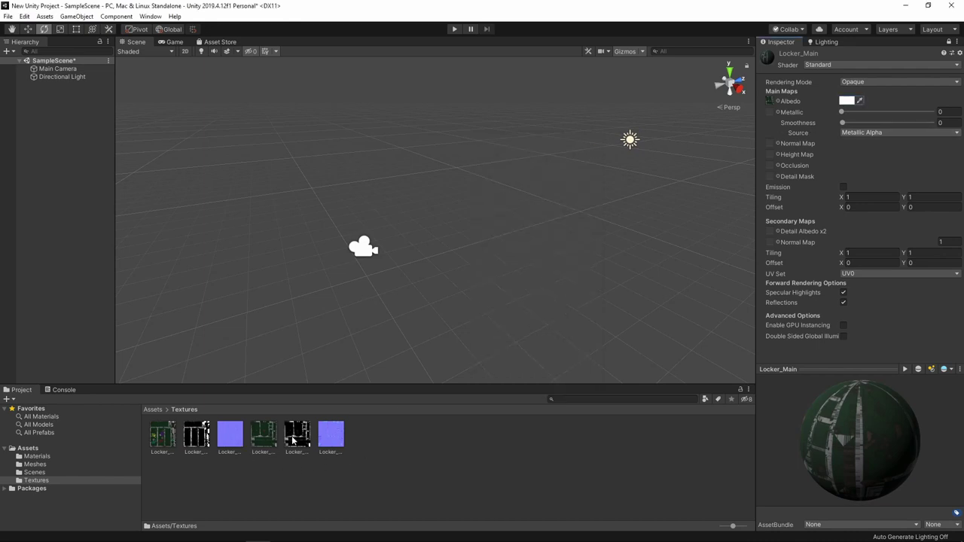
left_click_drag(295, 440, 770, 112)
left_click(942, 122)
type(".8")
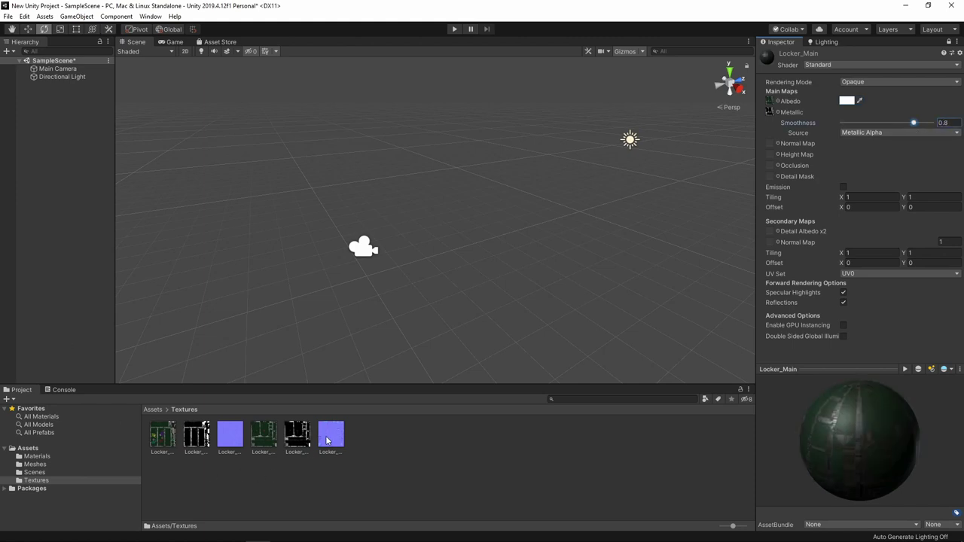
left_click_drag(331, 435, 769, 147)
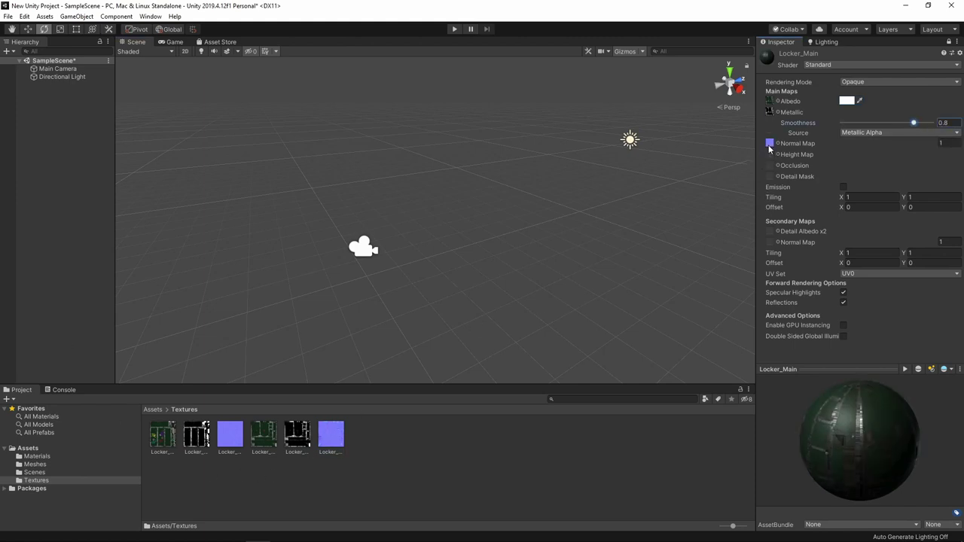
left_click(152, 411)
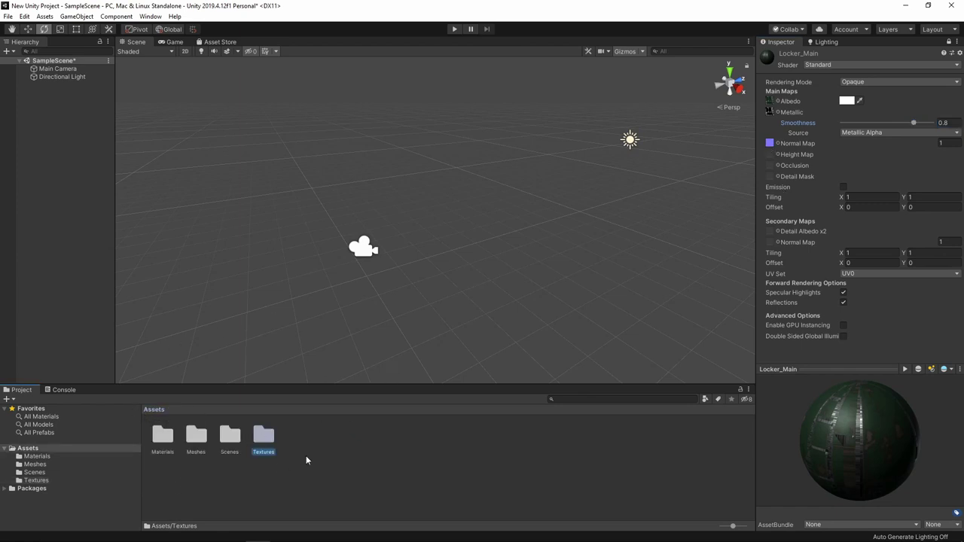
- Lock the Inspector on Locker.fbx's Materials import settings
double_click(193, 437)
left_click(175, 435)
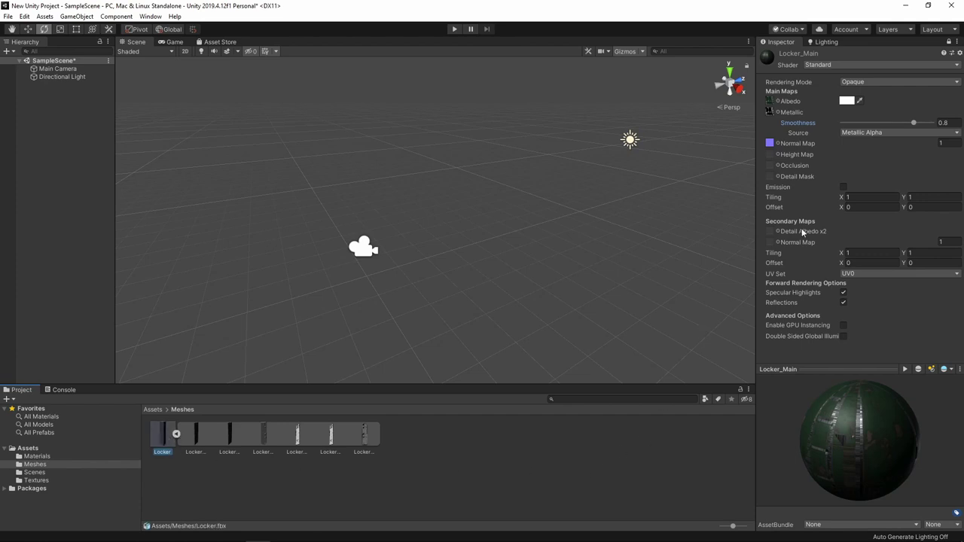
left_click(950, 43)
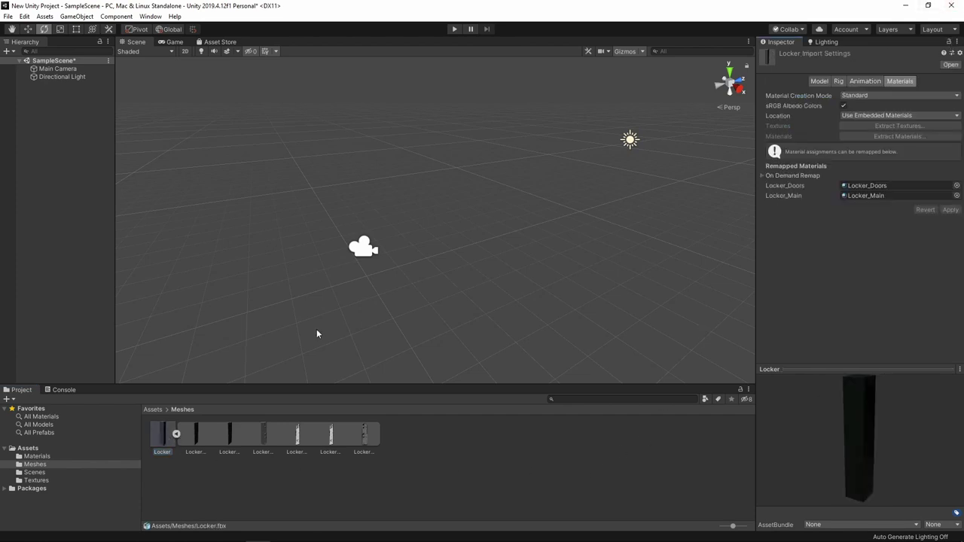
left_click(171, 441)
left_click(816, 82)
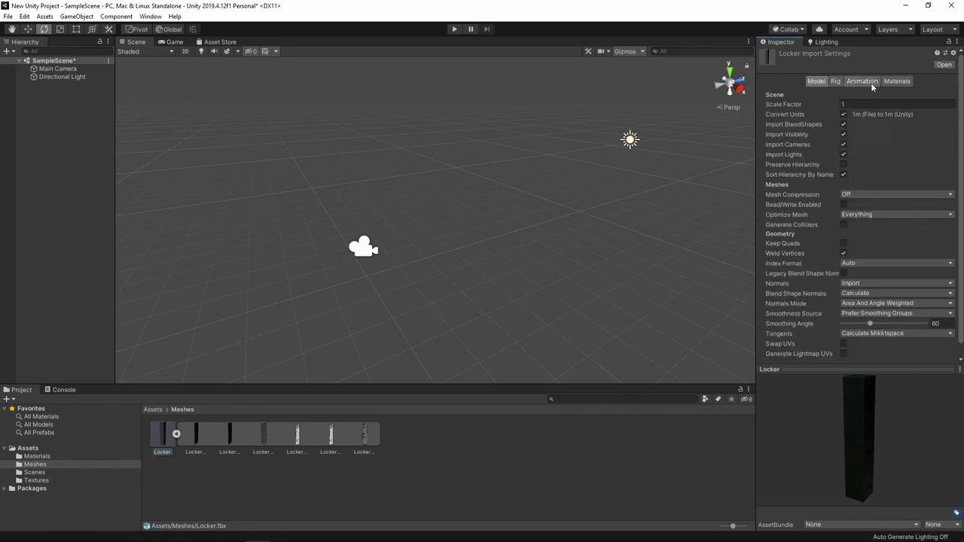
left_click(910, 80)
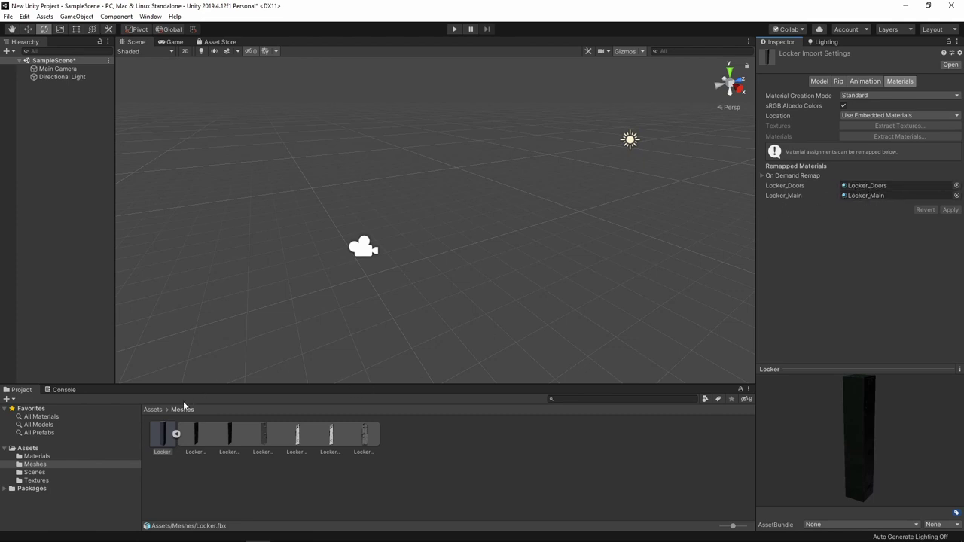
left_click(153, 409)
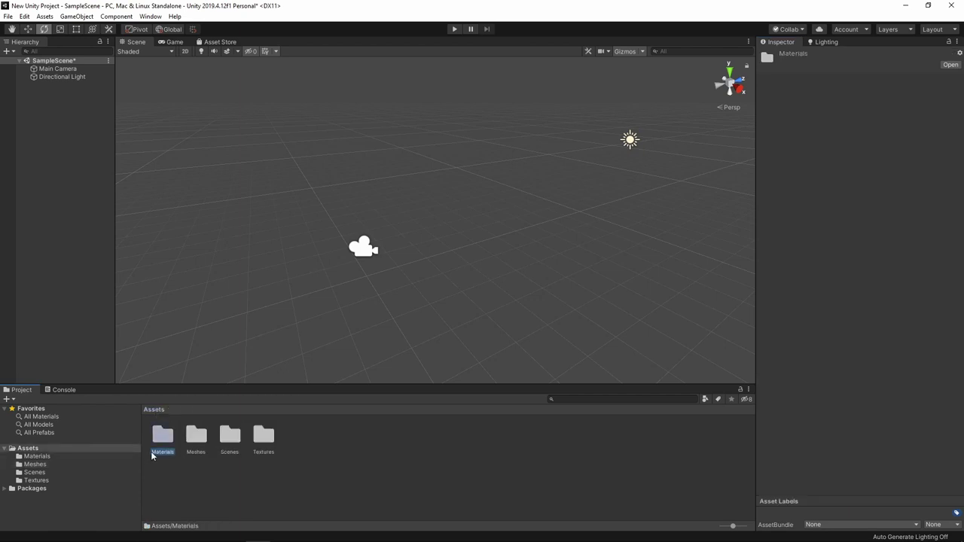
double_click(155, 449)
left_click(152, 409)
double_click(197, 437)
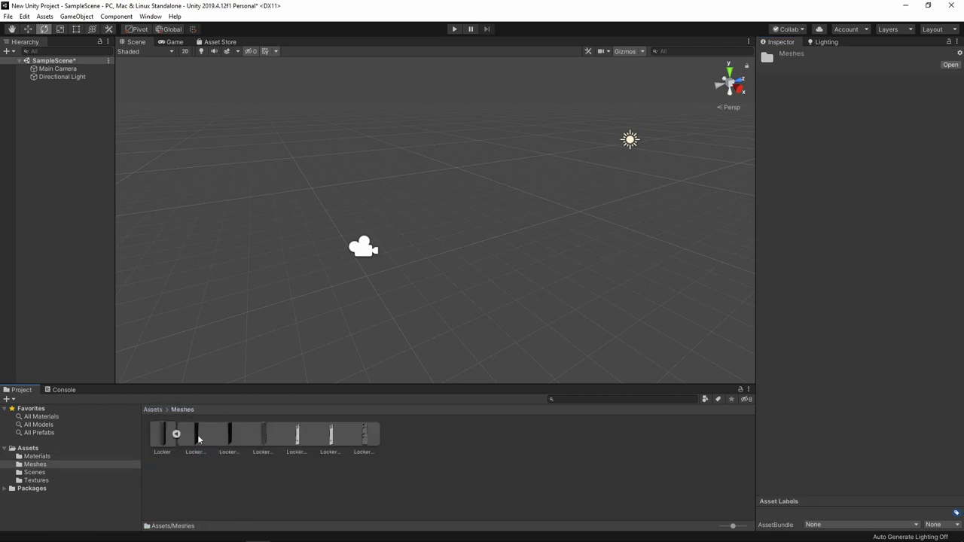
left_click(162, 436)
left_click(948, 42)
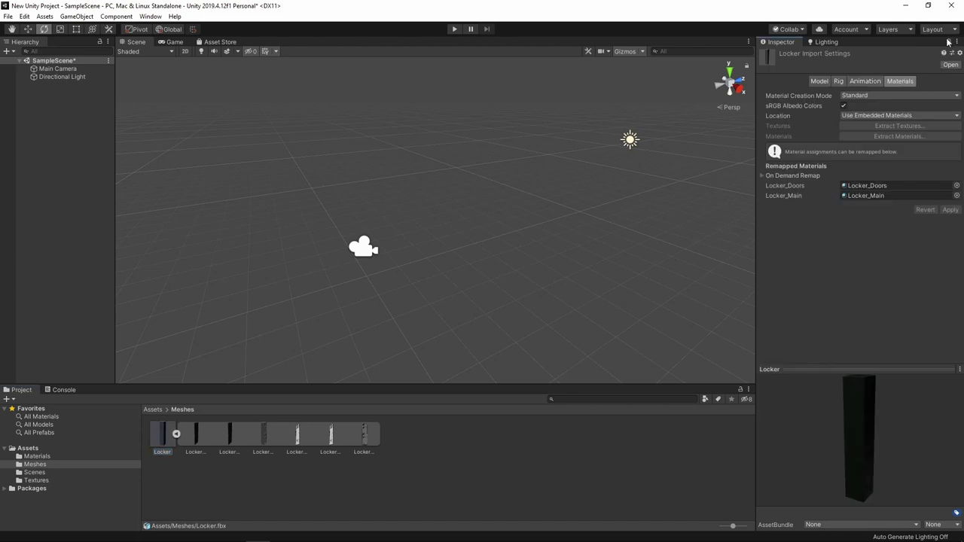
- Drag Locker_Doors and Locker_Main materials into the model's doors and main remapped slots
left_click(153, 409)
double_click(162, 435)
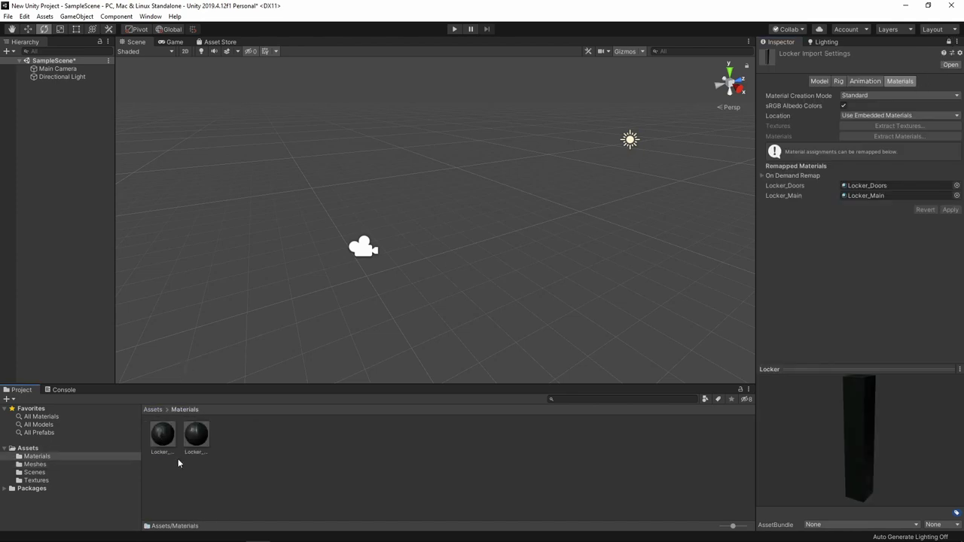
left_click_drag(162, 437, 874, 185)
left_click_drag(202, 435, 891, 197)
left_click(154, 409)
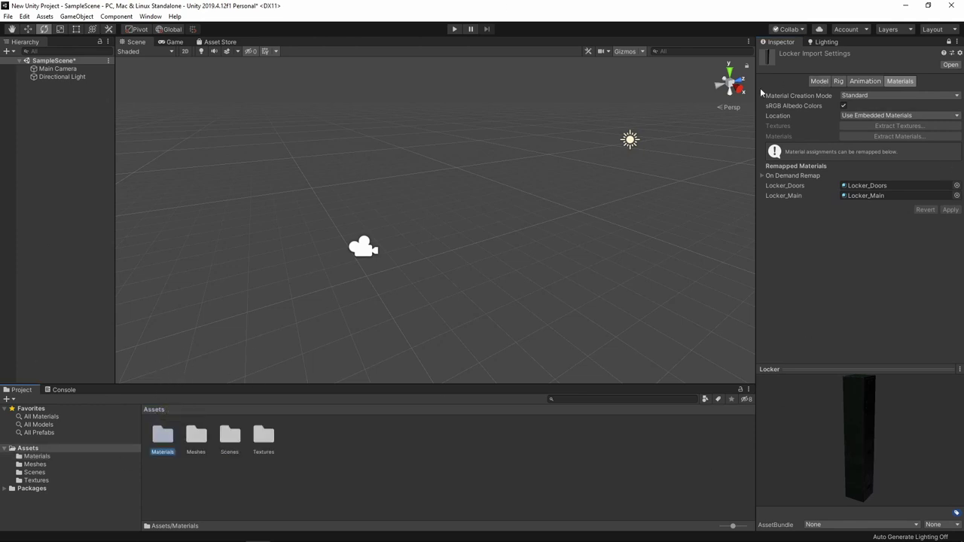
double_click(193, 446)
left_click(177, 434)
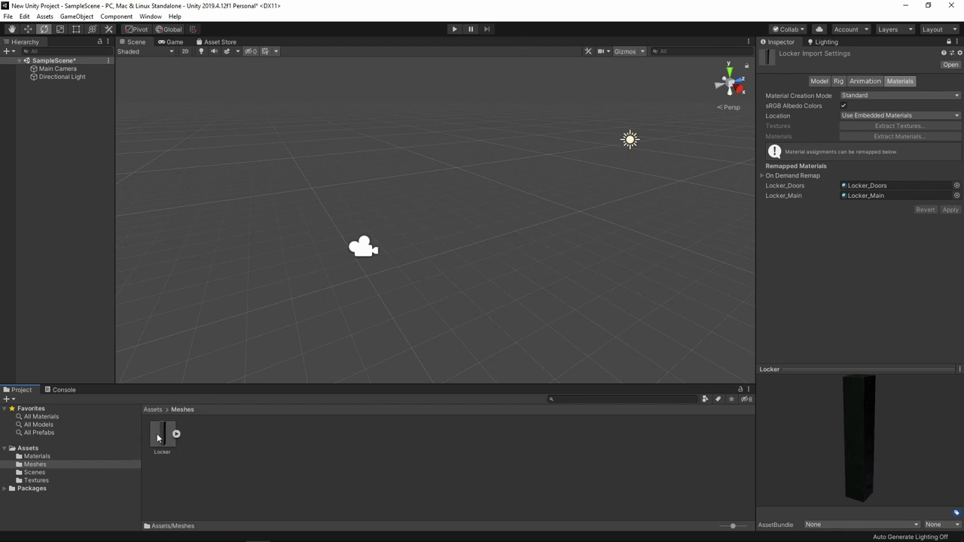
- Place the Locker model in the scene and check its top door, bottom door and body children
left_click_drag(156, 437, 47, 151)
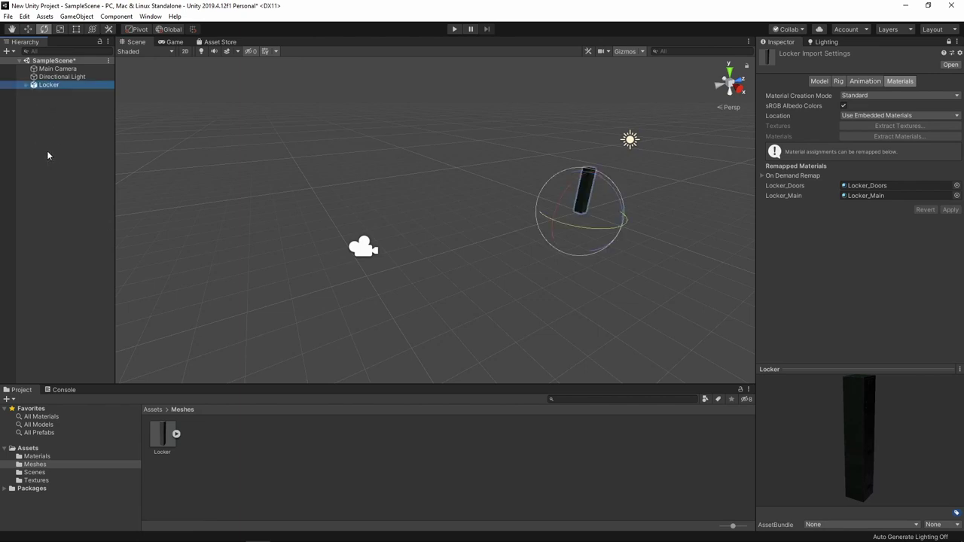
left_click(30, 77)
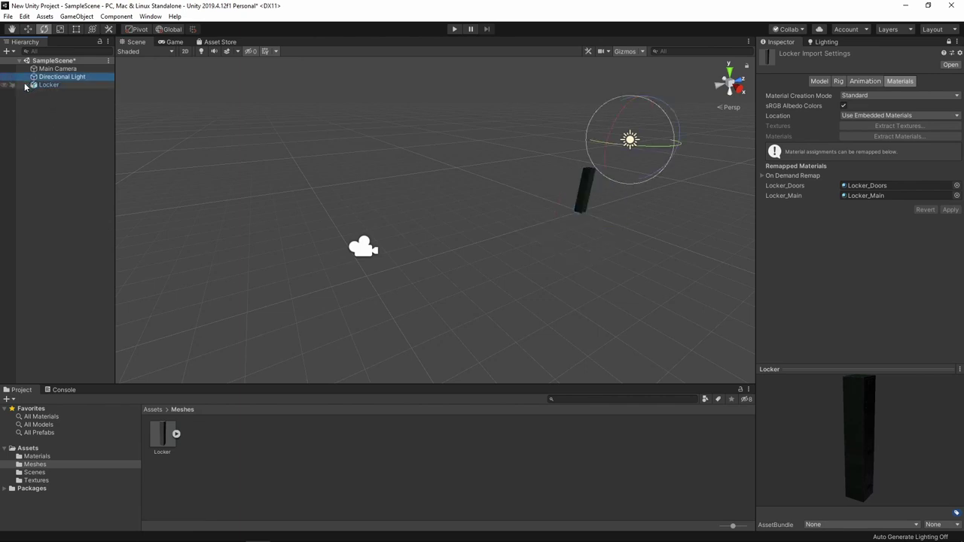
left_click(27, 85)
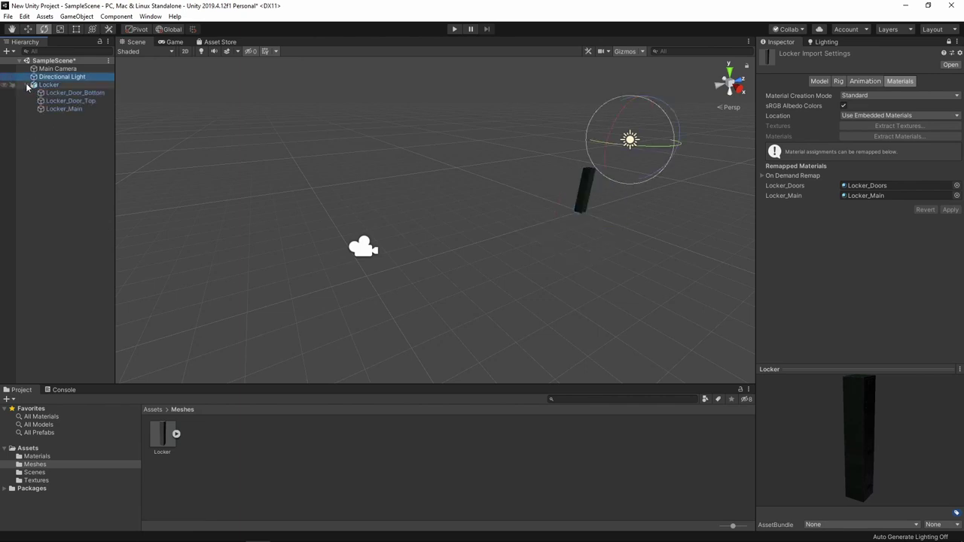
left_click(90, 91)
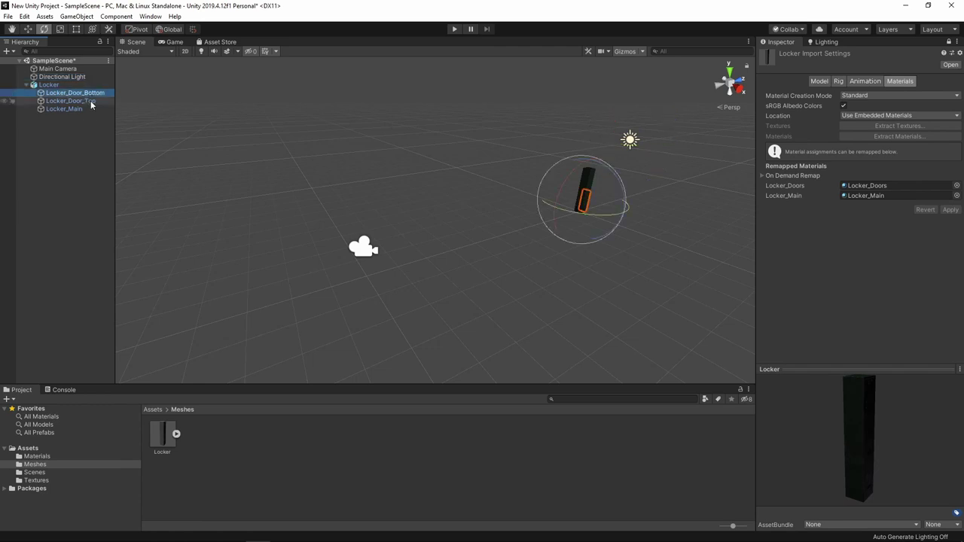
left_click(90, 101)
left_click(75, 110)
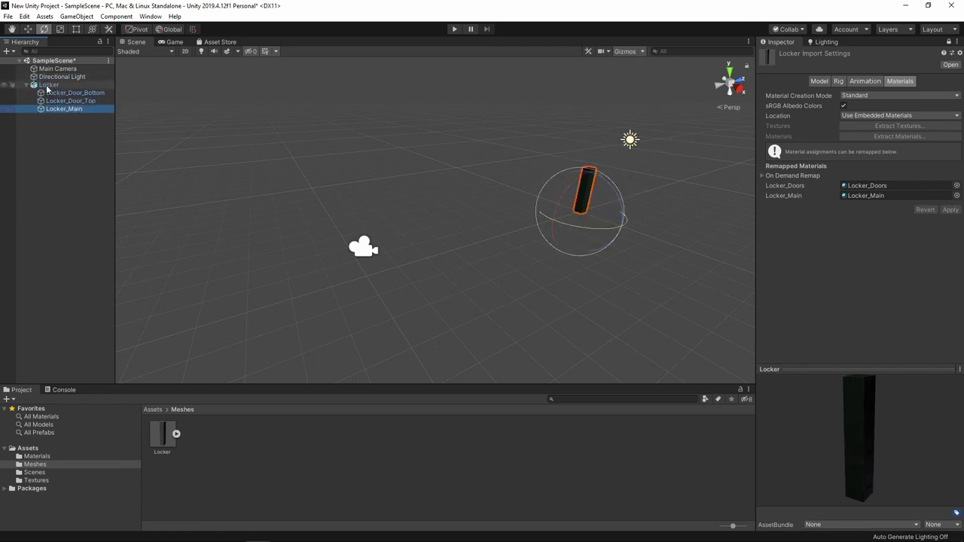
left_click(47, 85)
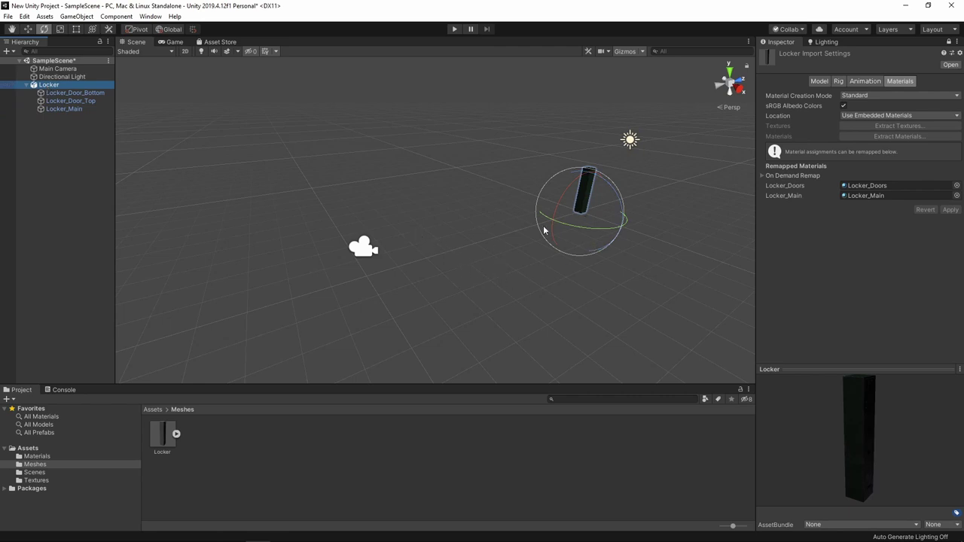
- Frame the Locker with F and orbit and zoom around its graffiti textures
left_click(585, 191)
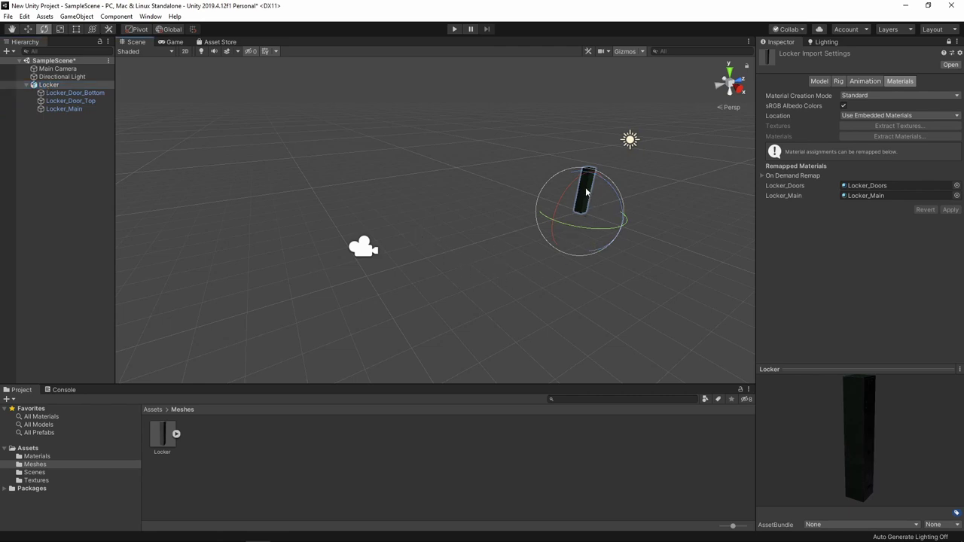
key("f")
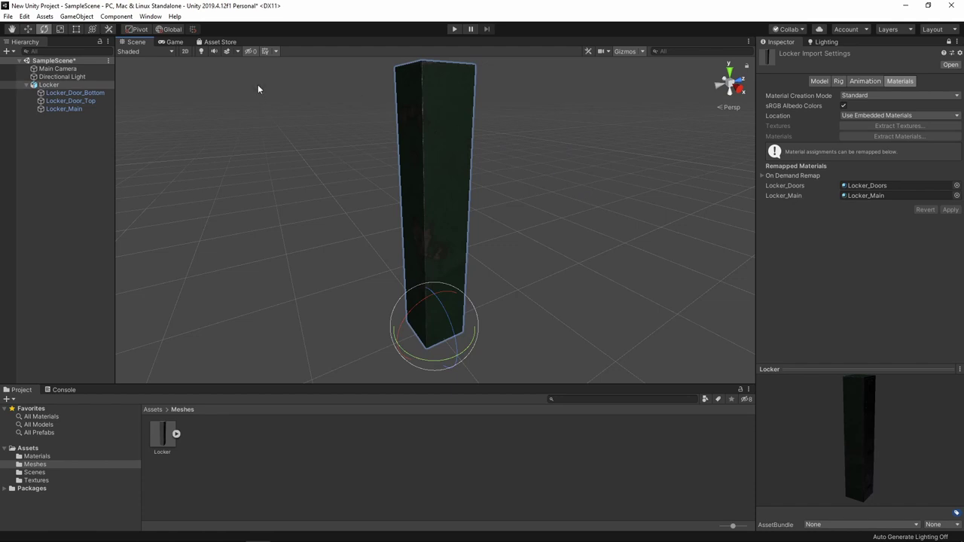
left_click_drag(542, 265, 753, 211, "alt")
left_click_drag(948, 232, 150, 215, "alt")
left_click_drag(493, 249, 536, 256, "alt")
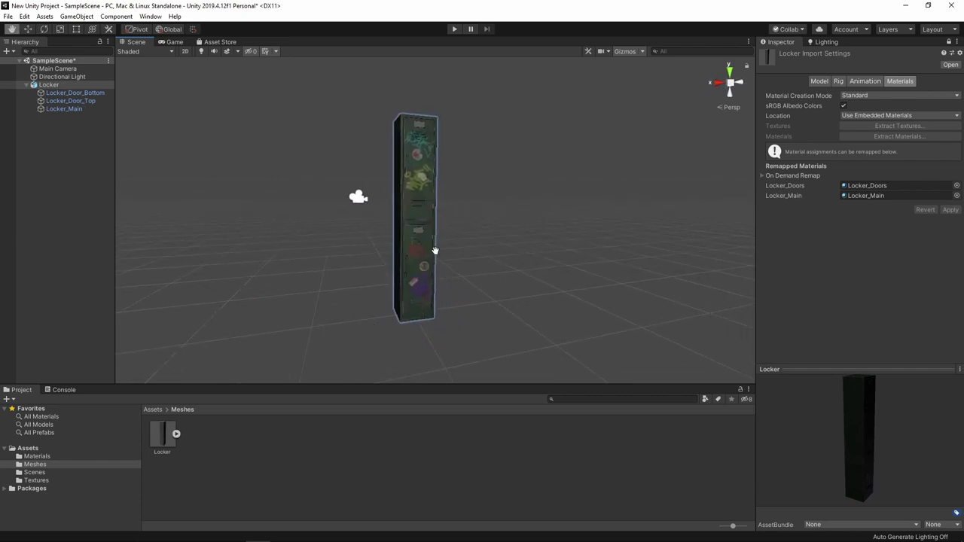
left_click_drag(400, 244, 500, 209, "alt")
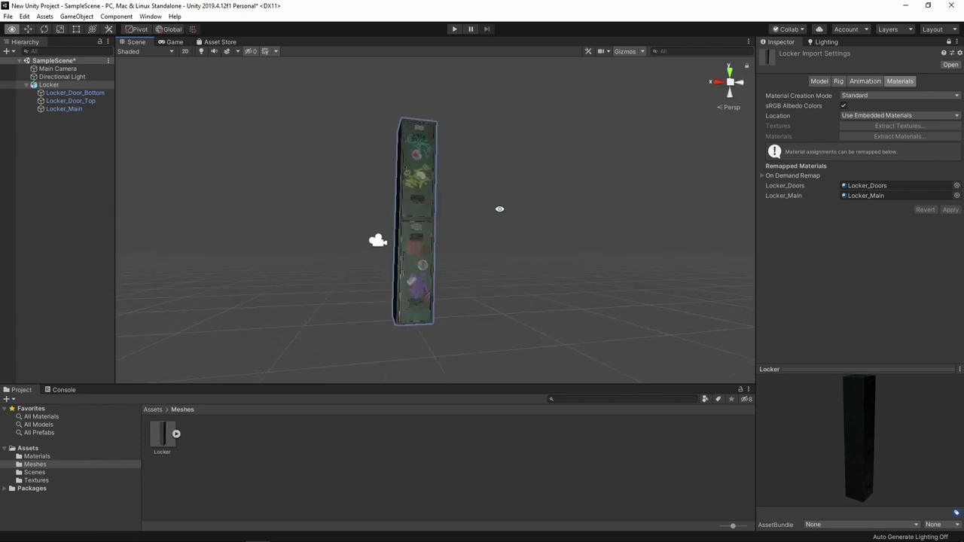
scroll(436, 184, "down", 3)
scroll(438, 186, "up", 5)
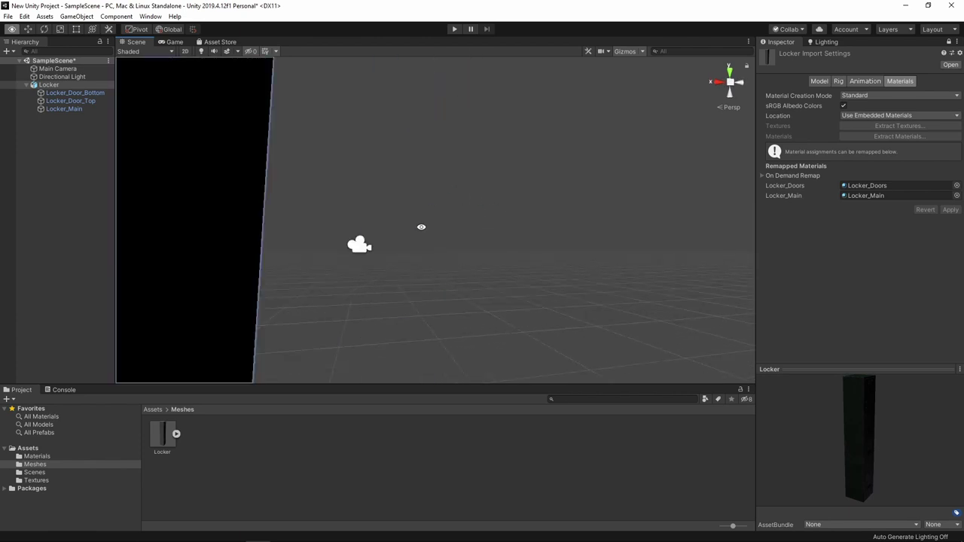
scroll(422, 226, "down", 3)
left_click_drag(424, 215, 498, 223, "alt")
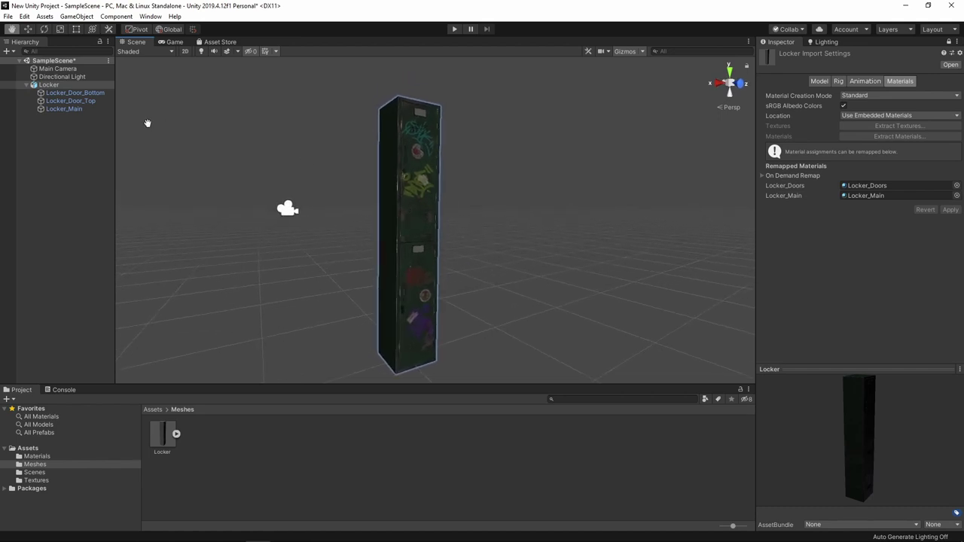
left_click_drag(257, 116, 254, 115)
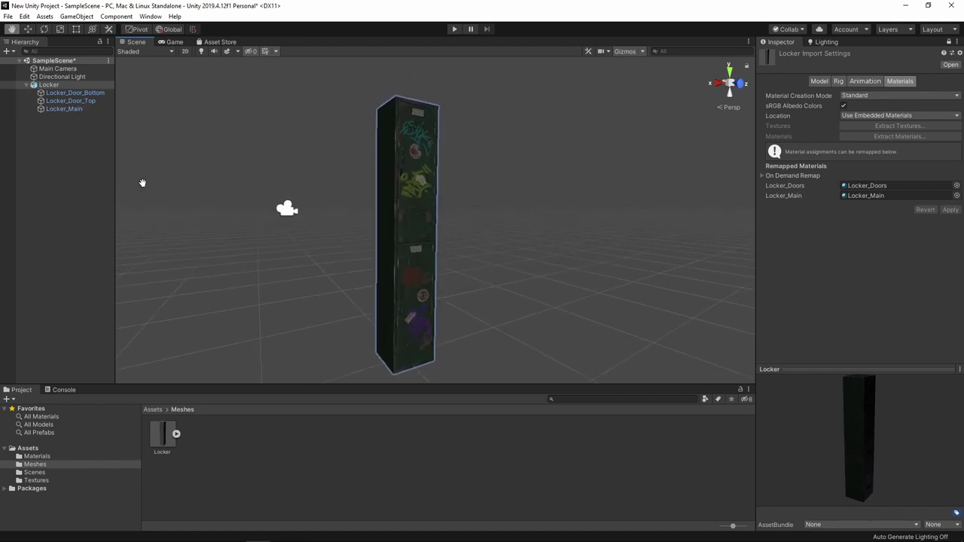
- With the Move tool, select the body, top door and bottom door in turn
left_click(27, 31)
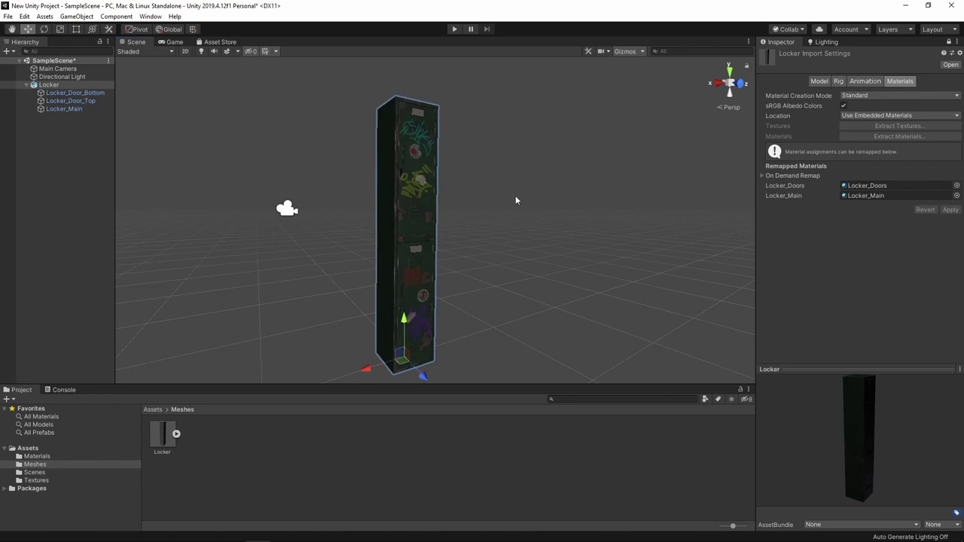
left_click(383, 183)
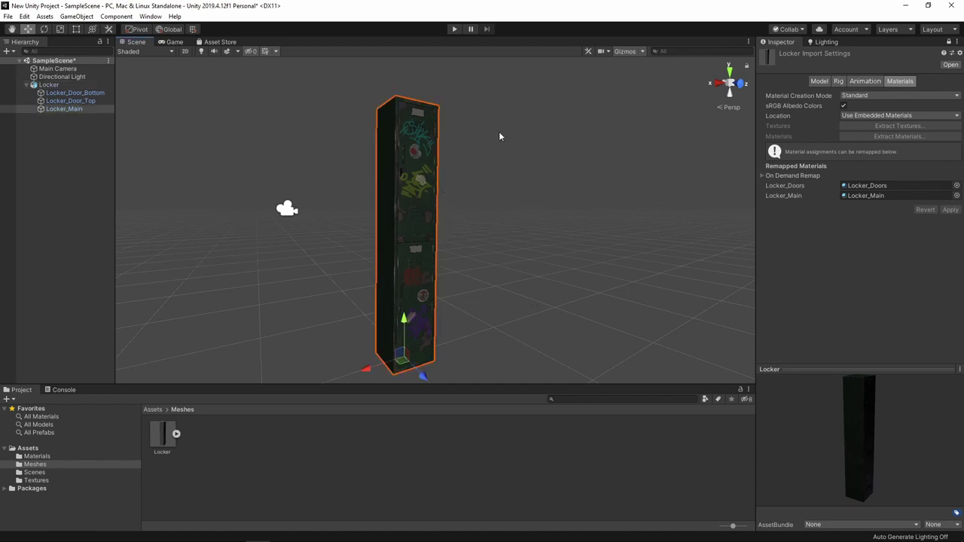
left_click(415, 172)
left_click(415, 172)
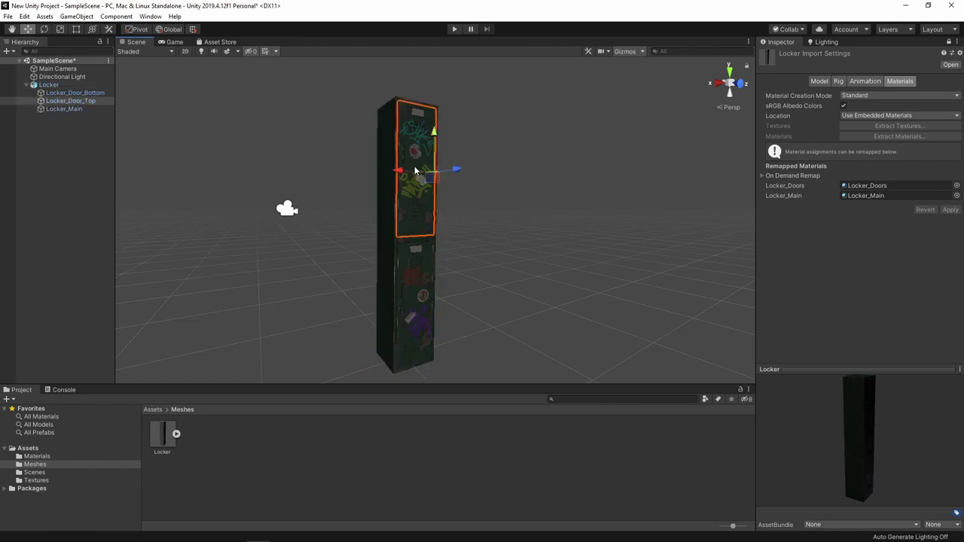
left_click(407, 276)
left_click(407, 276)
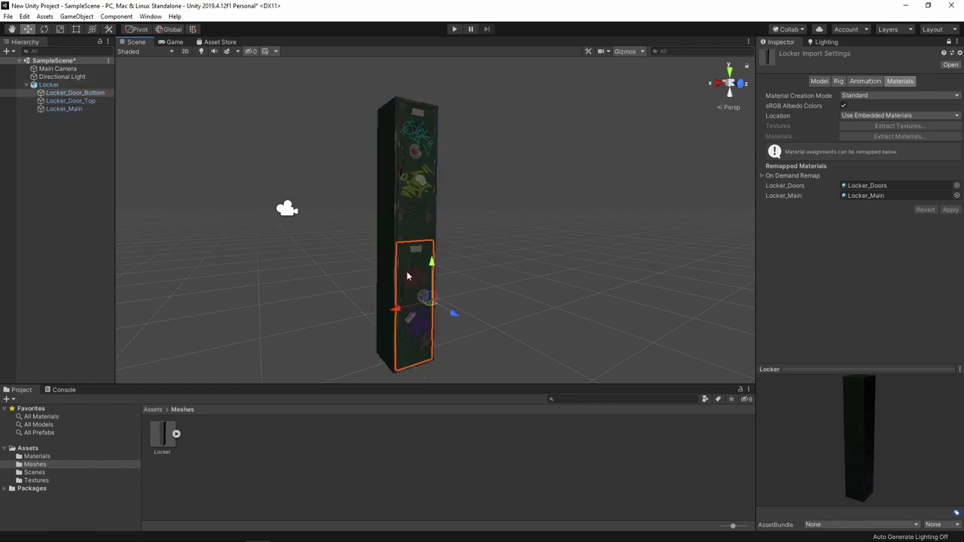
left_click(387, 209)
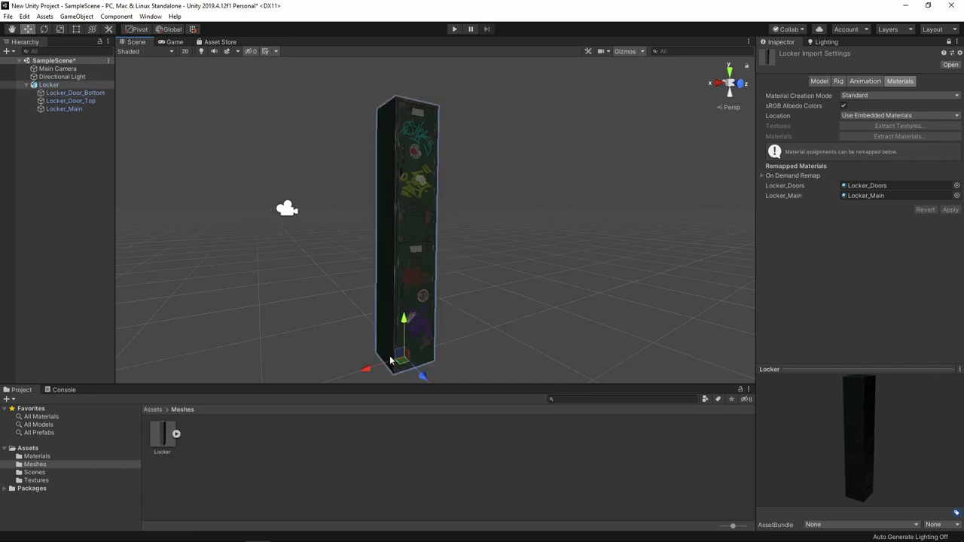
- Drag the locker body away from the doors, undo the move, and select Locker_Door_Top
mouse_move(402, 354)
left_mouse_down()
mouse_move(411, 360)
mouse_move(486, 299)
mouse_move(392, 329)
mouse_move(413, 361)
left_mouse_up()
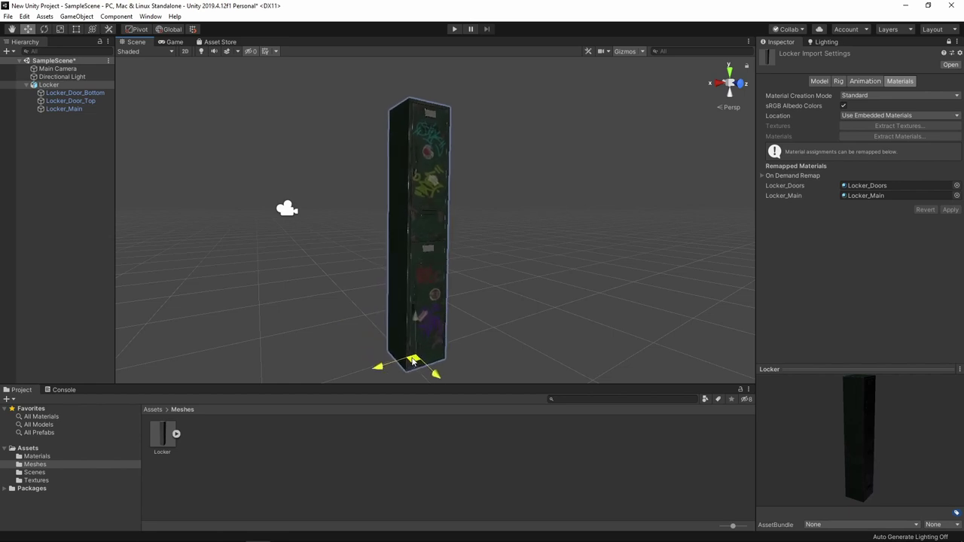
left_click(402, 235)
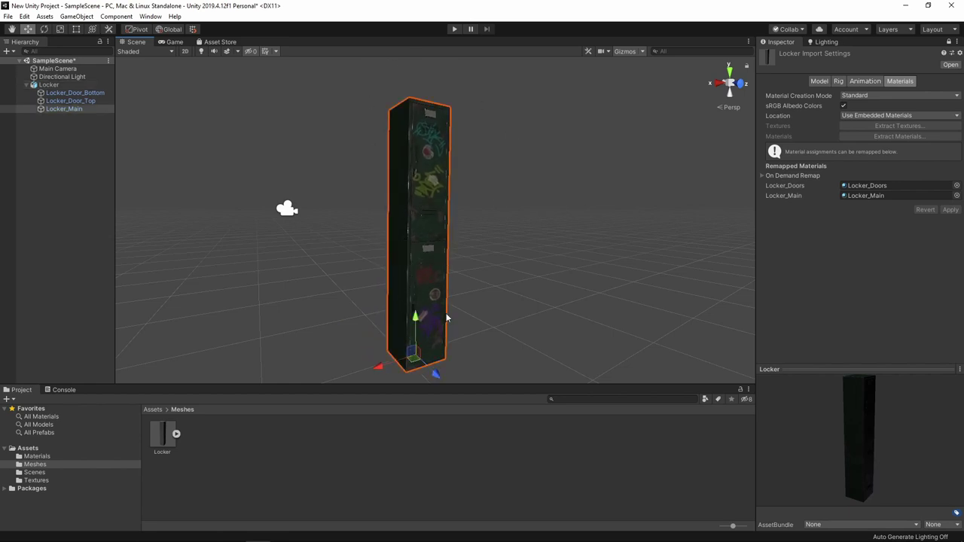
left_click_drag(414, 355, 435, 285)
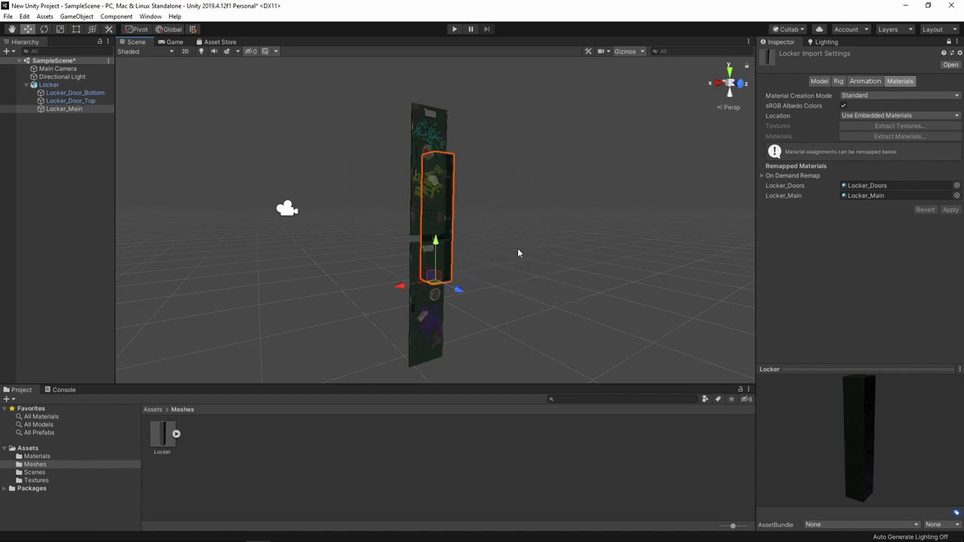
key("ctrl+z")
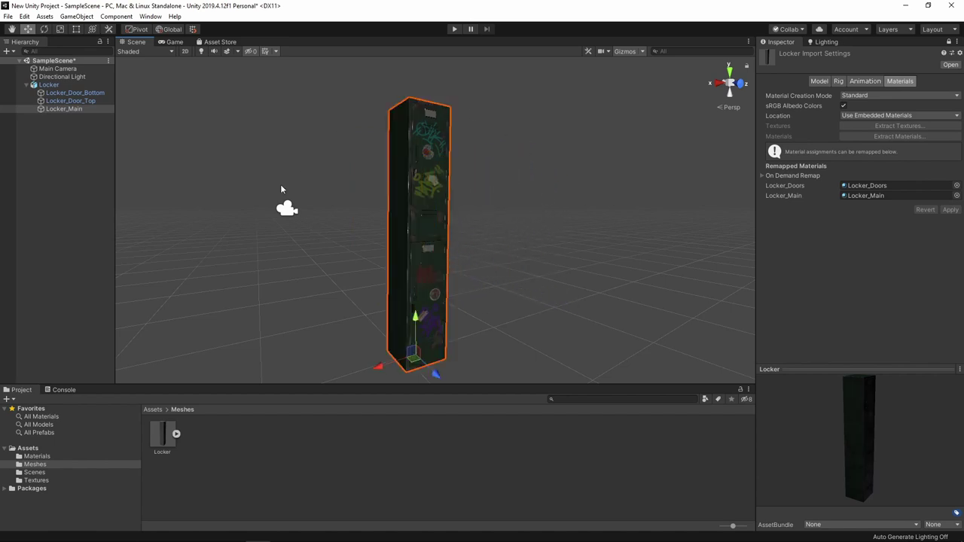
left_click(434, 176)
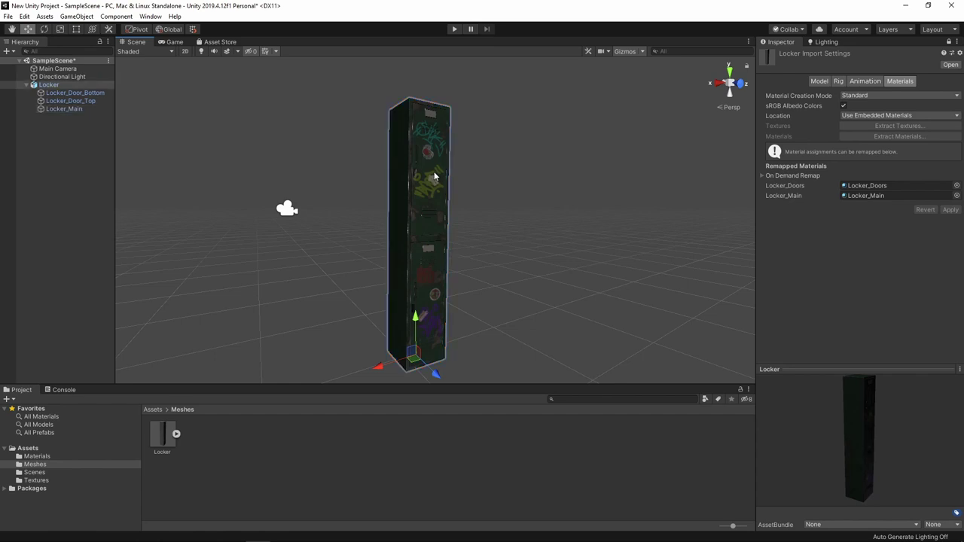
left_click(434, 177)
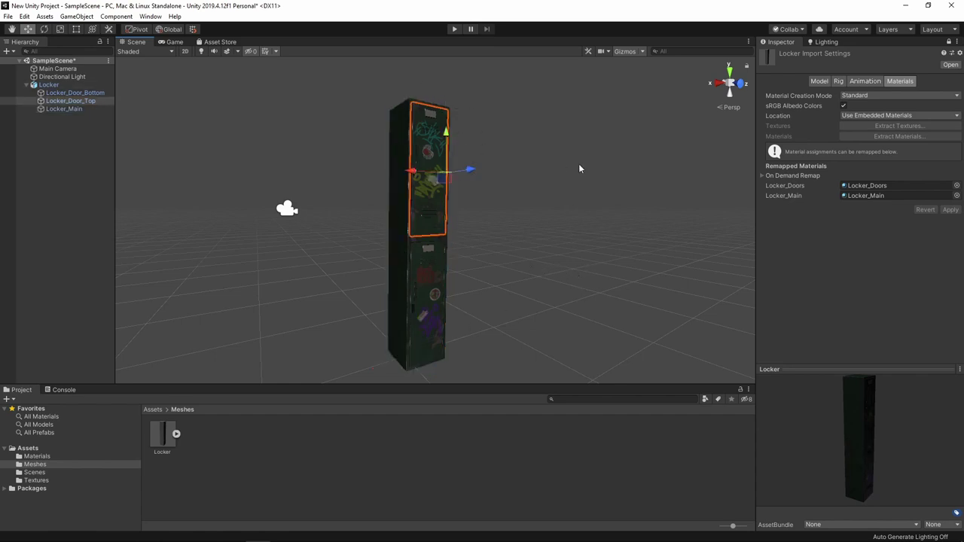
- Rotate Locker_Door_Top and Locker_Door_Bottom open around their vertical Y axes
key("e")
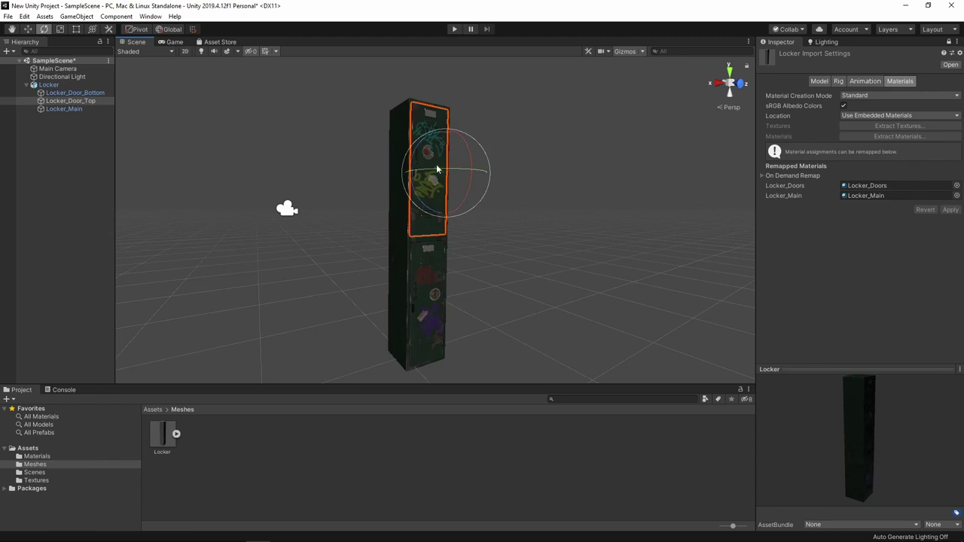
left_click_drag(433, 172, 474, 169)
left_click(432, 275)
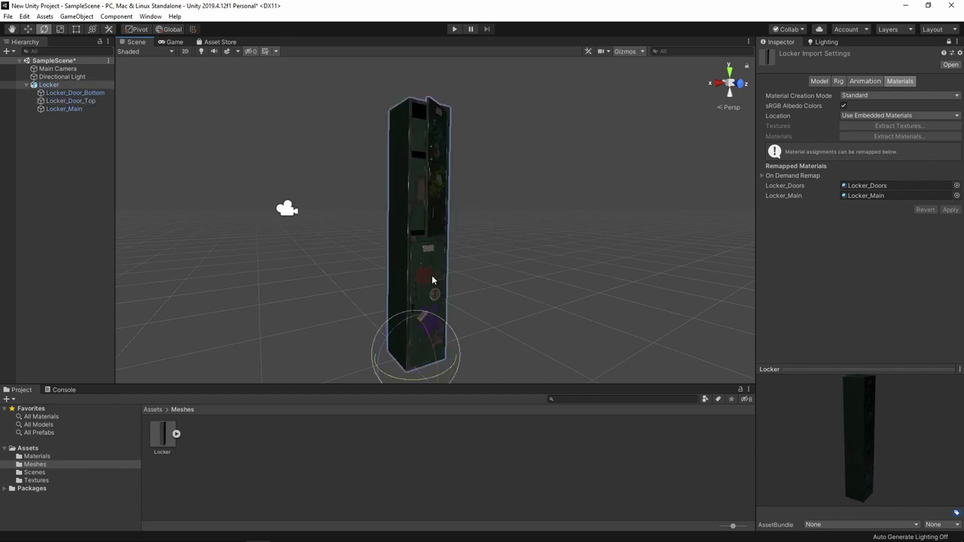
left_click(422, 270)
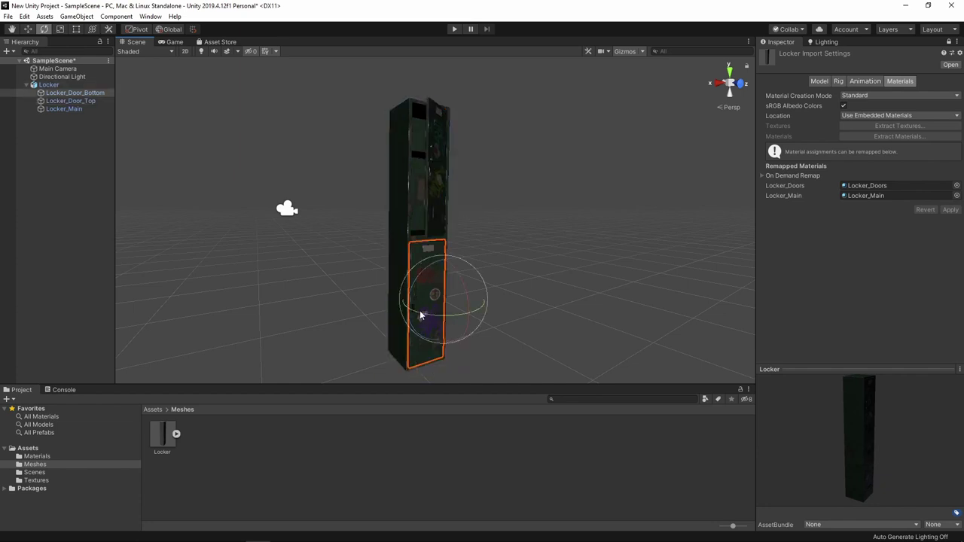
mouse_move(419, 310)
left_mouse_down()
mouse_move(429, 323)
mouse_move(438, 310)
left_mouse_up()
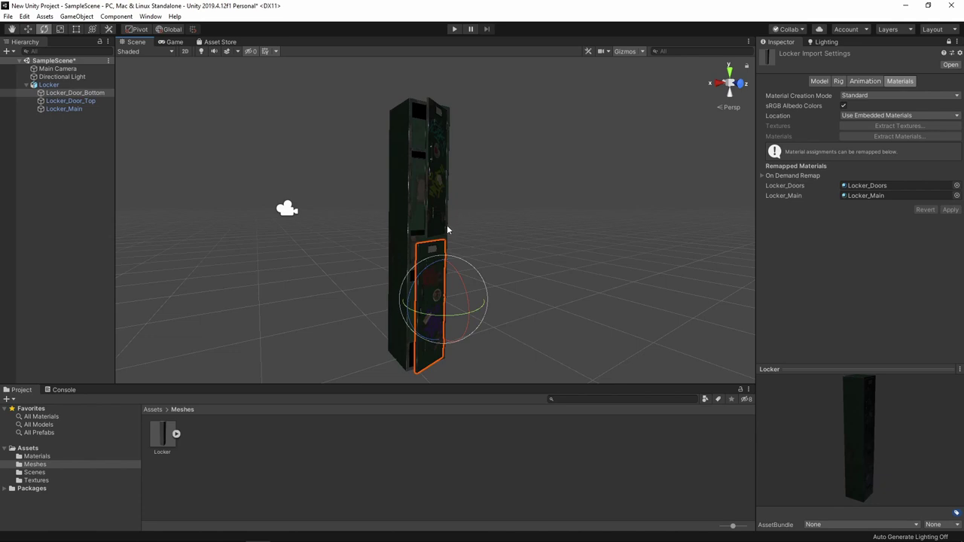
- Orbit around the locker to view the opened doors, then deselect
left_click_drag(447, 225, 581, 174, "alt")
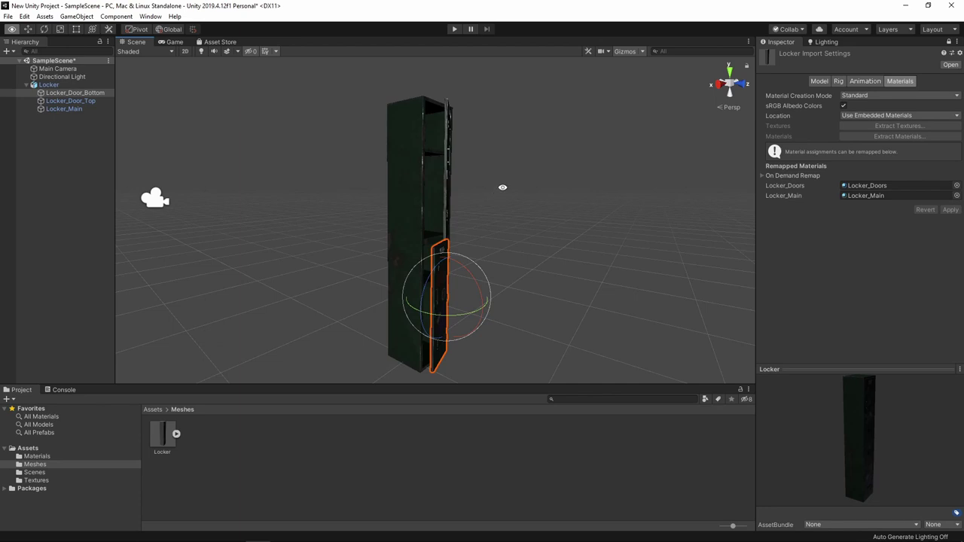
left_click_drag(535, 178, 360, 146, "alt")
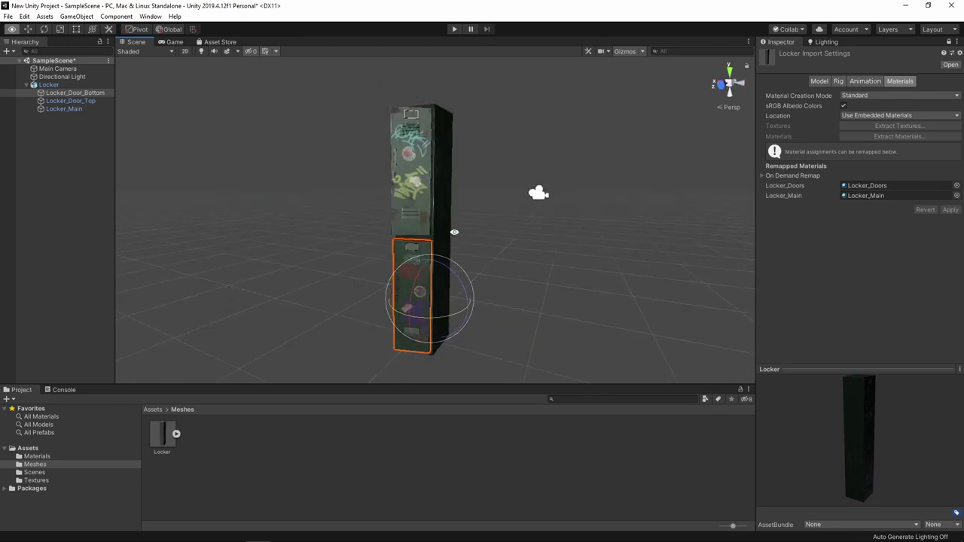
left_click_drag(455, 233, 611, 253, "alt")
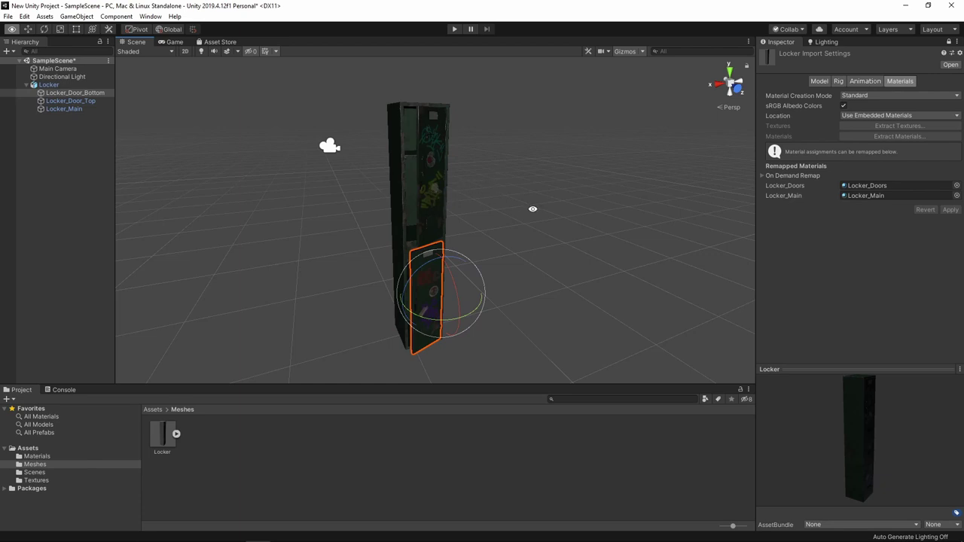
left_click_drag(532, 208, 420, 109, "alt")
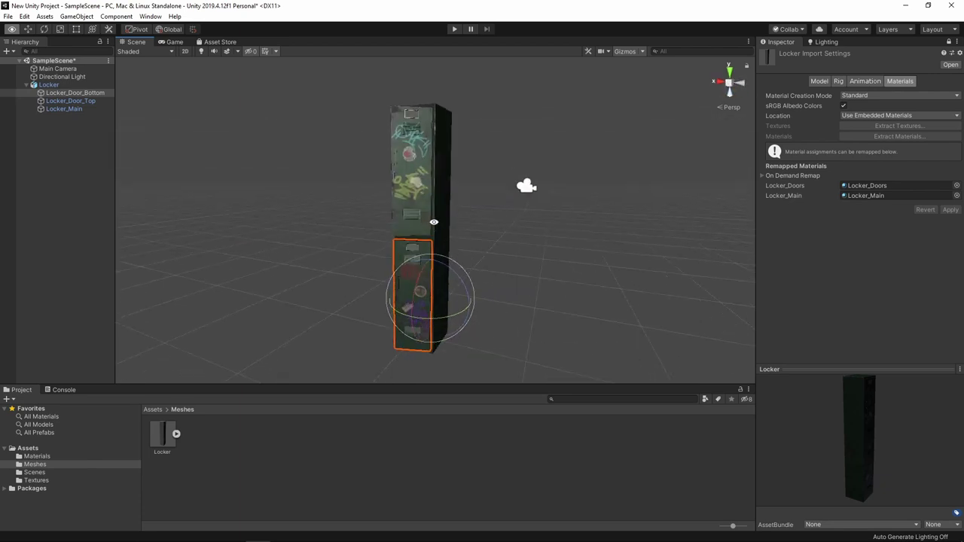
left_click_drag(445, 252, 606, 211, "alt")
left_click(566, 215)
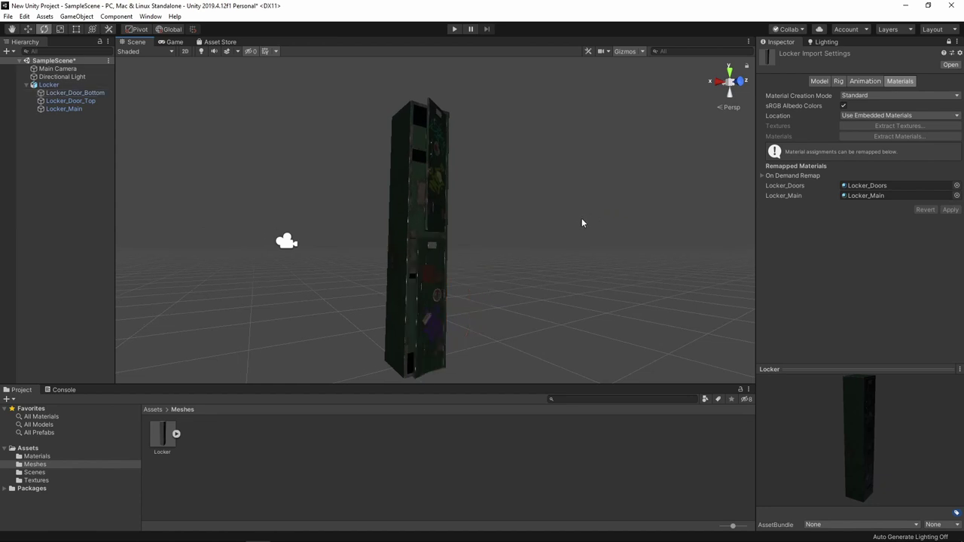